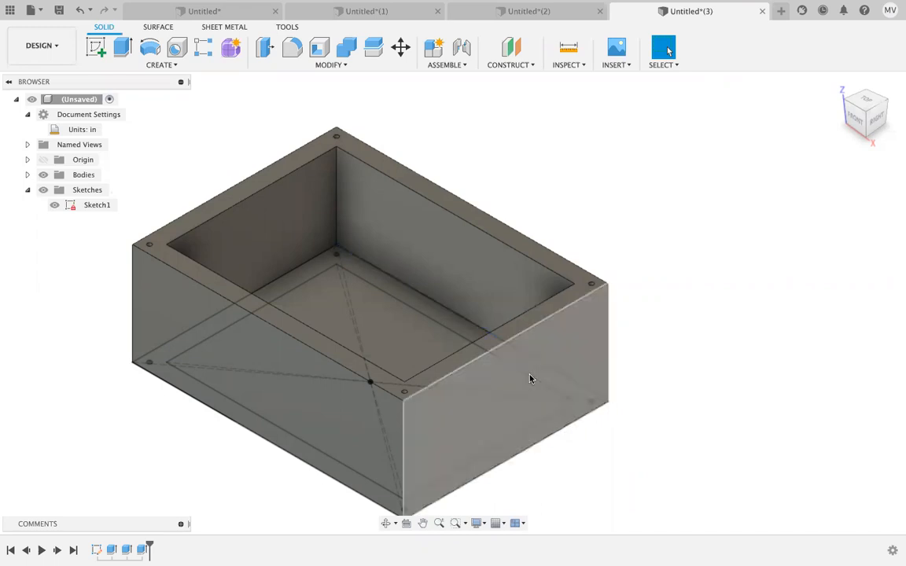
# Step: Set the user parameter Length to 2 in to resize the box
pyautogui.click(342, 65)
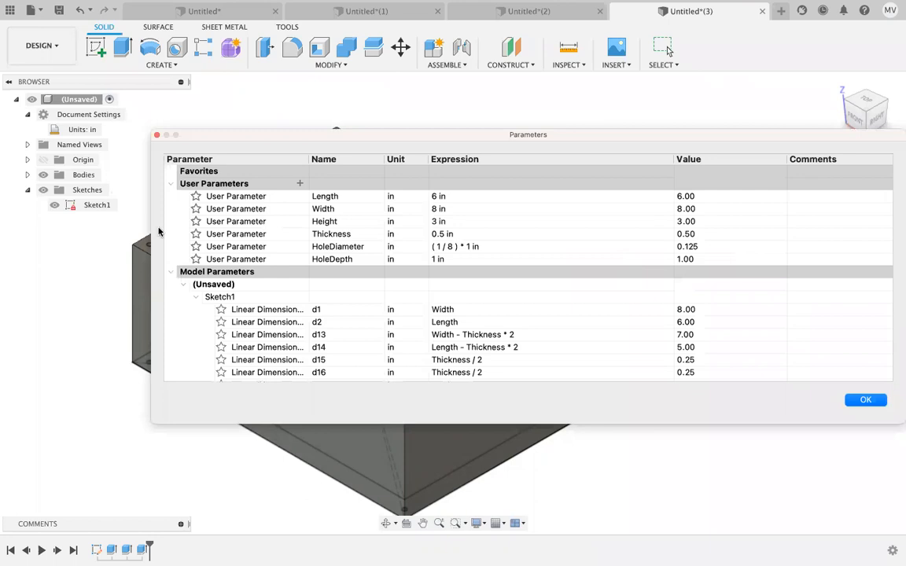
pyautogui.moveTo(150, 226); pyautogui.dragTo(614, 253)
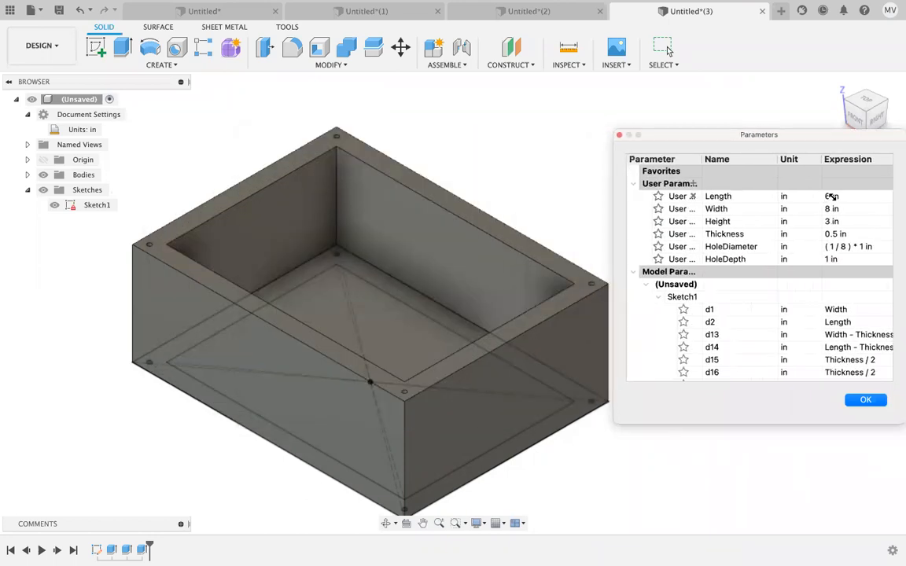
pyautogui.doubleClick(829, 196)
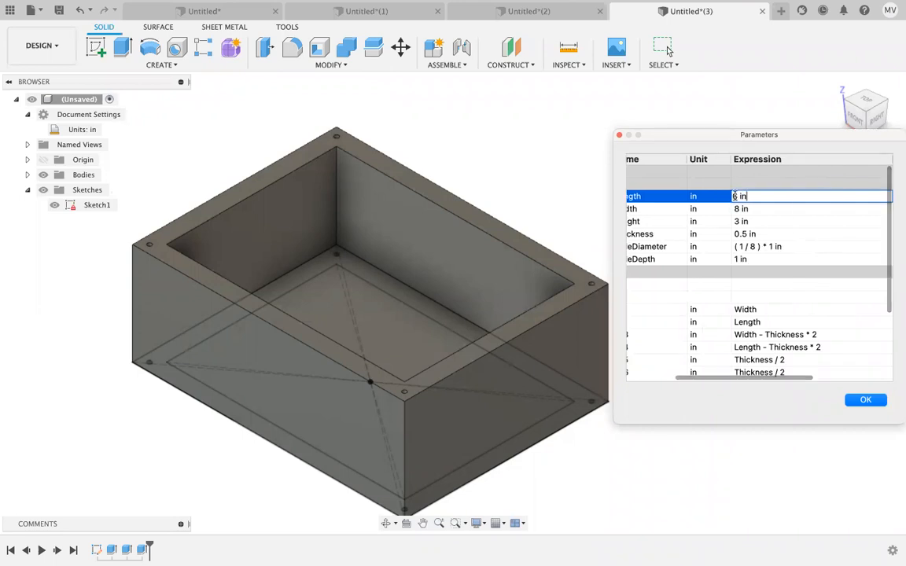
pyautogui.write('2')
pyautogui.press('Return')
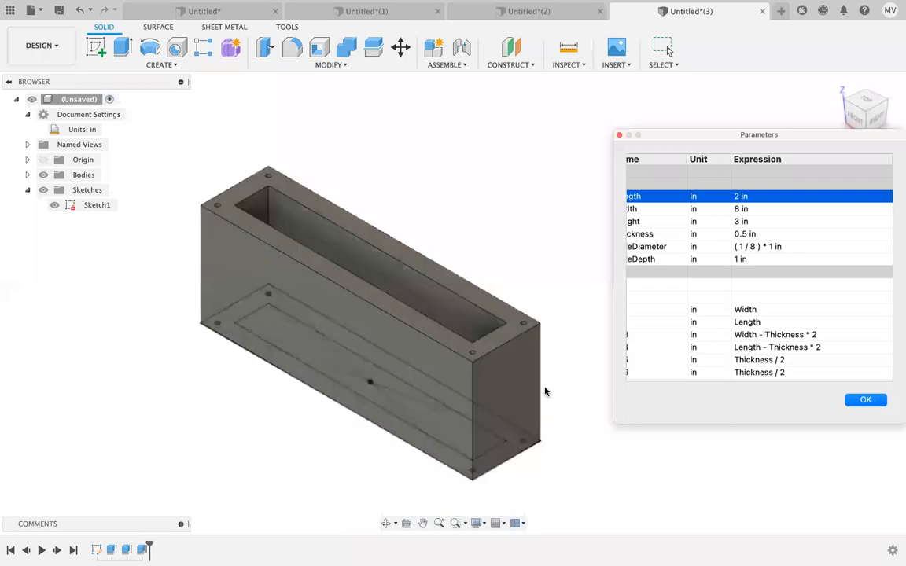
pyautogui.click(864, 401)
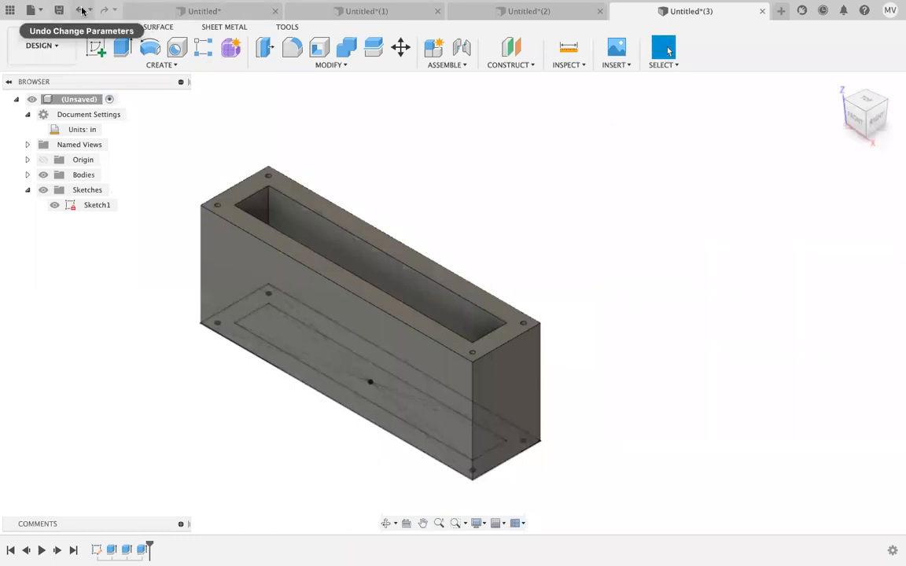
# Step: Create a new design and start a sketch on the horizontal XY plane
pyautogui.click(38, 10)
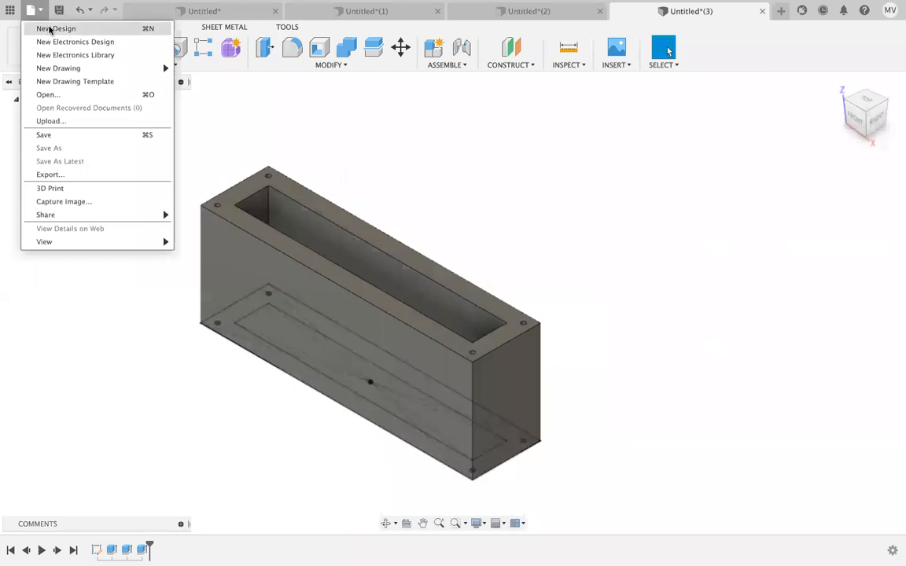
pyautogui.click(51, 28)
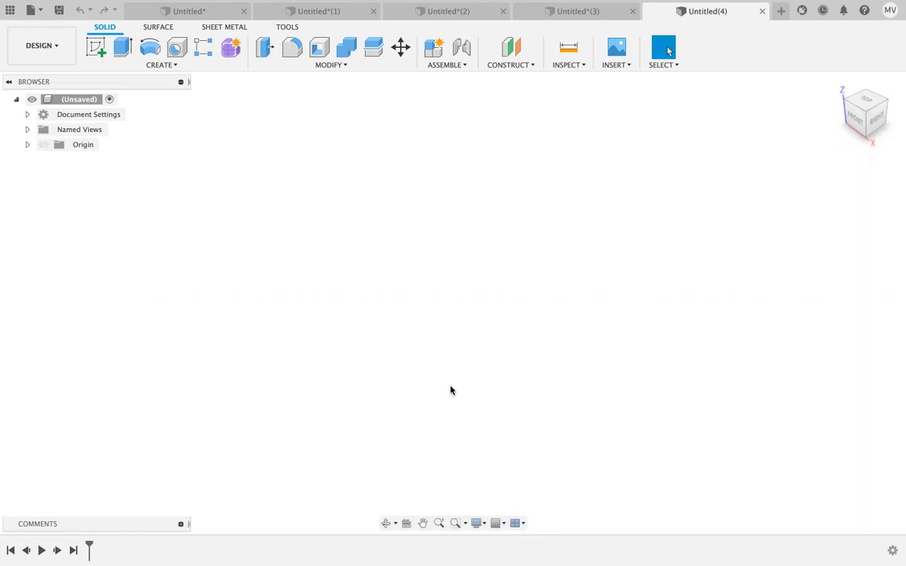
pyautogui.click(97, 48)
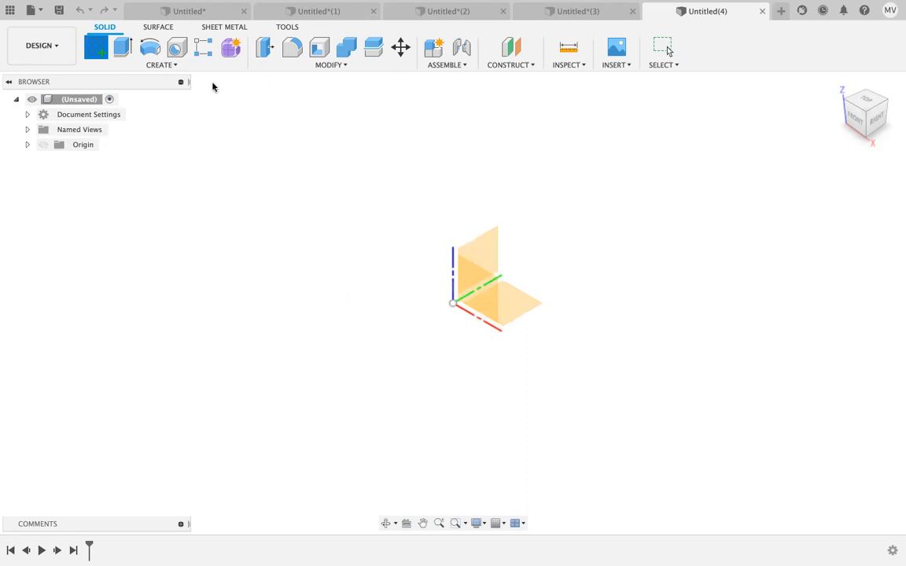
pyautogui.click(508, 305)
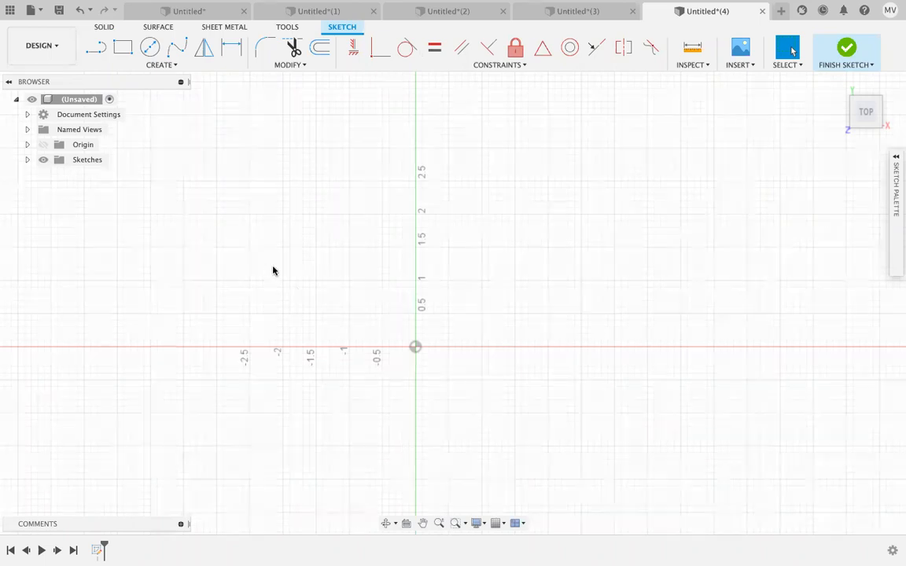
# Step: Sketch a two-point rectangle about 3 in wide with its lower-left corner on the origin
pyautogui.click(123, 48)
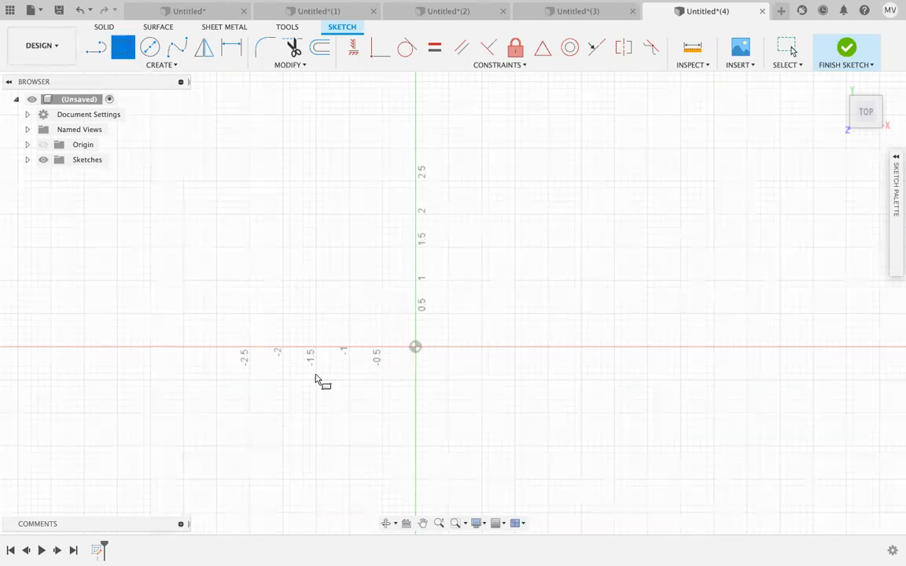
pyautogui.click(415, 348)
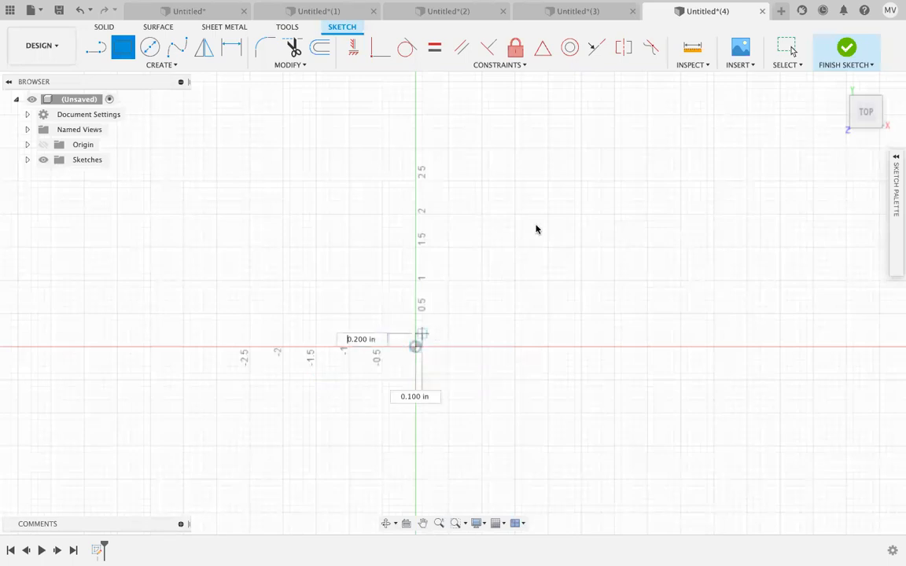
pyautogui.click(615, 174)
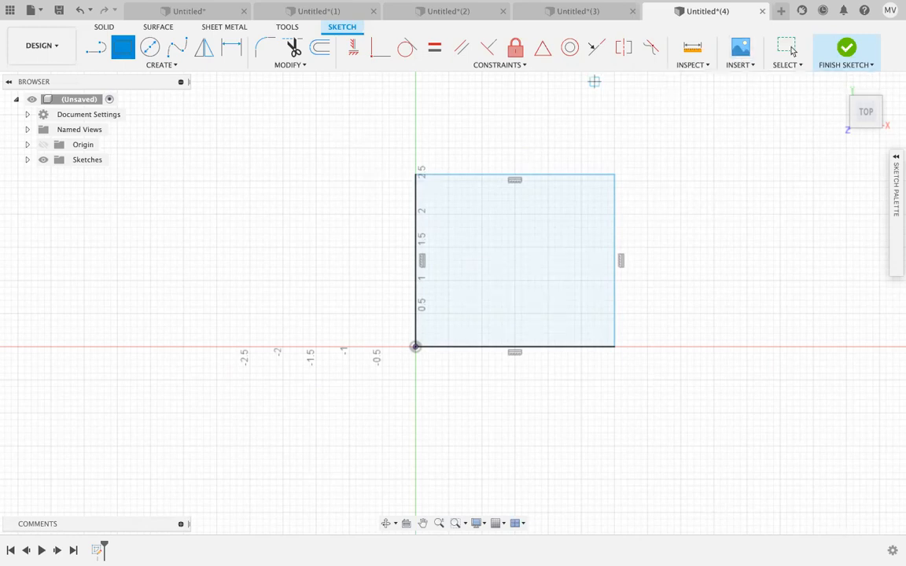
pyautogui.press('Escape')
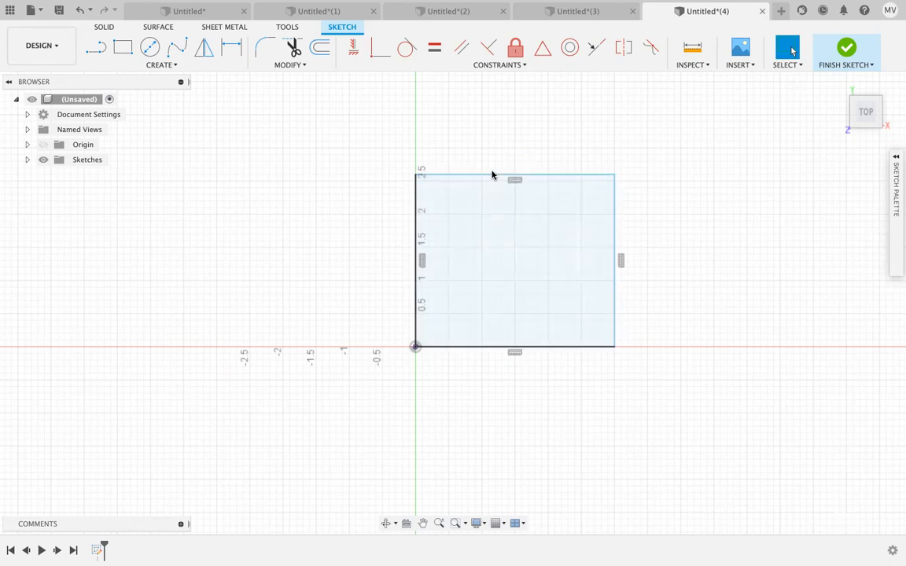
# Step: Dimension the rectangle's upper horizontal edge to 5 in
pyautogui.click(482, 174)
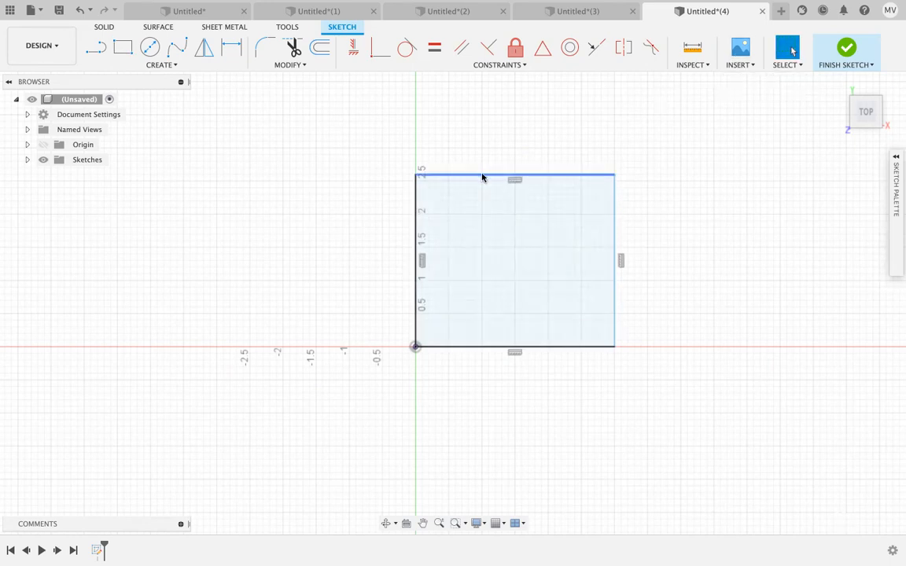
pyautogui.press('d')
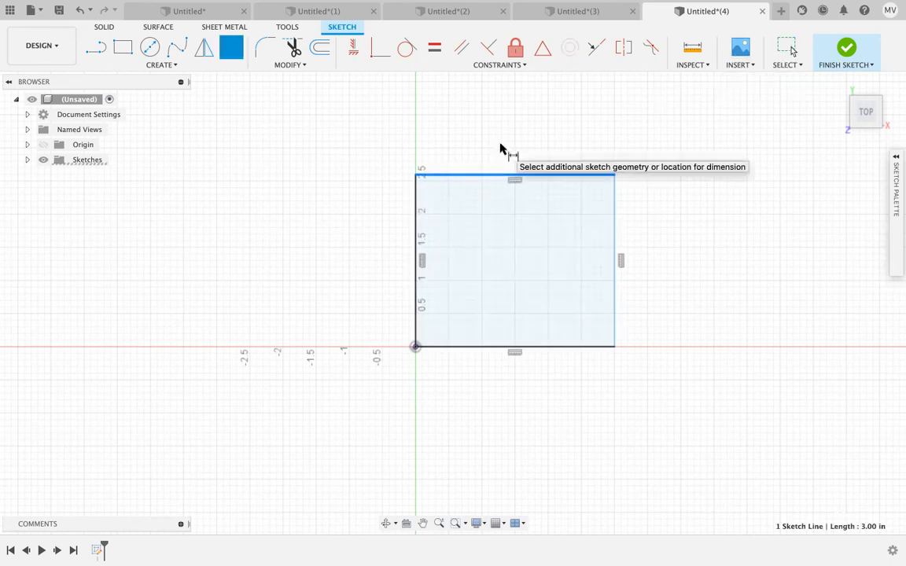
pyautogui.click(511, 142)
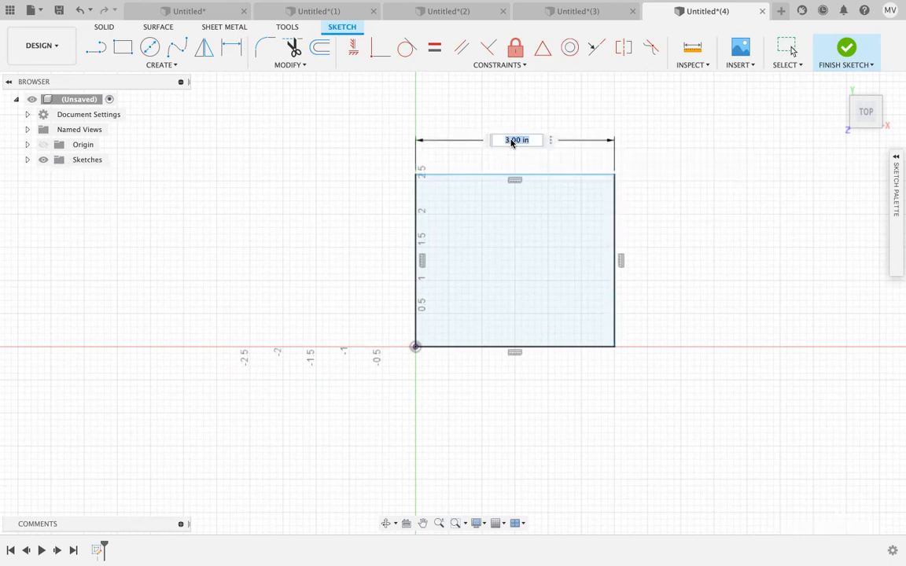
pyautogui.write('5')
pyautogui.press('Return')
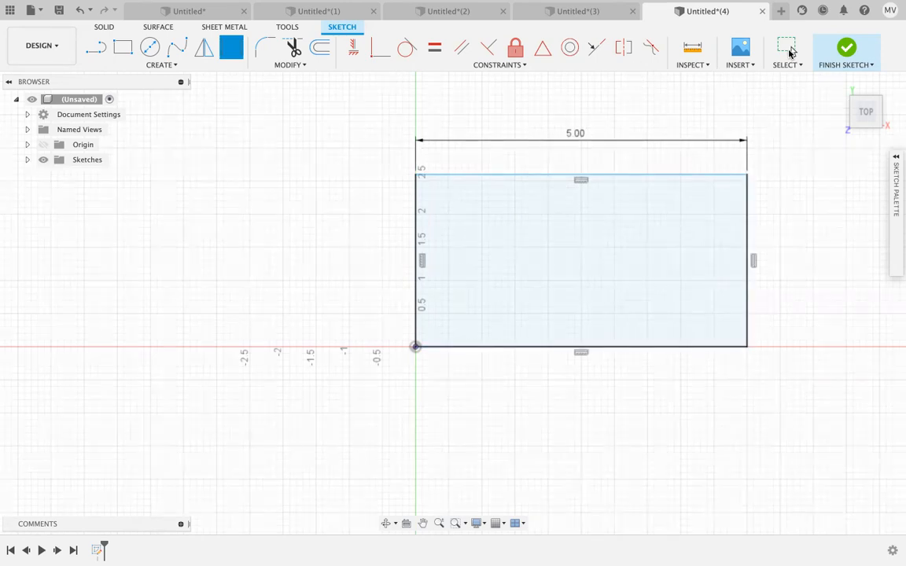
pyautogui.press('Escape')
# Step: Move the rectangle's free upper edge down until the rectangle is about 2.5 in tall
pyautogui.click(510, 347)
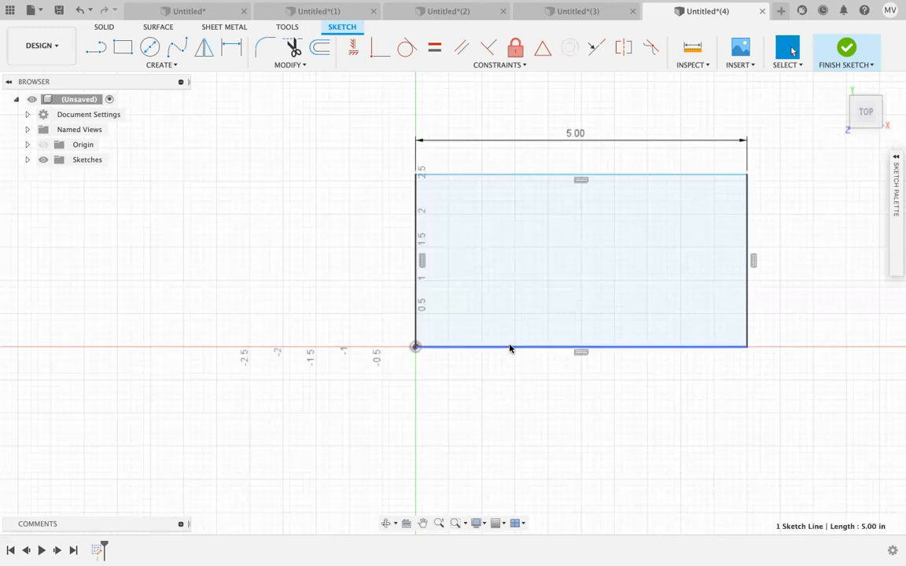
pyautogui.click(520, 175)
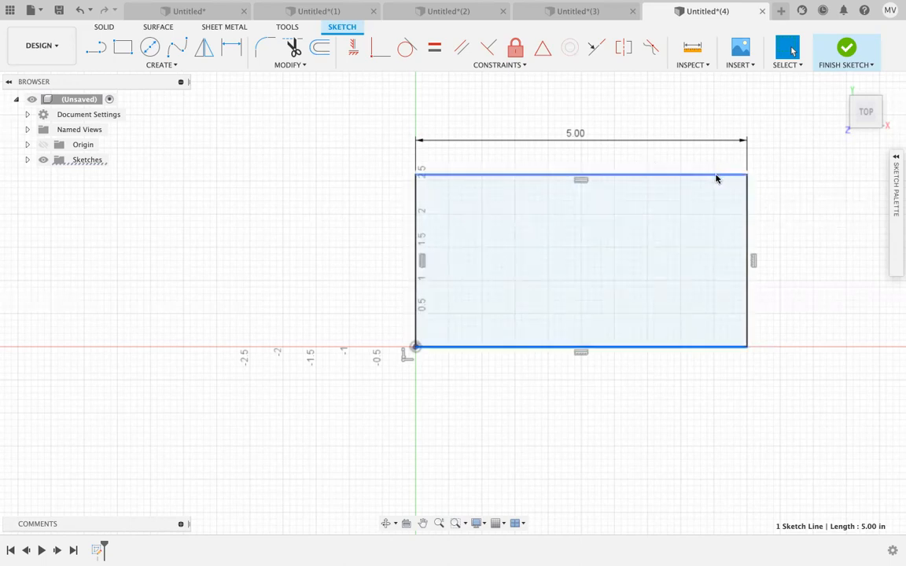
pyautogui.moveTo(711, 198); pyautogui.dragTo(713, 226)
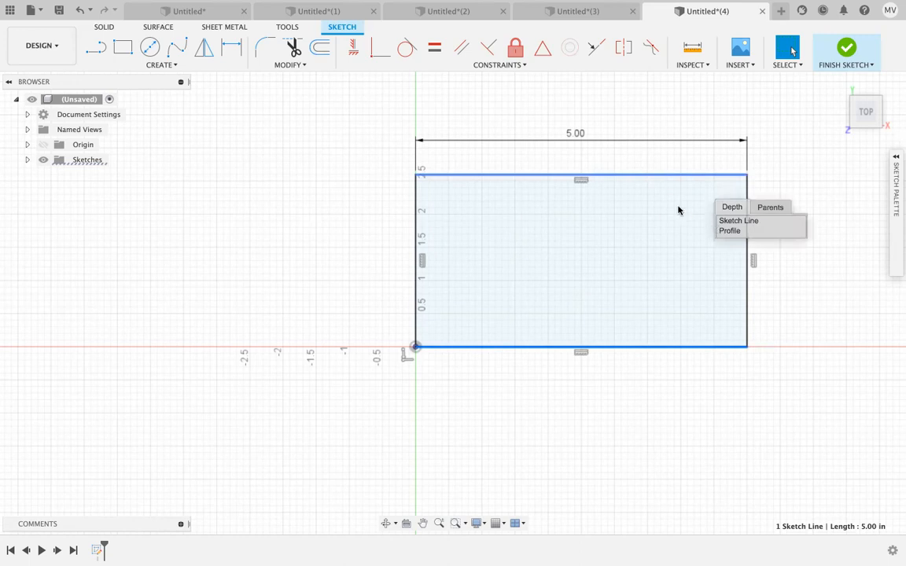
pyautogui.click(677, 178)
pyautogui.moveTo(676, 178)
pyautogui.mouseDown()
pyautogui.moveTo(673, 231)
pyautogui.moveTo(683, 127)
pyautogui.moveTo(676, 184)
pyautogui.mouseUp()
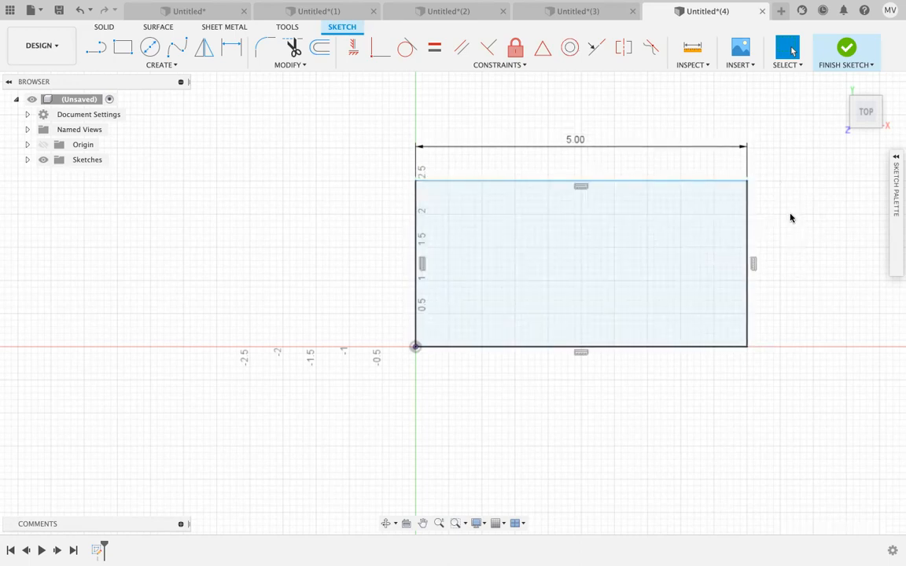
# Step: Dimension the rectangle's right vertical edge to 4 in
pyautogui.press('d')
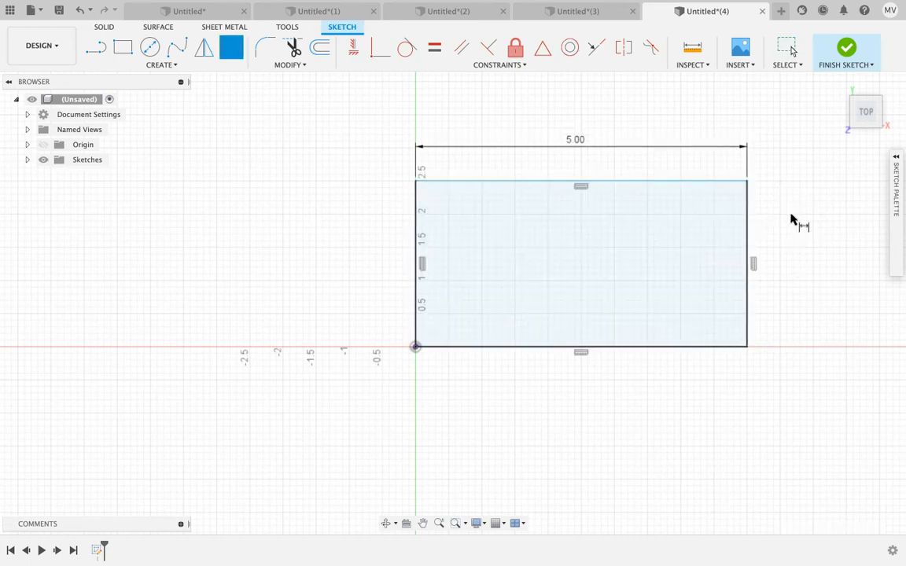
pyautogui.click(747, 240)
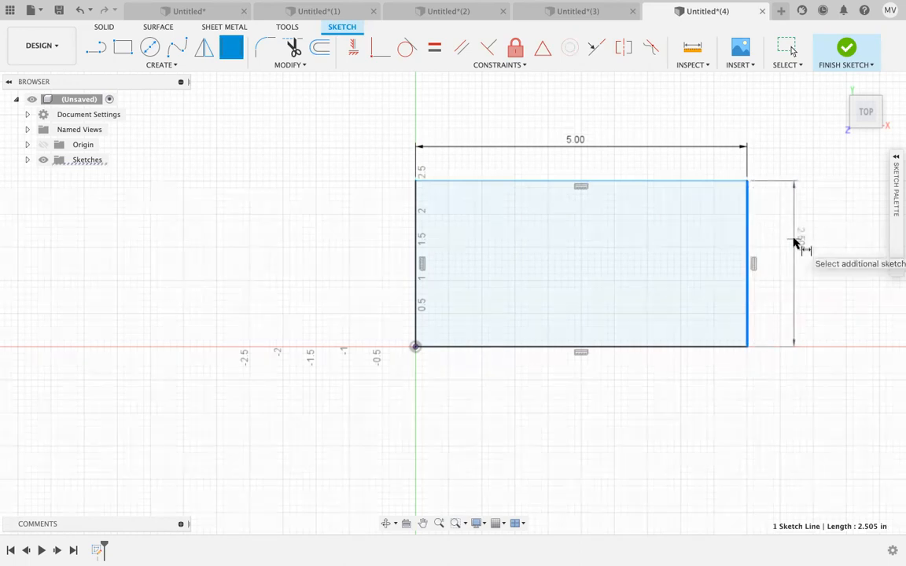
pyautogui.click(795, 242)
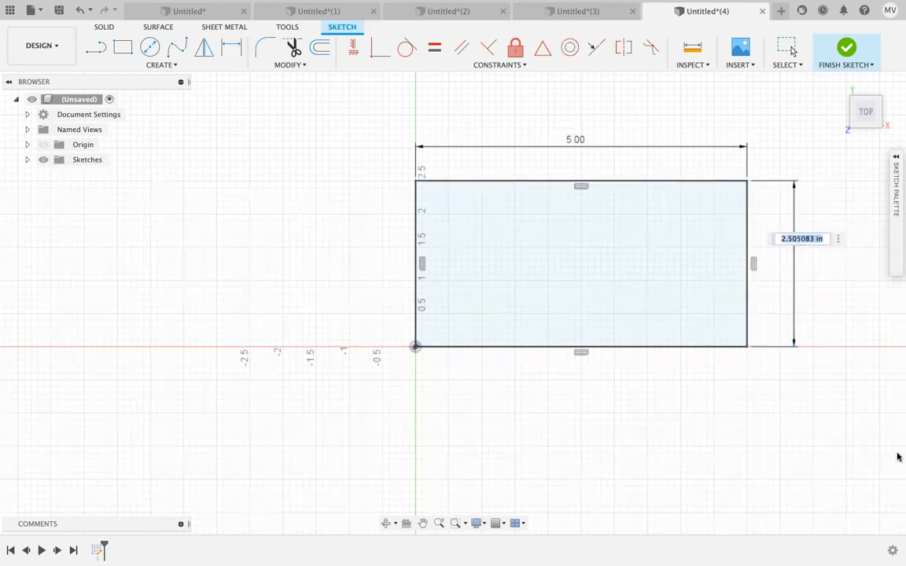
pyautogui.write('4')
pyautogui.press('Return')
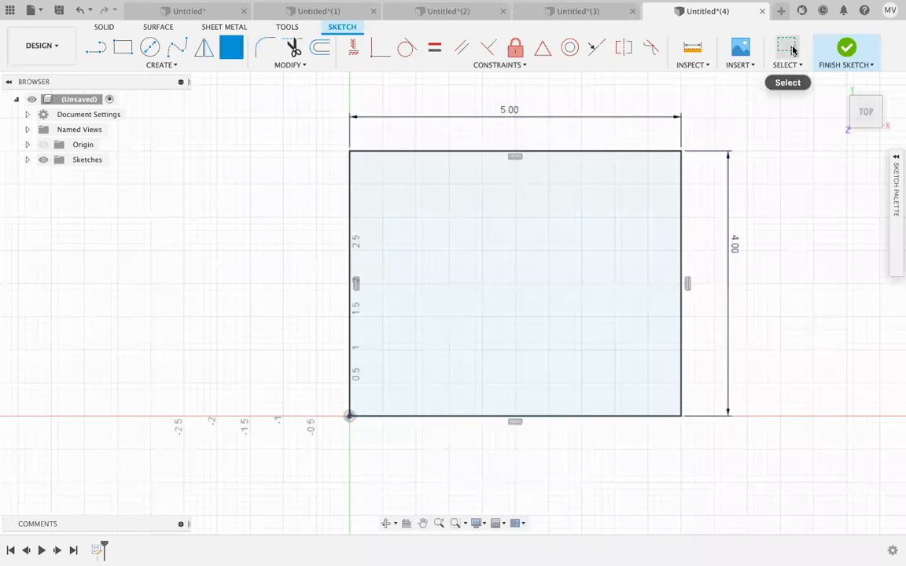
pyautogui.click(789, 48)
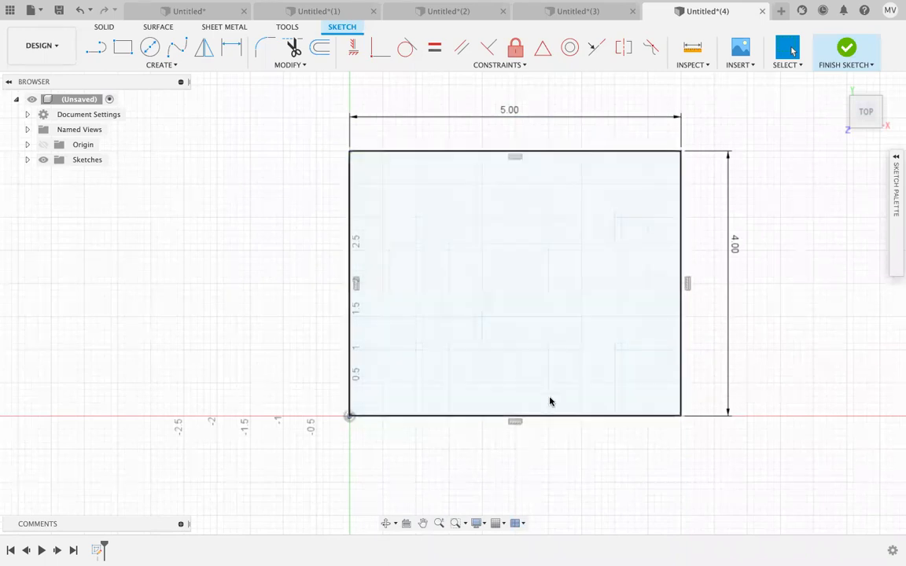
pyautogui.click(517, 161)
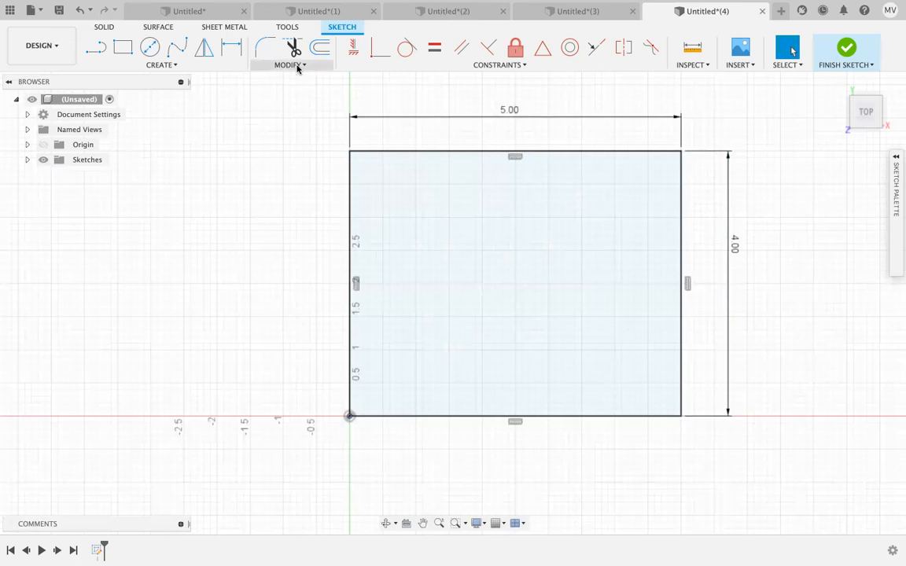
# Step: Add a user parameter named Length in inches with the expression 4
pyautogui.click(298, 69)
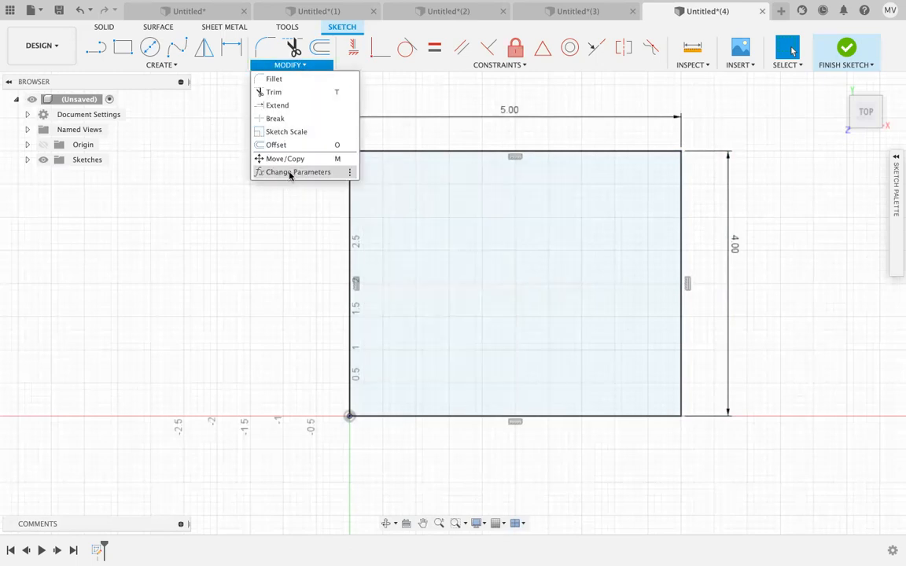
pyautogui.click(291, 172)
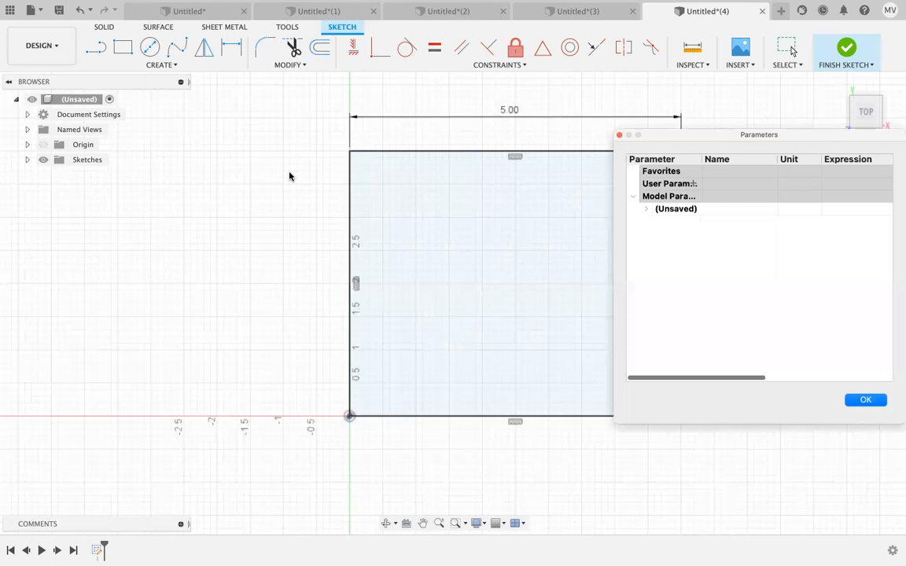
pyautogui.click(695, 183)
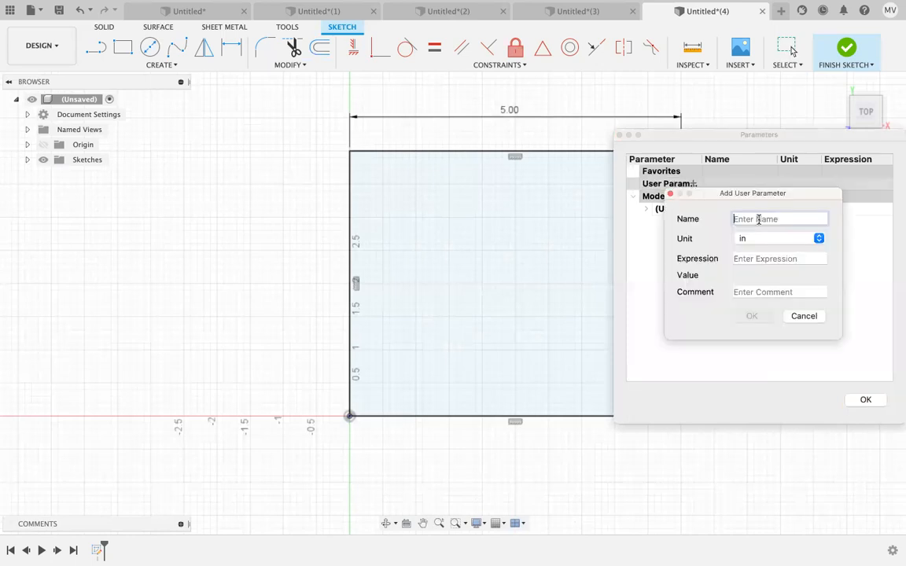
pyautogui.write('Length')
pyautogui.press('Tab')
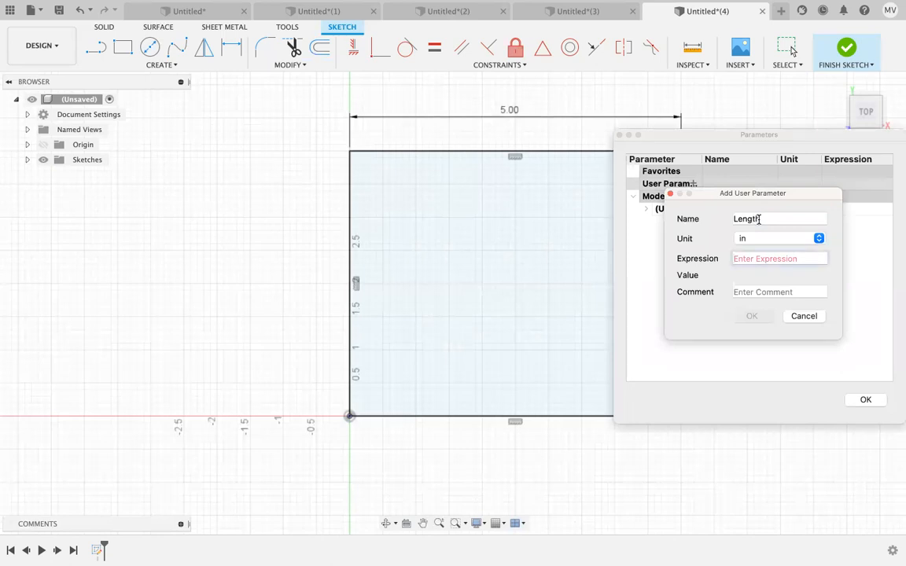
pyautogui.write('4')
pyautogui.press('Return')
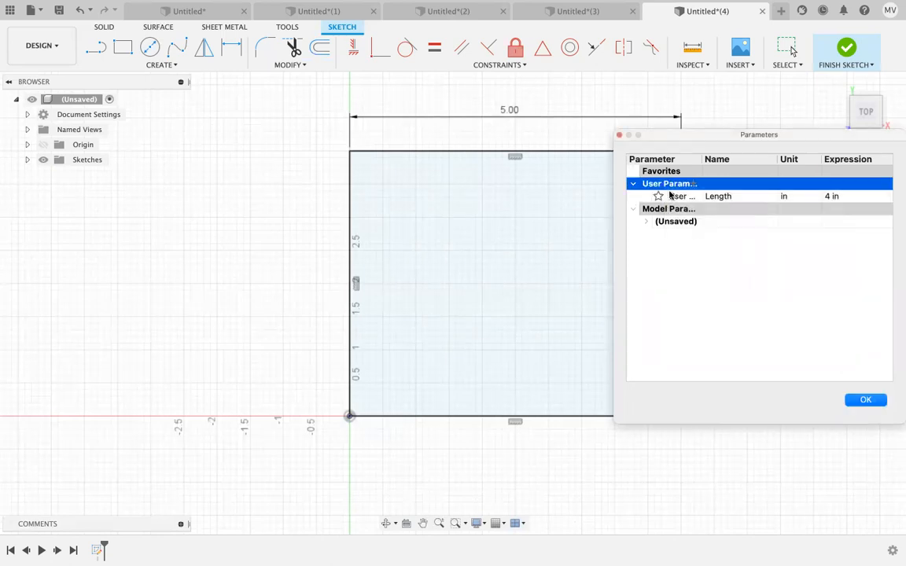
# Step: Add a user parameter named Width in inches with the expression 5
pyautogui.click(694, 184)
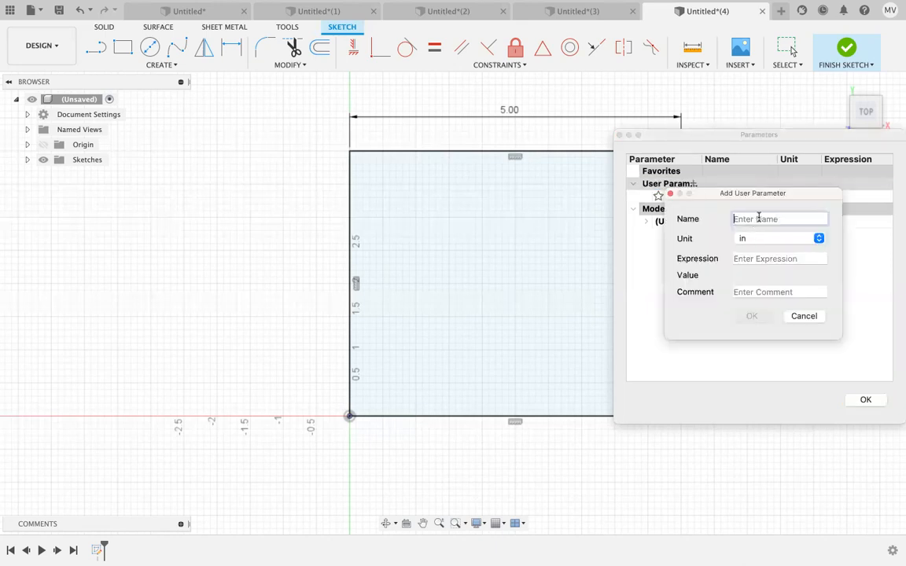
pyautogui.write('W')
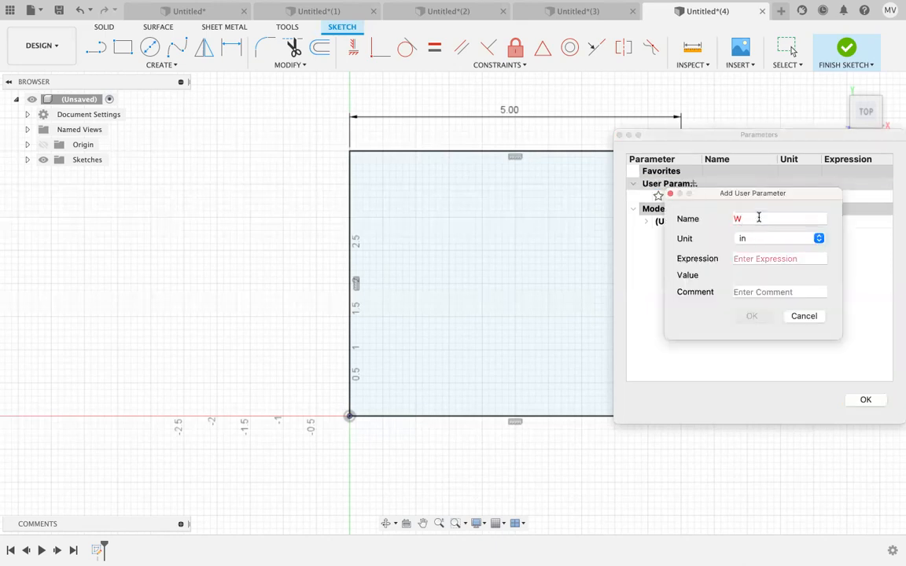
pyautogui.write('h')
pyautogui.press('Tab')
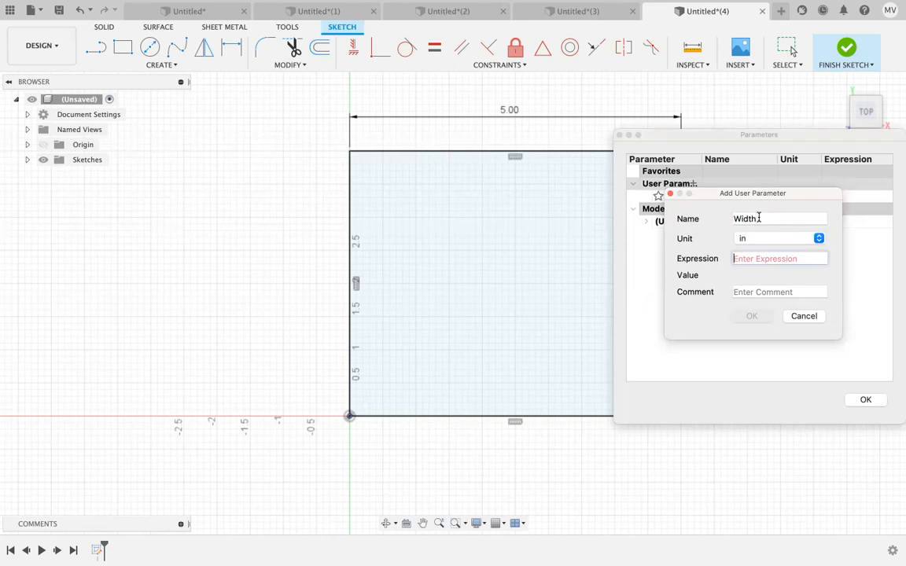
pyautogui.write('5')
pyautogui.press('Return')
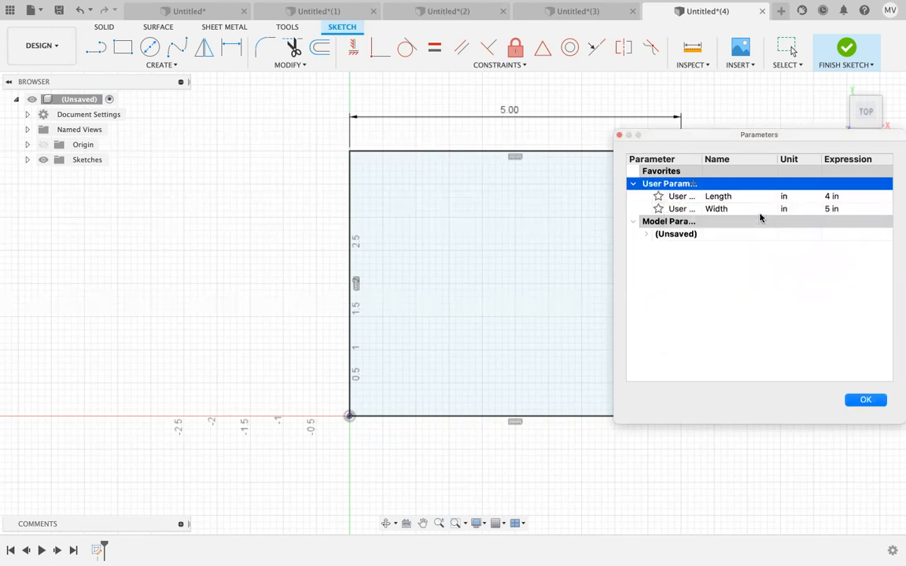
# Step: Add a user parameter named Height in inches with the expression 3
pyautogui.click(694, 184)
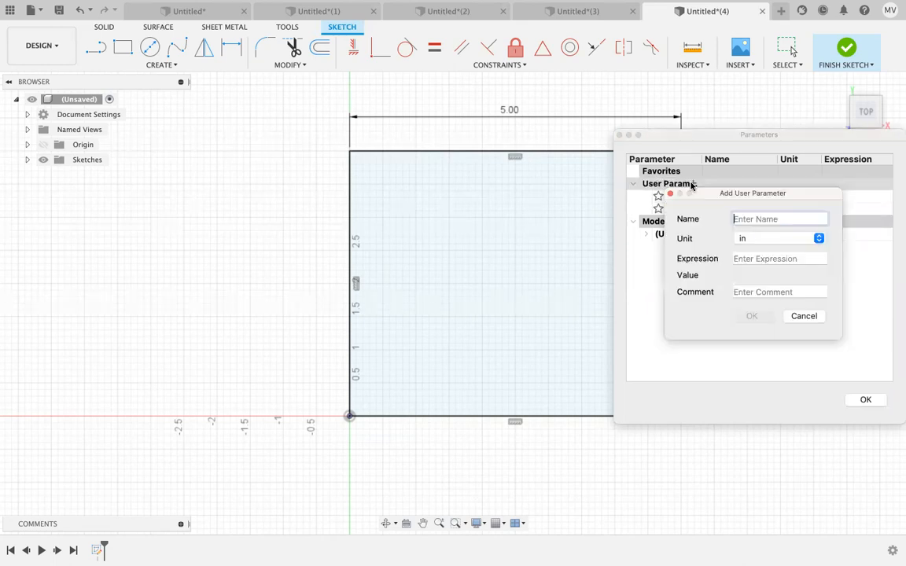
pyautogui.write('Height')
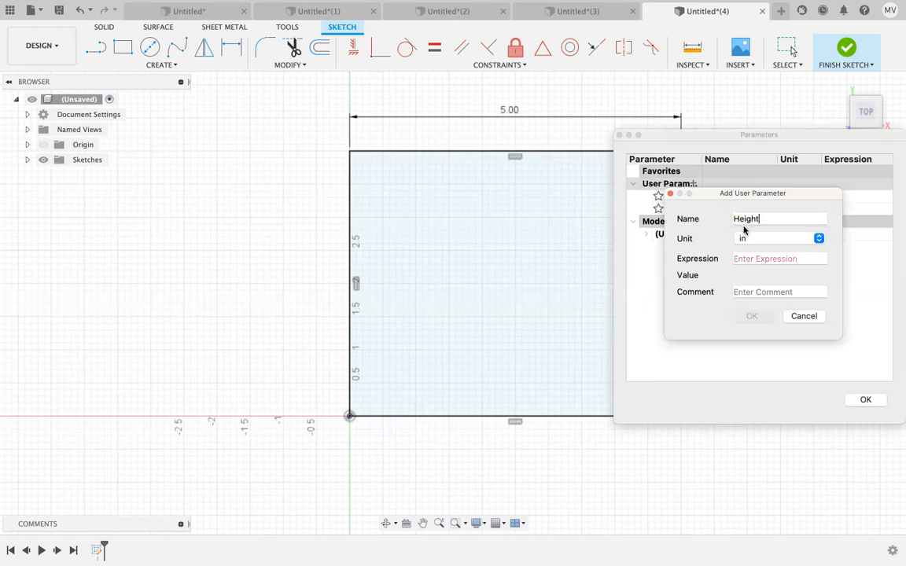
pyautogui.press('Tab')
pyautogui.write('3')
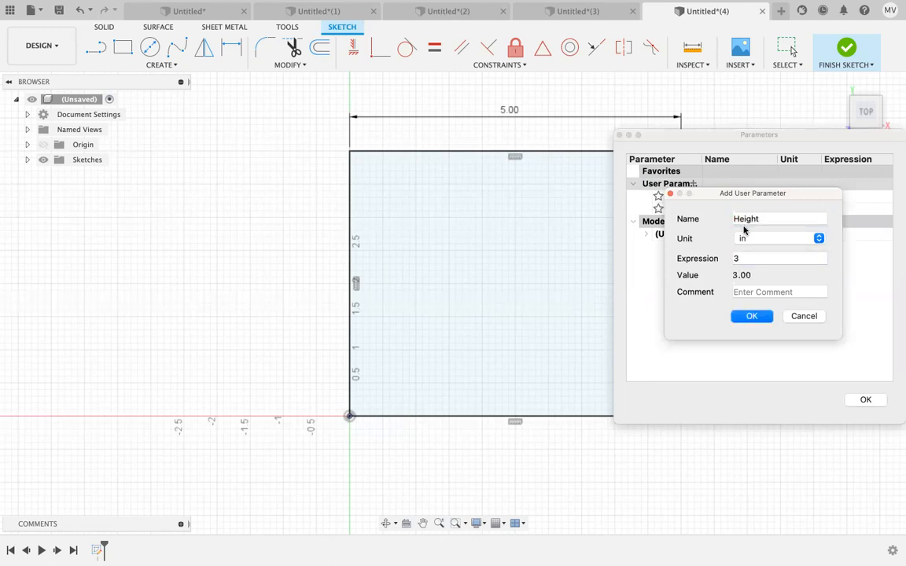
pyautogui.press('Return')
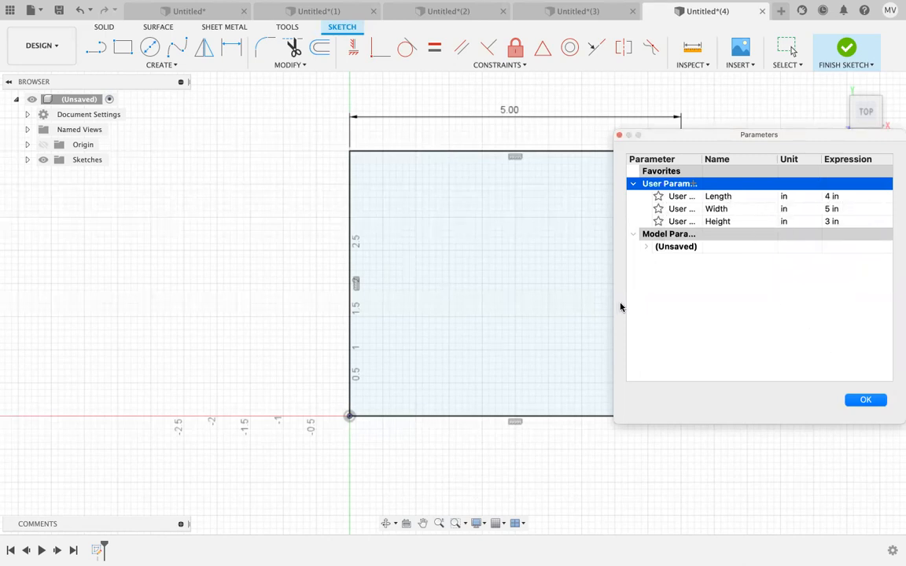
# Step: Change the Width user parameter to 4 in and set it back to 5 in
pyautogui.click(826, 208)
pyautogui.doubleClick(826, 208)
pyautogui.write('4')
pyautogui.press('Return')
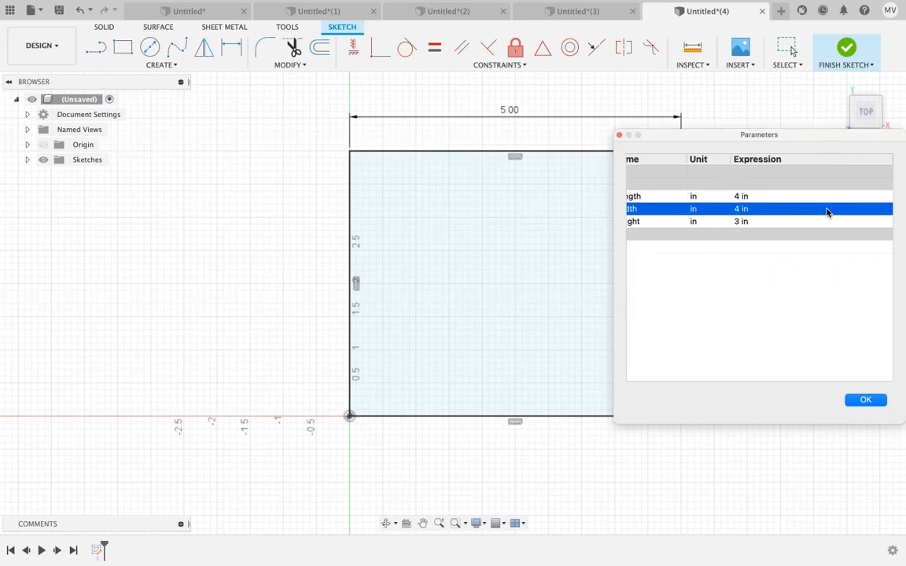
pyautogui.doubleClick(744, 208)
pyautogui.click(736, 208)
pyautogui.click(665, 292)
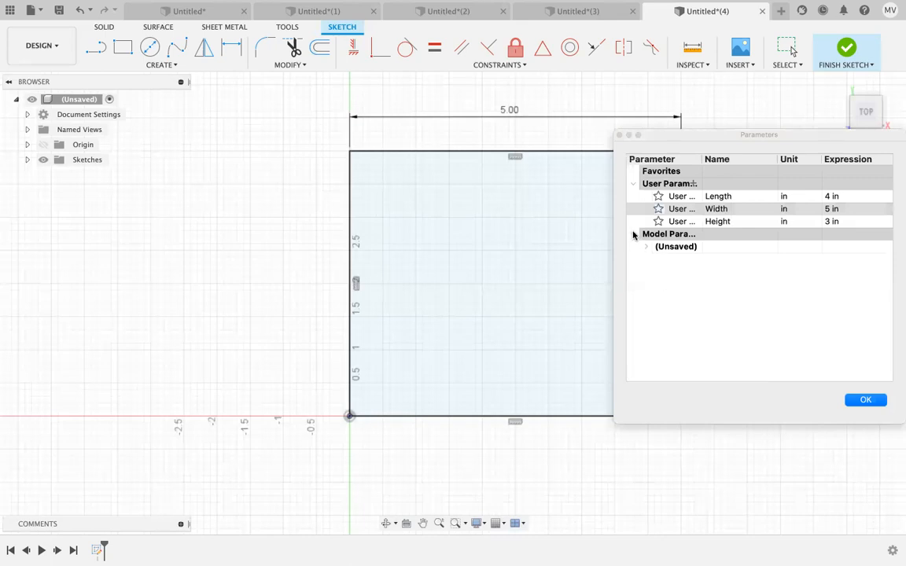
# Step: Expand the model parameters of Sketch1 and set the expression of dimension d1 to Width
pyautogui.click(646, 246)
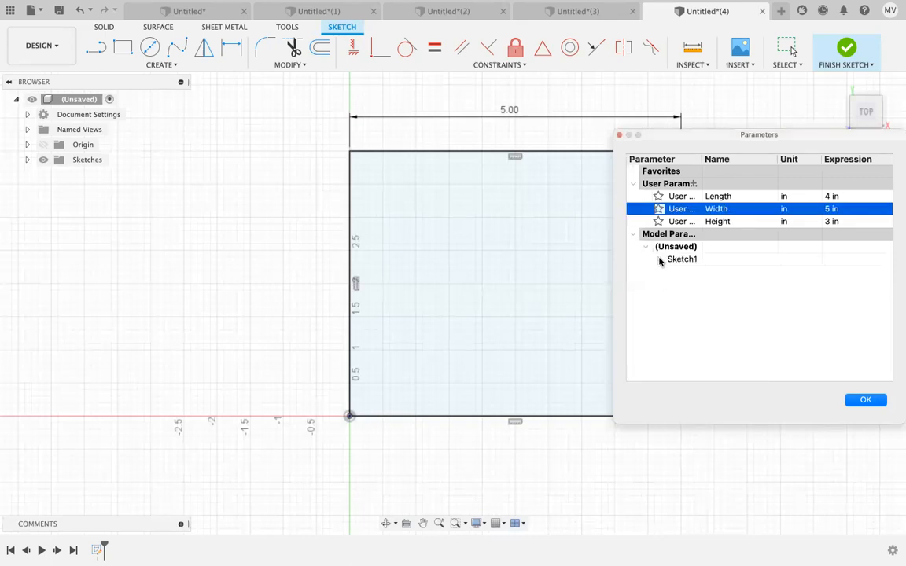
pyautogui.click(660, 260)
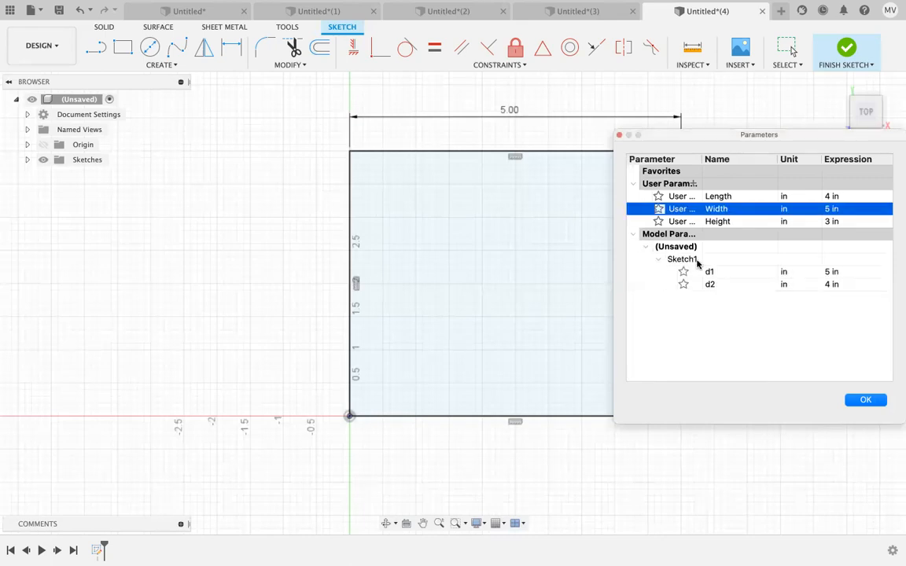
pyautogui.click(831, 272)
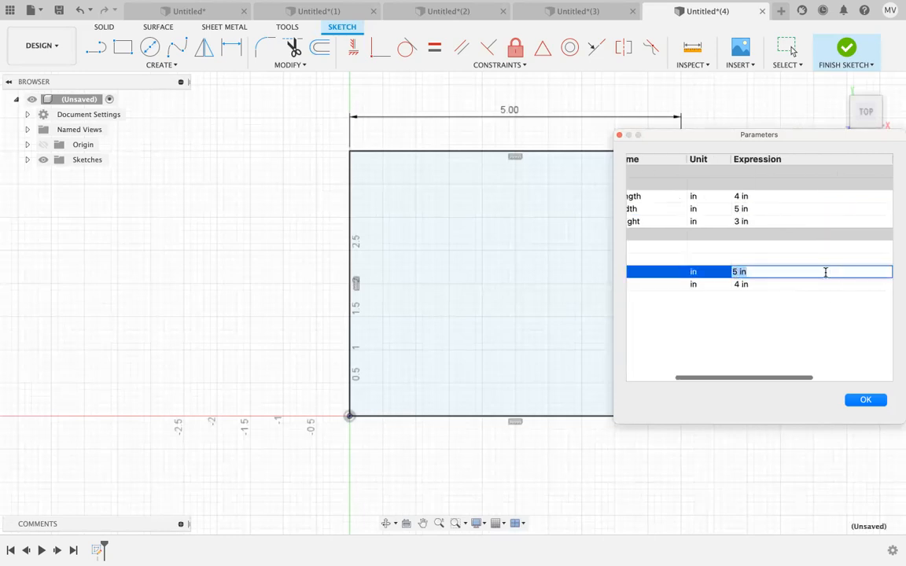
pyautogui.write('Width')
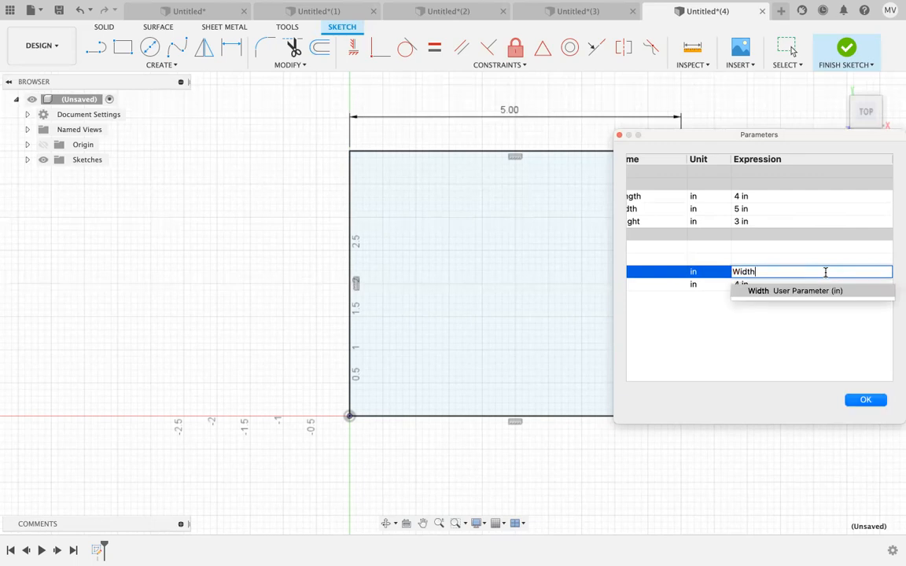
# Step: Uncover the rectangle by moving the Parameters dialog, and set the expression of dimension d2 to Length
pyautogui.click(739, 284)
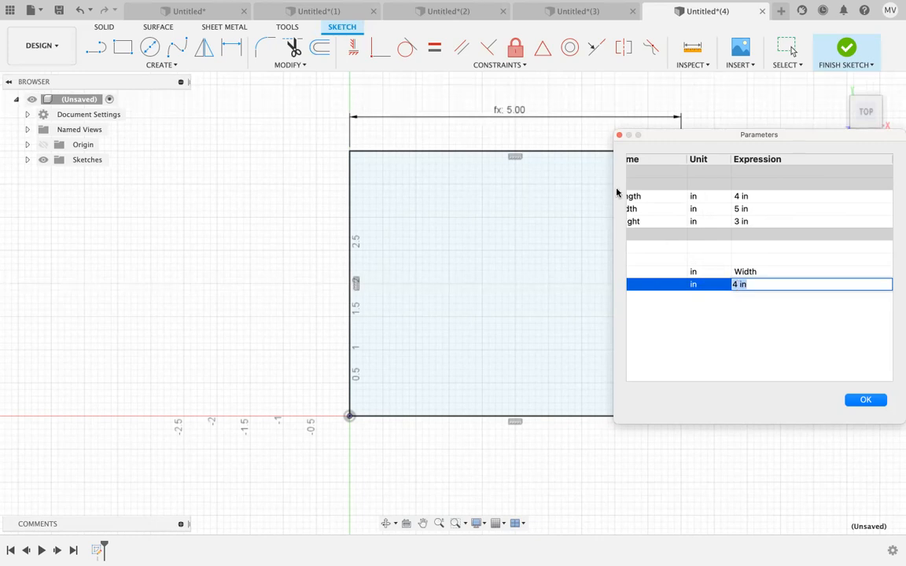
pyautogui.moveTo(697, 135); pyautogui.dragTo(643, 286)
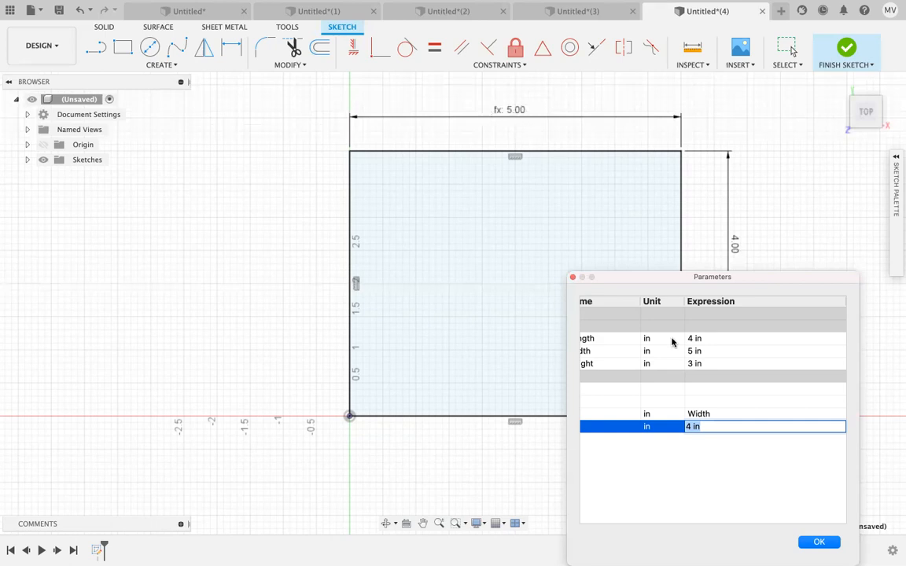
pyautogui.hscroll(-3, 663, 349)
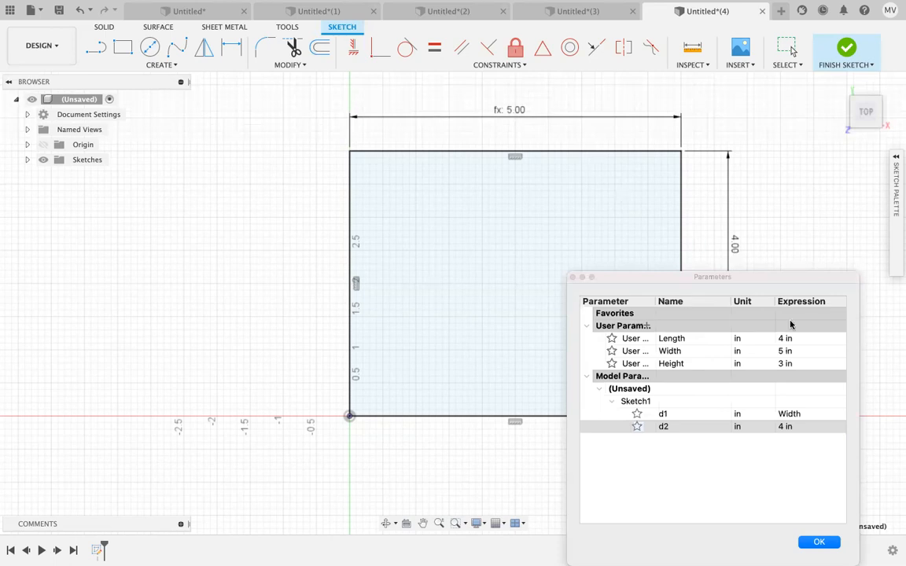
pyautogui.click(782, 426)
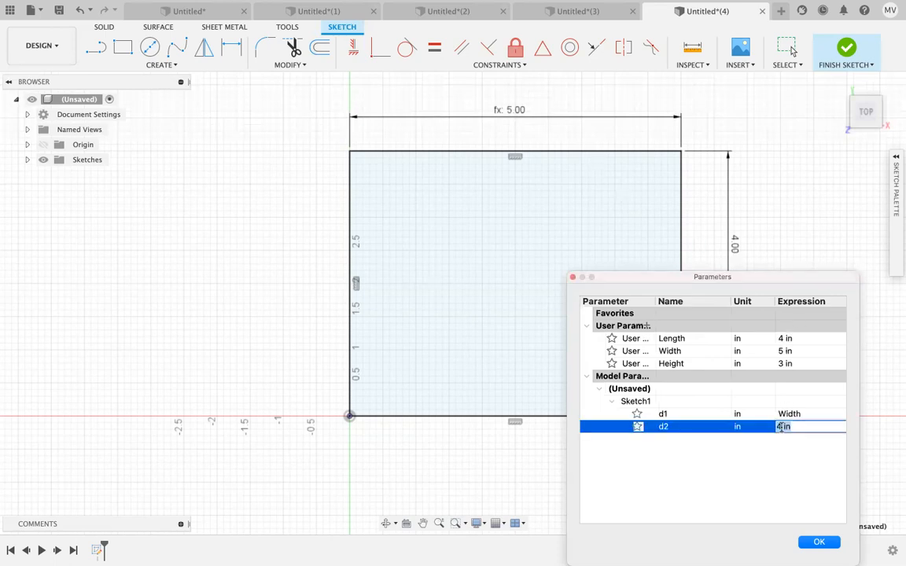
pyautogui.doubleClick(782, 427)
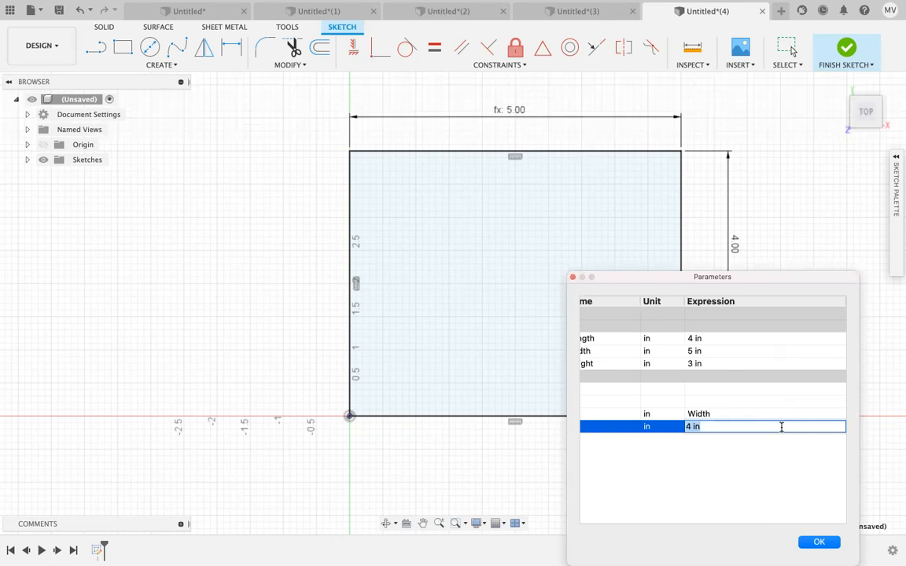
pyautogui.write('le')
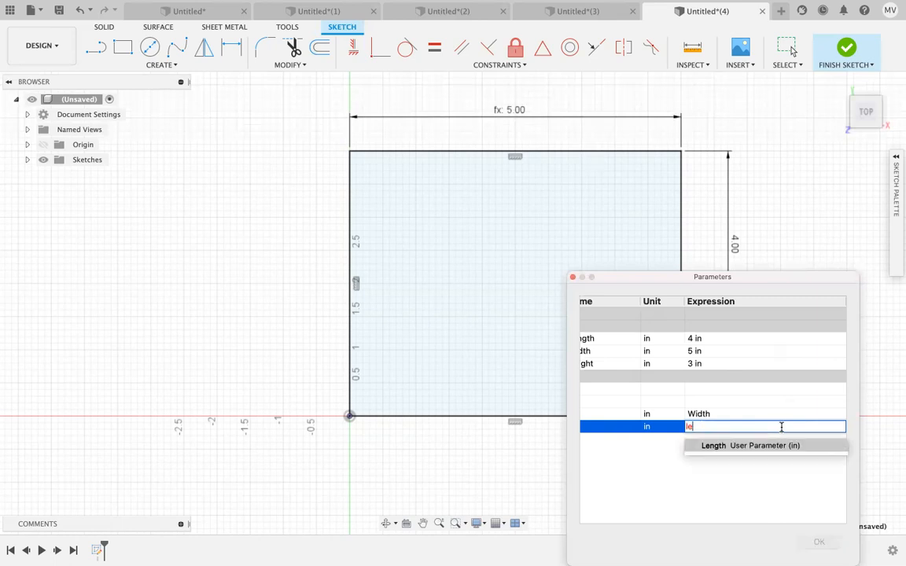
pyautogui.write('ngth')
pyautogui.press('Return')
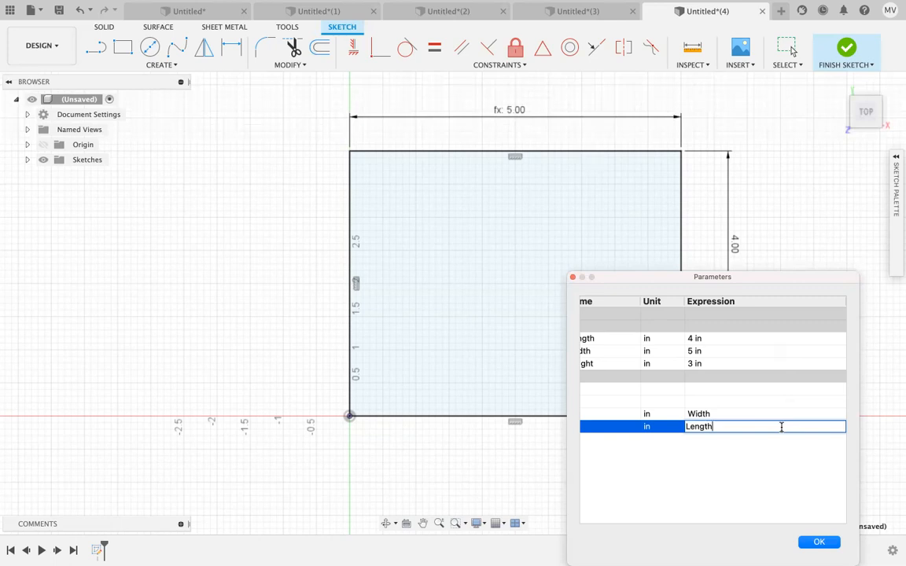
pyautogui.press('Return')
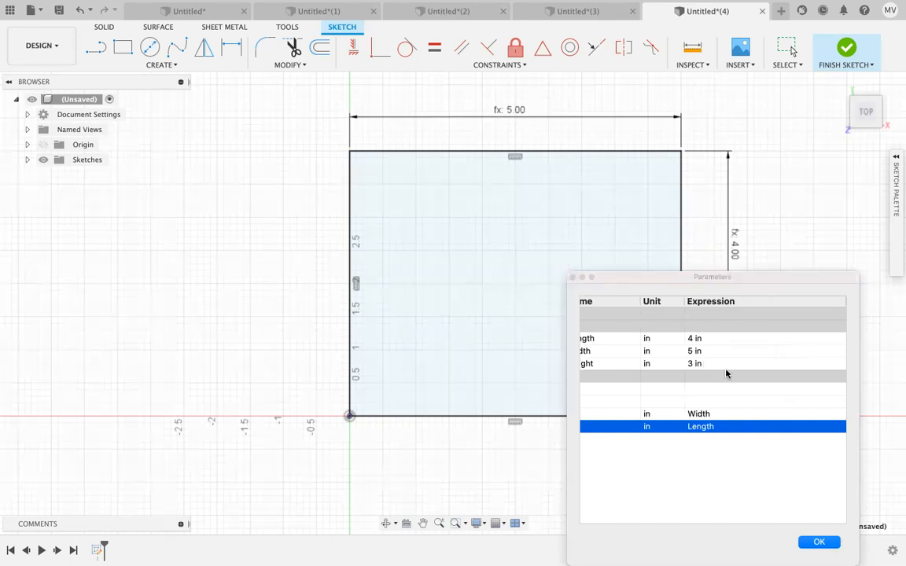
# Step: Collapse the model parameters and set the Length user parameter to 4.4 in
pyautogui.hscroll(-3, 727, 374)
pyautogui.click(587, 377)
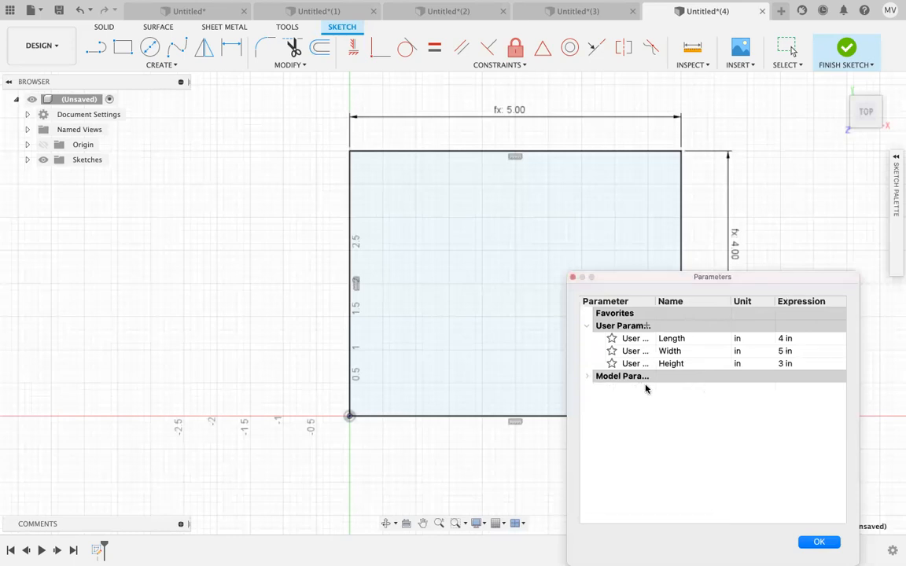
pyautogui.doubleClick(773, 339)
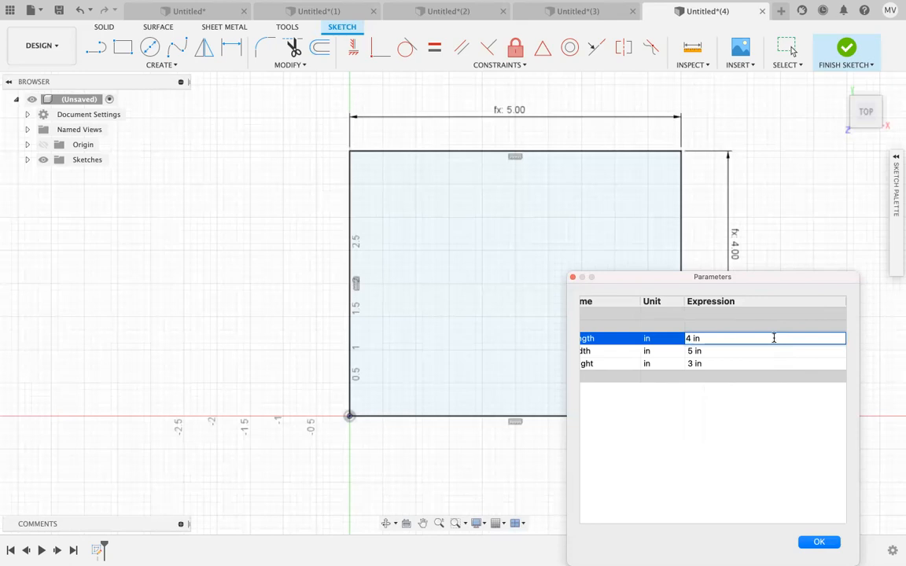
pyautogui.write('.4')
pyautogui.press('Return')
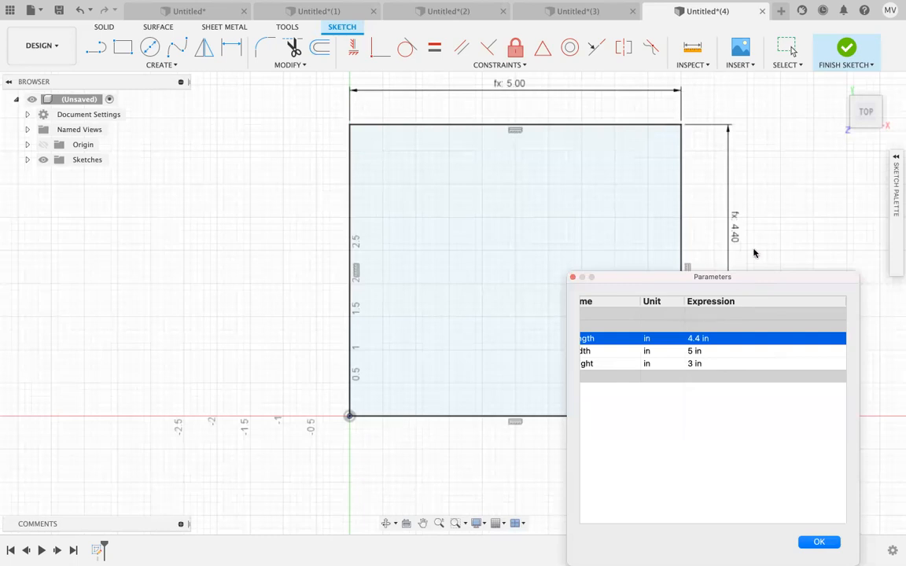
# Step: Set the Length user parameter to 4 in and accept the parameters
pyautogui.click(692, 339)
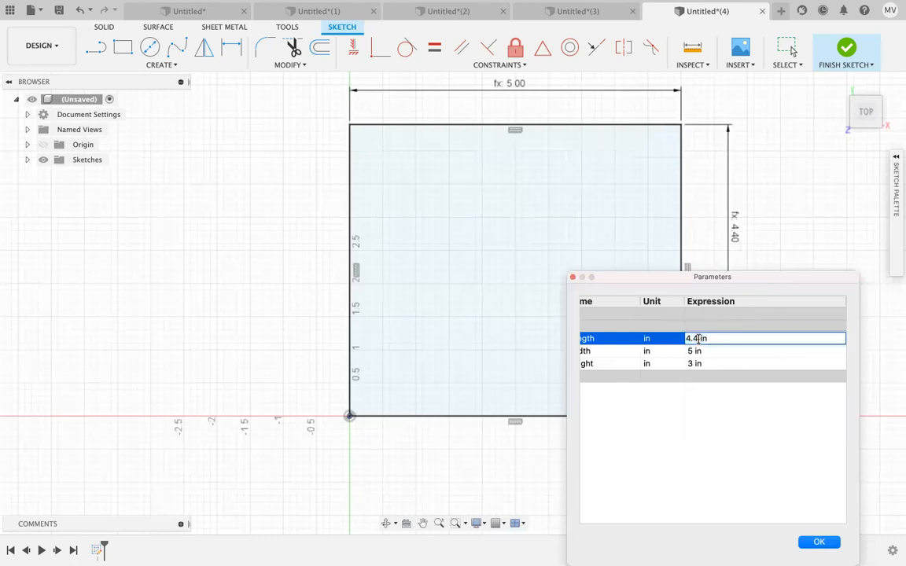
pyautogui.press('BackSpace')
pyautogui.press('BackSpace')
pyautogui.press('Return')
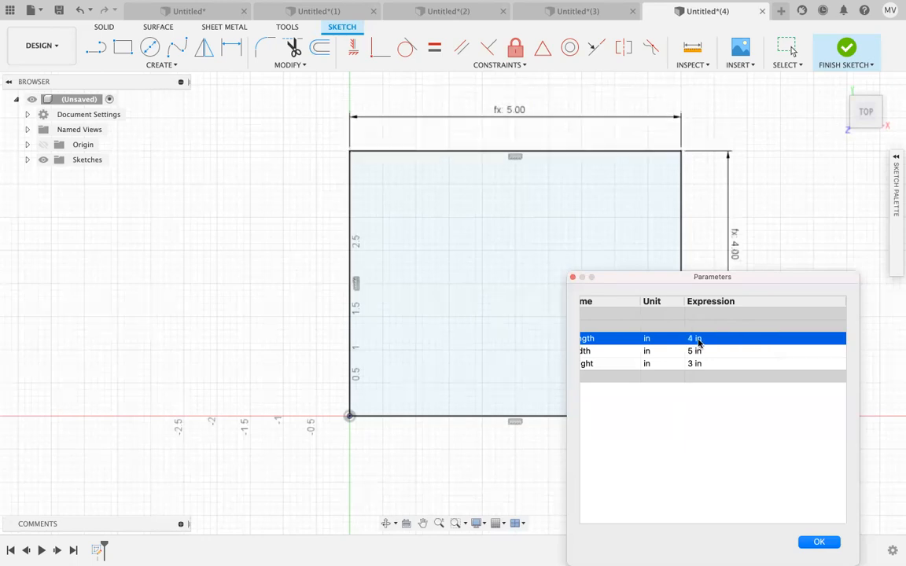
pyautogui.click(820, 542)
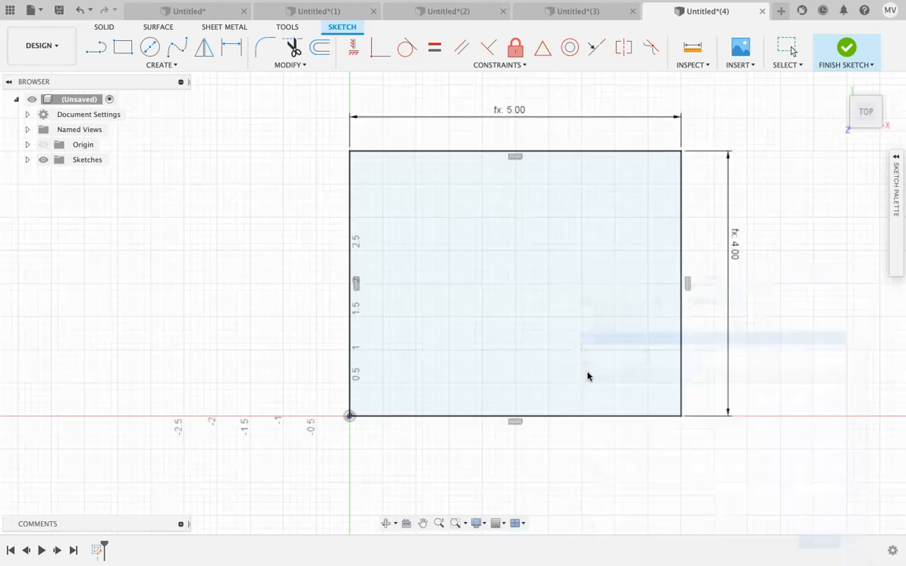
# Step: Sketch a narrow rectangle along the outer rectangle's left edge, from its upper-left corner to its lower edge, and undo it
pyautogui.click(121, 48)
pyautogui.click(351, 152)
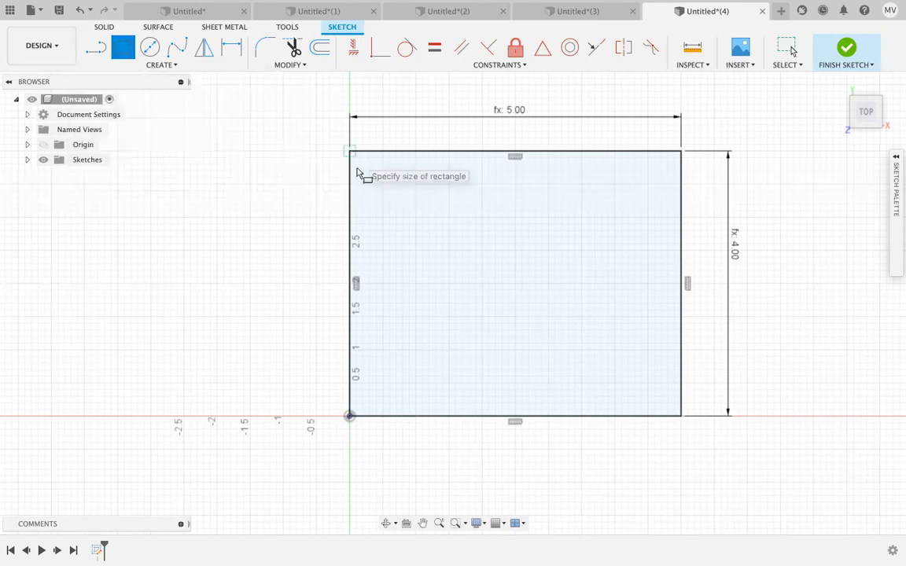
pyautogui.click(371, 416)
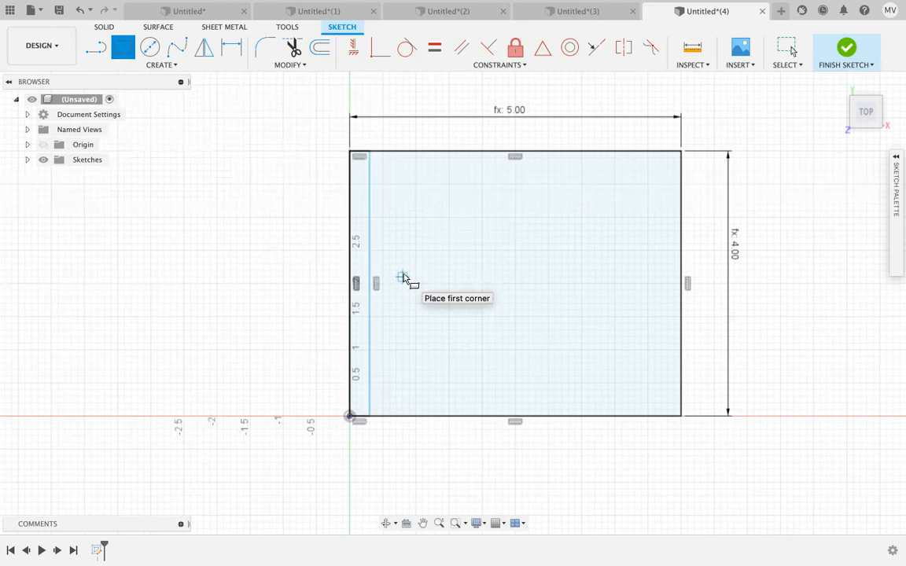
pyautogui.press('Escape')
pyautogui.hotkey('ctrl', 'z')
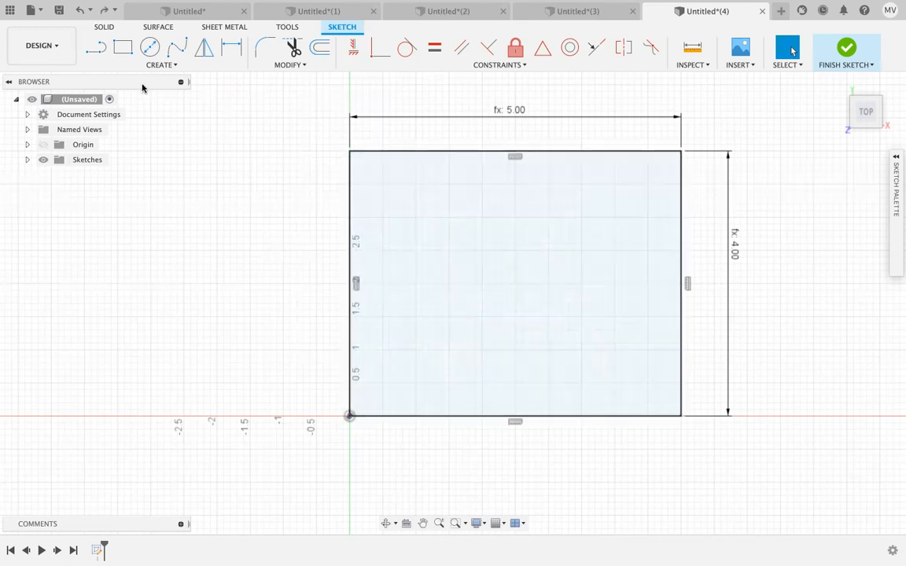
# Step: Sketch a rectangle about 4 by 3 in centred inside the outer one, and move its right edge inward to about 3 in wide
pyautogui.click(122, 48)
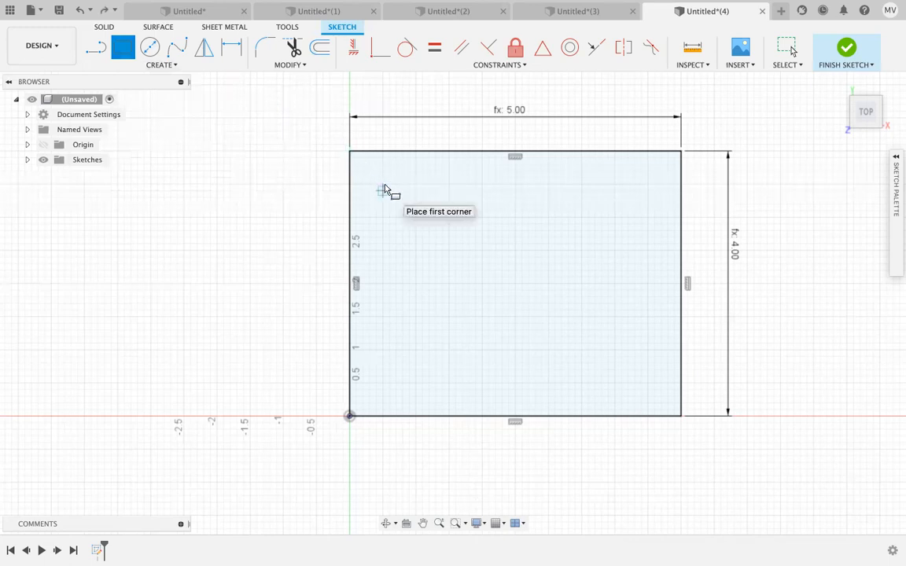
pyautogui.click(383, 186)
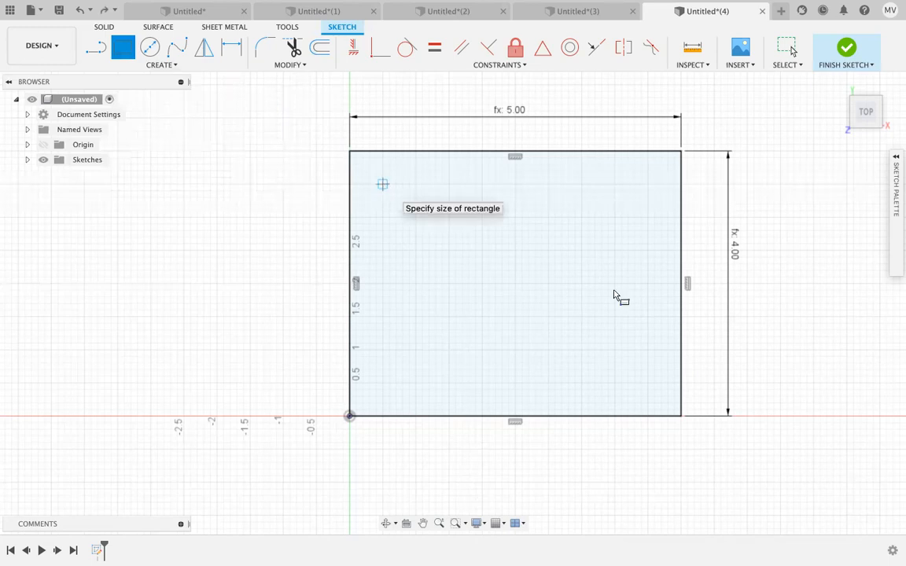
pyautogui.click(648, 385)
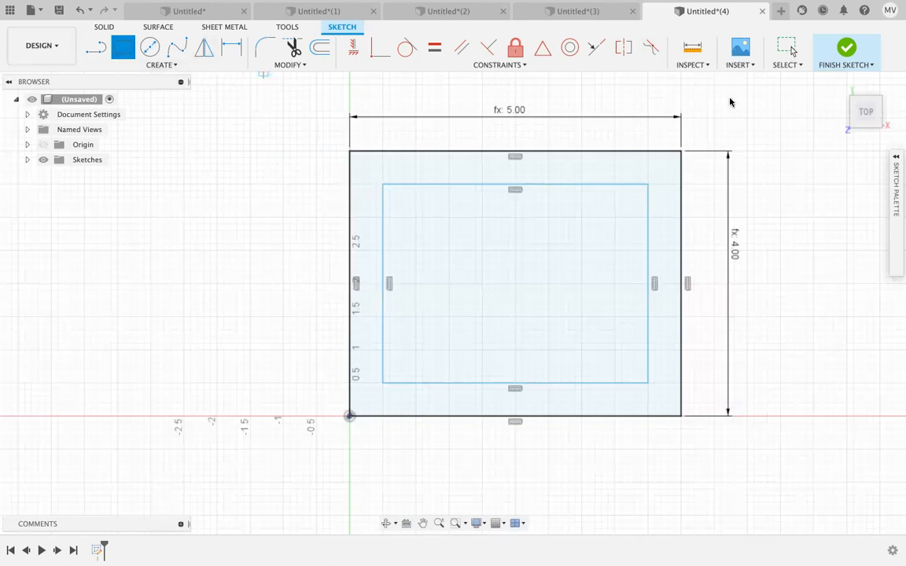
pyautogui.press('Escape')
pyautogui.moveTo(641, 251); pyautogui.dragTo(580, 262)
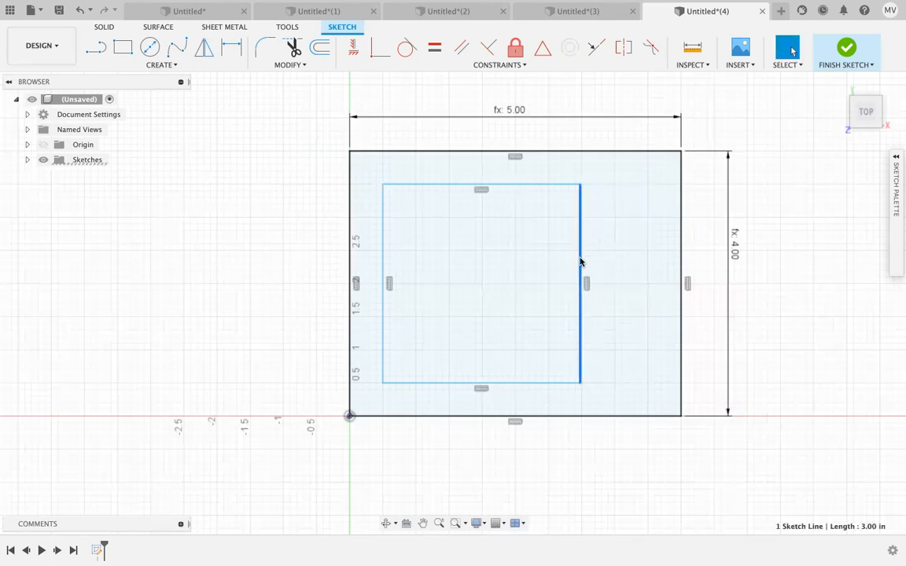
# Step: Undo the last move of the inner rectangle's right edge
pyautogui.hotkey('ctrl', 'z')
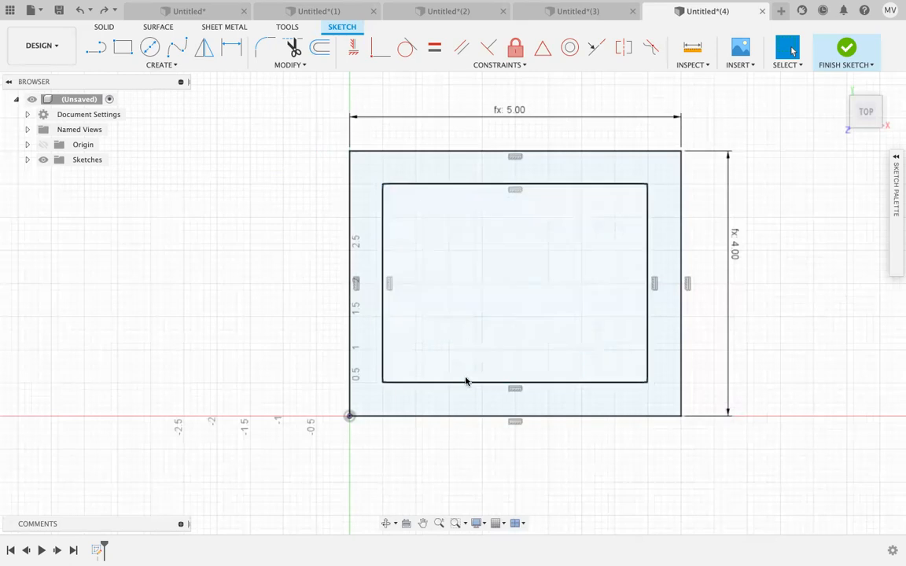
# Step: Dimension the inner rectangle's width from its top edge and its height from its left edge, keeping the drawn sizes
pyautogui.click(487, 186)
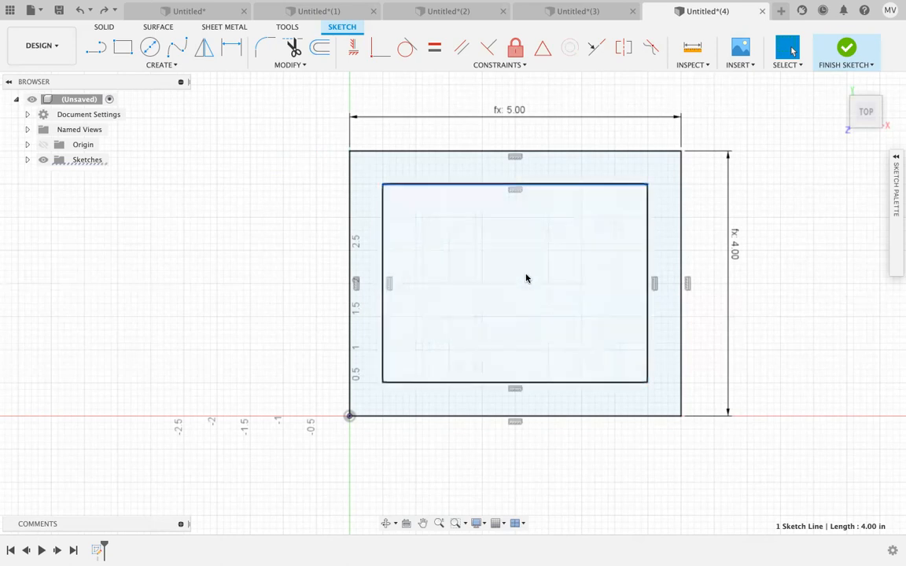
pyautogui.press('d')
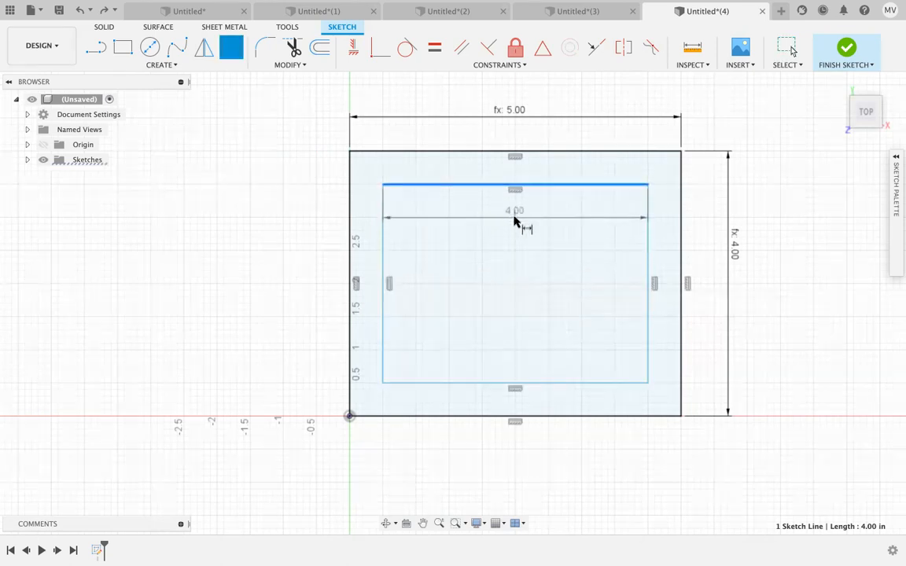
pyautogui.click(514, 222)
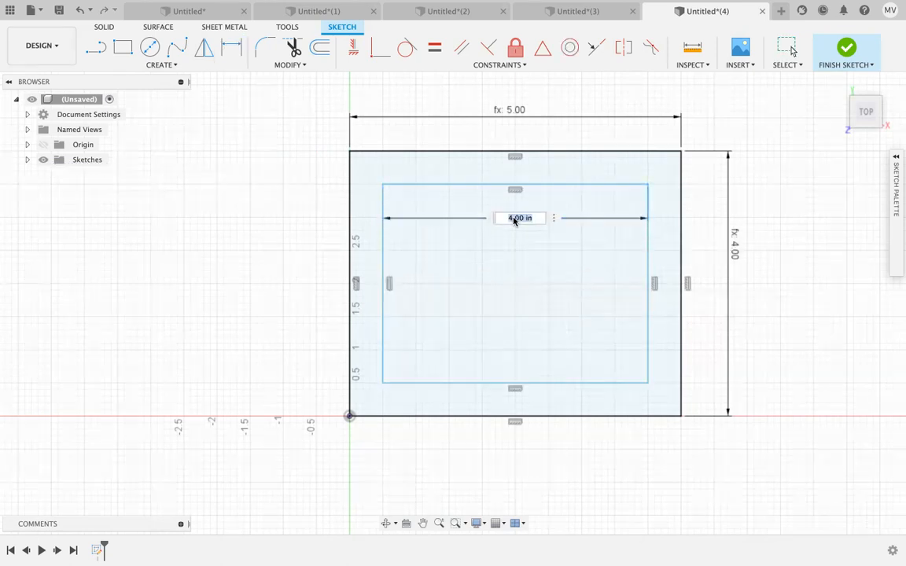
pyautogui.press('Return')
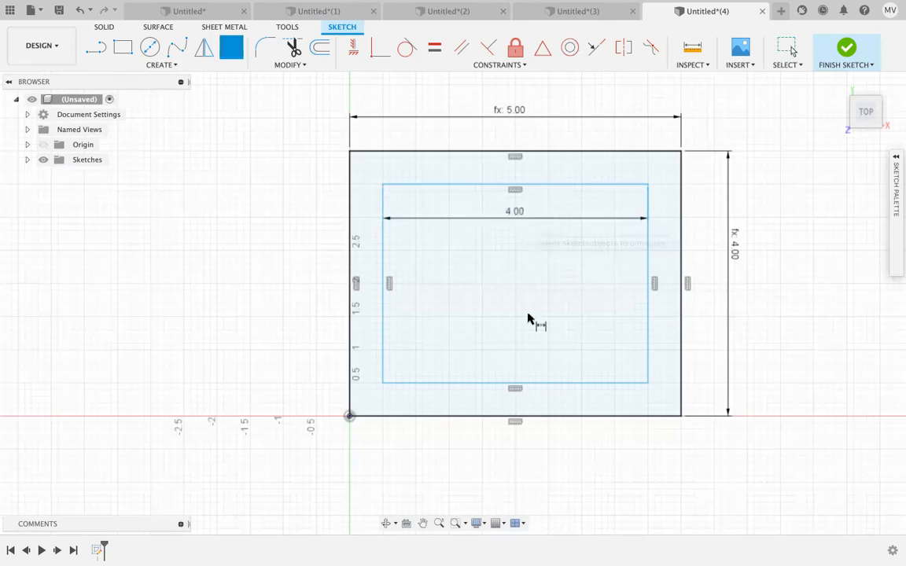
pyautogui.click(384, 277)
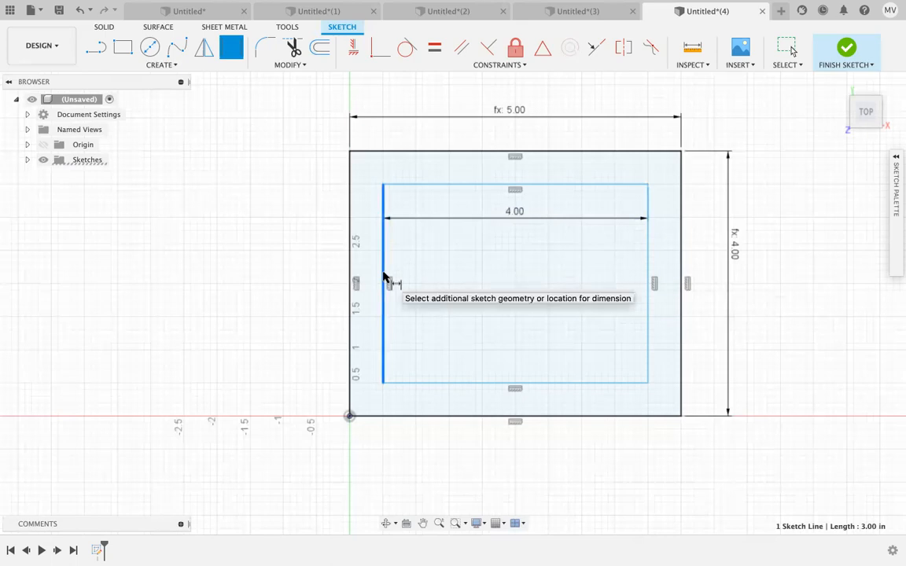
pyautogui.click(428, 277)
pyautogui.press('Return')
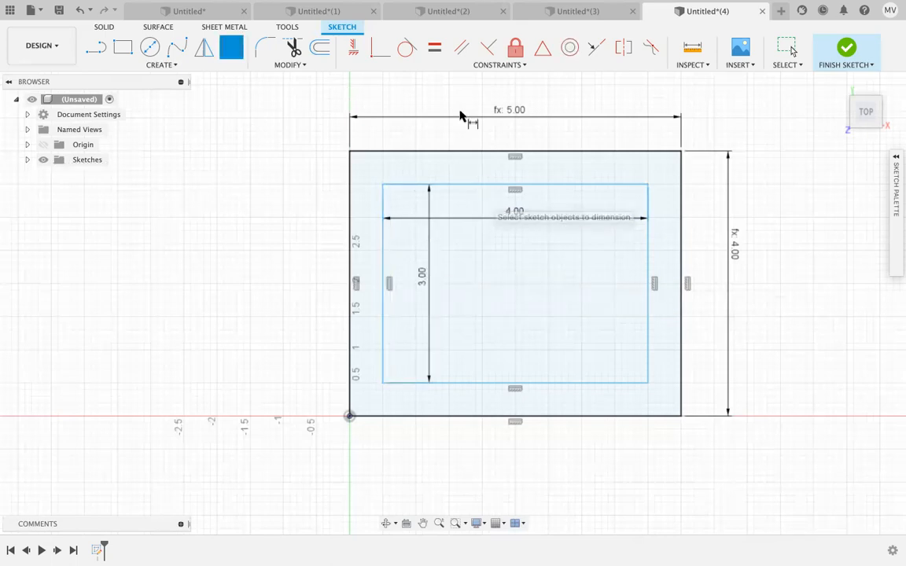
pyautogui.click(791, 49)
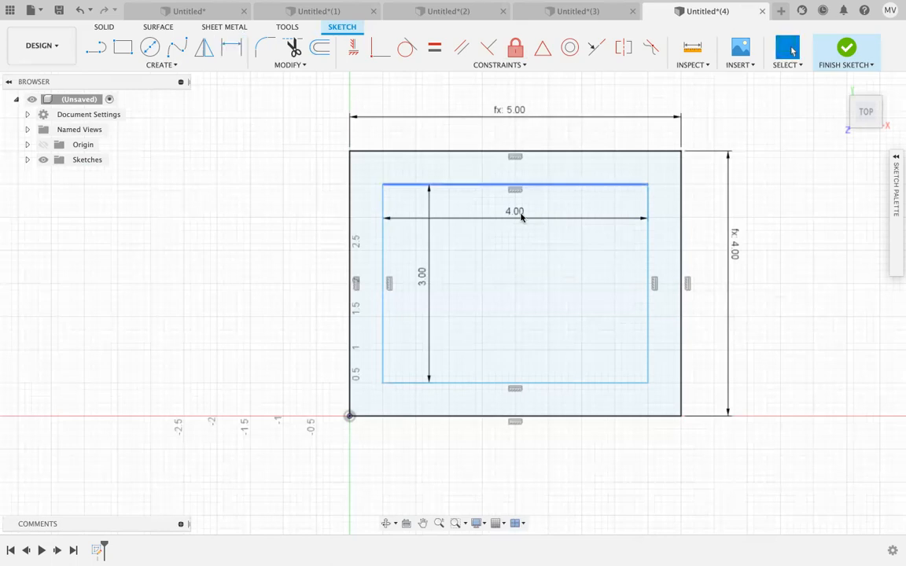
# Step: Try to fix only the inner rectangle's top edge in place, and undo it
pyautogui.moveTo(520, 199)
pyautogui.mouseDown()
pyautogui.moveTo(517, 223)
pyautogui.moveTo(631, 182)
pyautogui.moveTo(521, 166)
pyautogui.moveTo(518, 247)
pyautogui.moveTo(596, 198)
pyautogui.moveTo(526, 200)
pyautogui.mouseUp()
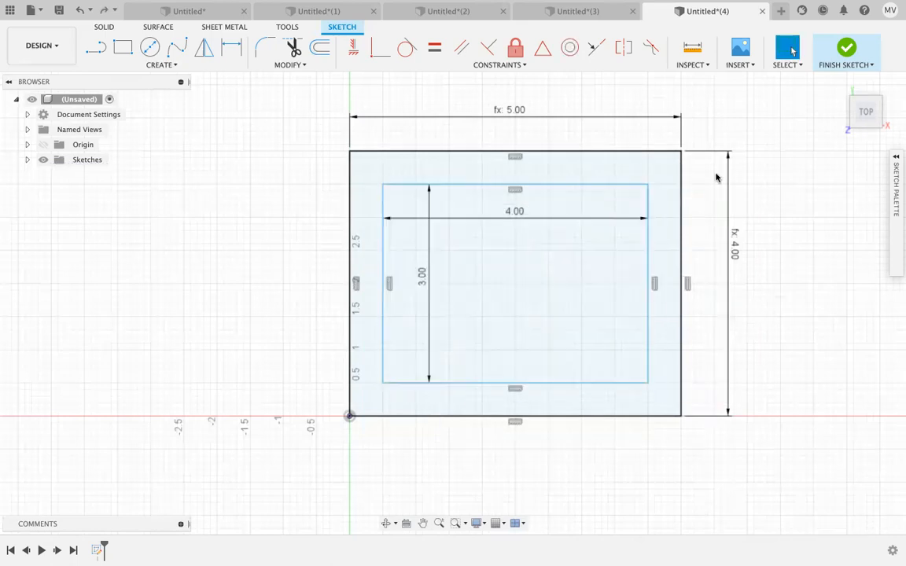
pyautogui.click(543, 182)
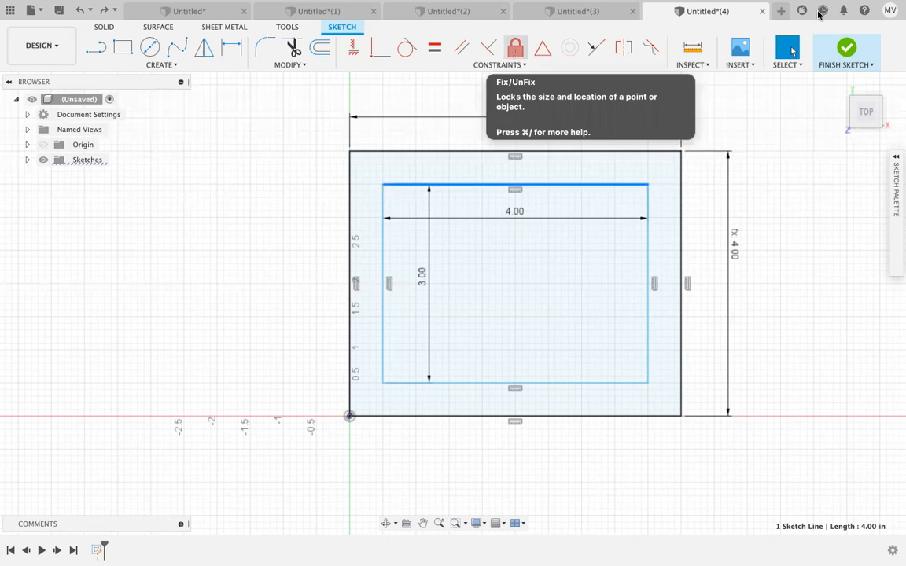
pyautogui.click(514, 50)
pyautogui.hotkey('ctrl', 'z')
# Step: Apply the Fix constraint to all four edges of the inner rectangle
pyautogui.click(383, 223)
pyautogui.keyDown('shift'); pyautogui.click(472, 185); pyautogui.keyUp('shift')
pyautogui.keyDown('shift'); pyautogui.click(648, 279); pyautogui.keyUp('shift')
pyautogui.keyDown('shift'); pyautogui.click(533, 384); pyautogui.keyUp('shift')
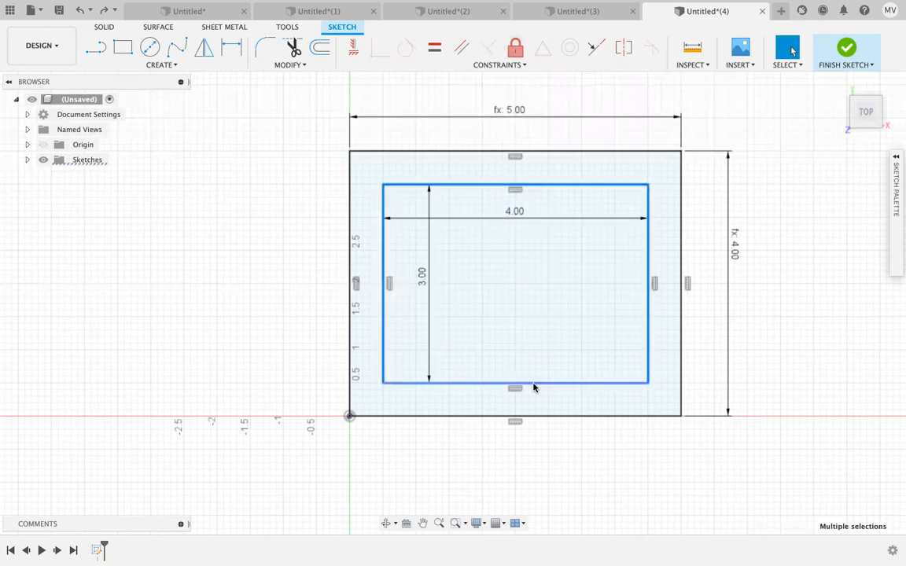
pyautogui.click(515, 48)
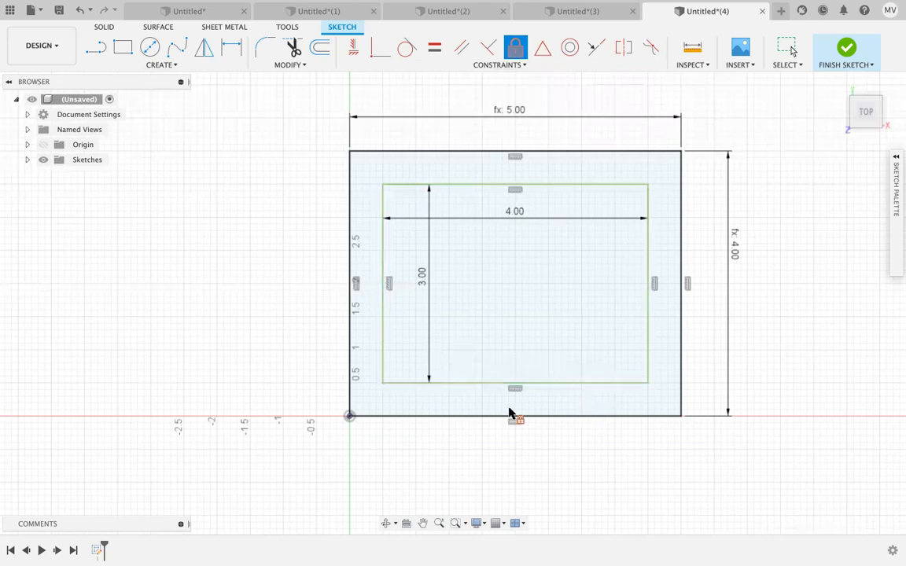
pyautogui.click(783, 54)
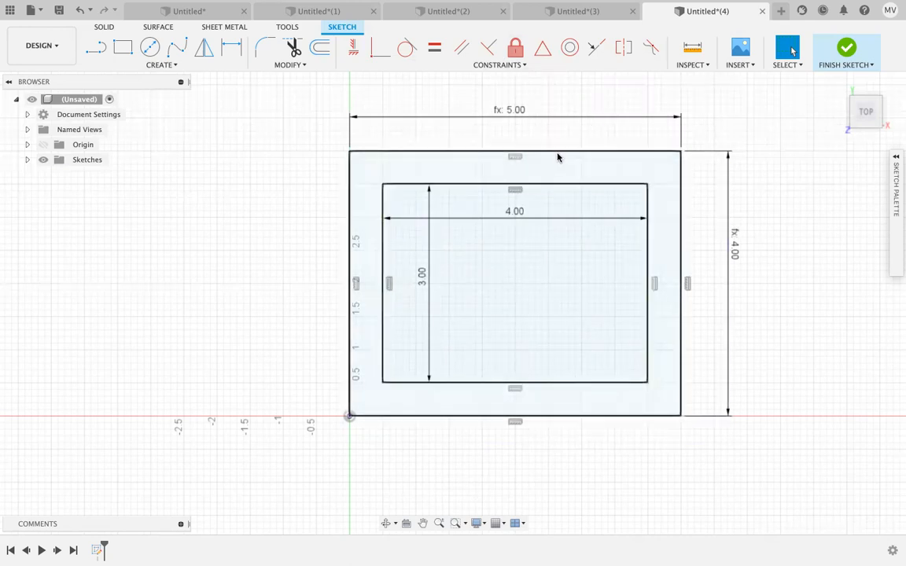
# Step: Try the Length user parameter at 6 in to test the fixed inner rectangle, and cancel the parameter change
pyautogui.click(300, 66)
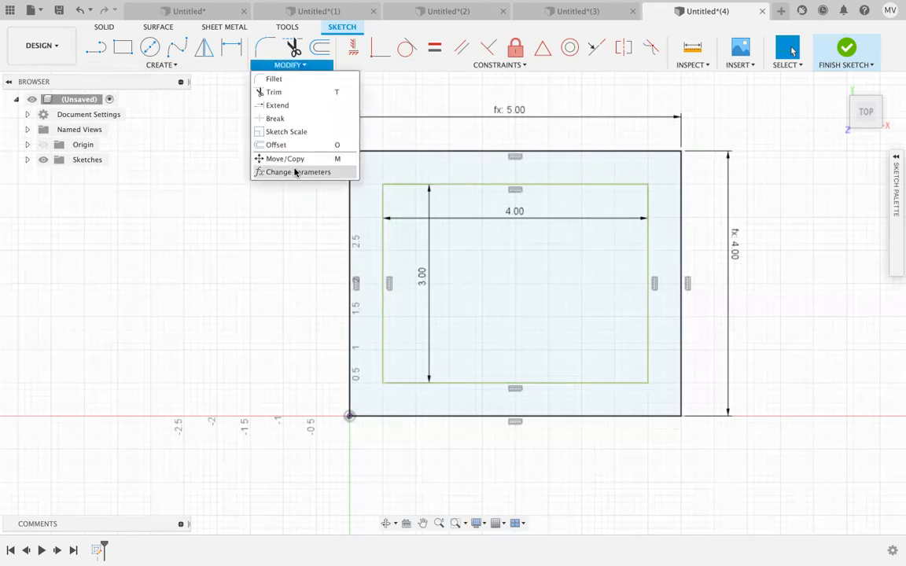
pyautogui.click(539, 248)
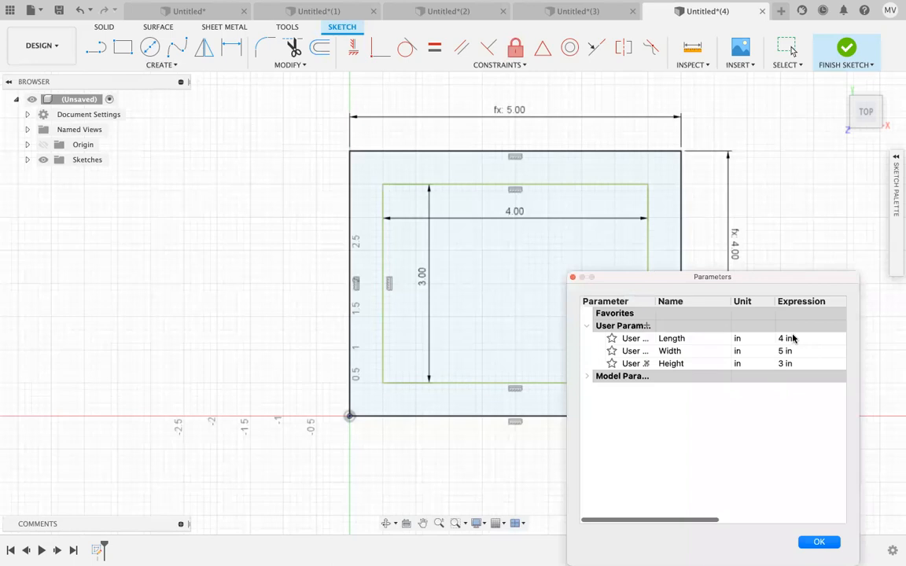
pyautogui.doubleClick(787, 338)
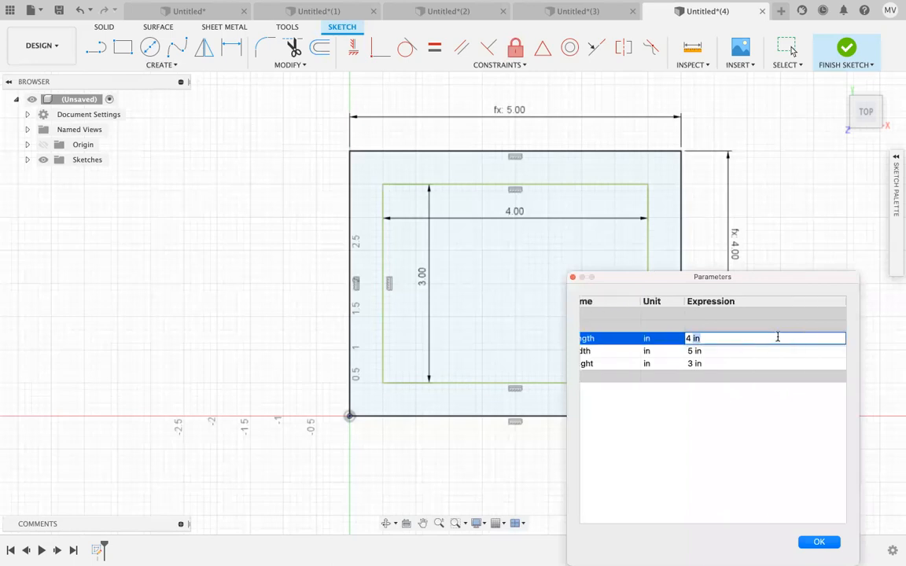
pyautogui.write('6')
pyautogui.press('Return')
pyautogui.click(433, 261)
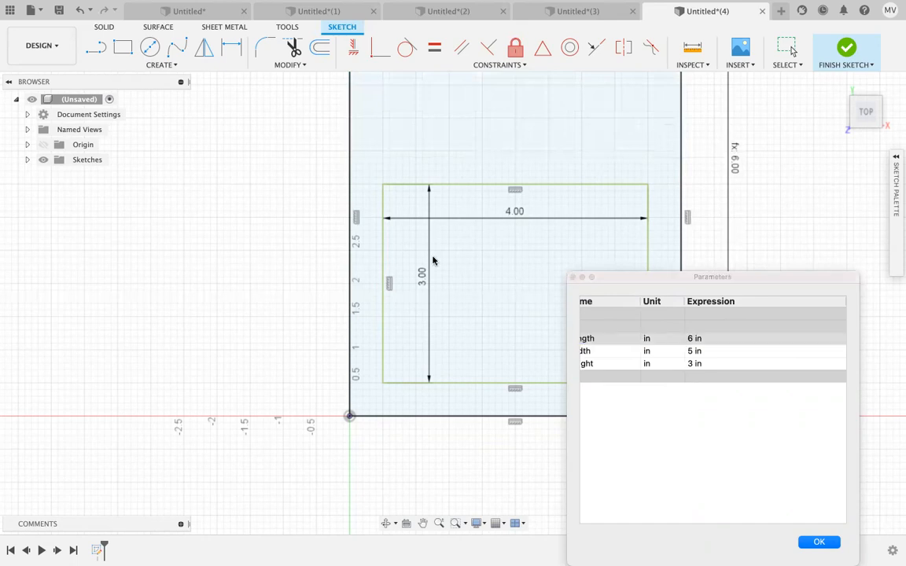
pyautogui.scroll(3, 433, 260)
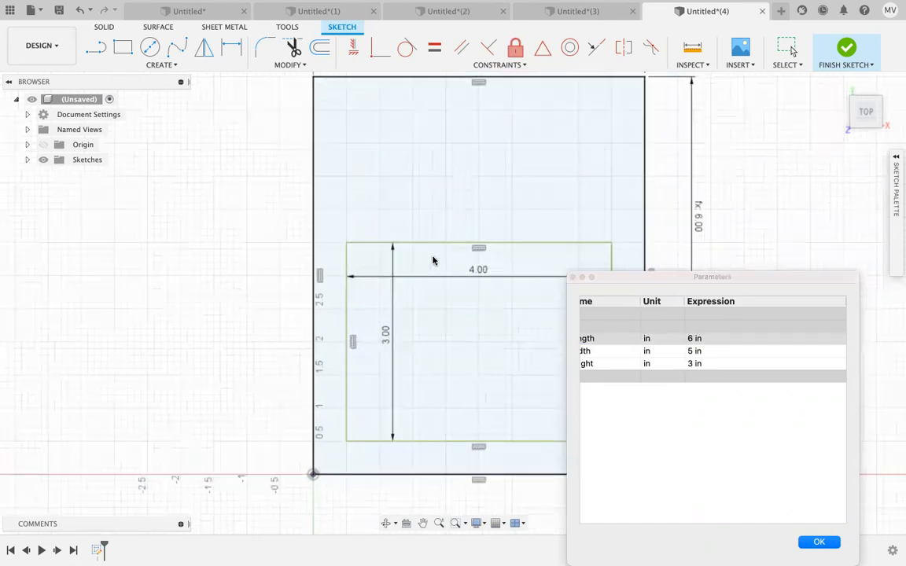
pyautogui.press('Escape')
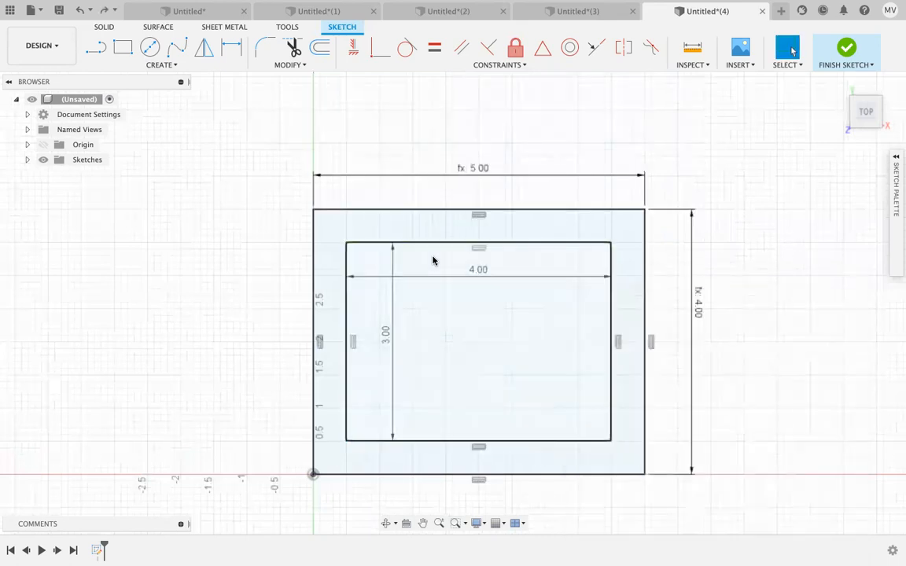
# Step: Undo the Fix constraint and both dimensions on the inner rectangle
pyautogui.press('super+z')
pyautogui.press('super+z')
pyautogui.press('super+z')
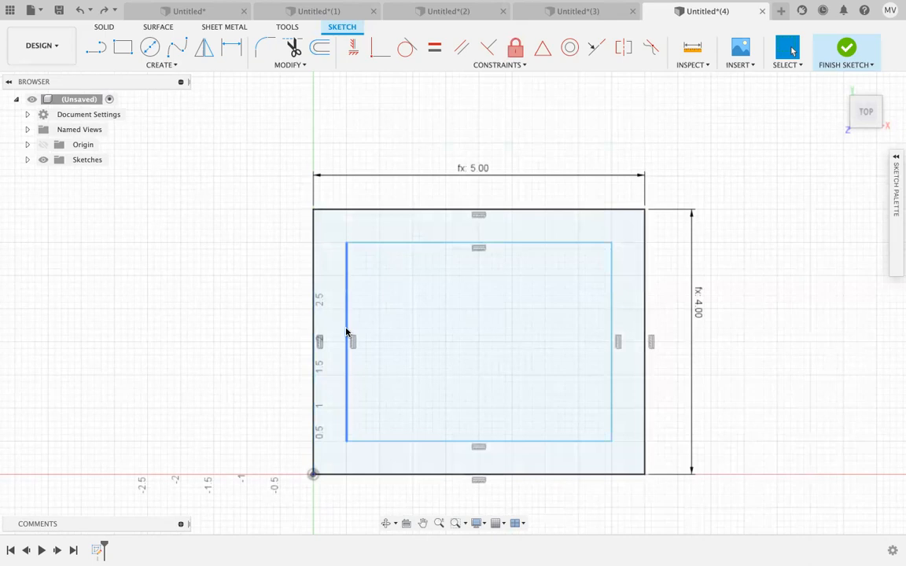
# Step: Add a user parameter named InnerLength with unit in and expression 3, and accept the parameters
pyautogui.click(279, 65)
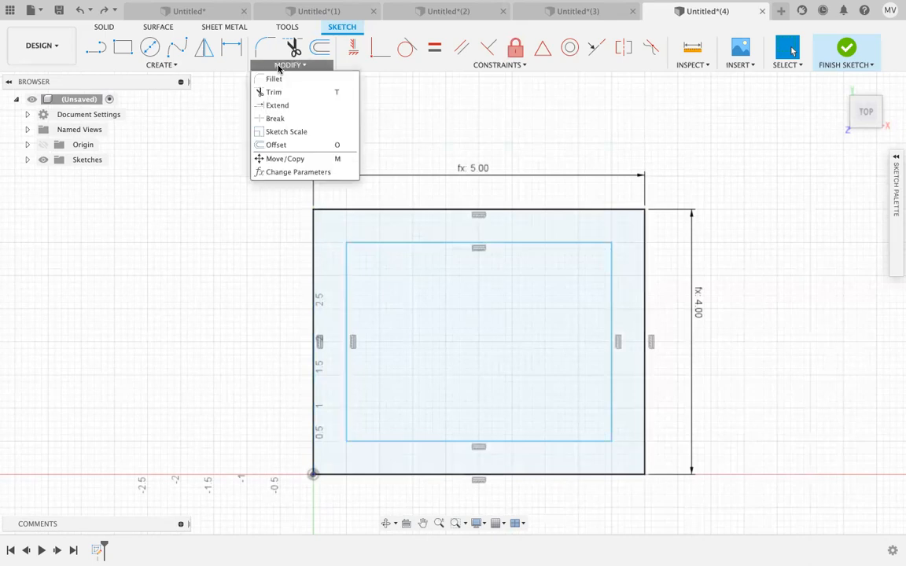
pyautogui.click(299, 171)
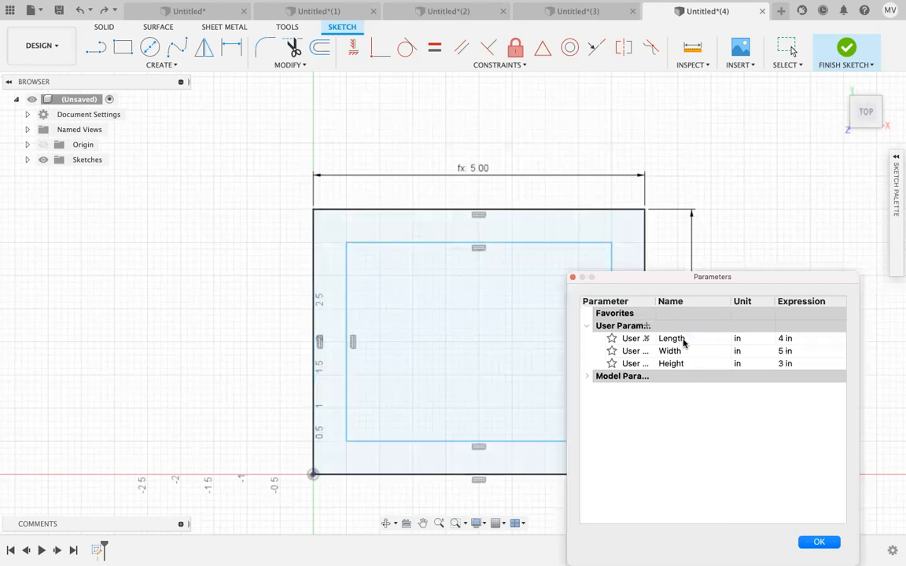
pyautogui.click(646, 326)
pyautogui.write('Innerlen')
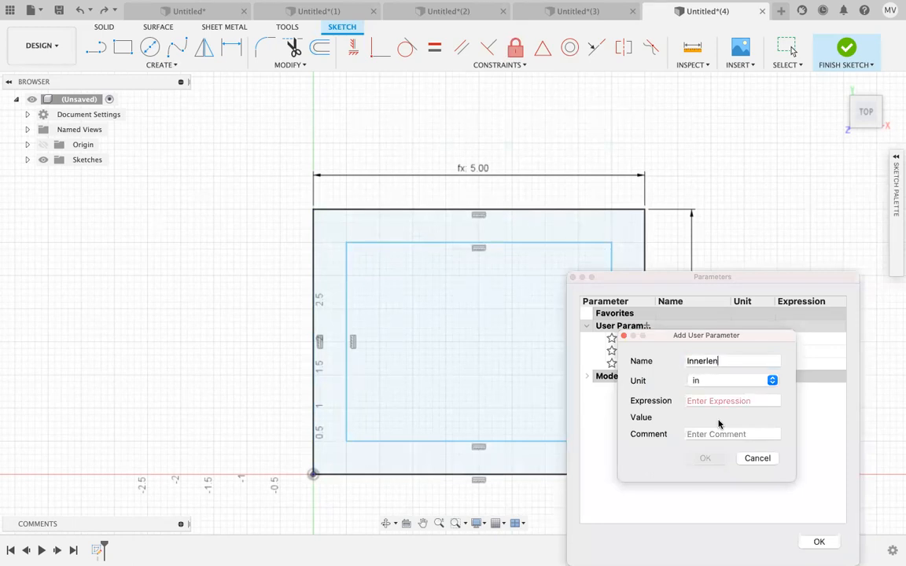
pyautogui.press('BackSpace')
pyautogui.press('BackSpace')
pyautogui.press('BackSpace')
pyautogui.write('ength')
pyautogui.press('Tab')
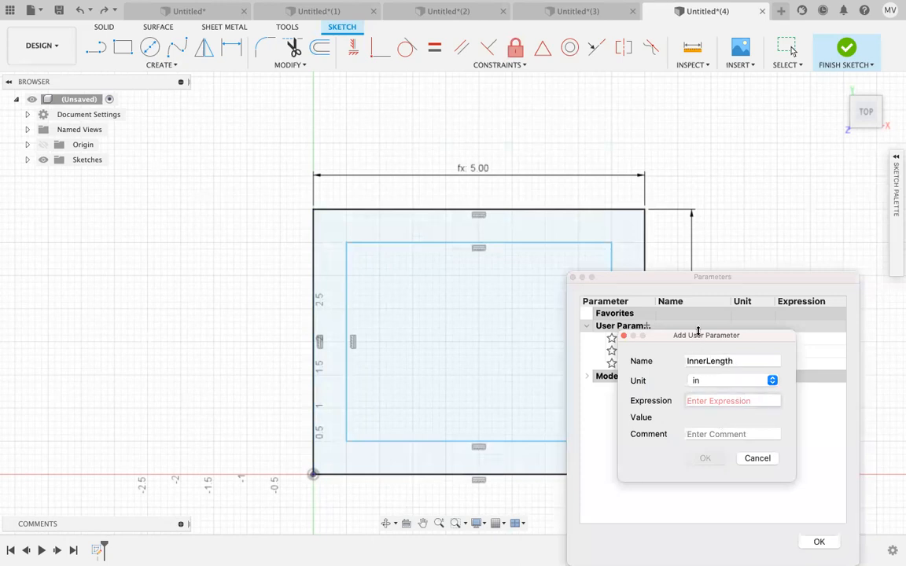
pyautogui.moveTo(699, 335); pyautogui.dragTo(755, 405)
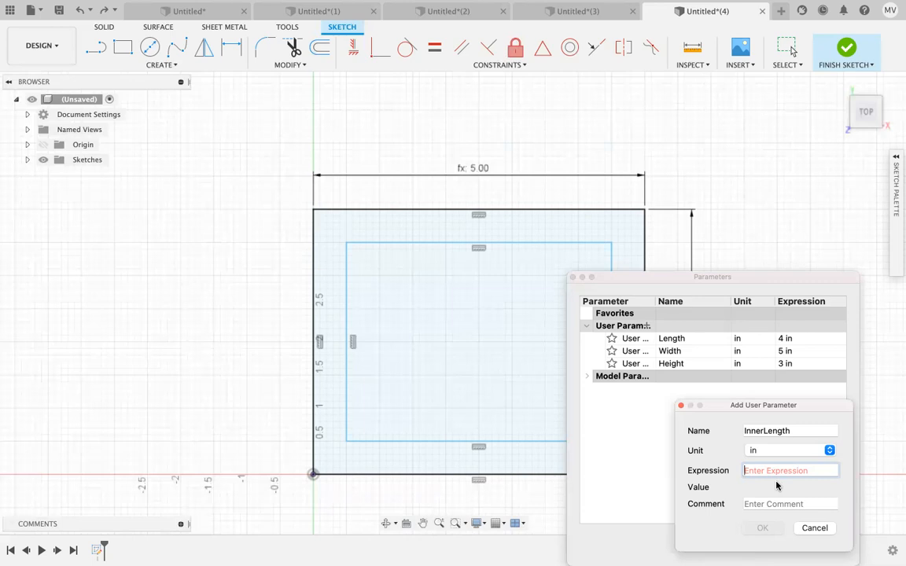
pyautogui.write('3')
pyautogui.press('Return')
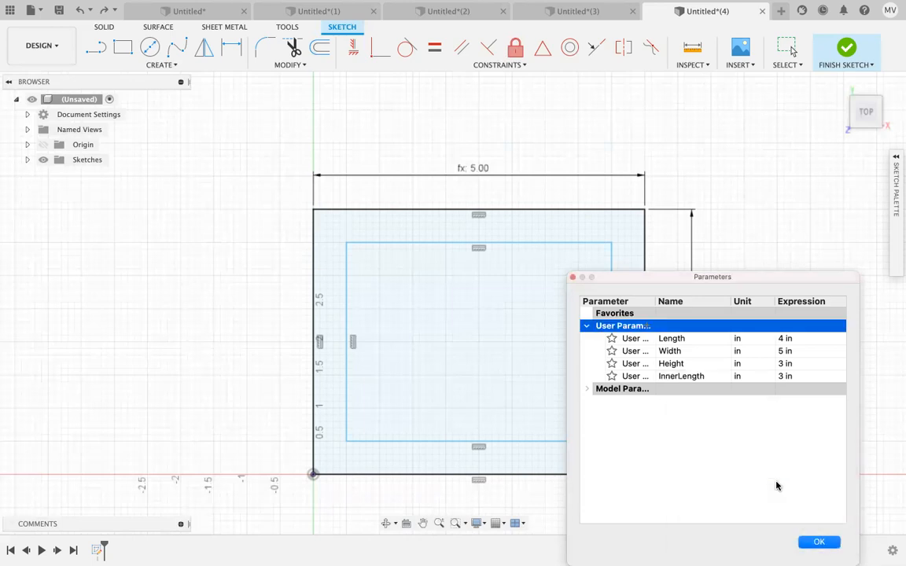
pyautogui.click(815, 539)
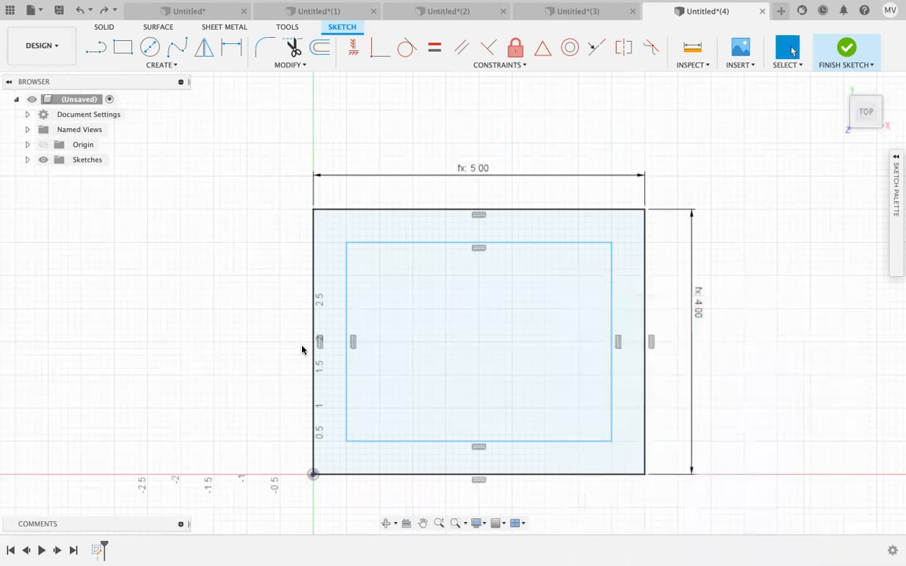
# Step: Dimension the inner rectangle's left edge with the InnerLength parameter
pyautogui.click(348, 338)
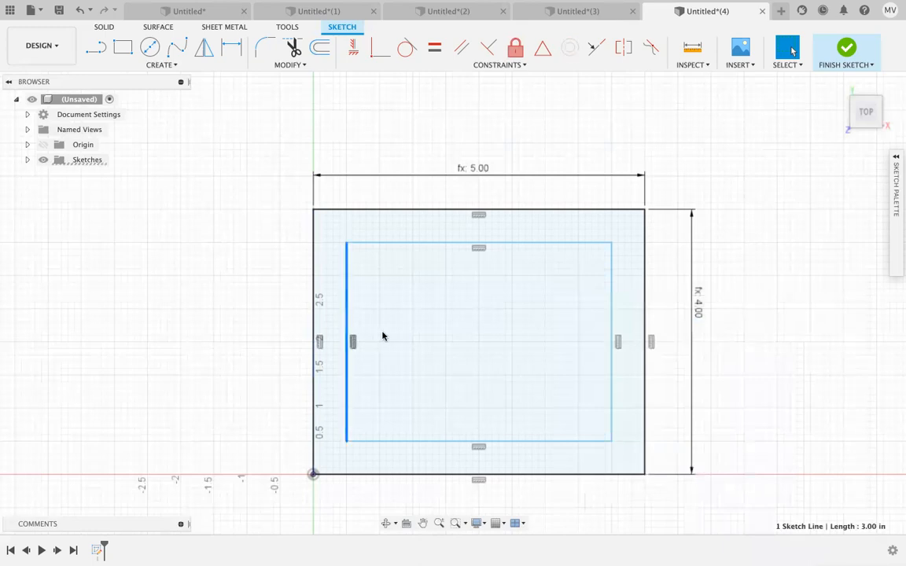
pyautogui.press('d')
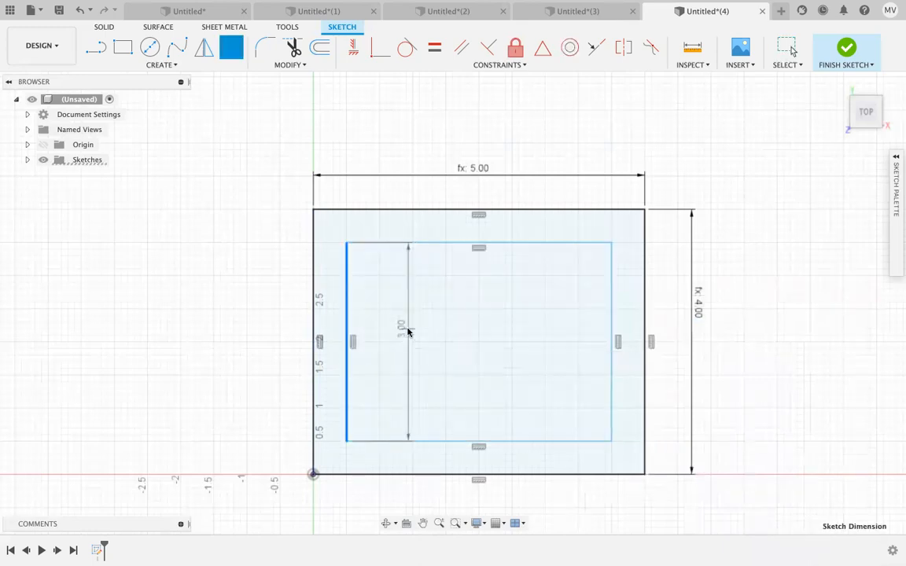
pyautogui.click(408, 330)
pyautogui.write('in')
pyautogui.press('Return')
pyautogui.press('Return')
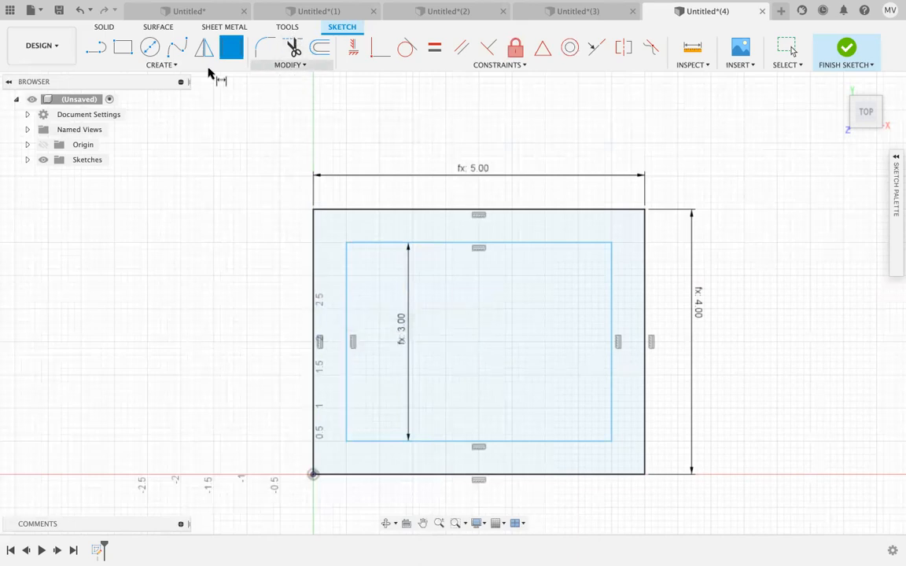
# Step: Try to delete the InnerLength user parameter
pyautogui.click(287, 66)
pyautogui.click(295, 171)
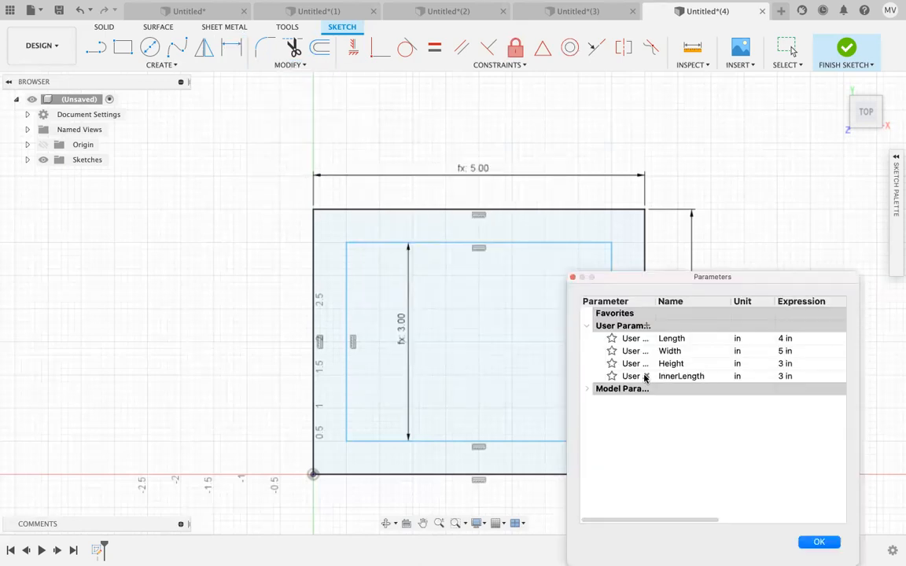
pyautogui.click(644, 377)
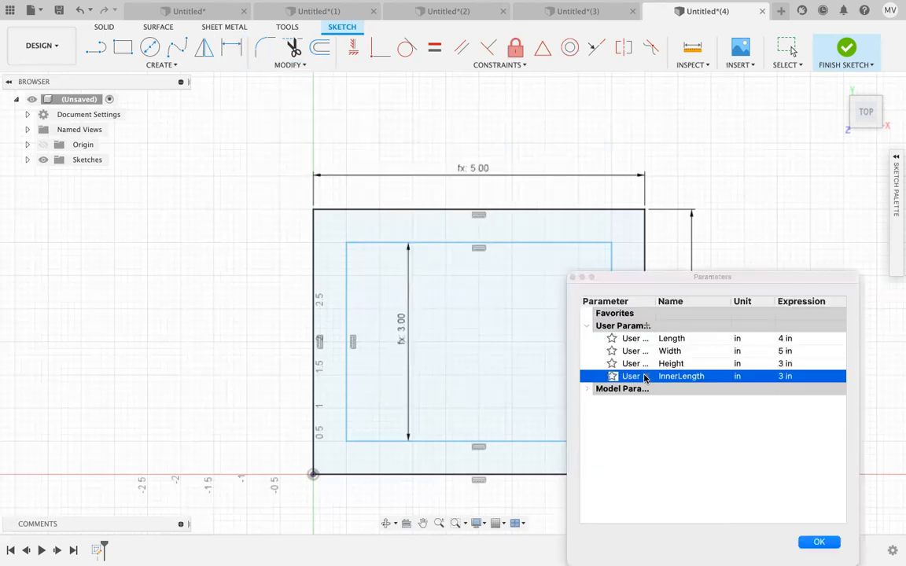
pyautogui.press('Delete')
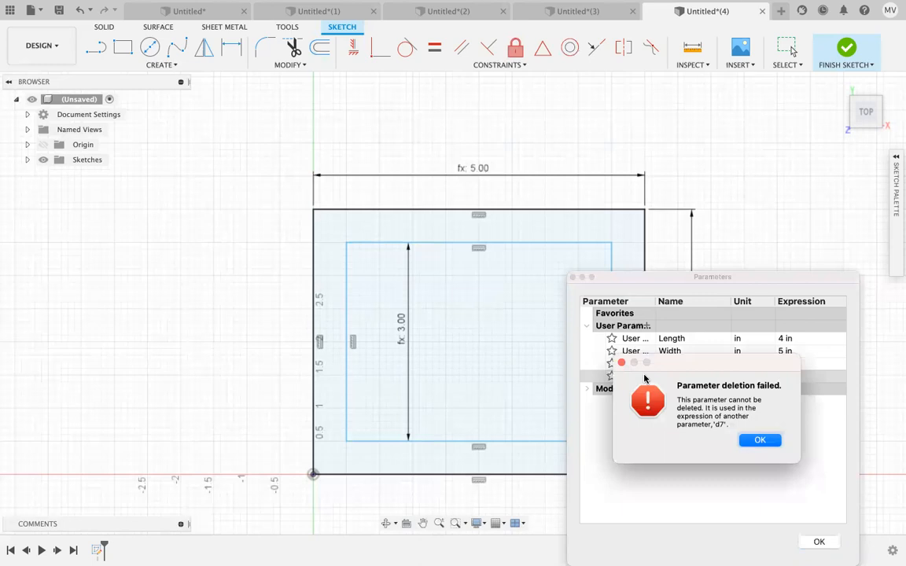
pyautogui.click(760, 440)
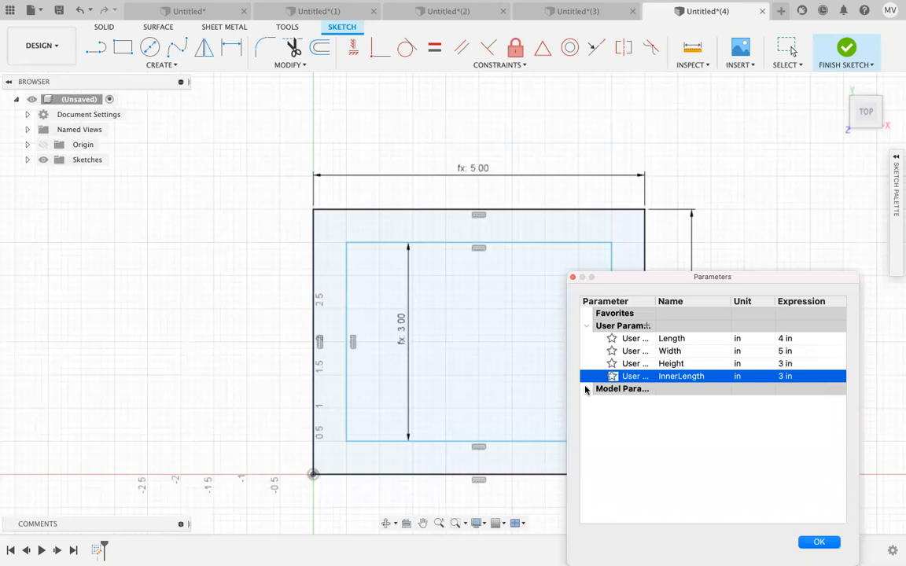
# Step: Try to clear the InnerLength expression from the inner rectangle's dimension in Sketch1's model parameters
pyautogui.click(586, 389)
pyautogui.click(611, 415)
pyautogui.click(611, 415)
pyautogui.doubleClick(787, 452)
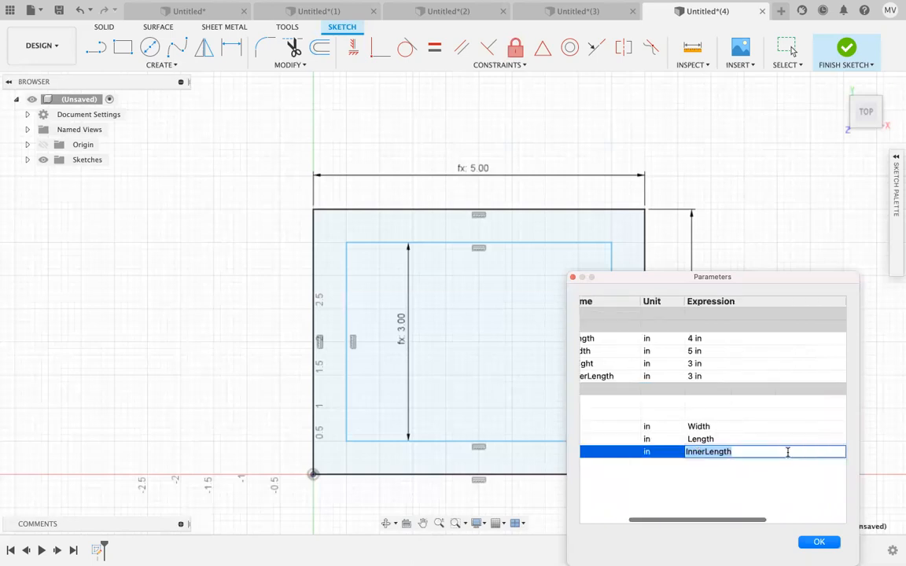
pyautogui.press('BackSpace')
pyautogui.press('Return')
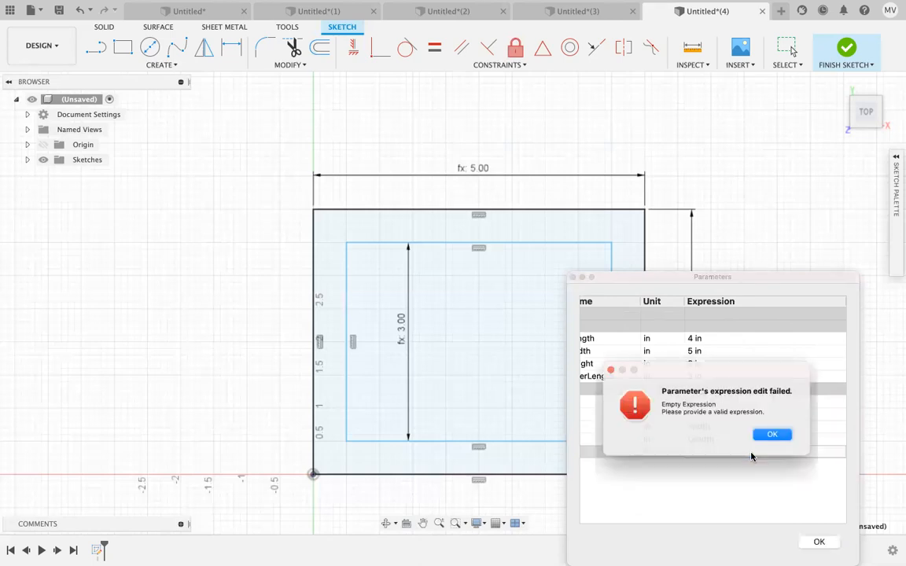
pyautogui.click(773, 435)
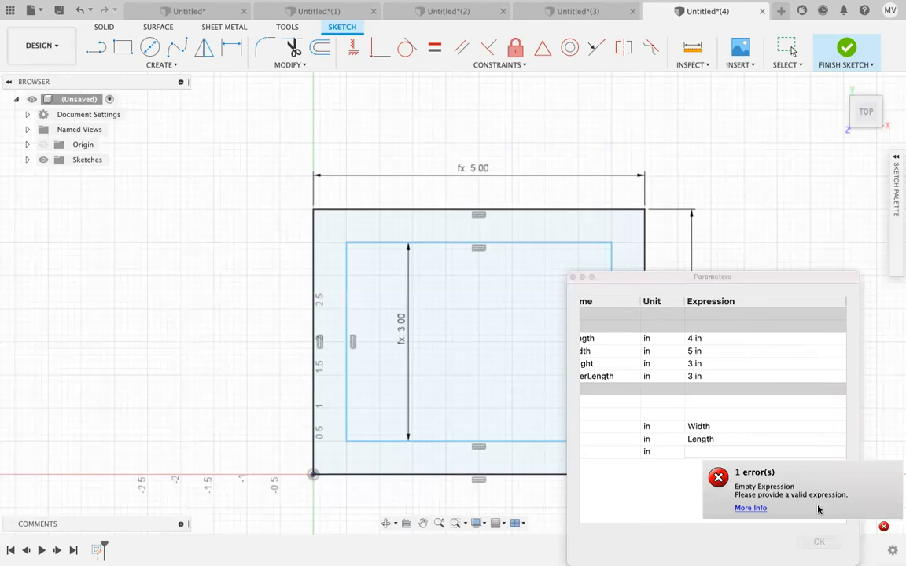
pyautogui.click(750, 508)
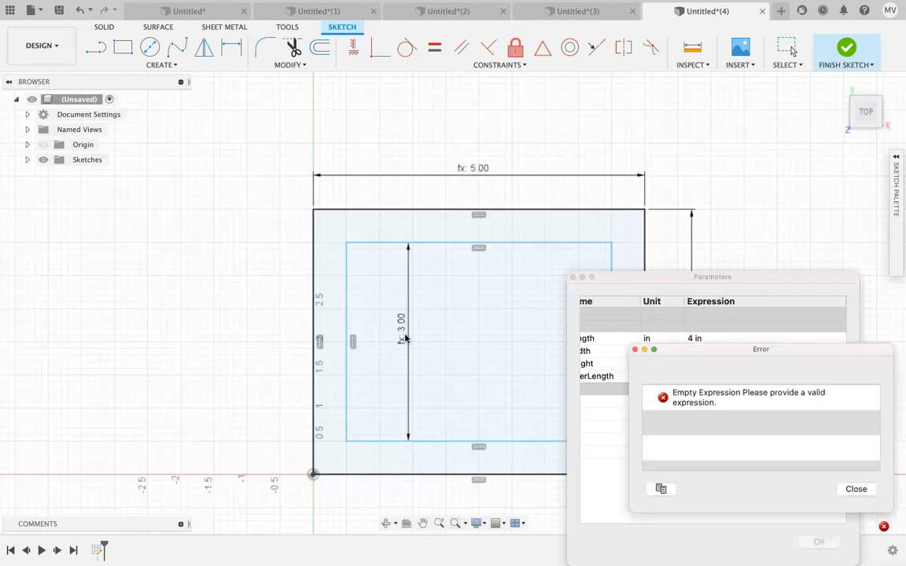
pyautogui.click(854, 489)
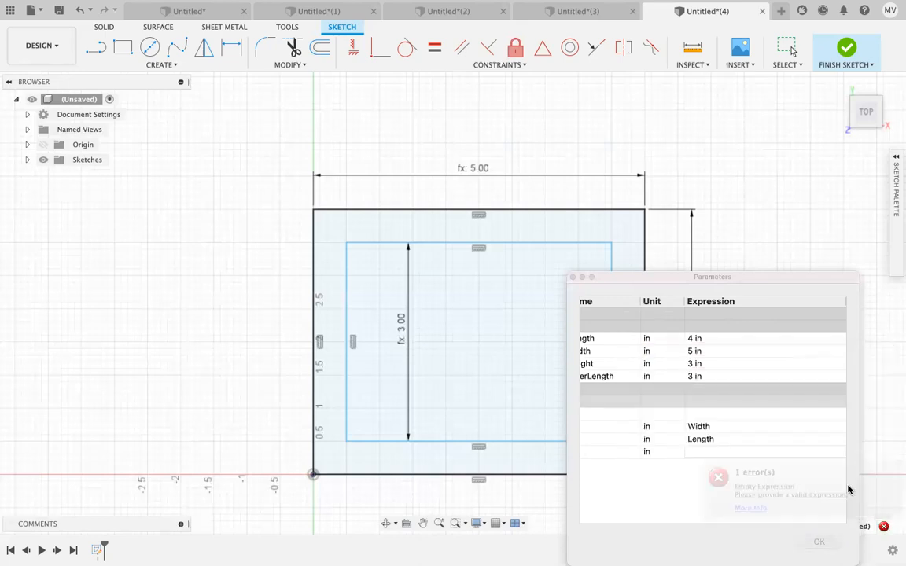
# Step: Set the inner rectangle dimension's expression to 3 in and accept the parameters
pyautogui.click(698, 452)
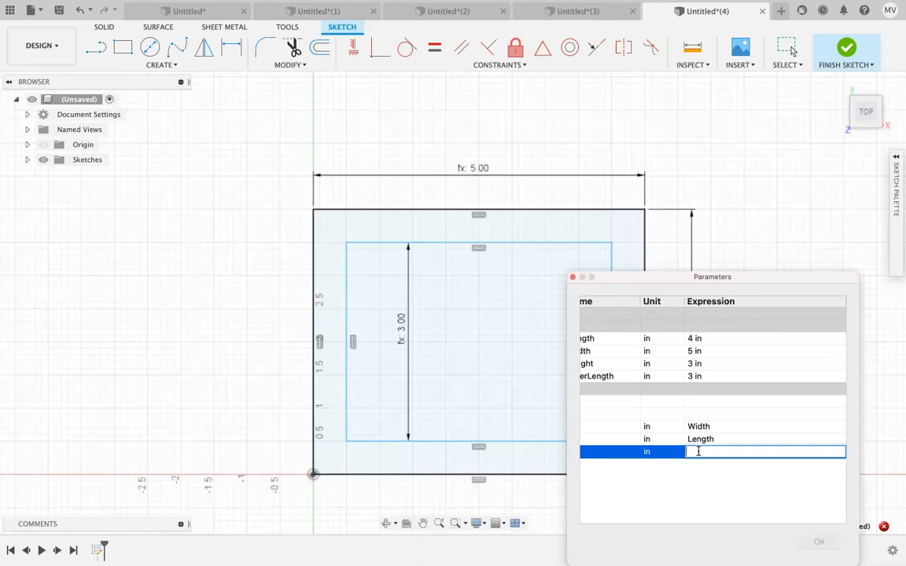
pyautogui.write('3')
pyautogui.press('Return')
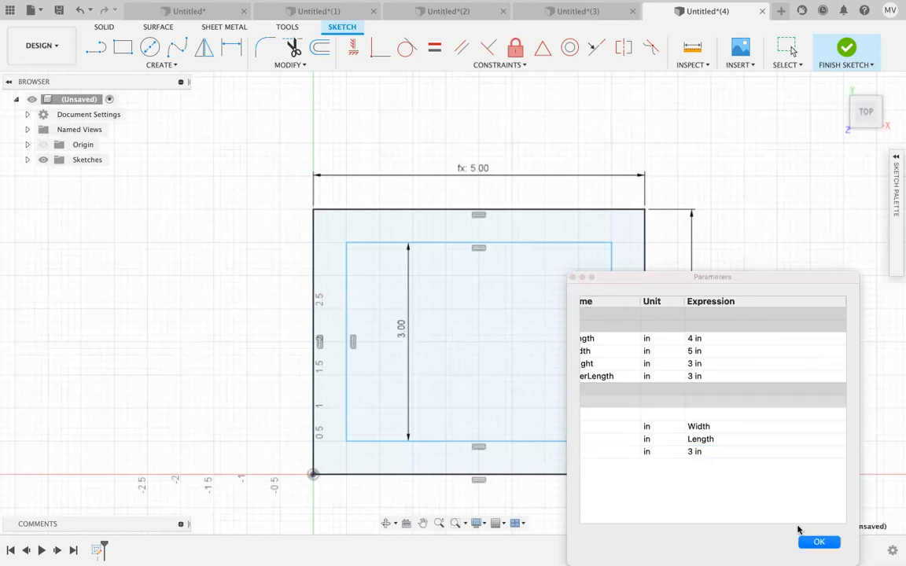
pyautogui.click(818, 541)
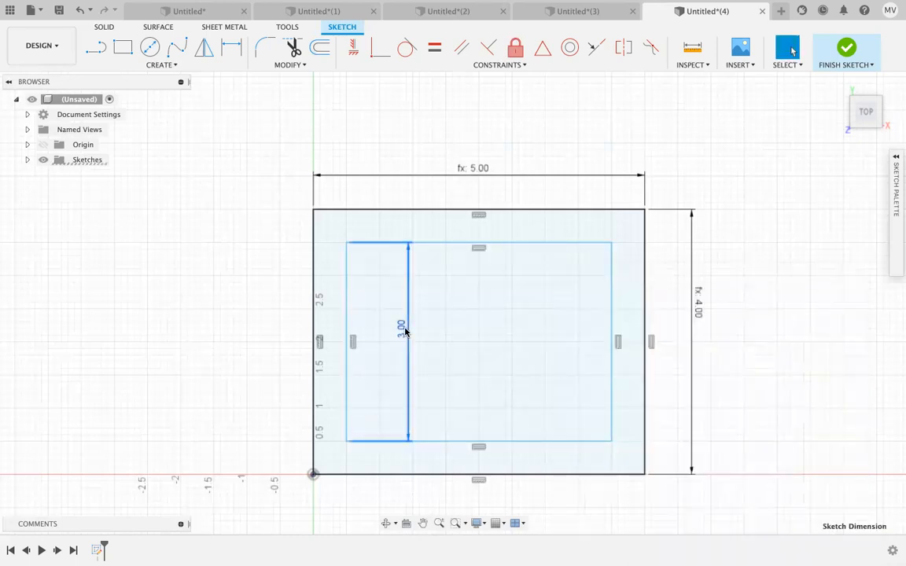
# Step: Delete the inner rectangle's vertical dimension and the InnerLength user parameter
pyautogui.click(404, 331)
pyautogui.press('Delete')
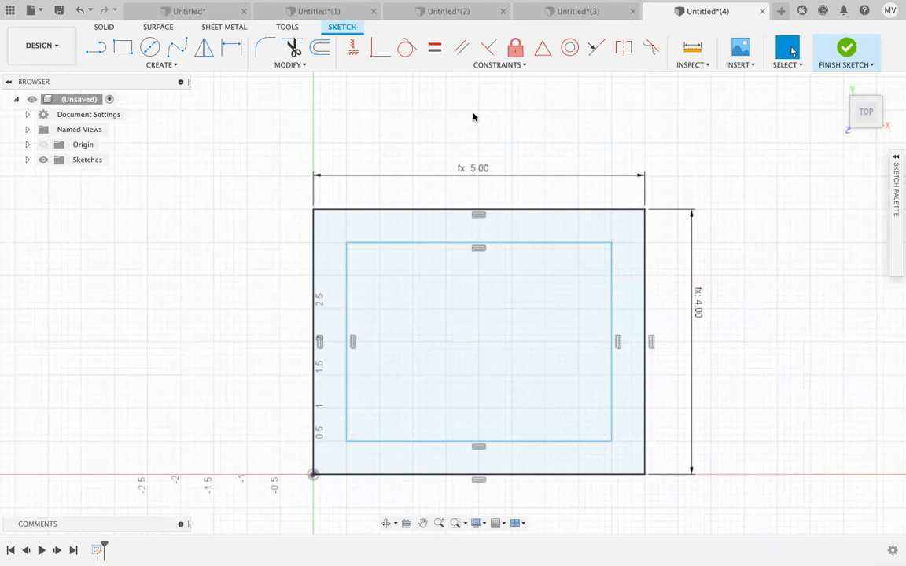
pyautogui.click(275, 65)
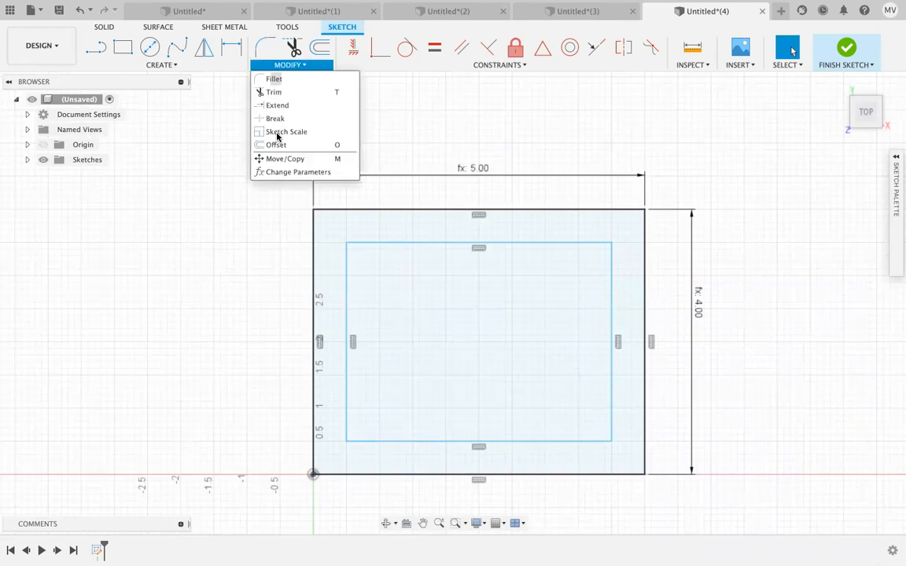
pyautogui.click(290, 172)
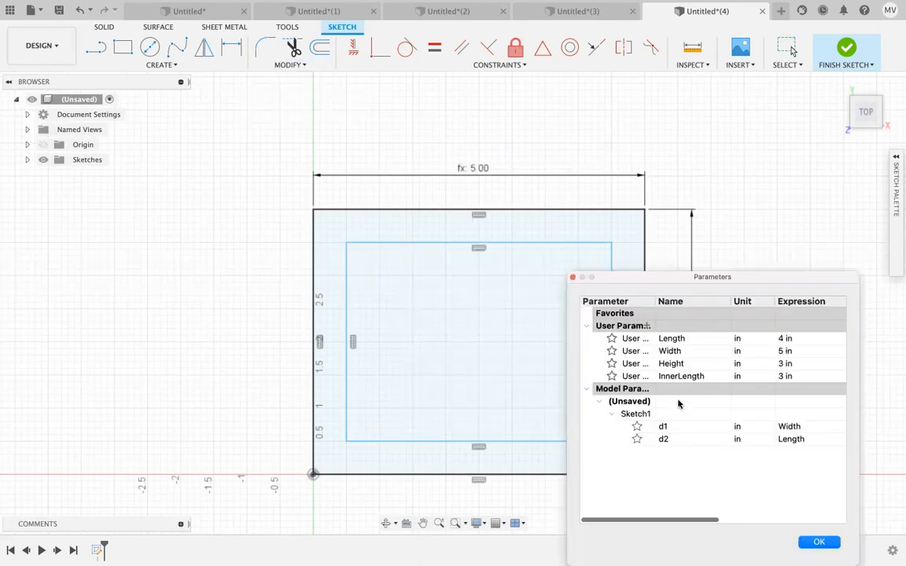
pyautogui.click(644, 376)
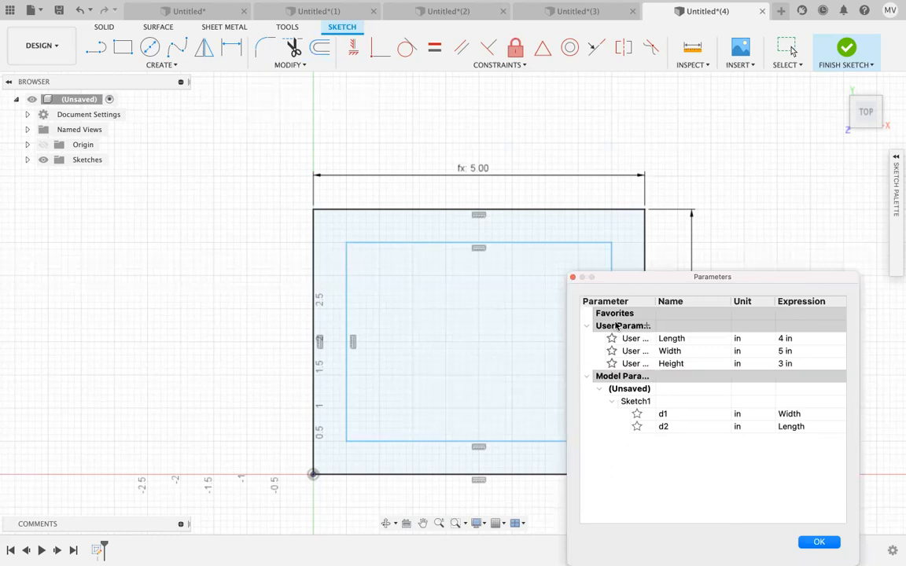
# Step: Add a user parameter named Thickness with unit in and expression .5, and accept the parameters
pyautogui.click(646, 326)
pyautogui.write('Thickness')
pyautogui.press('Tab')
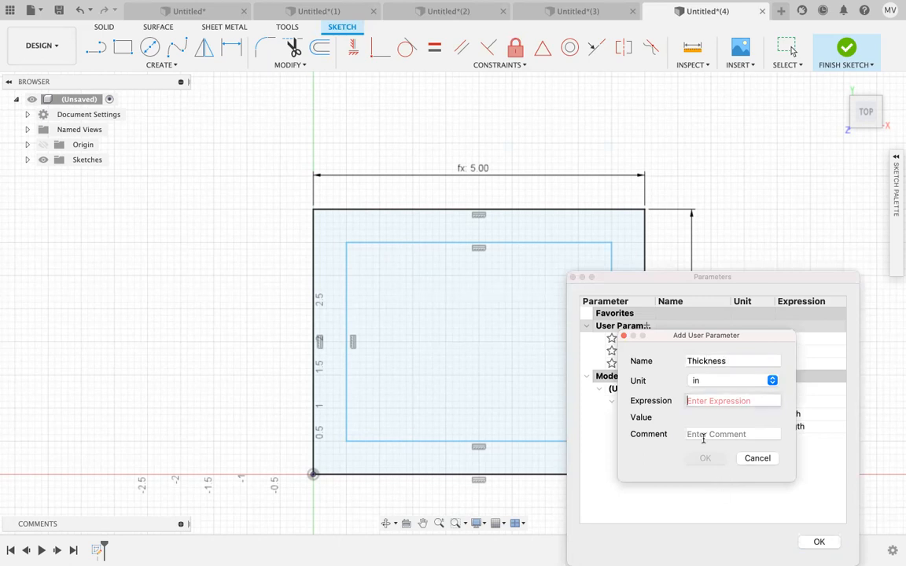
pyautogui.write('.5')
pyautogui.press('Return')
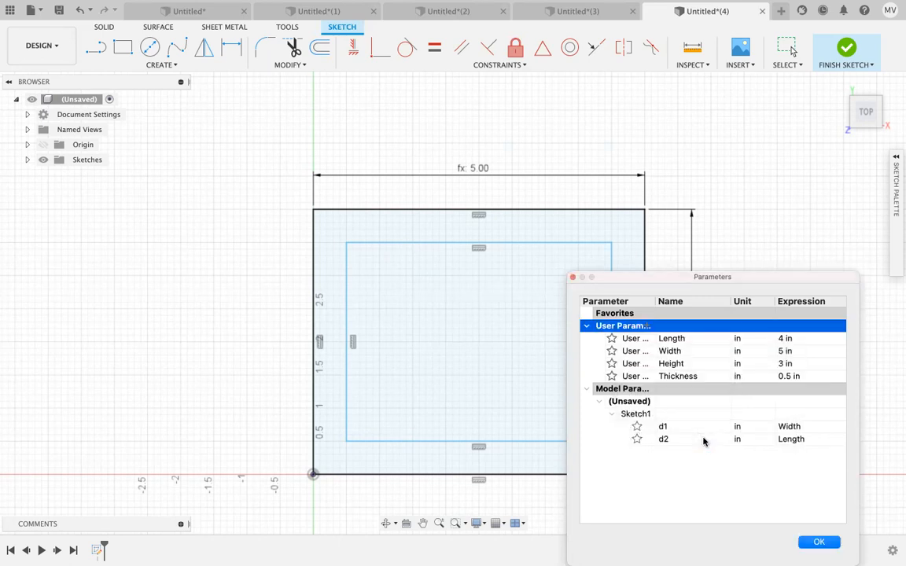
pyautogui.click(818, 543)
# Step: Dimension the inner rectangle's left edge with the expression Length-Thickness*2
pyautogui.click(347, 317)
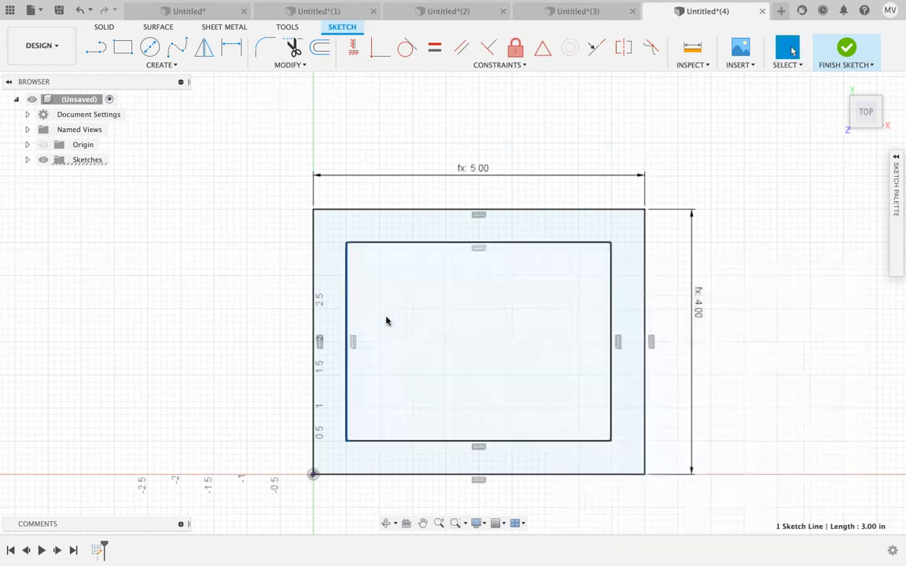
pyautogui.press('d')
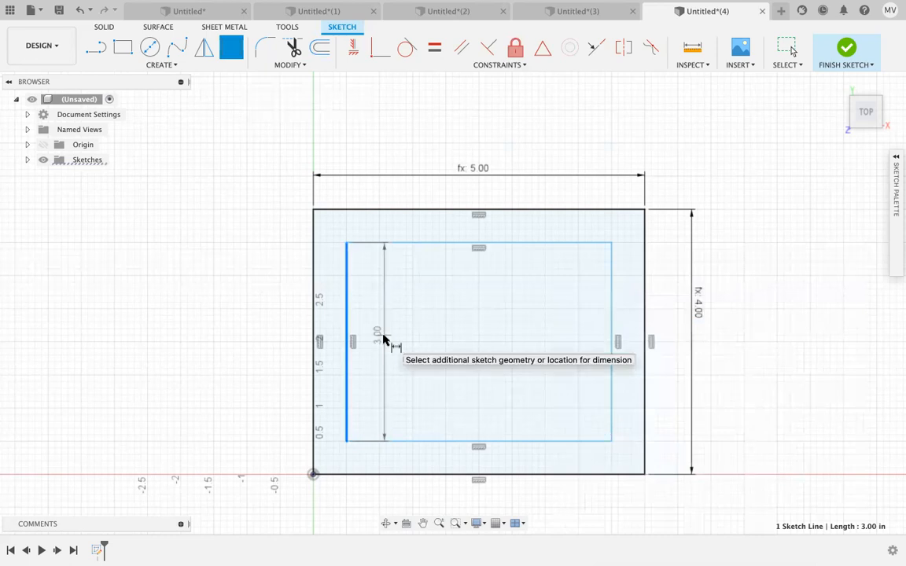
pyautogui.click(383, 338)
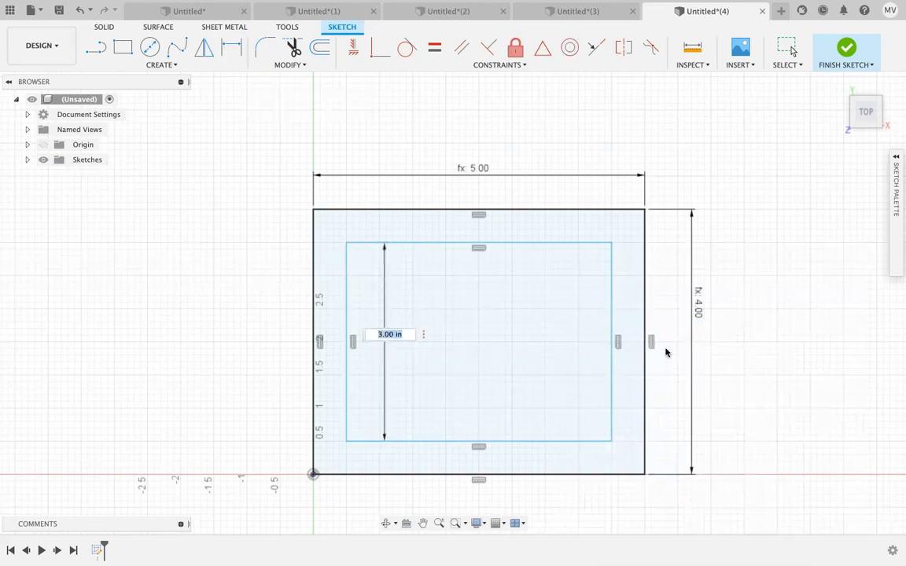
pyautogui.write('Length-thick')
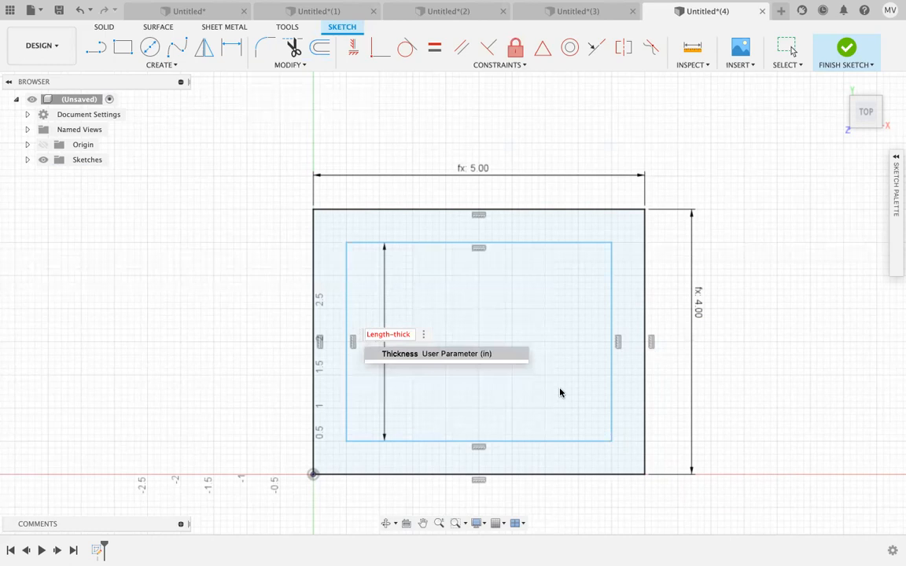
pyautogui.press('Return')
pyautogui.write('*2')
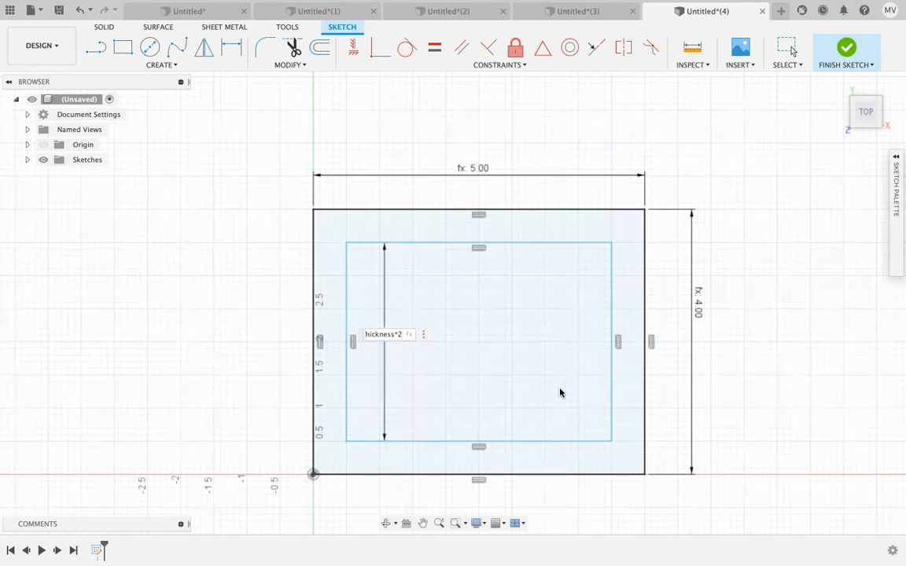
pyautogui.press('Return')
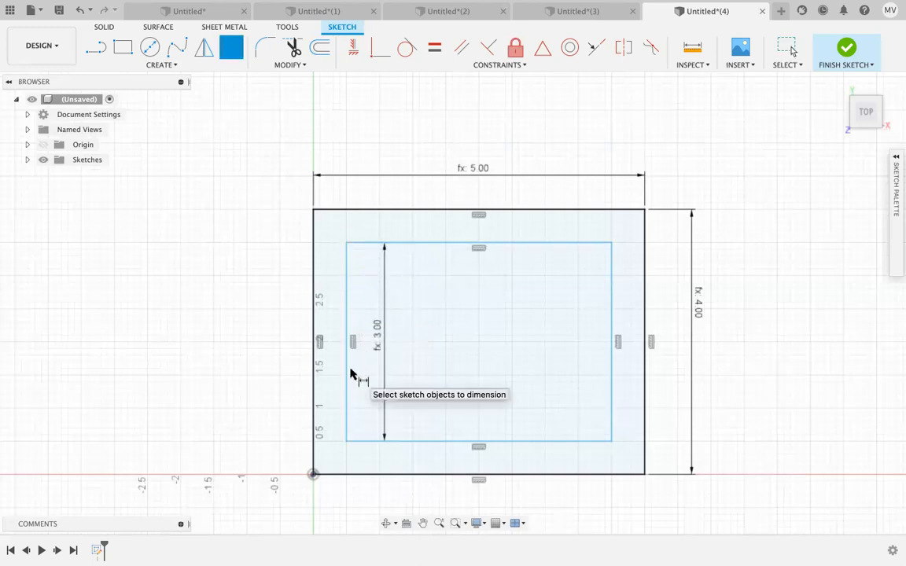
# Step: Set the Length user parameter to 6 in and accept the parameters
pyautogui.click(292, 64)
pyautogui.click(295, 172)
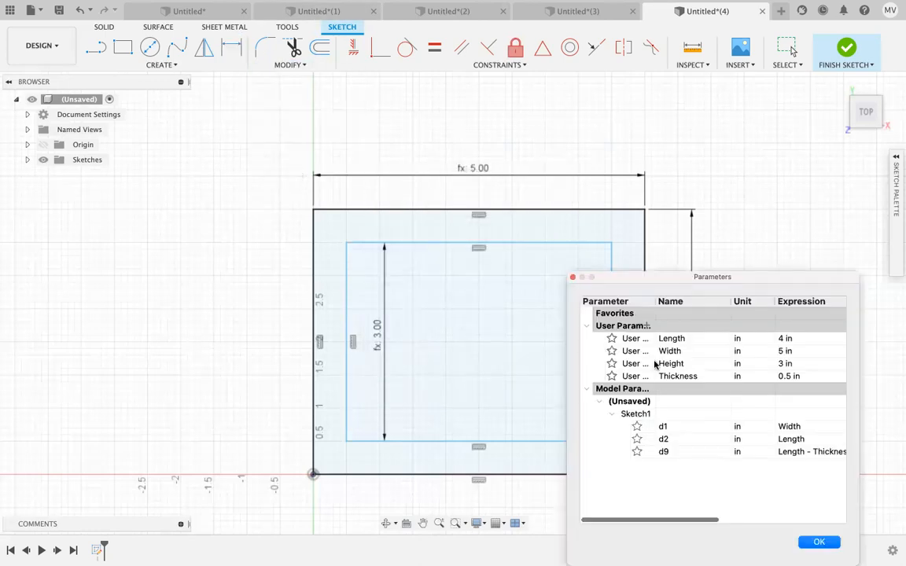
pyautogui.click(794, 339)
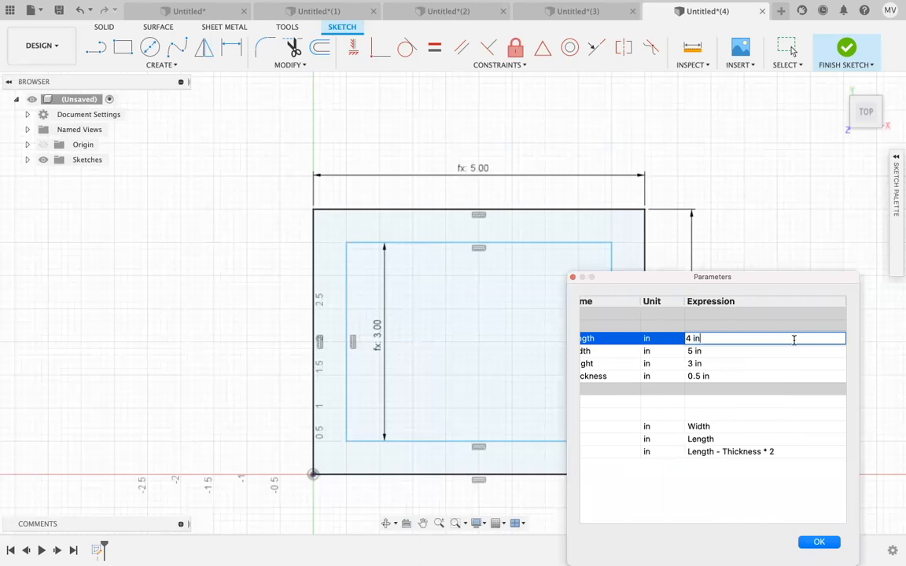
pyautogui.hotkey('shift', 'Left')
pyautogui.hotkey('shift', 'Left')
pyautogui.press('BackSpace')
pyautogui.press('BackSpace')
pyautogui.press('BackSpace')
pyautogui.write('6')
pyautogui.press('Return')
pyautogui.click(418, 242)
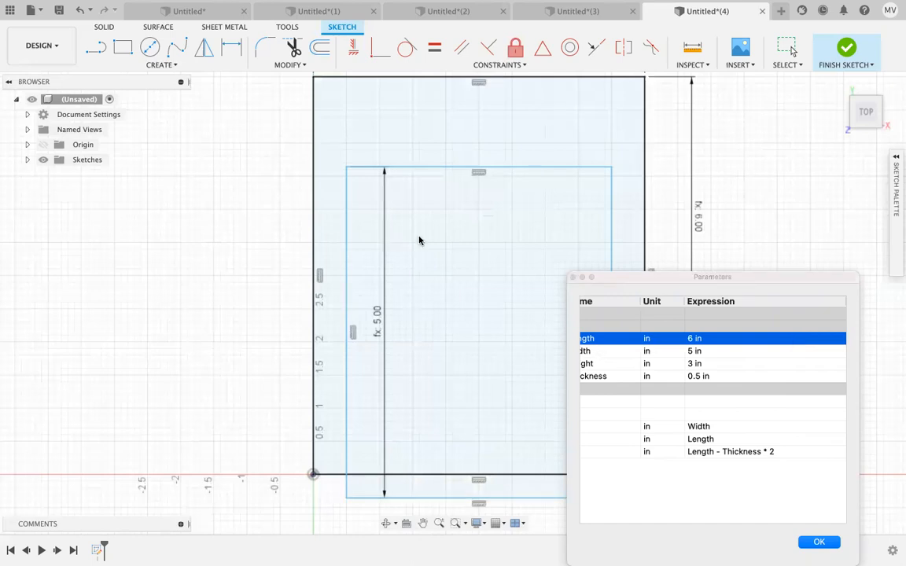
pyautogui.scroll(-2, 419, 240)
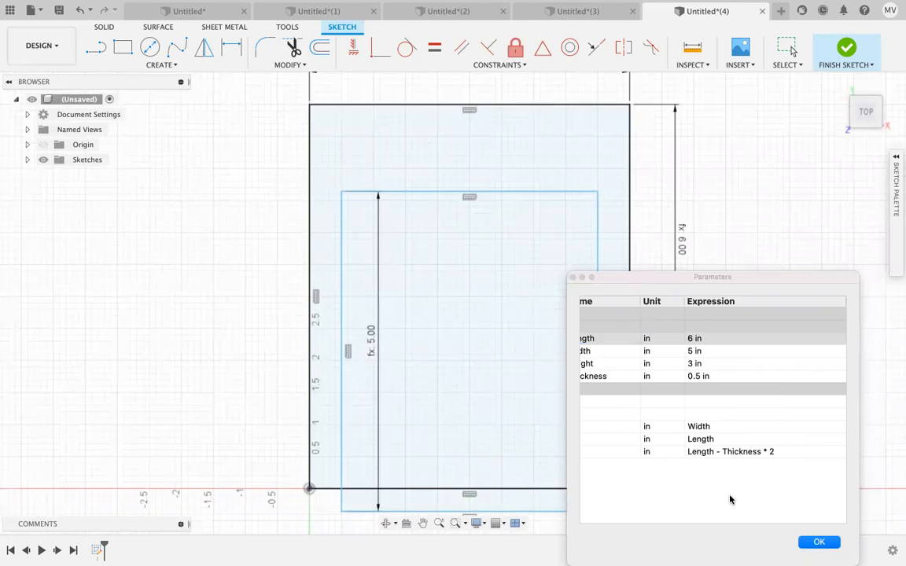
pyautogui.click(814, 542)
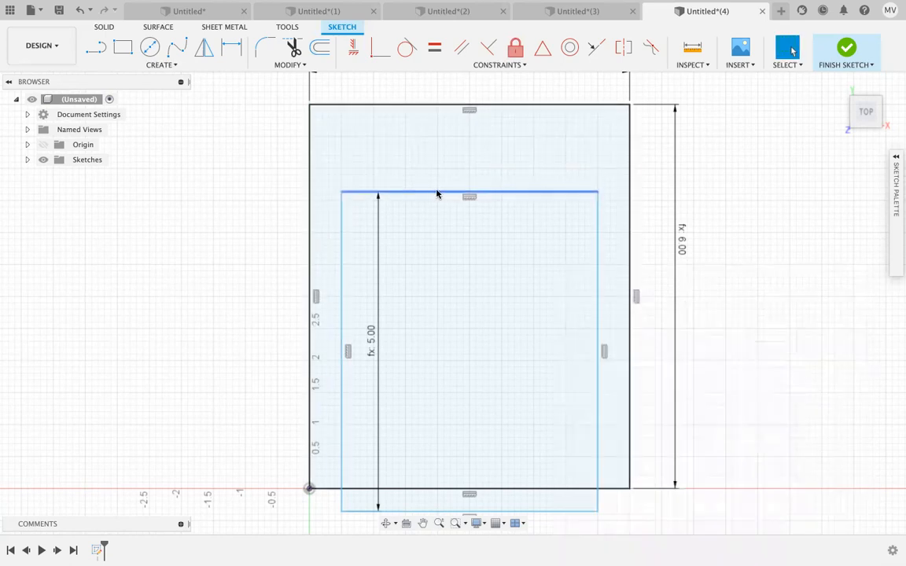
# Step: Dimension the inner rectangle's upper edge with the expression Width-Thickness*2
pyautogui.click(437, 194)
pyautogui.press('d')
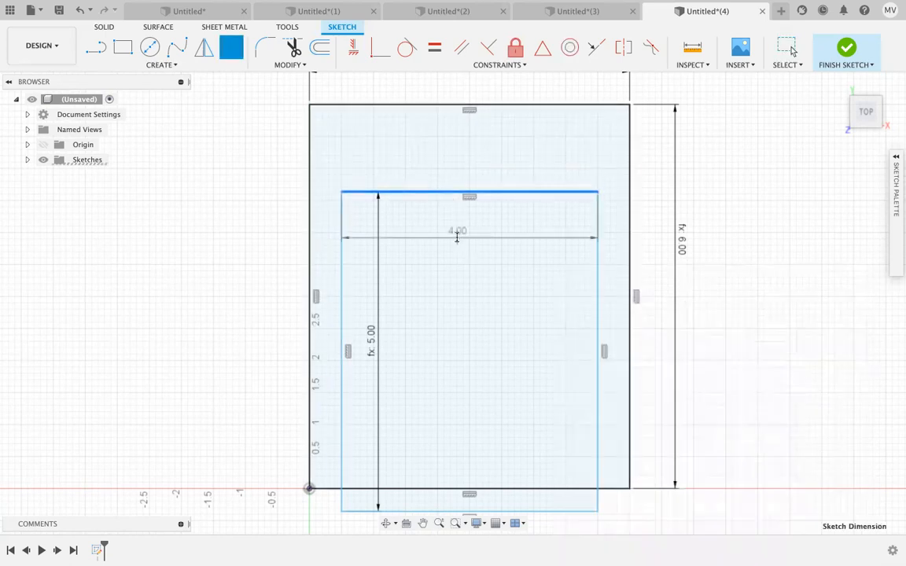
pyautogui.click(456, 236)
pyautogui.write('Width')
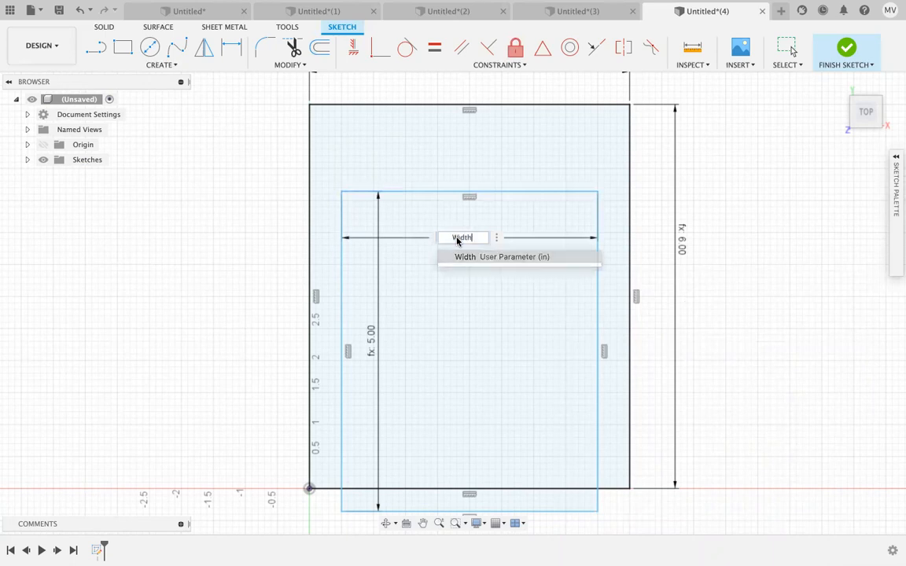
pyautogui.write('-Thickness*2')
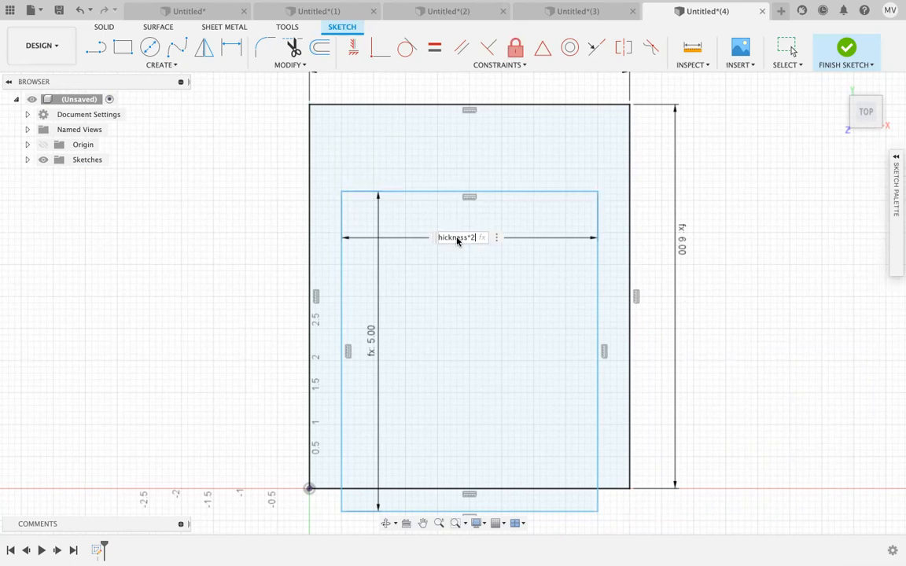
pyautogui.press('Return')
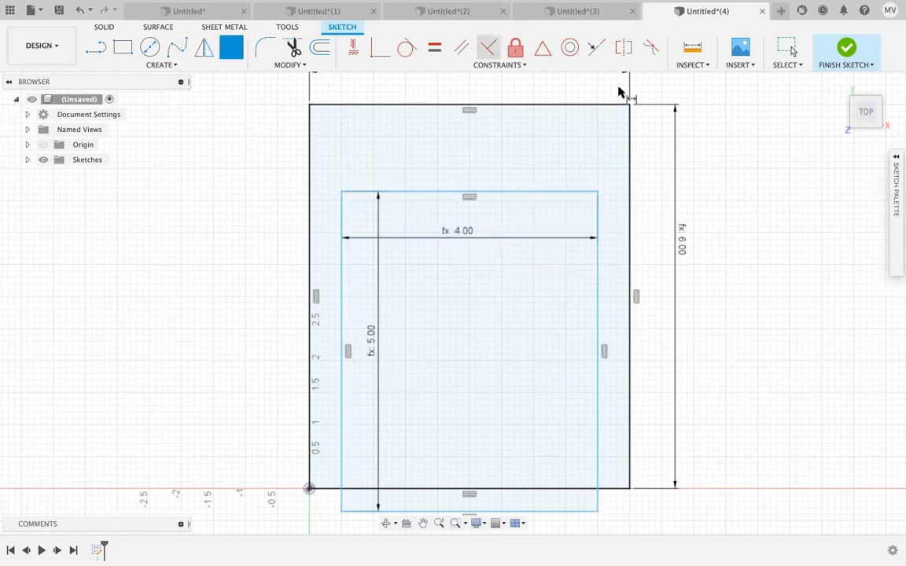
# Step: Move the inner rectangle up so that it lies entirely inside the outer rectangle
pyautogui.click(794, 49)
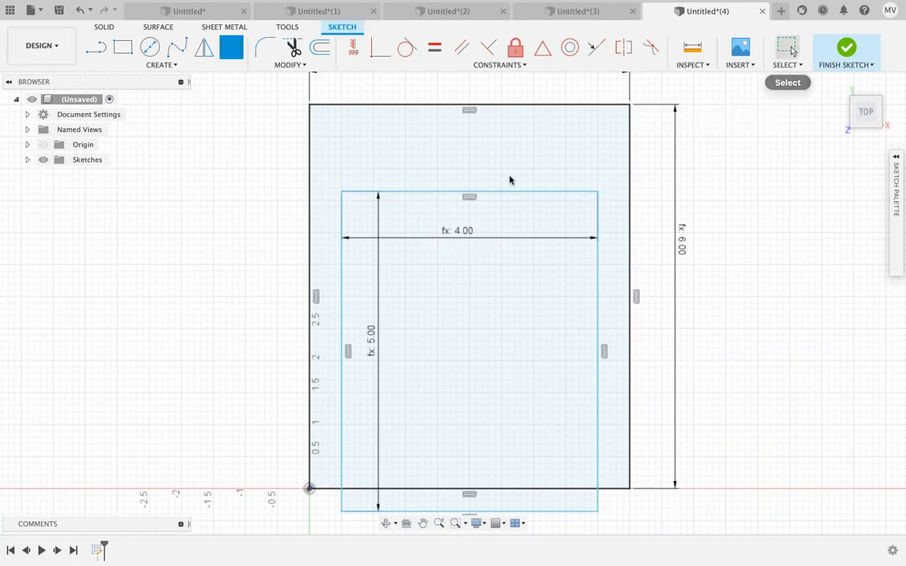
pyautogui.moveTo(427, 193); pyautogui.dragTo(435, 148)
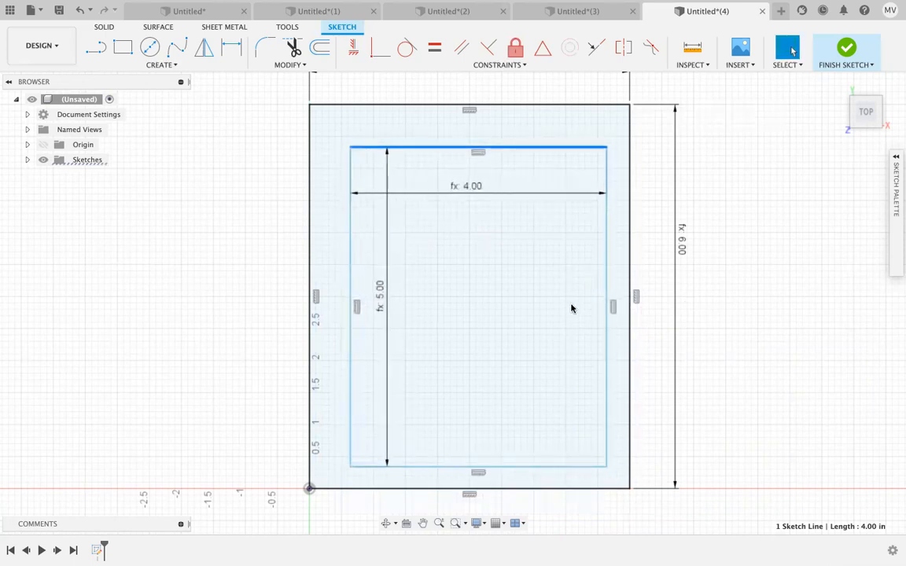
pyautogui.click(753, 339)
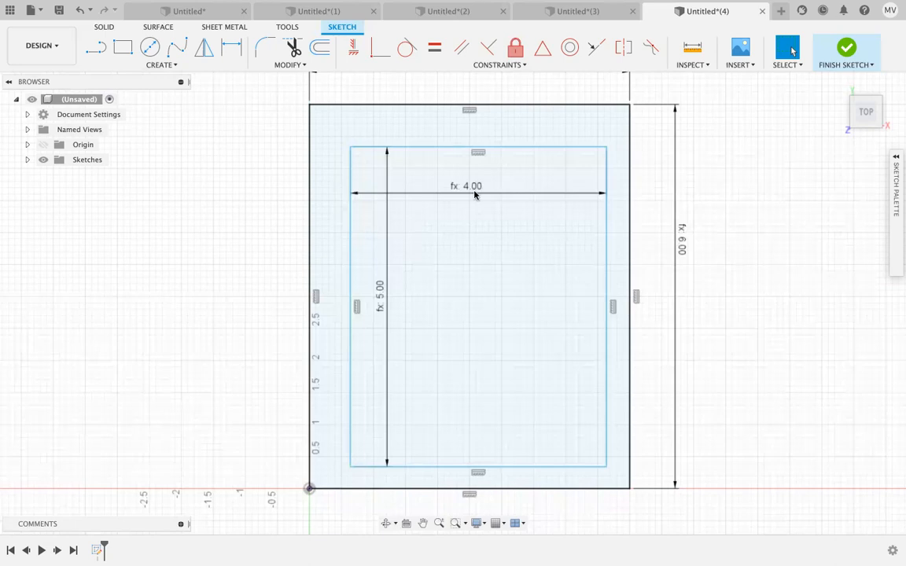
# Step: Draw a two-point rectangle inward from the outer rectangle's upper-left corner, using the Thickness parameter for both its height and width
pyautogui.click(343, 104)
pyautogui.click(120, 49)
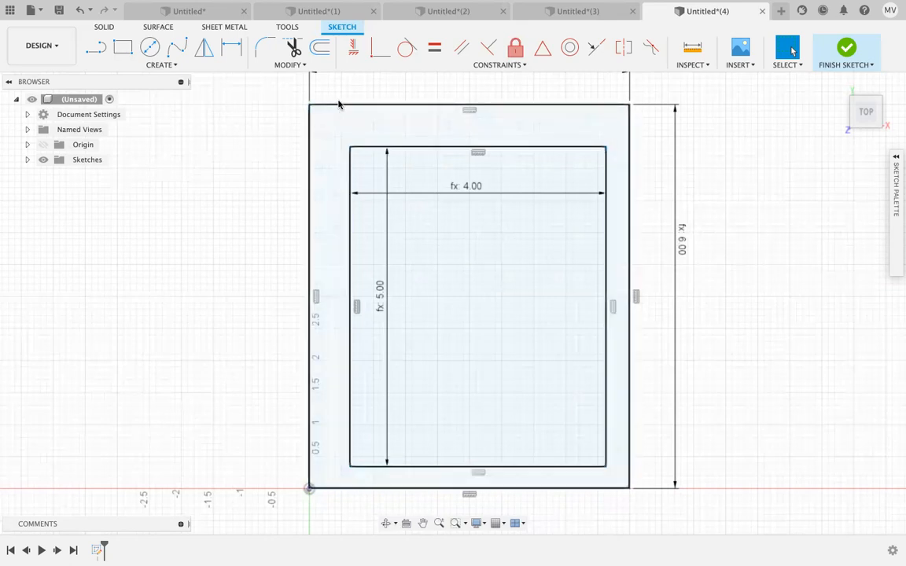
pyautogui.click(123, 47)
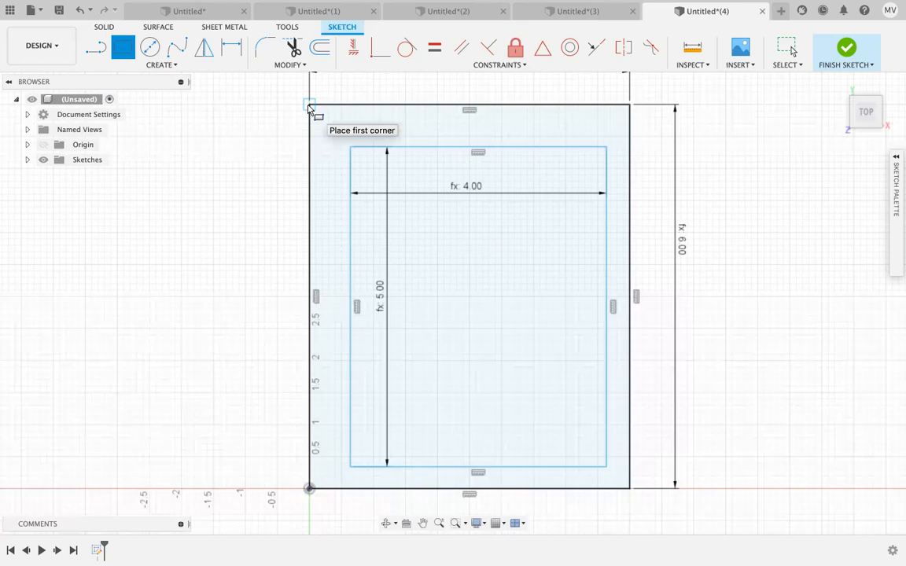
pyautogui.click(310, 105)
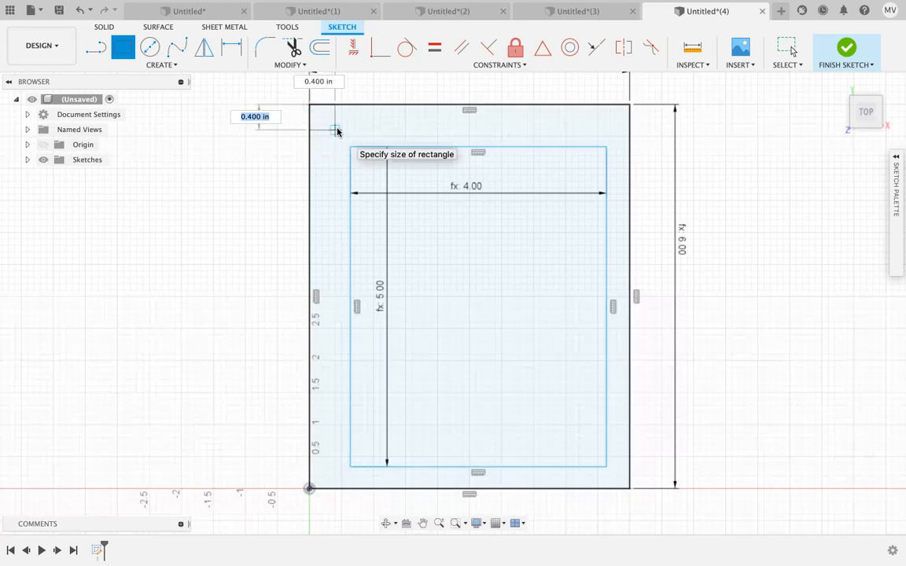
pyautogui.write('thi')
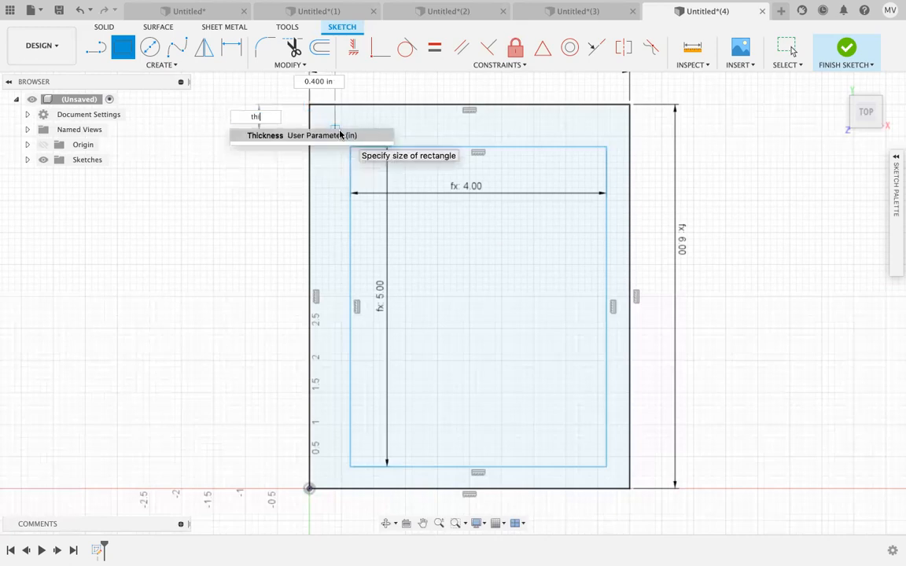
pyautogui.click(339, 134)
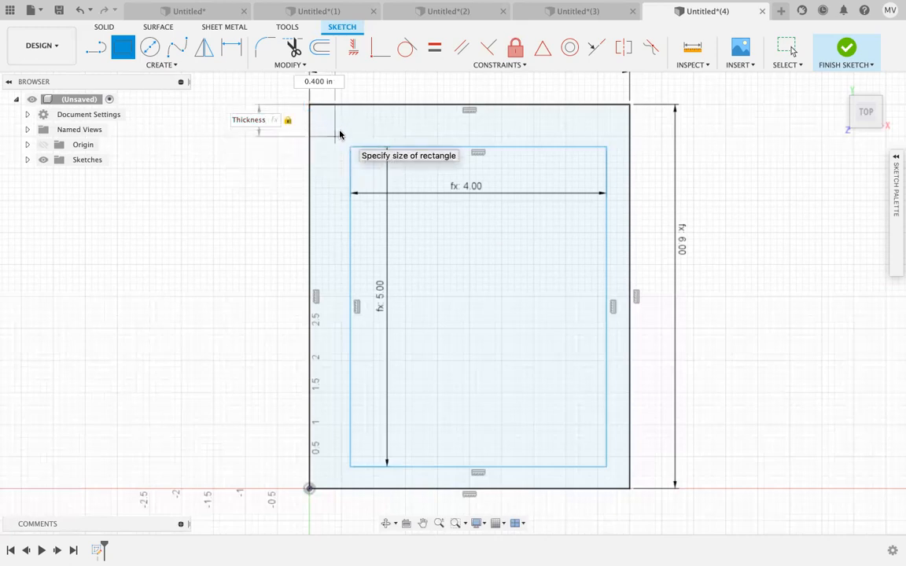
pyautogui.press('Tab')
pyautogui.write('thi')
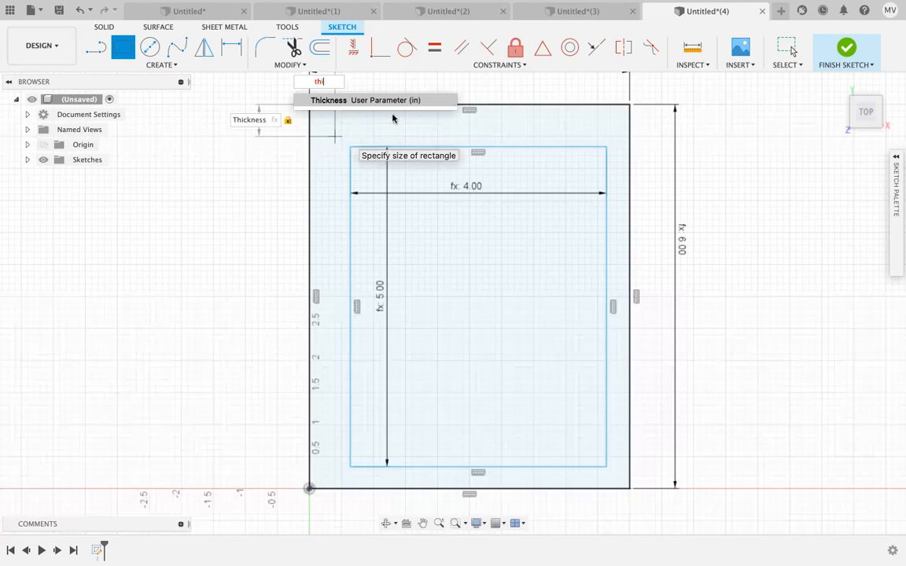
pyautogui.click(332, 100)
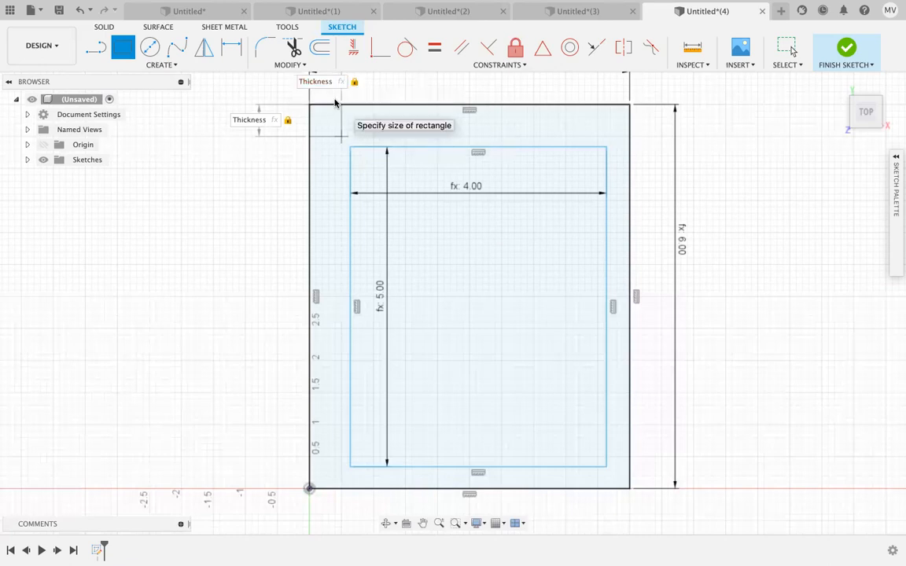
pyautogui.press('Return')
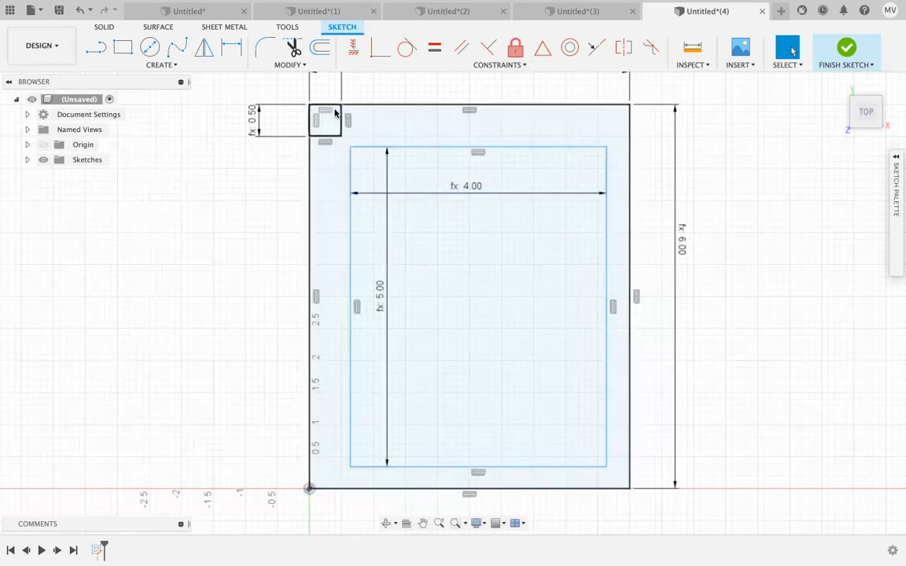
# Step: Constrain the inner rectangle's upper-left corner coincident with the small corner square's lower-right corner
pyautogui.click(376, 50)
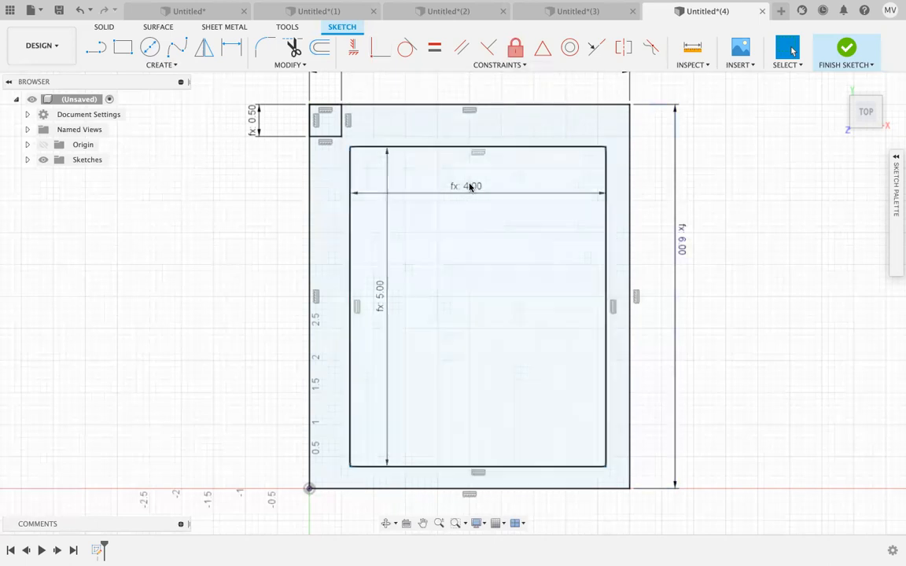
pyautogui.click(350, 147)
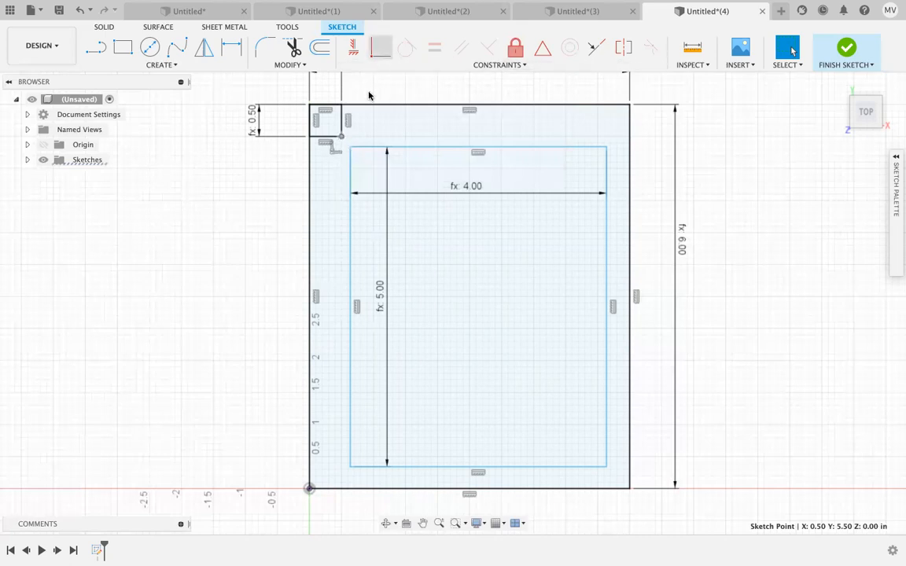
pyautogui.click(263, 182)
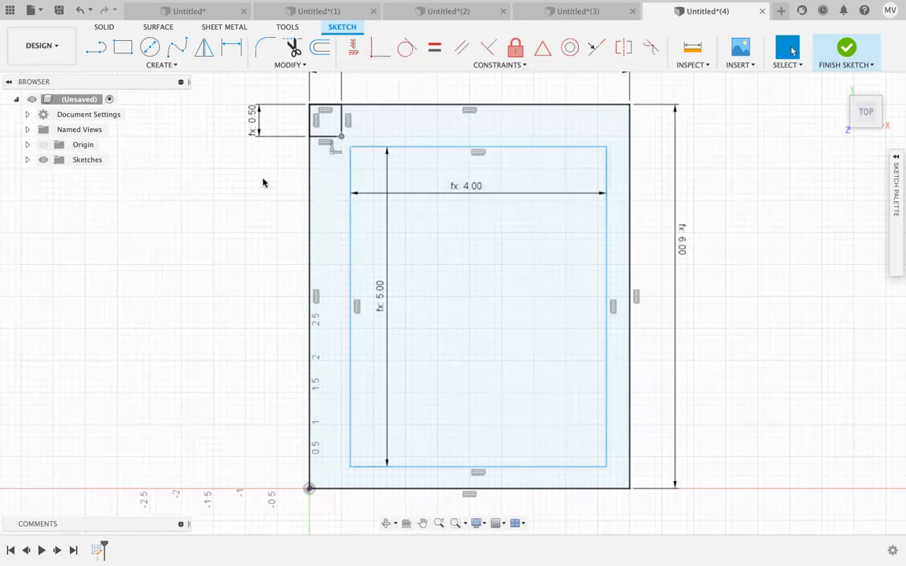
pyautogui.click(380, 48)
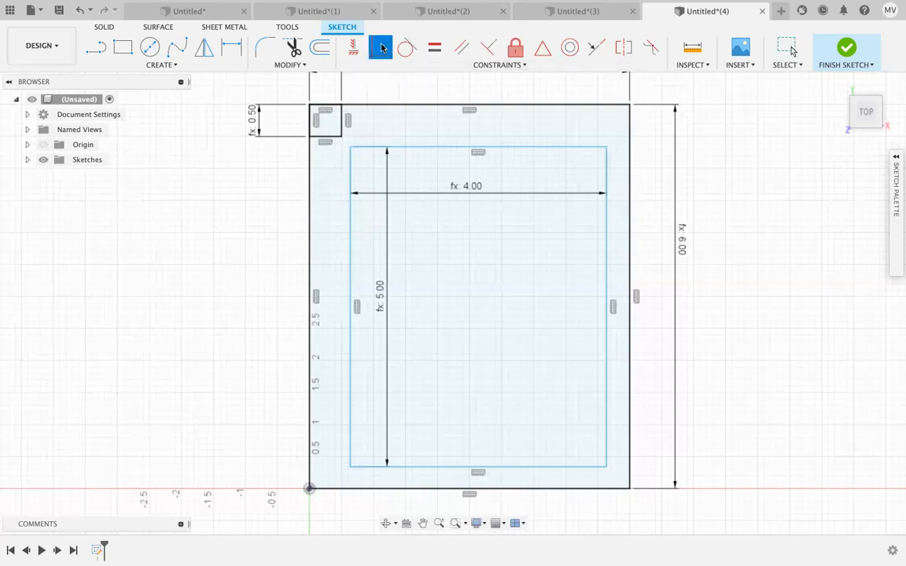
pyautogui.click(349, 146)
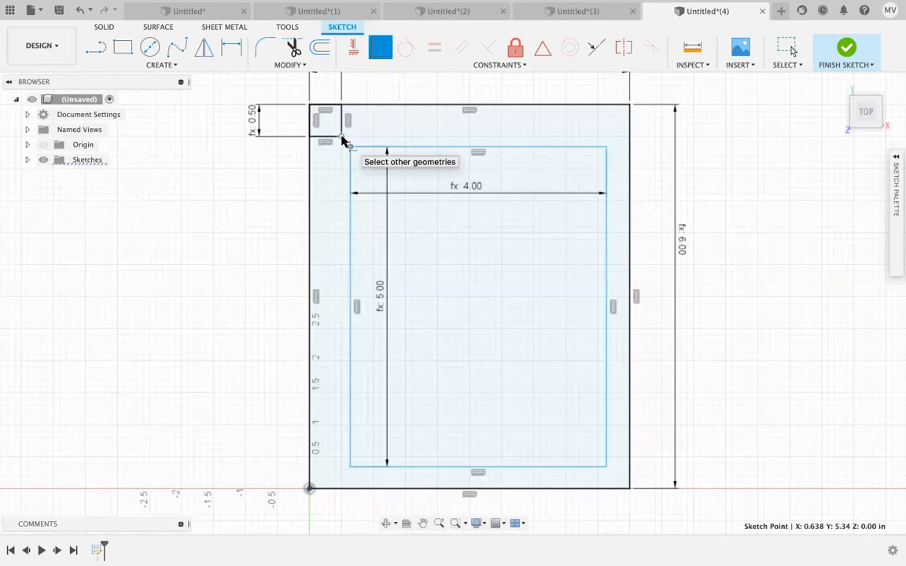
pyautogui.click(342, 138)
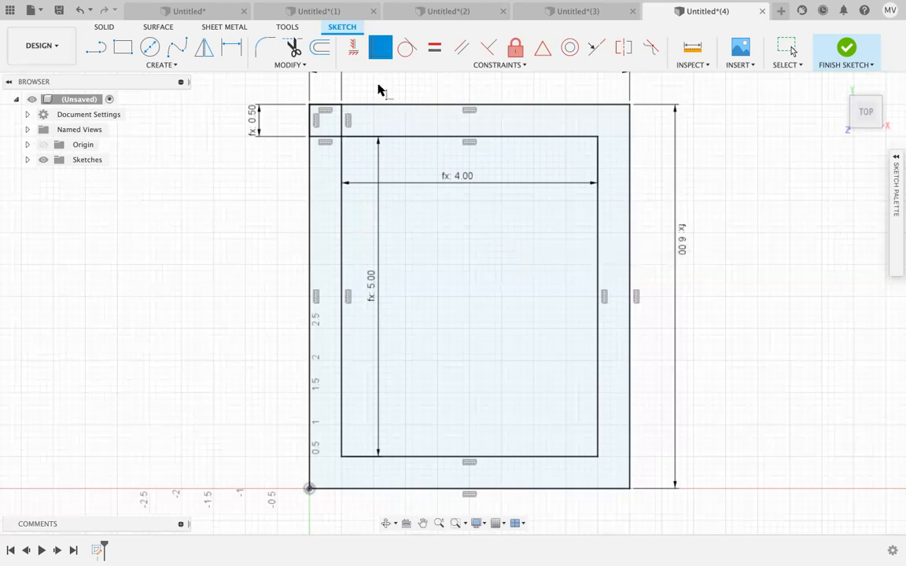
pyautogui.click(293, 48)
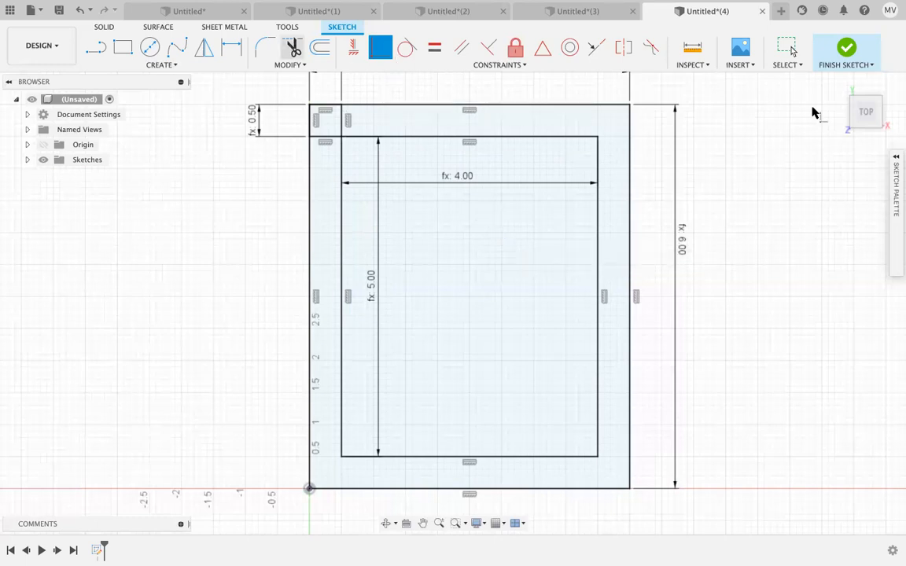
pyautogui.click(787, 51)
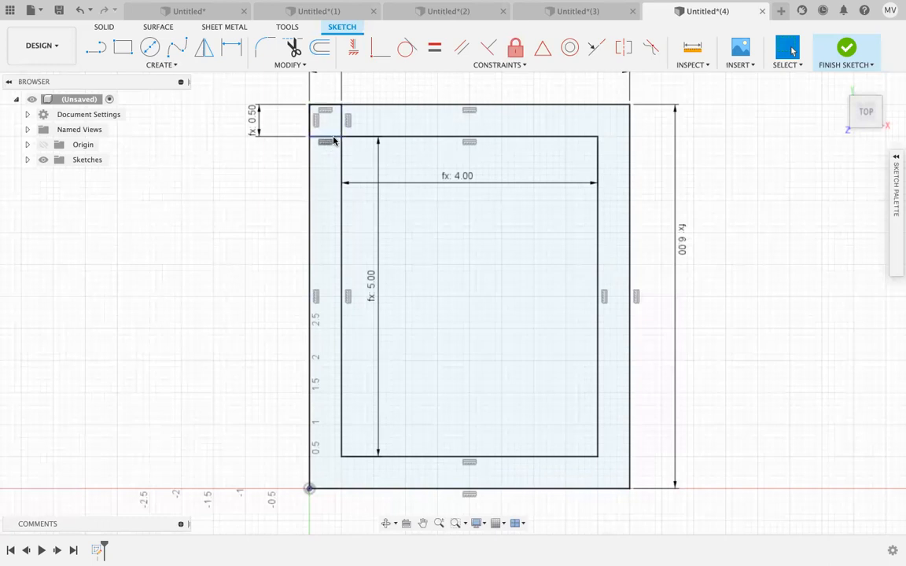
# Step: Convert the small corner square's lower edge to a construction line
pyautogui.moveTo(378, 160)
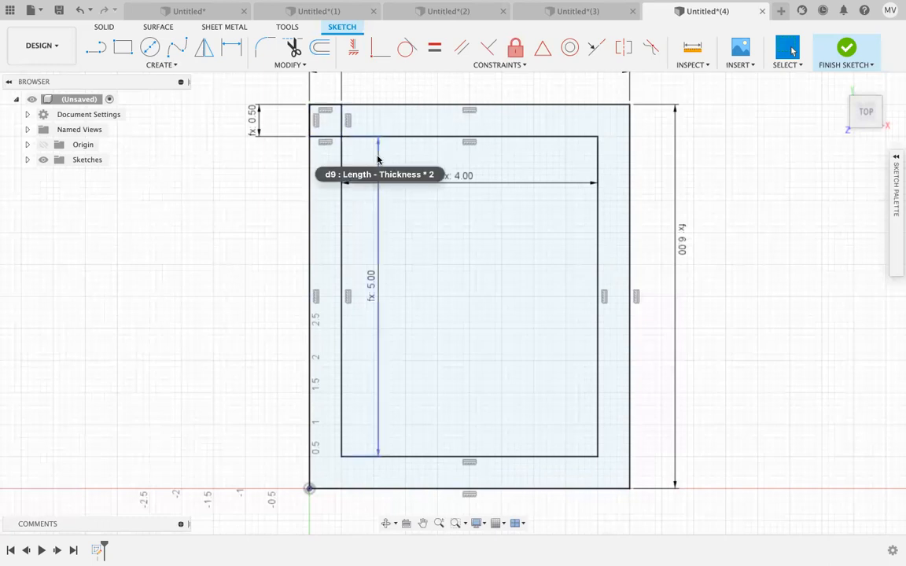
pyautogui.click(414, 130)
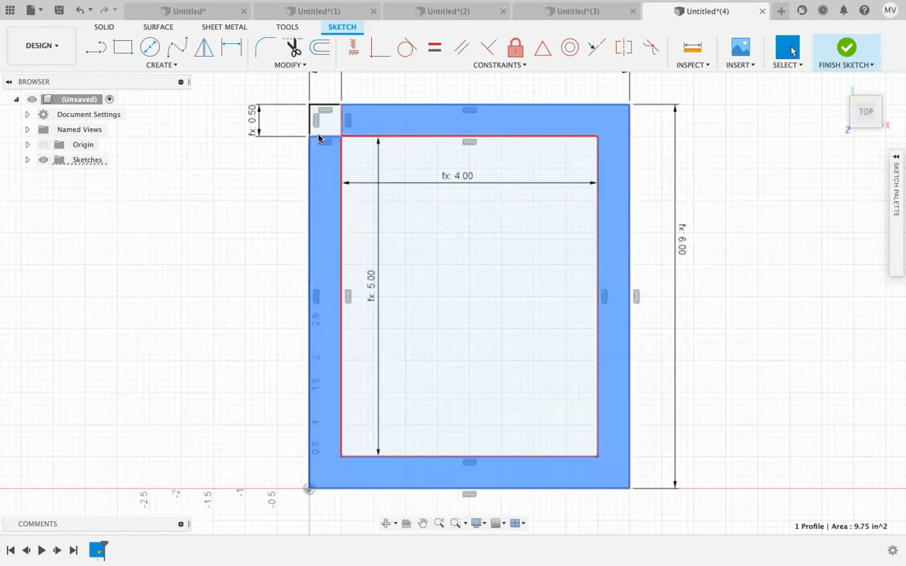
pyautogui.click(325, 138)
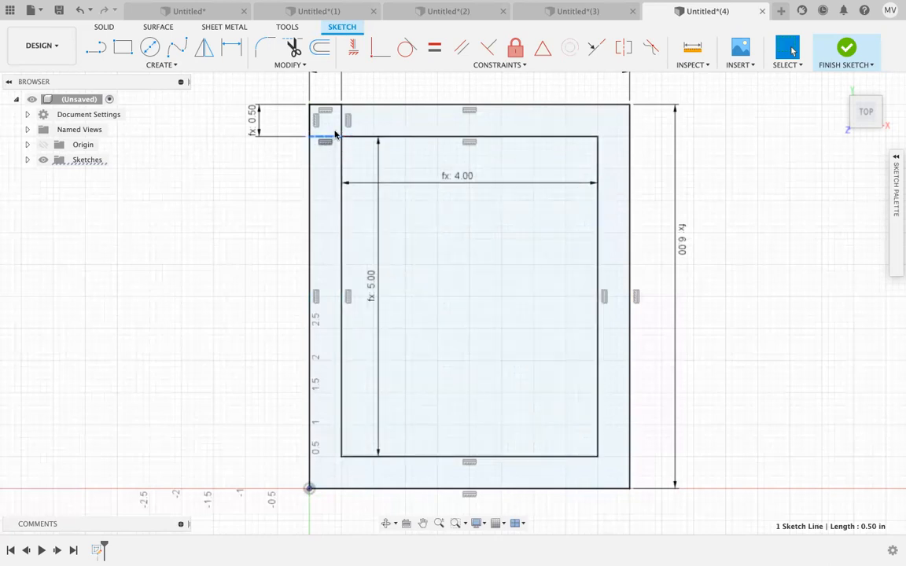
pyautogui.press('Delete')
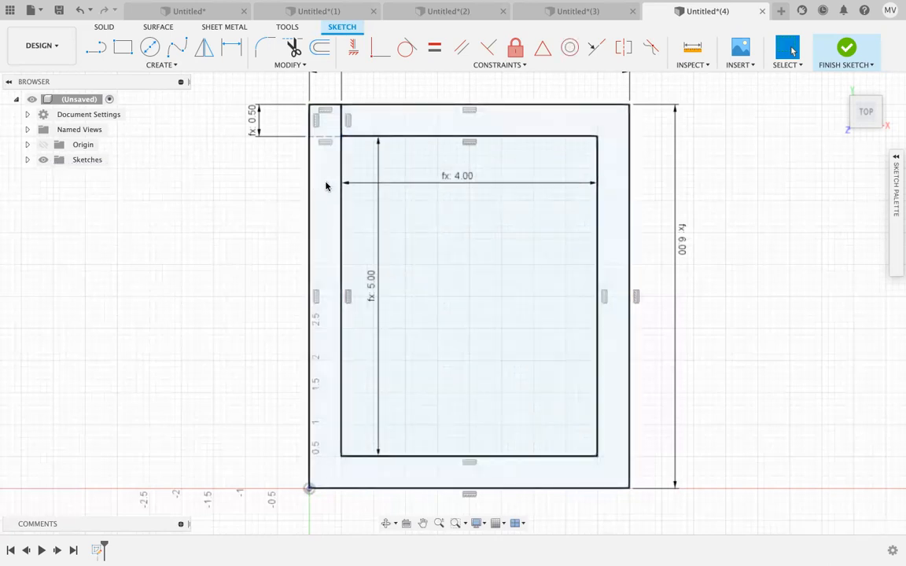
pyautogui.click(324, 137)
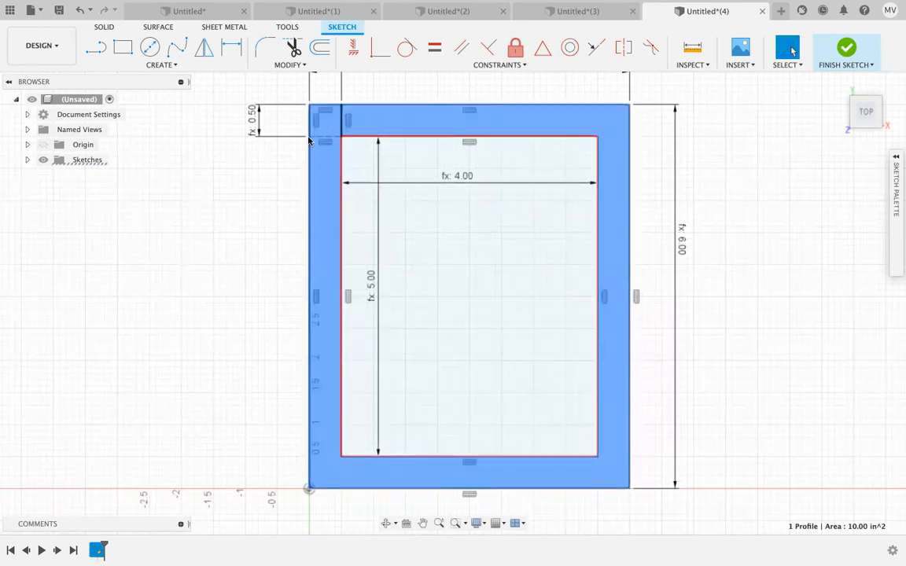
pyautogui.click(210, 198)
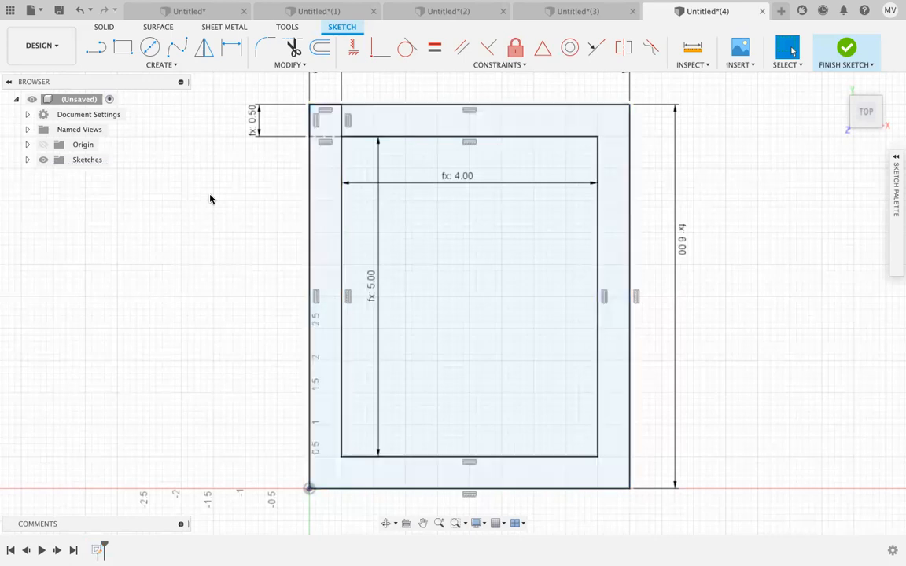
# Step: Convert the small corner square's right edge to a construction line and check the wall profile between the rectangles
pyautogui.doubleClick(340, 117)
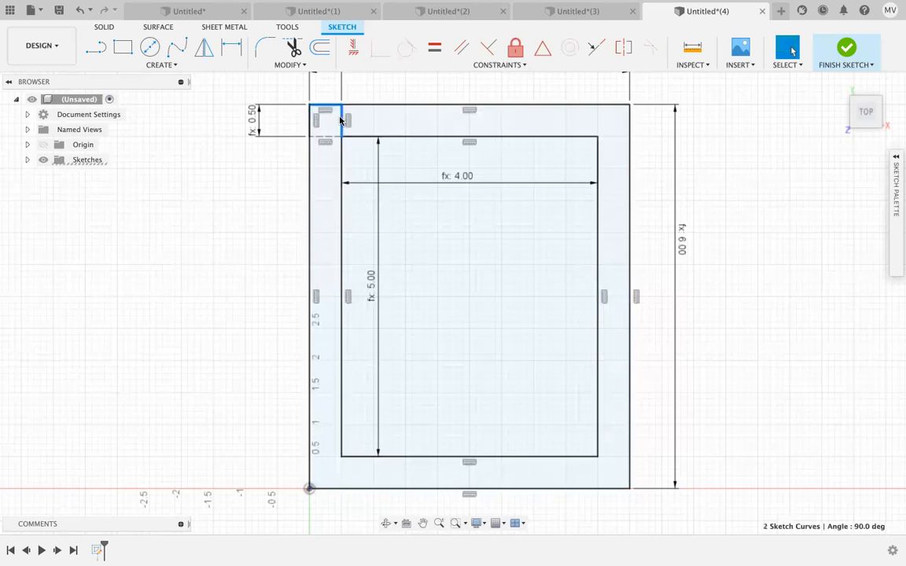
pyautogui.click(249, 176)
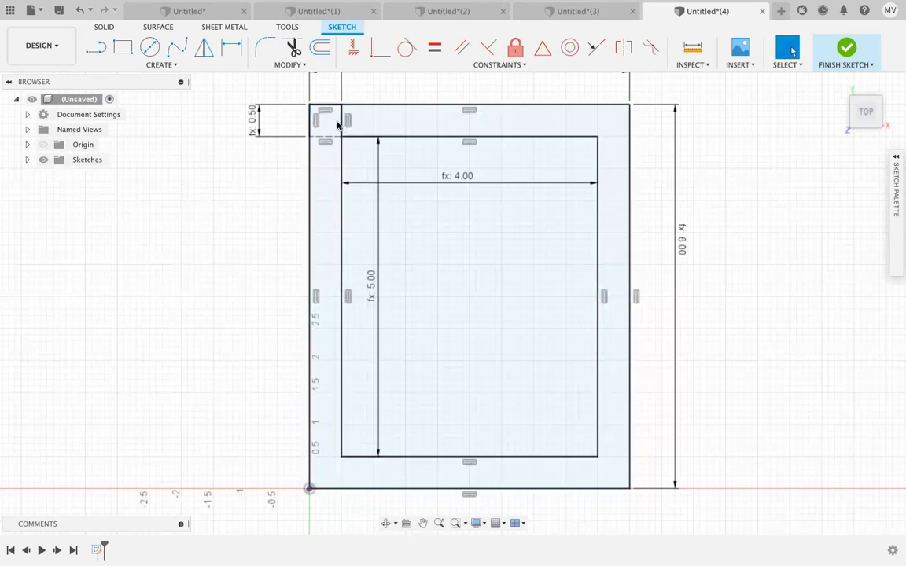
pyautogui.click(341, 124)
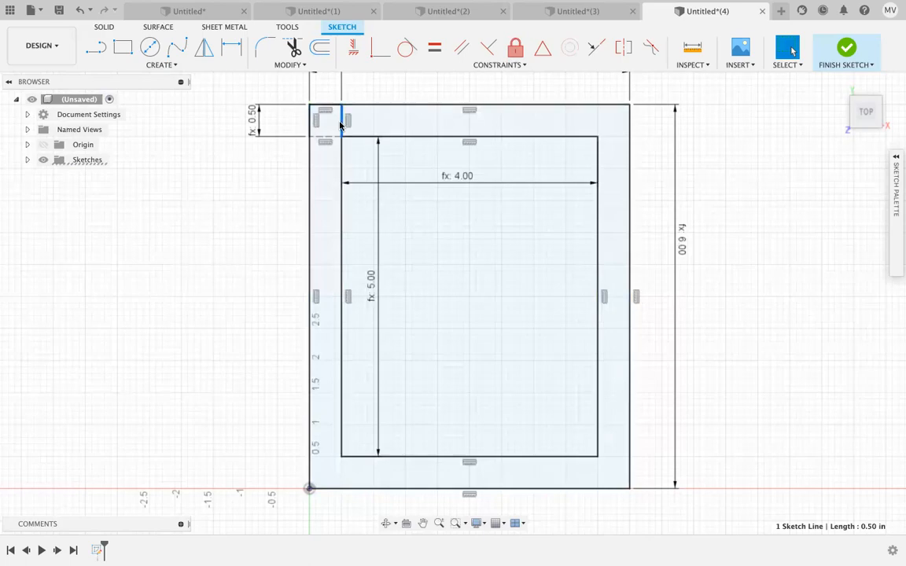
pyautogui.rightClick(341, 124)
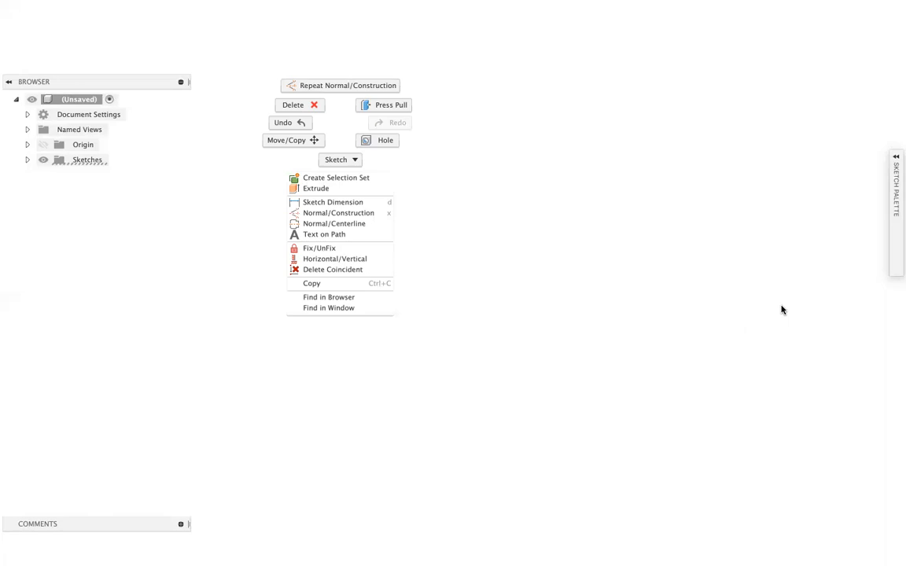
pyautogui.click(347, 214)
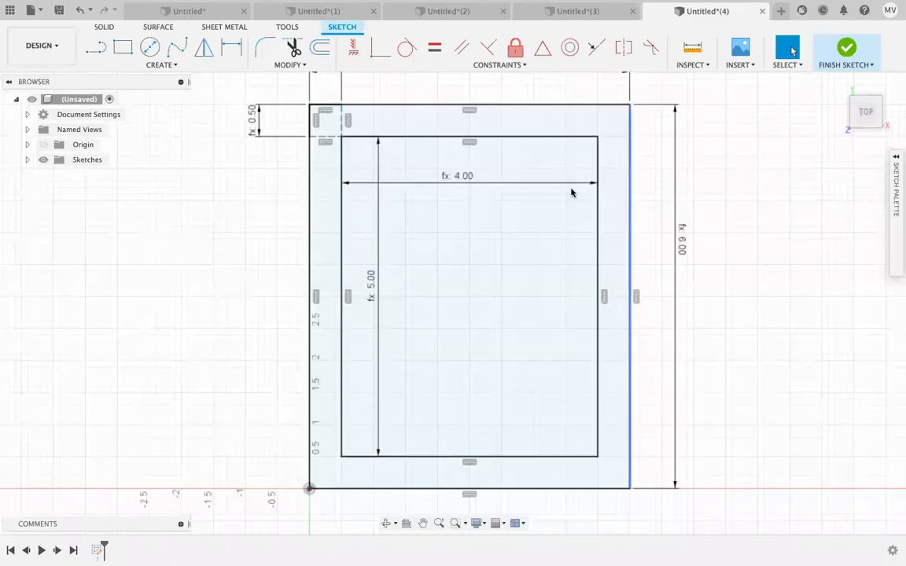
pyautogui.click(611, 209)
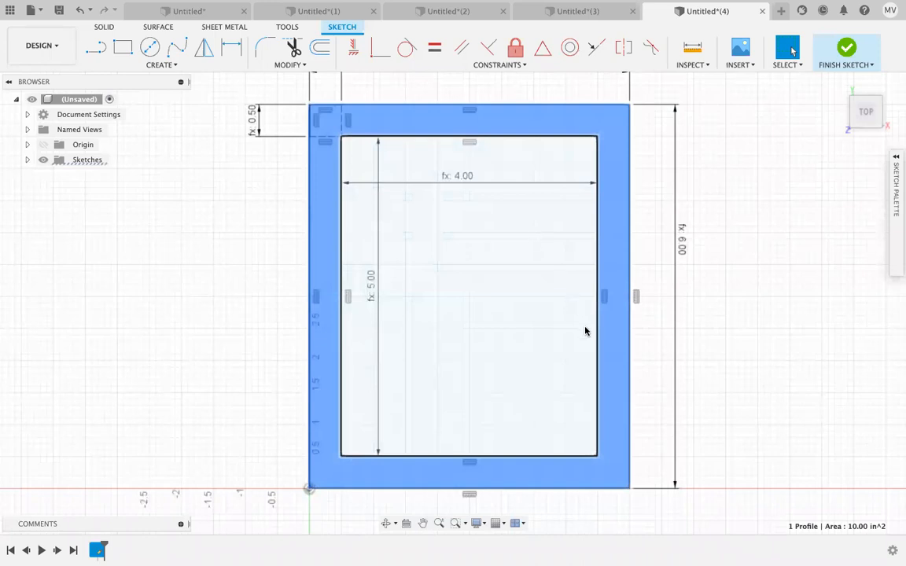
pyautogui.click(766, 265)
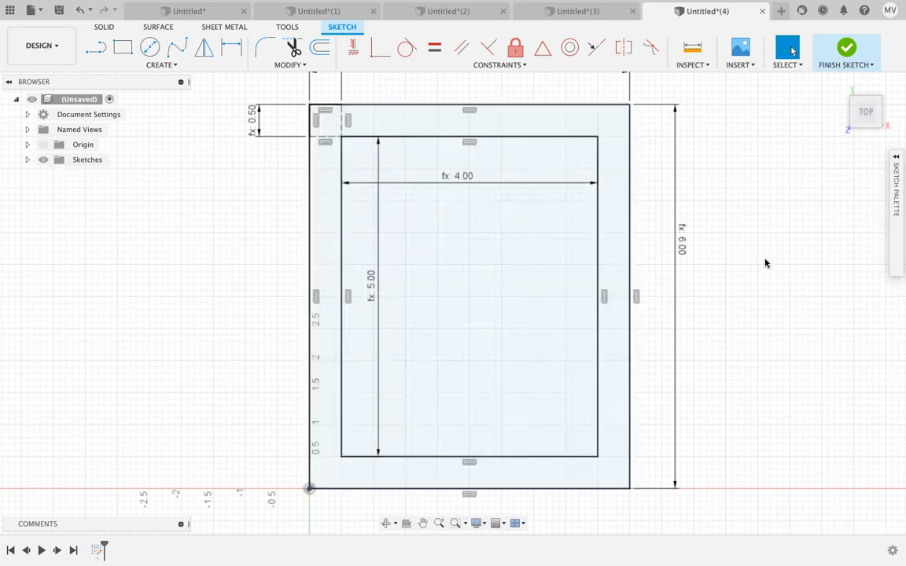
# Step: Delete all the sketch geometry, including both wall rectangles, the corner square and their dimensions
pyautogui.scroll(2, 765, 263)
pyautogui.scroll(-2, 764, 261)
pyautogui.scroll(-1, 738, 254)
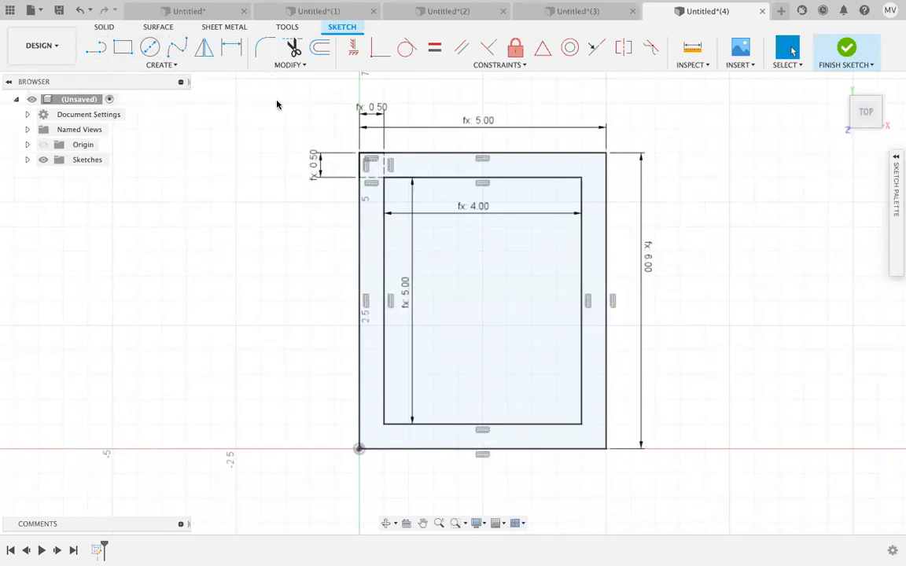
pyautogui.moveTo(277, 100); pyautogui.dragTo(670, 475)
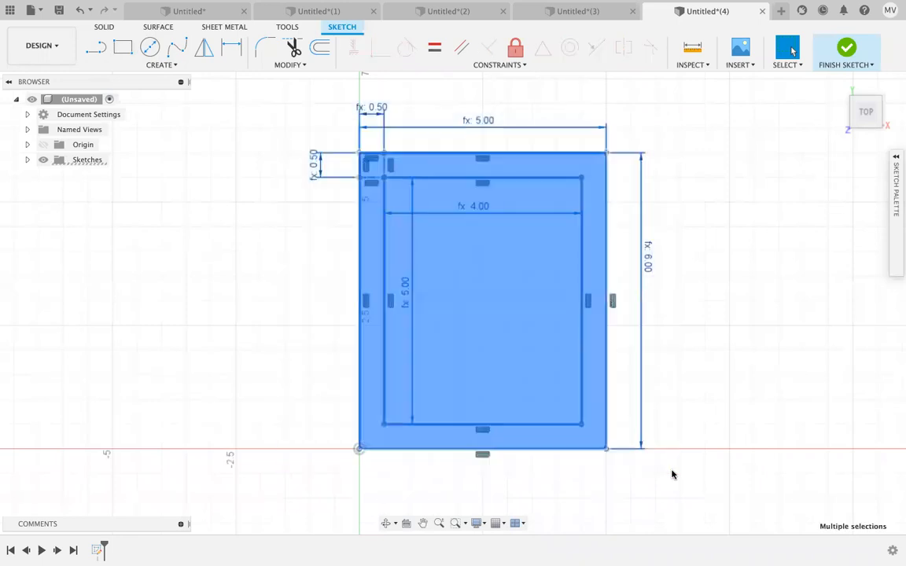
pyautogui.press('Delete')
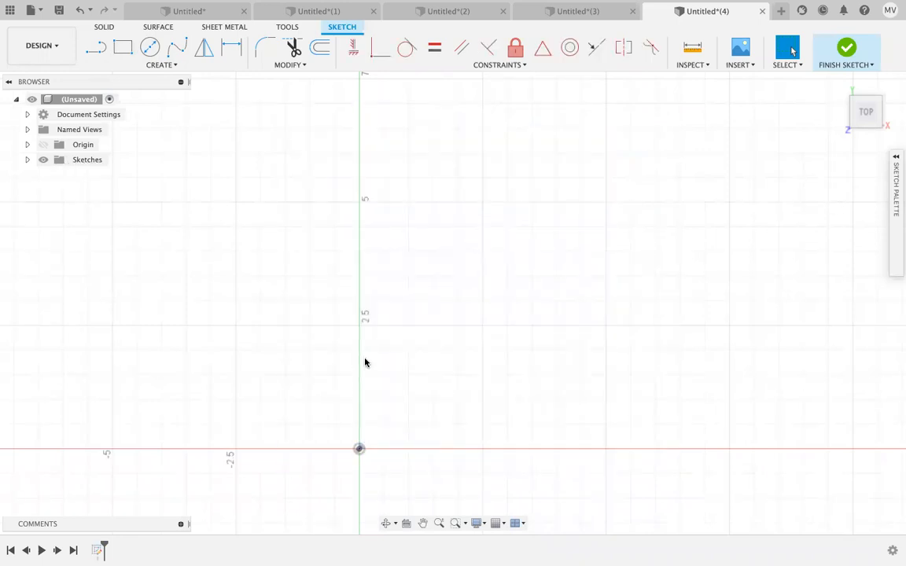
# Step: Draw a center rectangle on the origin with its vertical side set to Length and its horizontal side set to Width
pyautogui.click(168, 65)
pyautogui.moveTo(179, 95)
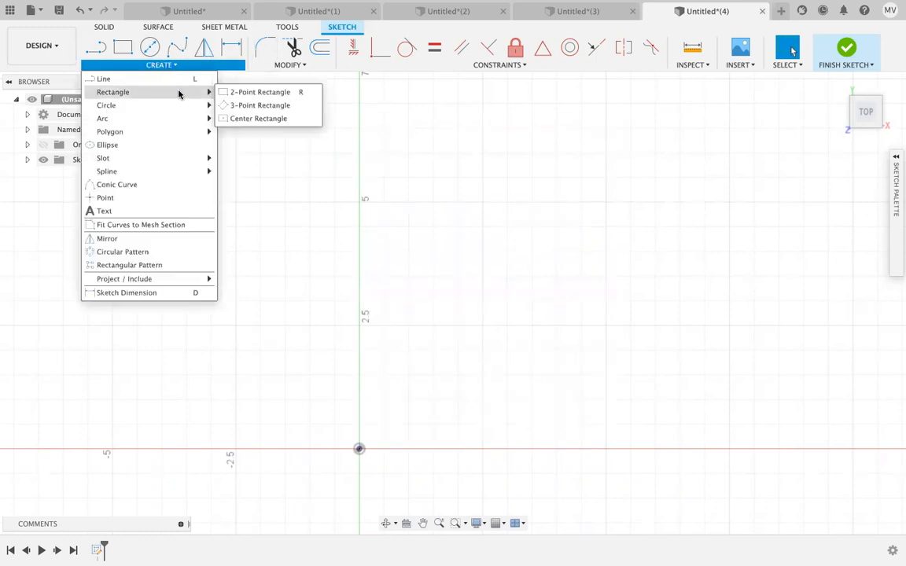
pyautogui.click(253, 118)
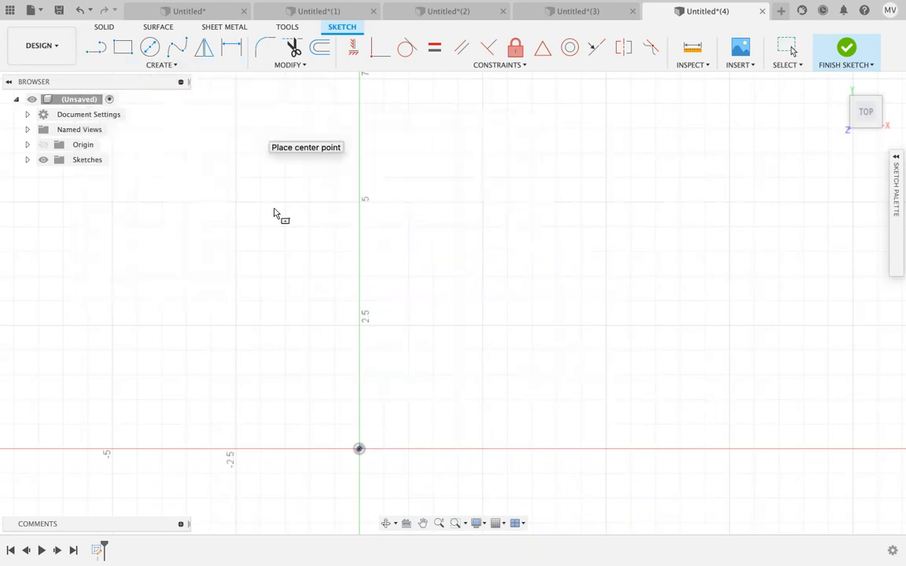
pyautogui.click(360, 451)
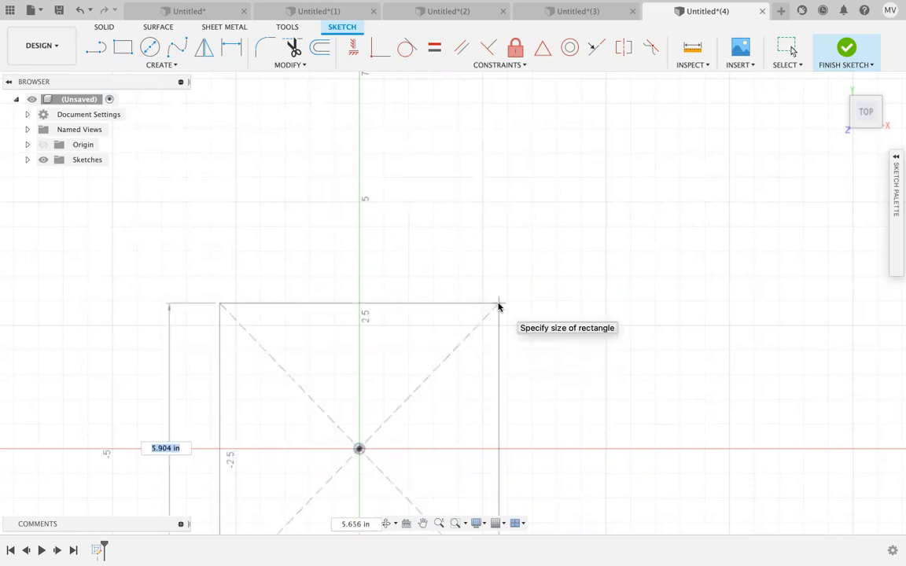
pyautogui.write('le')
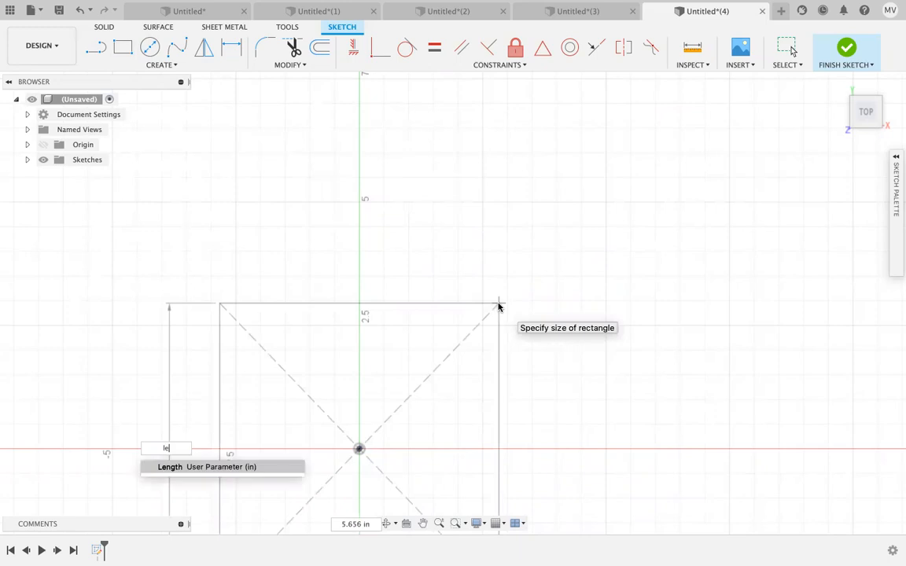
pyautogui.press('Return')
pyautogui.press('Tab')
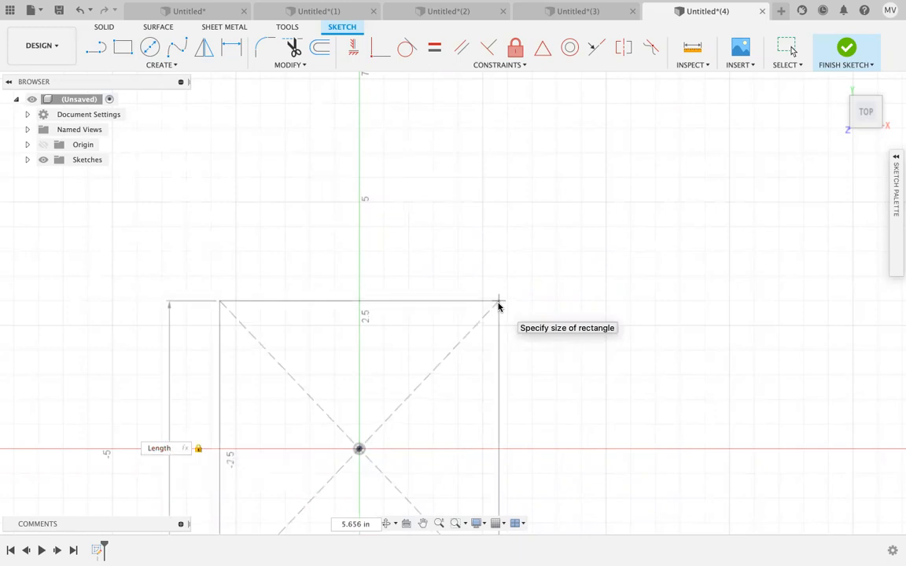
pyautogui.write('width')
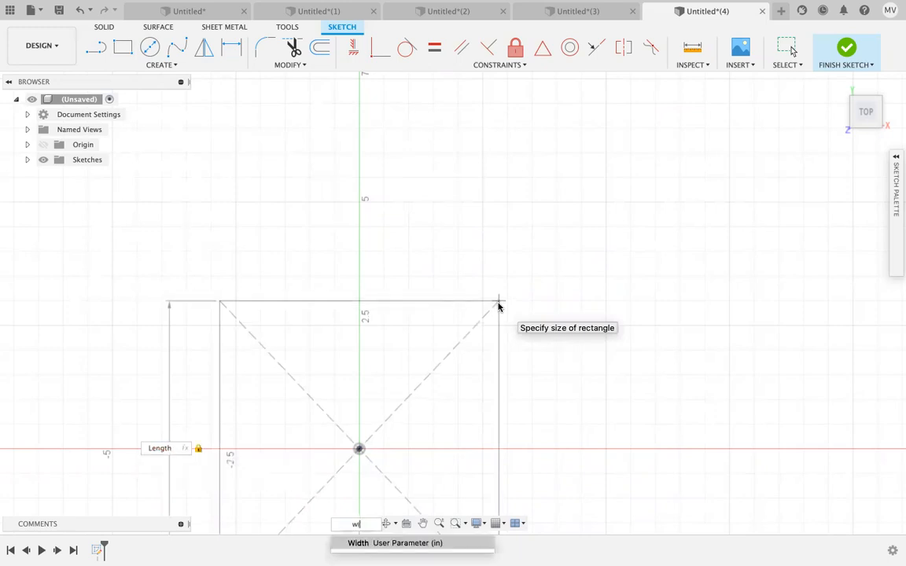
pyautogui.press('Return')
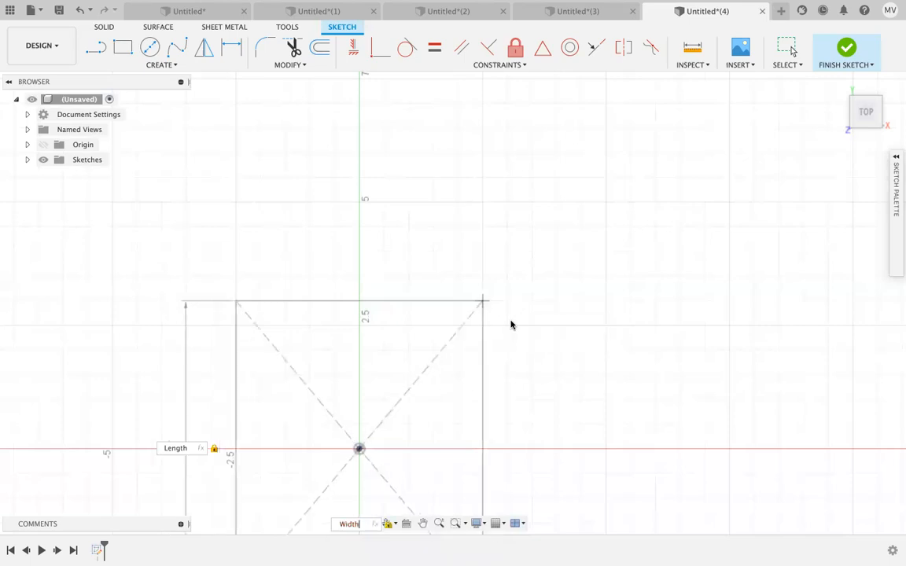
pyautogui.moveTo(514, 323); pyautogui.dragTo(535, 267, button='middle')
pyautogui.scroll(-4, 538, 270)
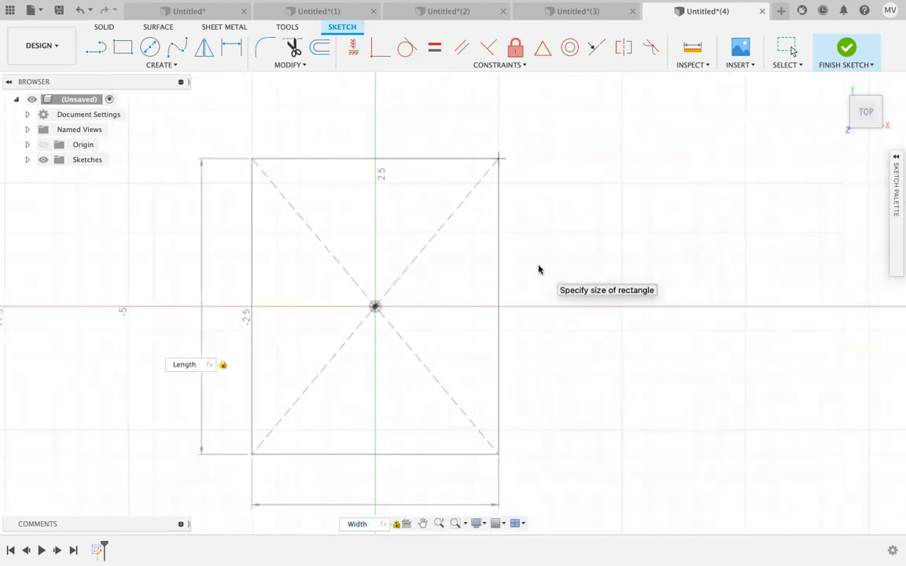
pyautogui.press('Return')
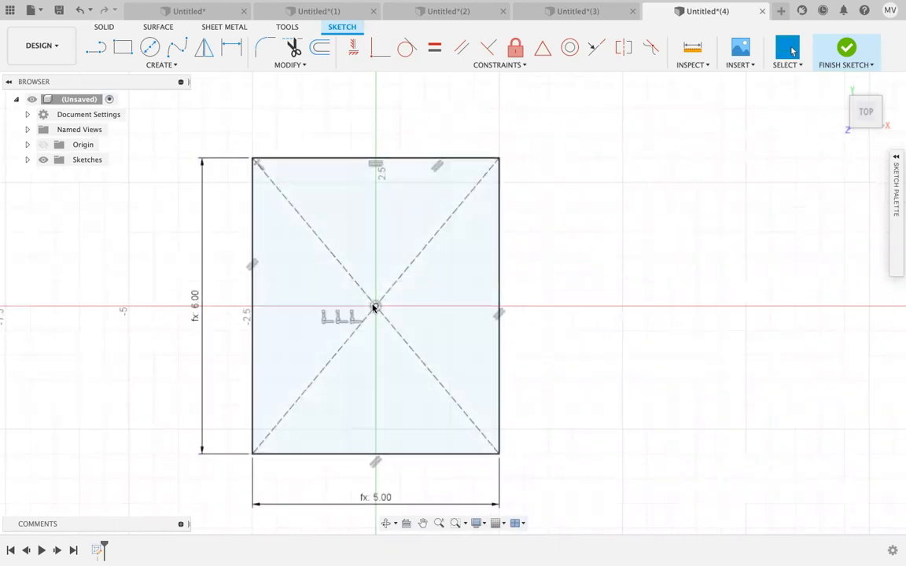
# Step: Start an inner center rectangle on the origin and set its vertical side to Length-Thickness*2
pyautogui.click(162, 65)
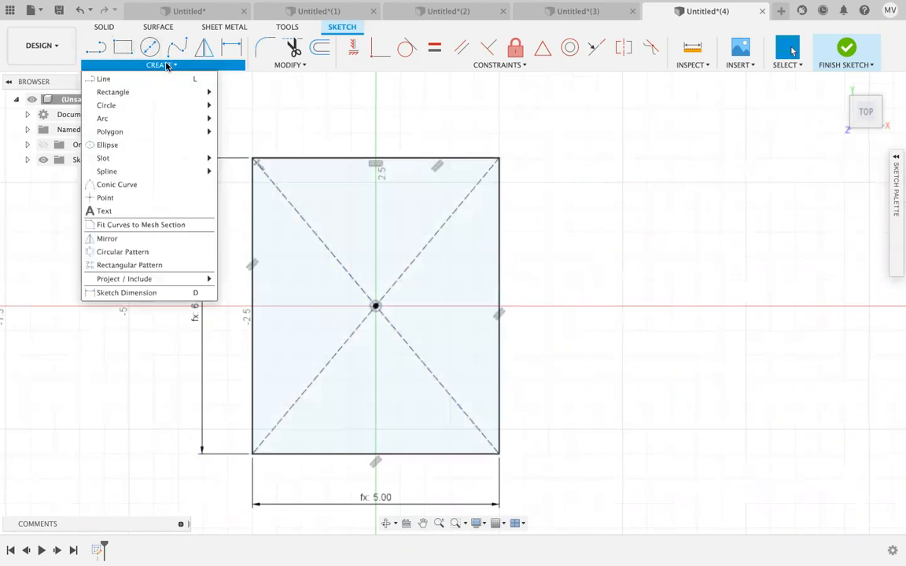
pyautogui.moveTo(153, 92)
pyautogui.click(239, 119)
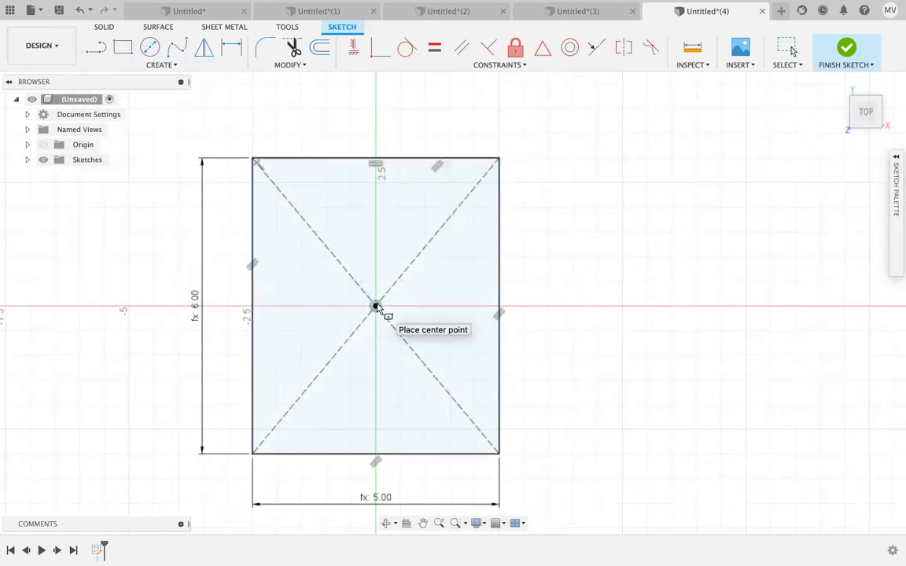
pyautogui.click(376, 306)
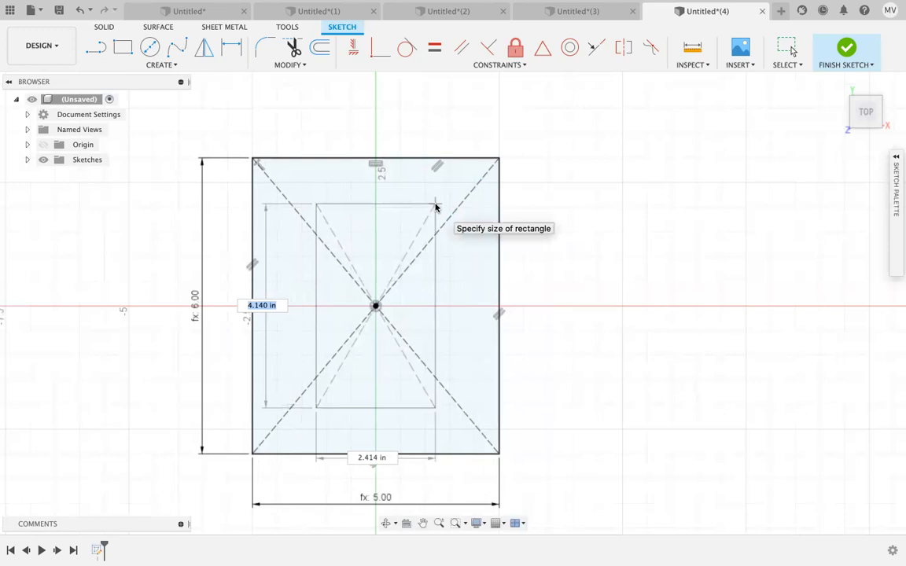
pyautogui.write('le')
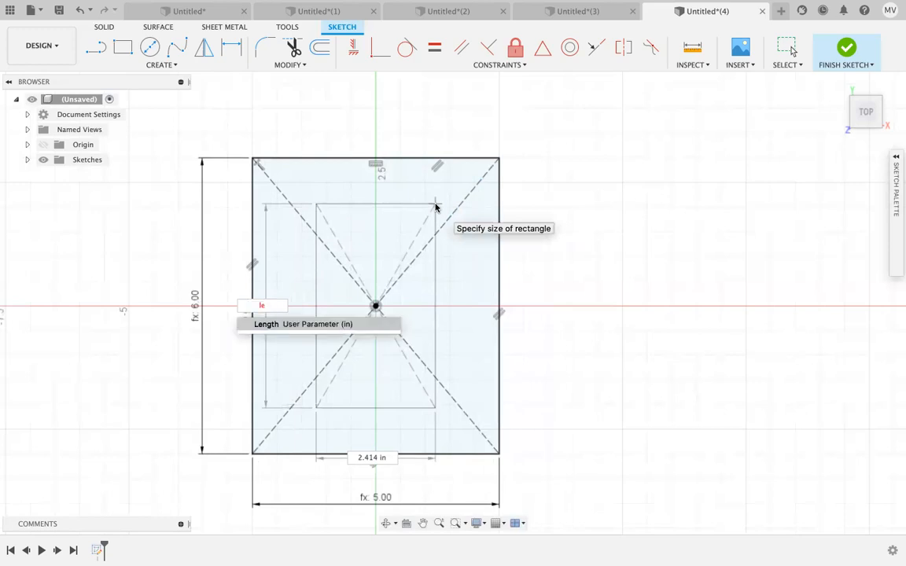
pyautogui.press('Return')
pyautogui.write('-Thickness')
pyautogui.press('Return')
pyautogui.write('*2')
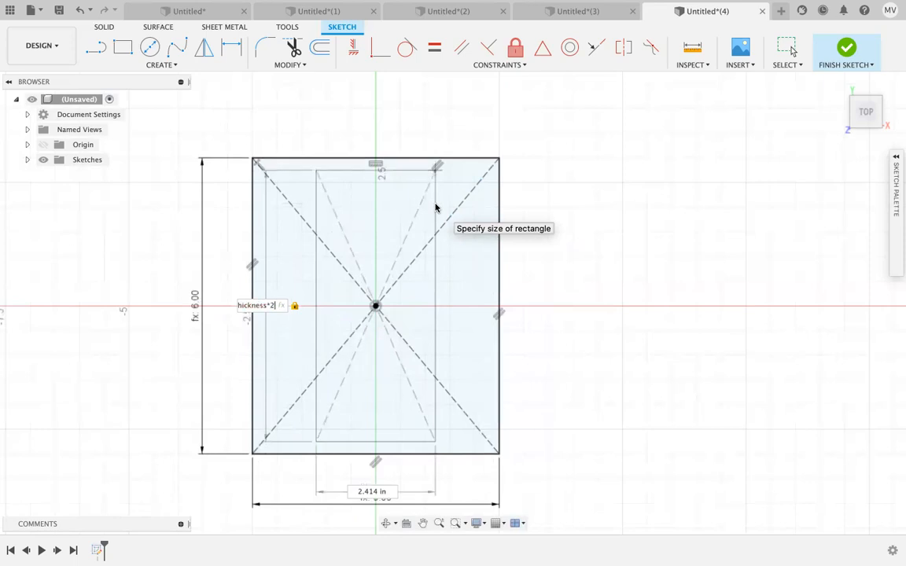
pyautogui.press('Tab')
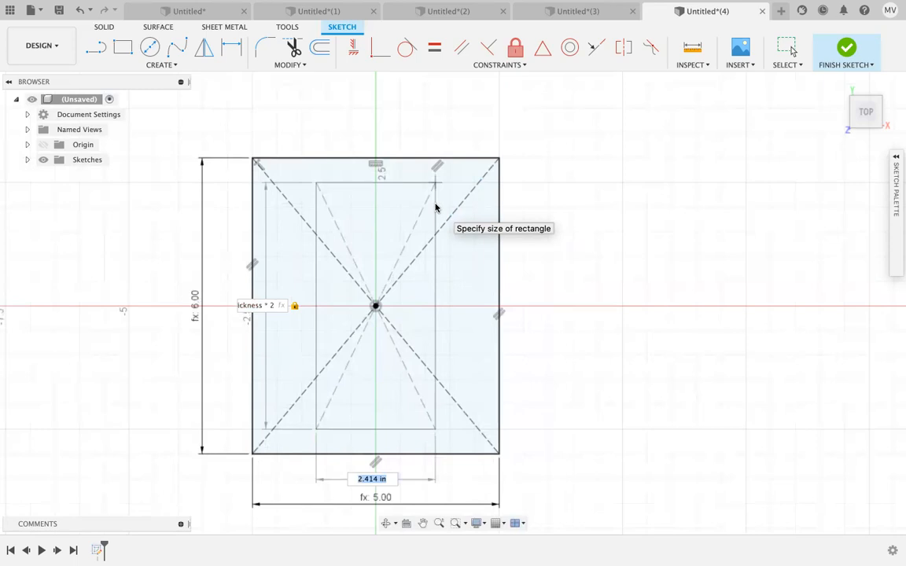
# Step: Set the inner rectangle's horizontal side to Width-Thickness*2 and finish the rectangle
pyautogui.write('wid')
pyautogui.press('Return')
pyautogui.press('Return')
pyautogui.write('-th')
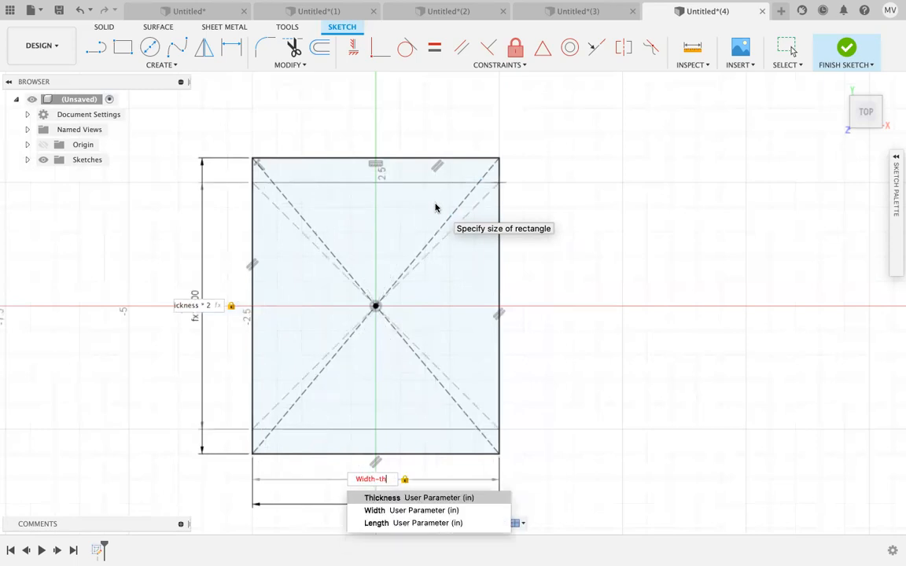
pyautogui.press('Return')
pyautogui.write('*2')
pyautogui.press('Return')
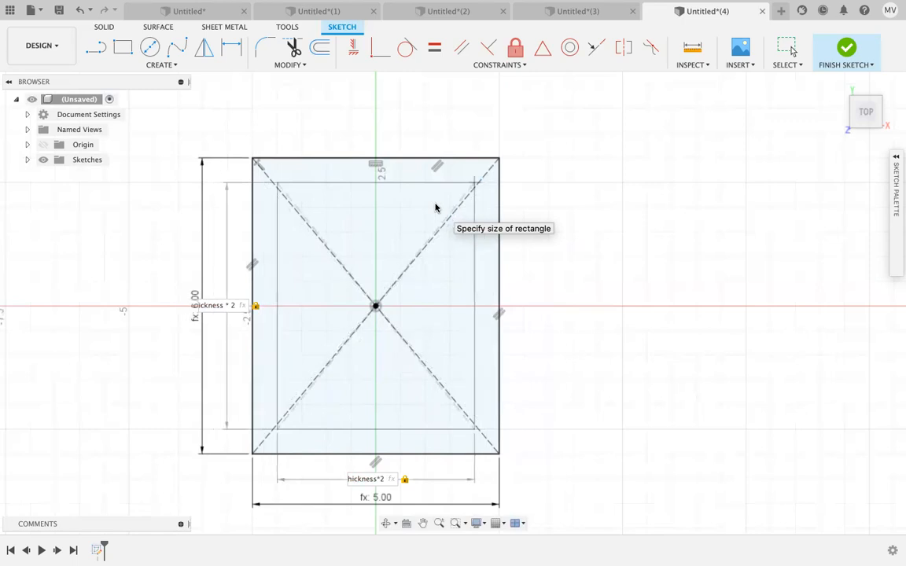
pyautogui.press('Return')
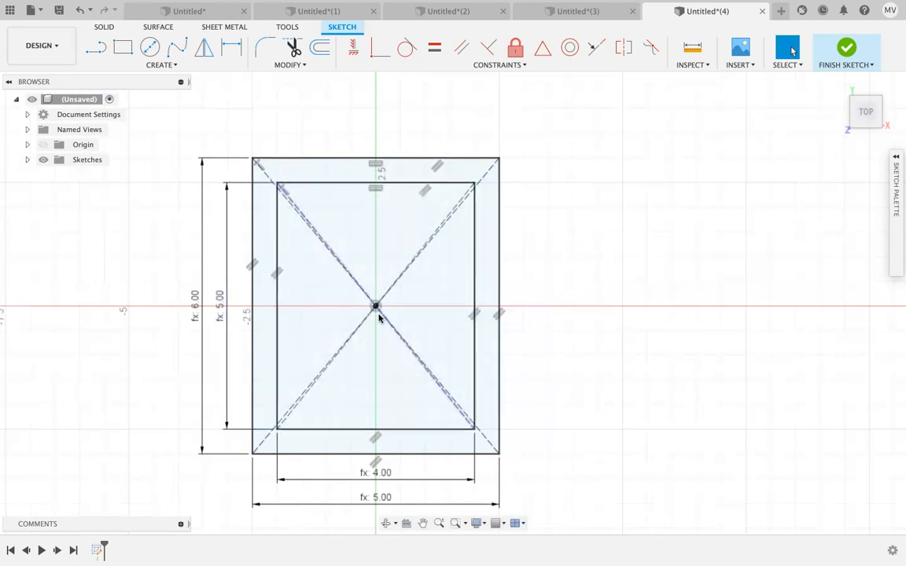
# Step: Set the Length user parameter to 4 in
pyautogui.click(290, 64)
pyautogui.click(298, 172)
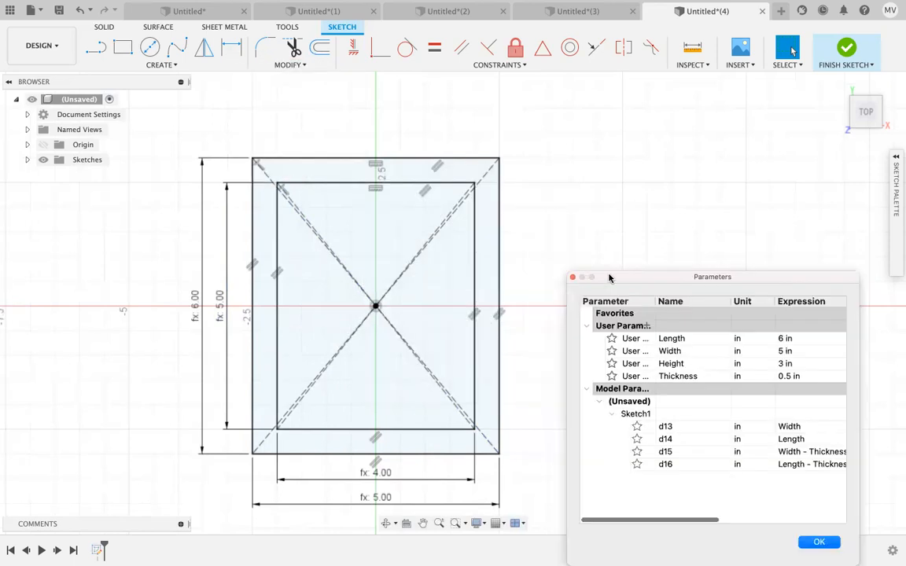
pyautogui.click(786, 339)
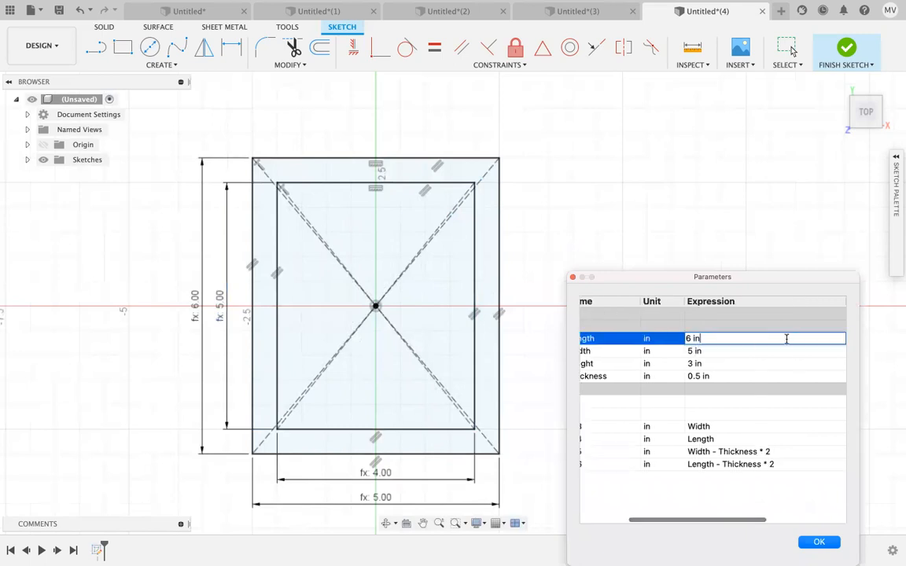
pyautogui.press('BackSpace')
pyautogui.press('BackSpace')
pyautogui.press('BackSpace')
pyautogui.press('BackSpace')
pyautogui.write('4')
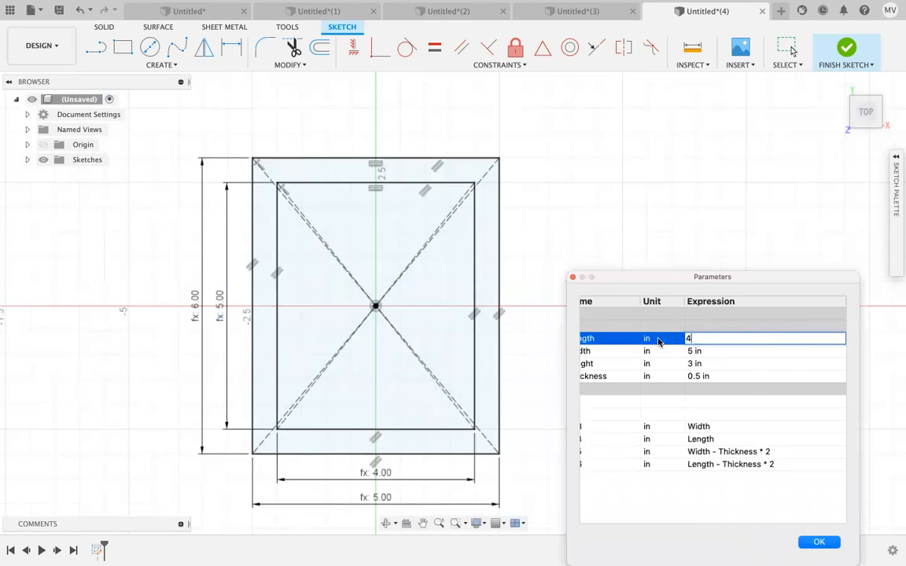
pyautogui.press('Return')
# Step: Set the Width user parameter to 7 in and close the parameter list
pyautogui.click(696, 350)
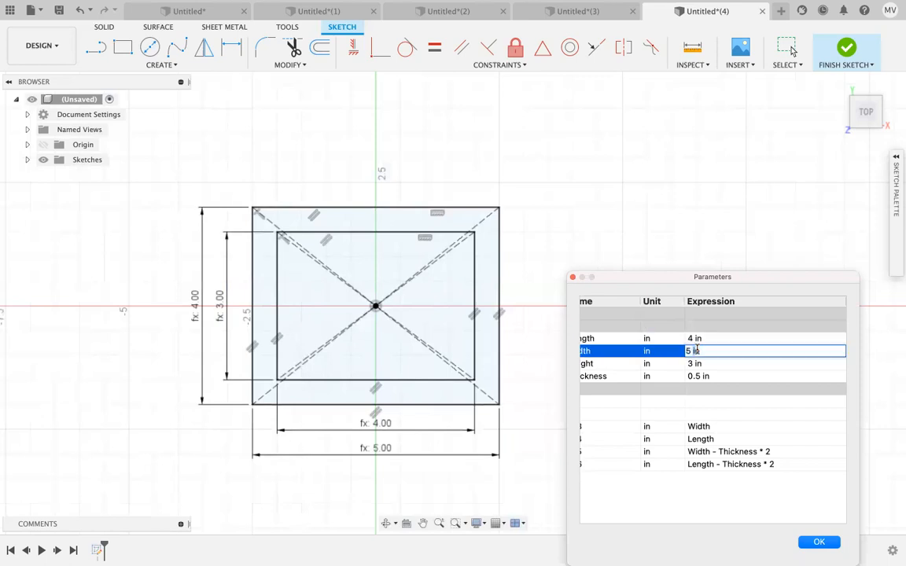
pyautogui.press('BackSpace')
pyautogui.press('BackSpace')
pyautogui.press('BackSpace')
pyautogui.write('7')
pyautogui.press('Return')
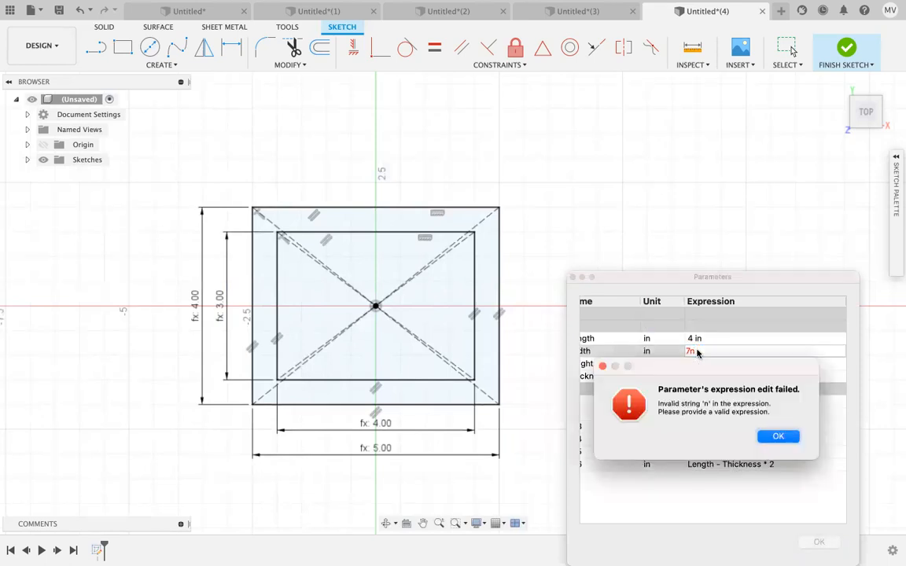
pyautogui.click(778, 435)
pyautogui.press('BackSpace')
pyautogui.write('in')
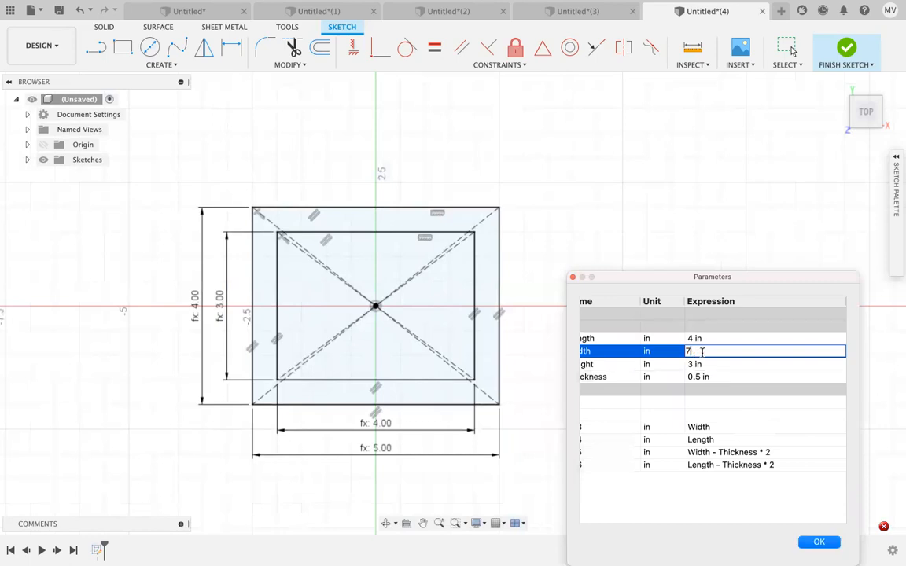
pyautogui.press('Return')
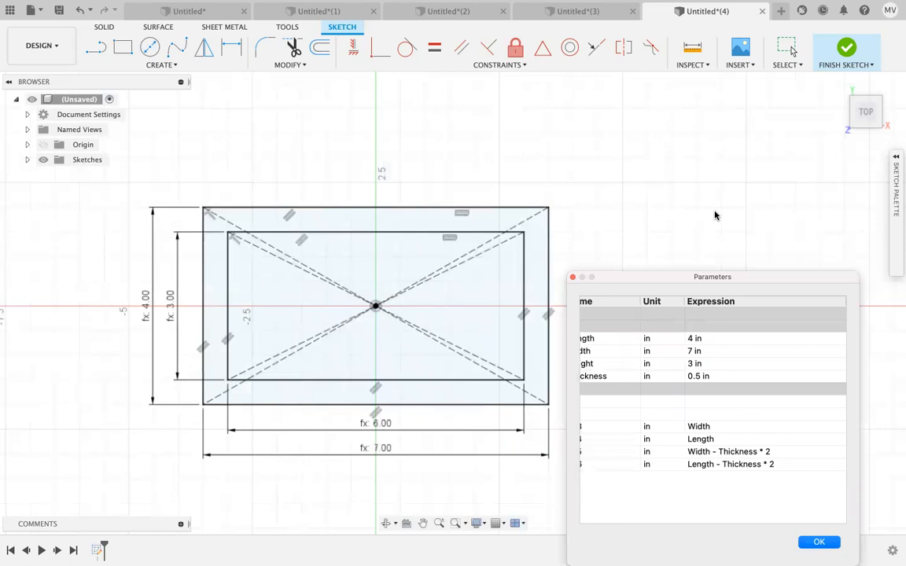
pyautogui.click(818, 543)
# Step: Draw a small two-point rectangle inward from the outer rectangle's upper-left corner, with both sides set to Thickness/2
pyautogui.click(212, 206)
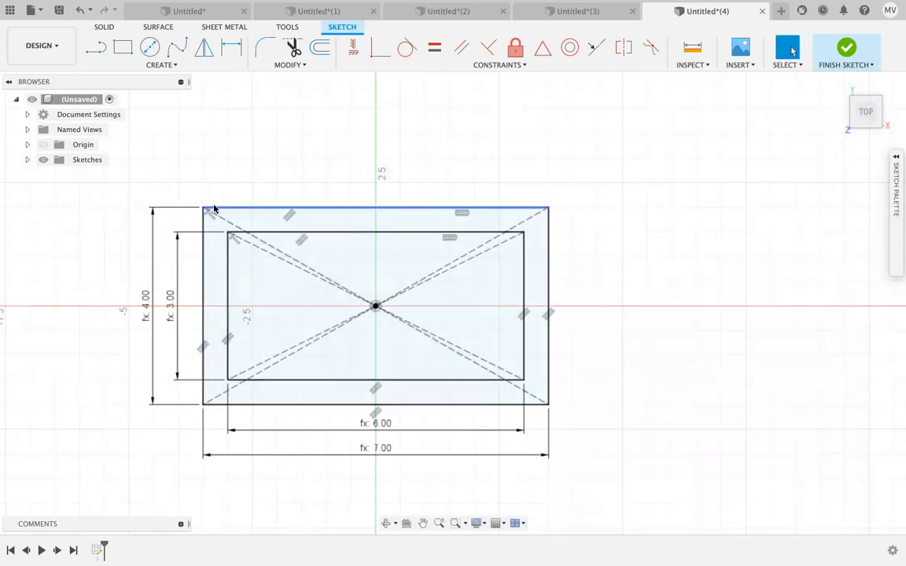
pyautogui.scroll(3, 219, 210)
pyautogui.hscroll(-5, 219, 210)
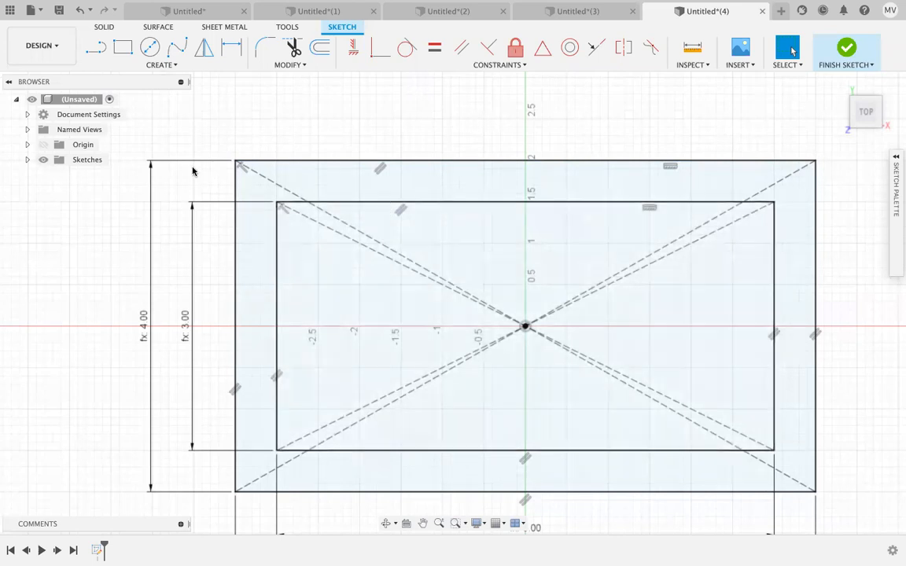
pyautogui.click(150, 47)
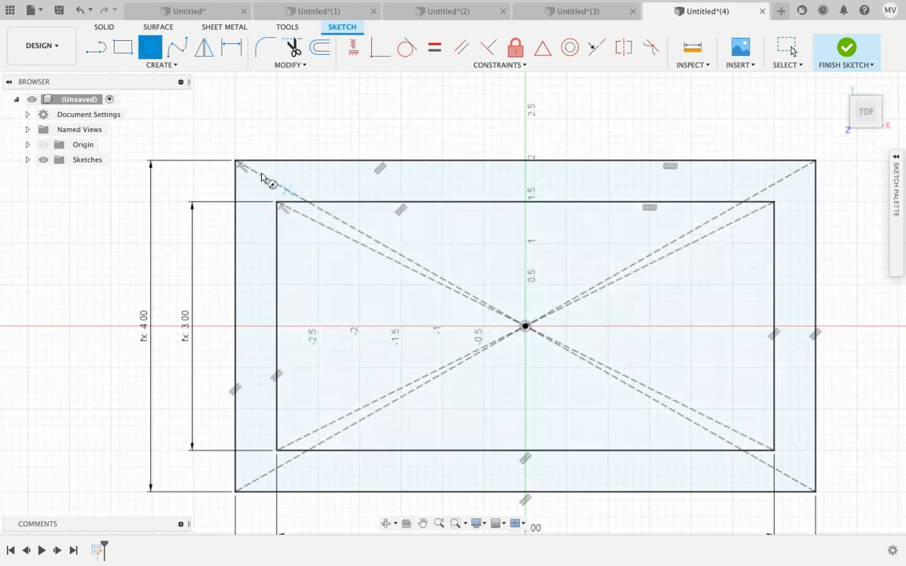
pyautogui.click(123, 50)
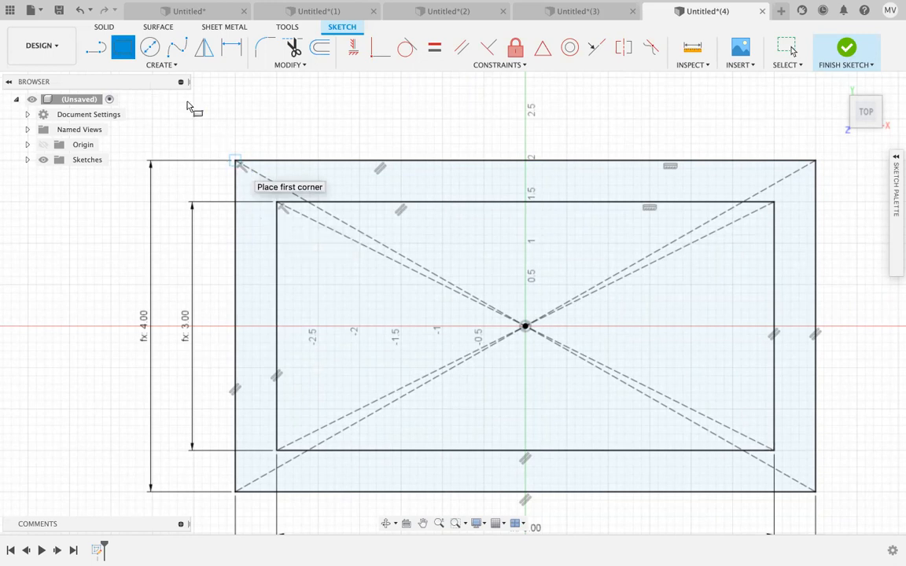
pyautogui.click(238, 163)
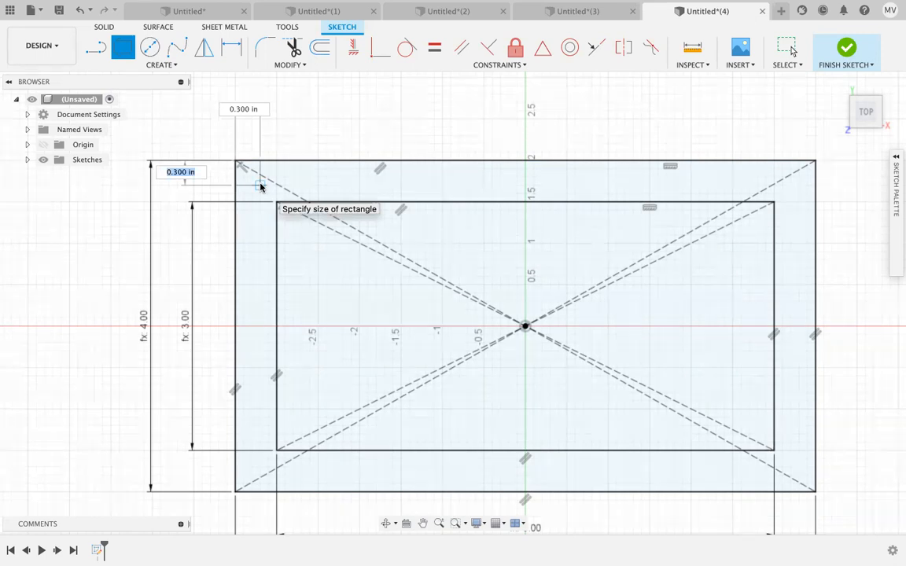
pyautogui.write('thi')
pyautogui.click(261, 191)
pyautogui.write('/ 2')
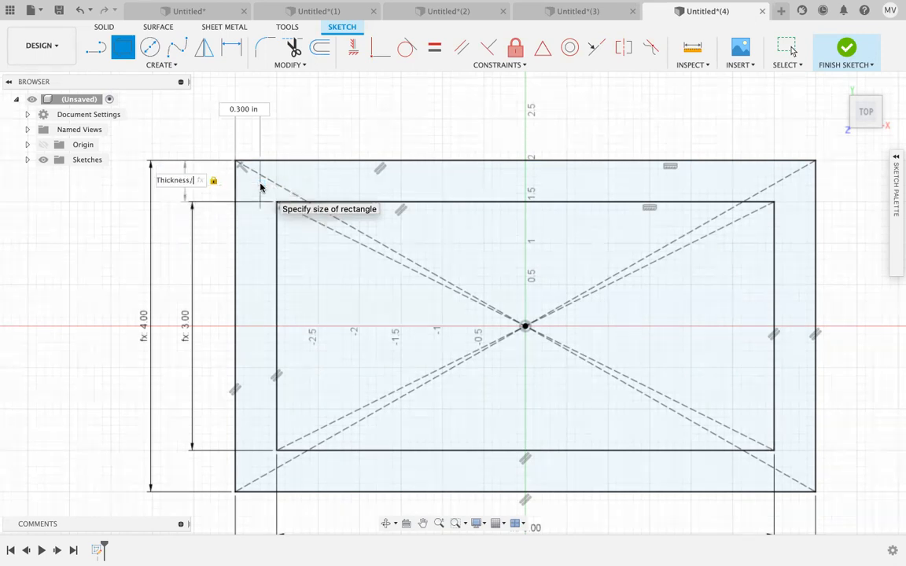
pyautogui.press('Tab')
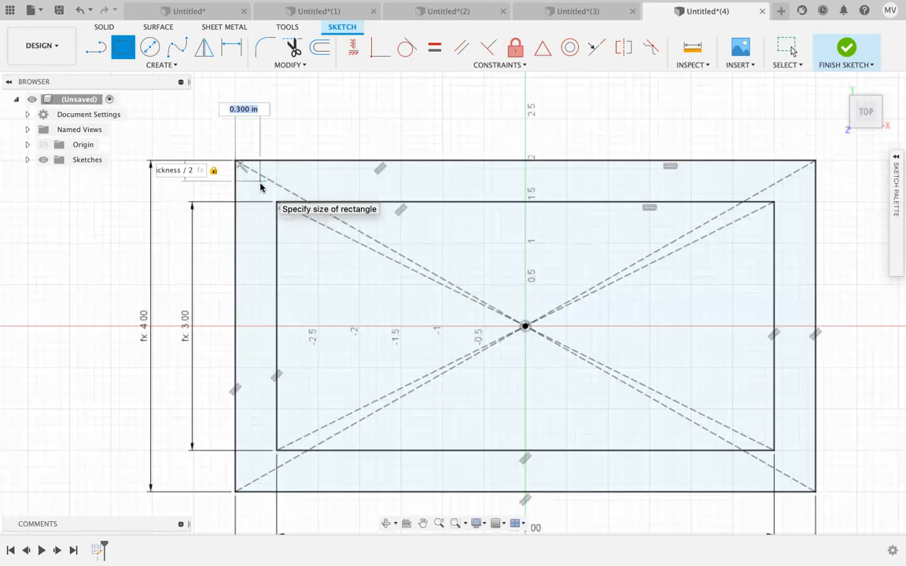
pyautogui.write('thickness/2')
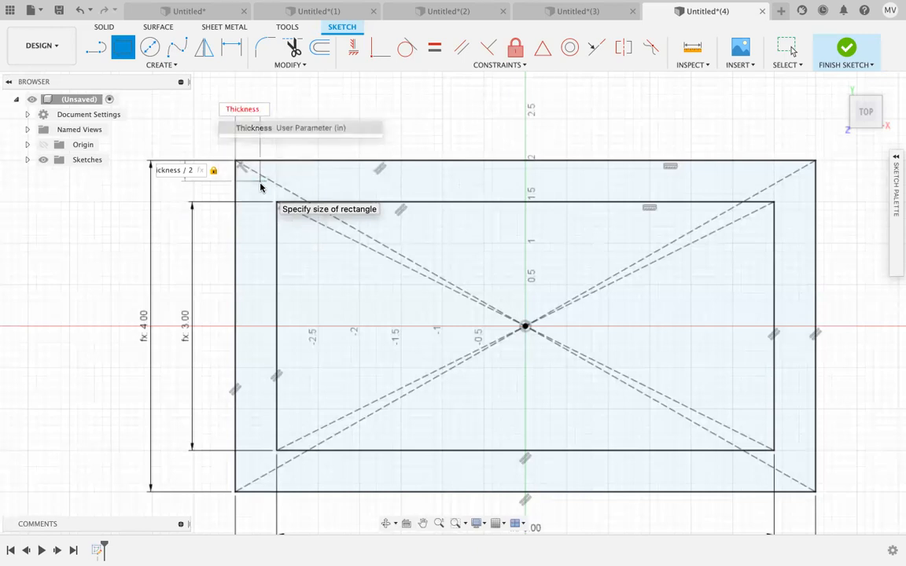
pyautogui.press('Tab')
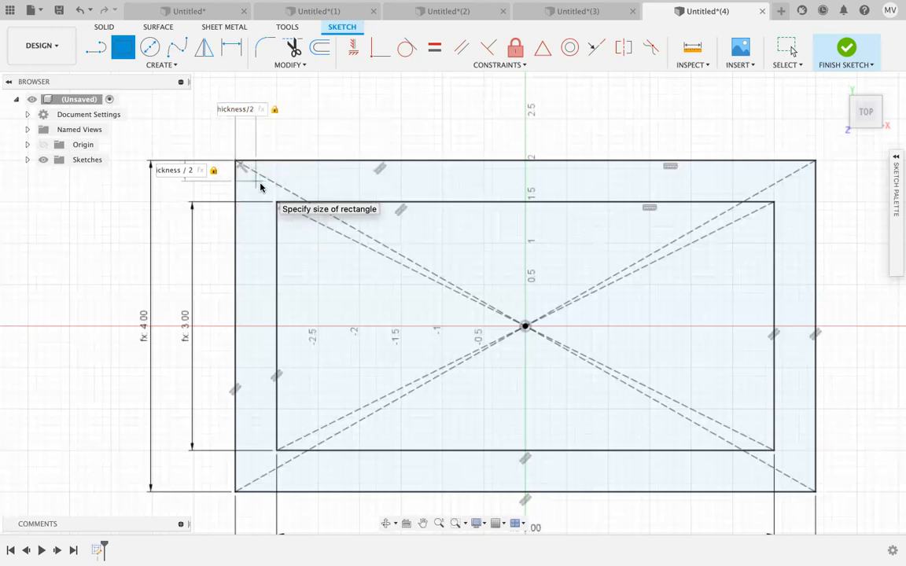
pyautogui.press('Return')
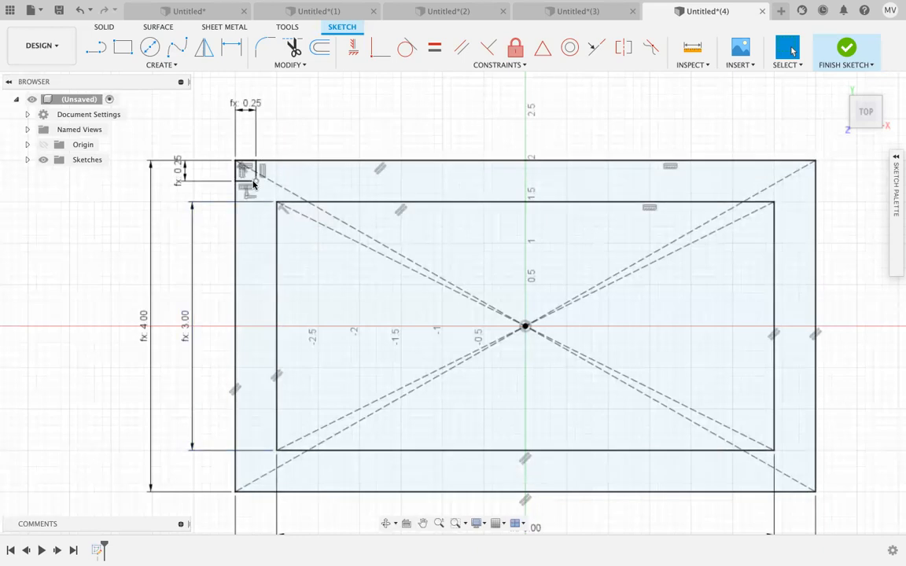
# Step: Draw a circle about 0.32 in in diameter centred on the small corner square's inner corner
pyautogui.click(149, 47)
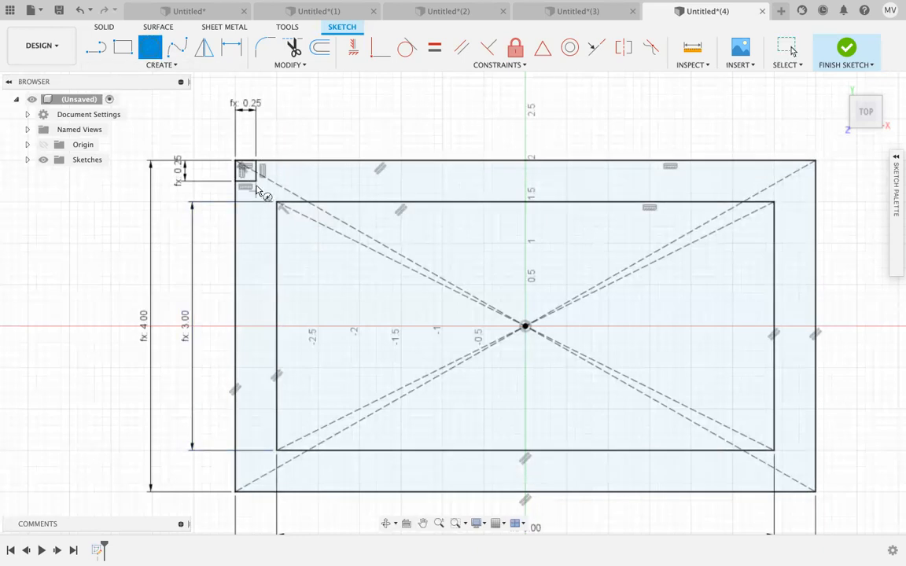
pyautogui.click(256, 183)
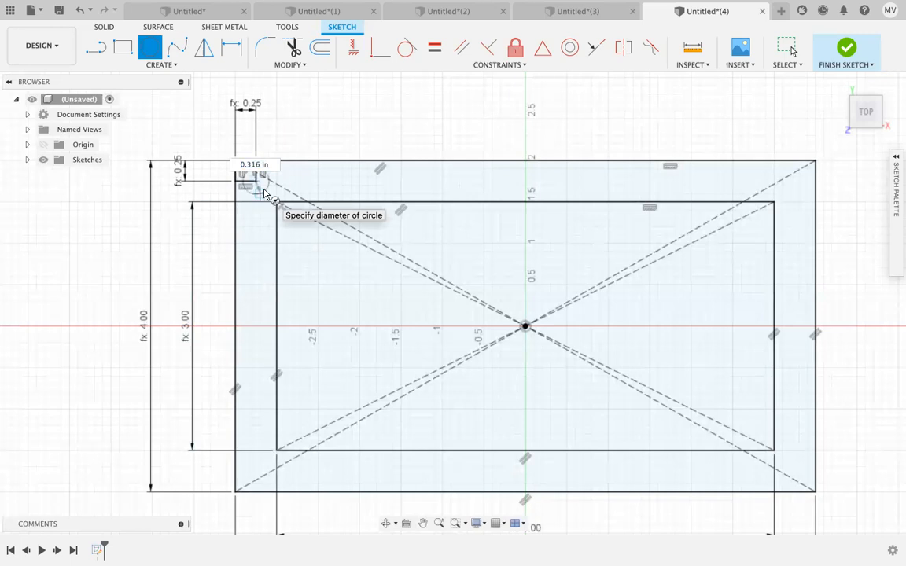
pyautogui.click(264, 192)
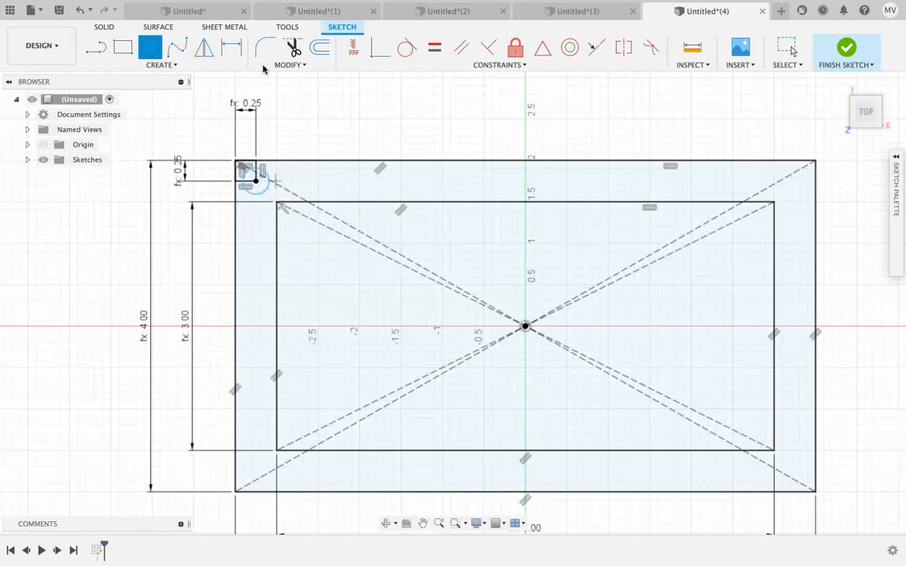
# Step: Start a new user parameter named HoleDiameter in inches
pyautogui.click(287, 65)
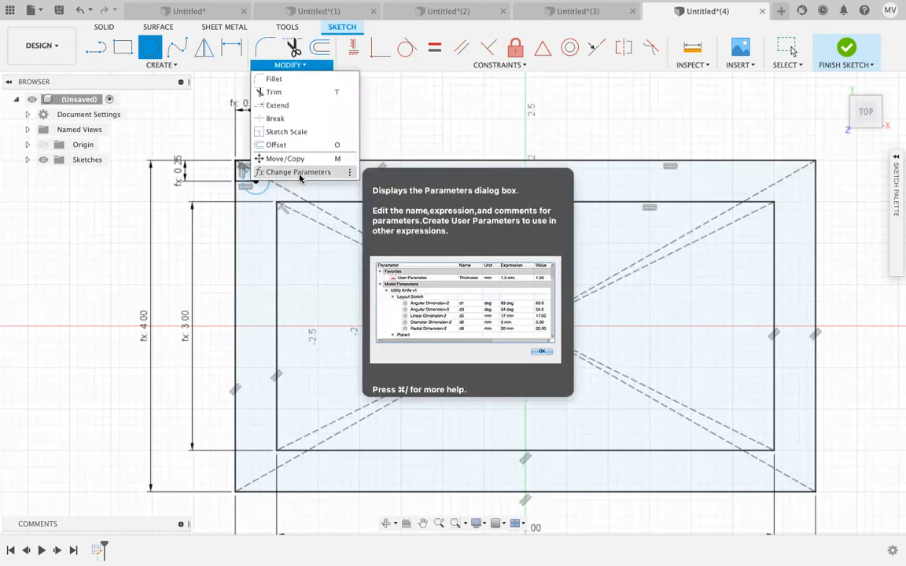
pyautogui.click(302, 173)
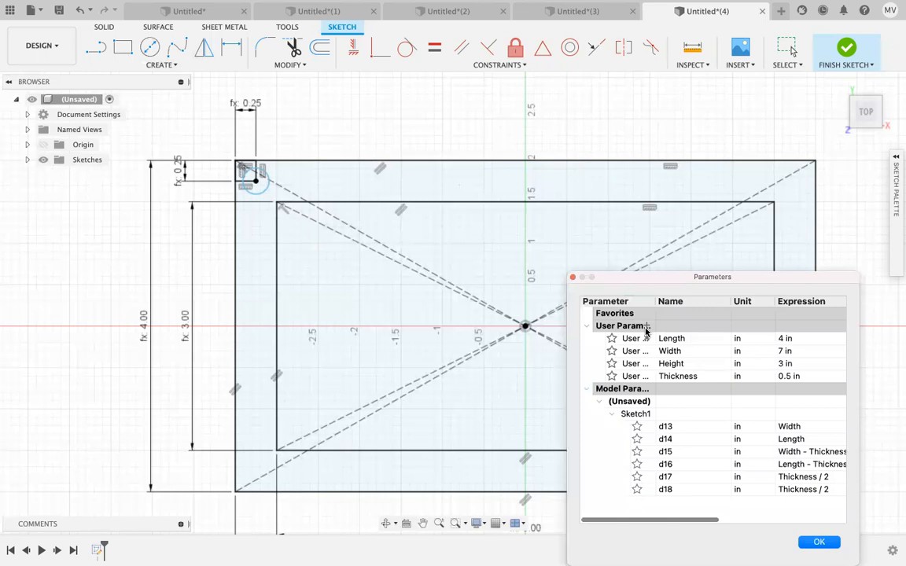
pyautogui.click(646, 327)
pyautogui.write('Hole')
pyautogui.press('Tab')
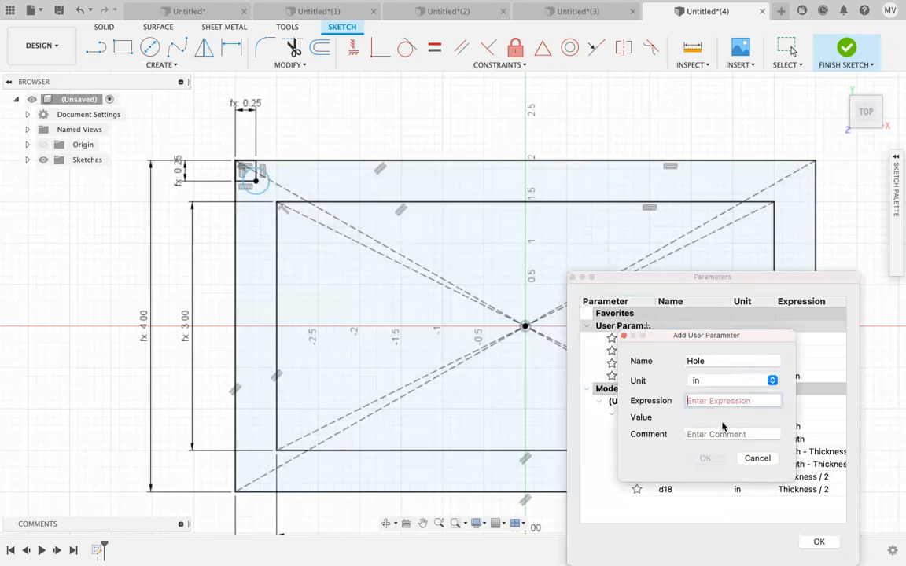
pyautogui.click(716, 361)
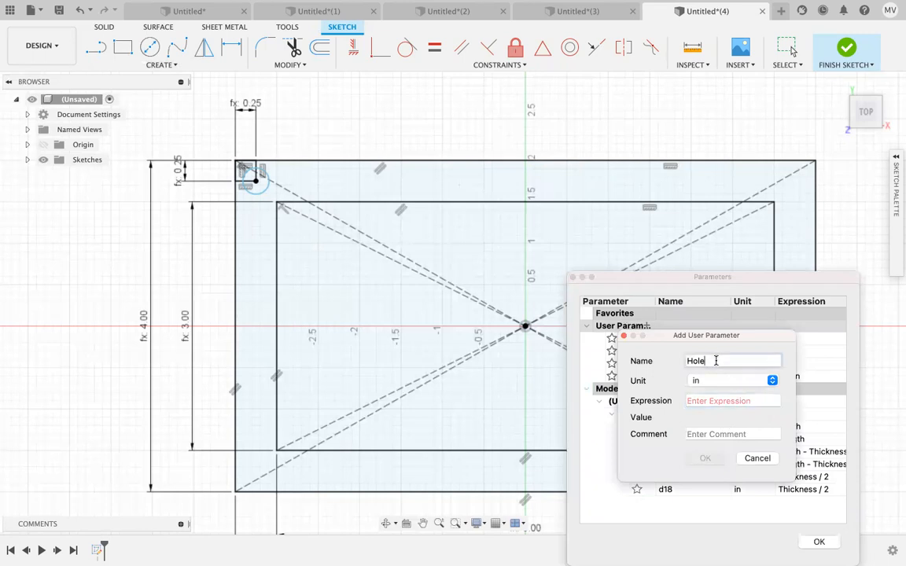
pyautogui.write('Diameter')
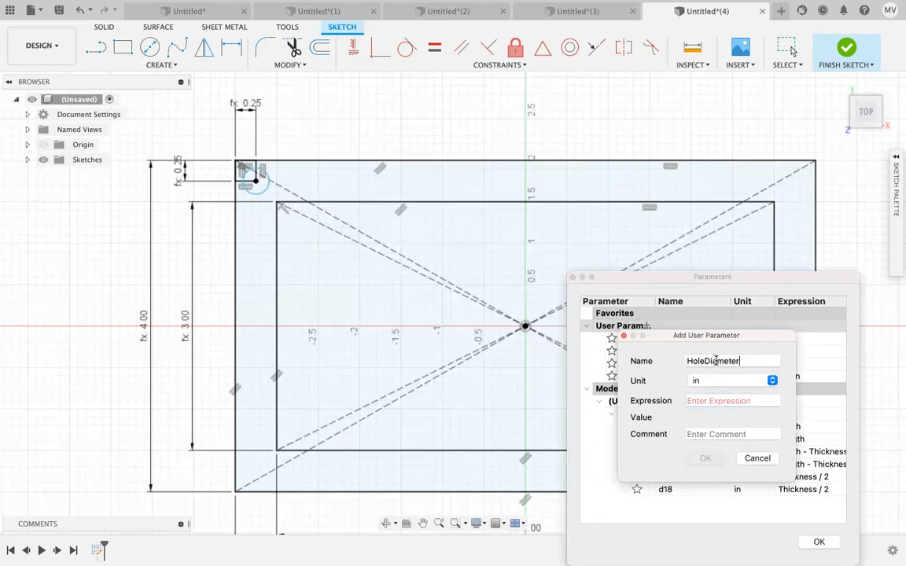
# Step: Try Thickness*.25 as the HoleDiameter expression and clear it again
pyautogui.press('Tab')
pyautogui.write('th')
pyautogui.press('Return')
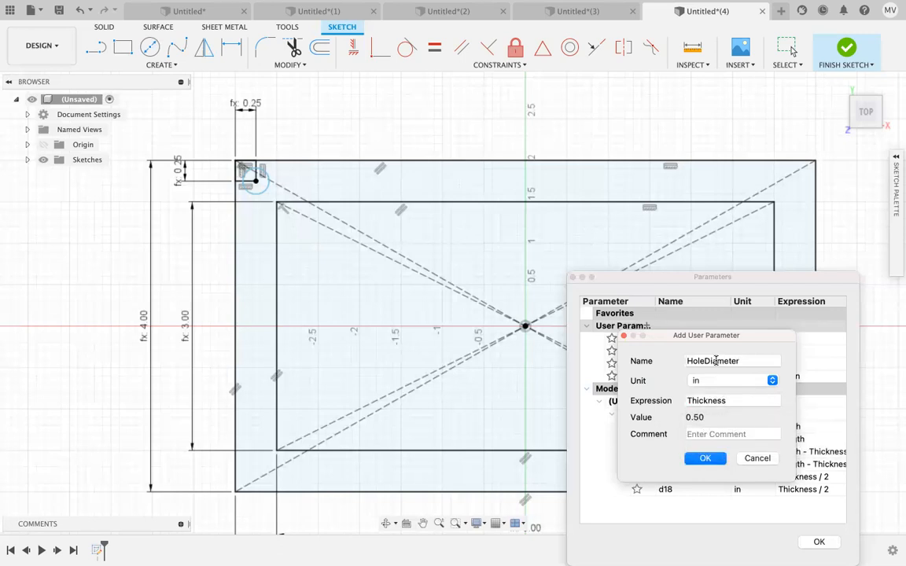
pyautogui.write('*')
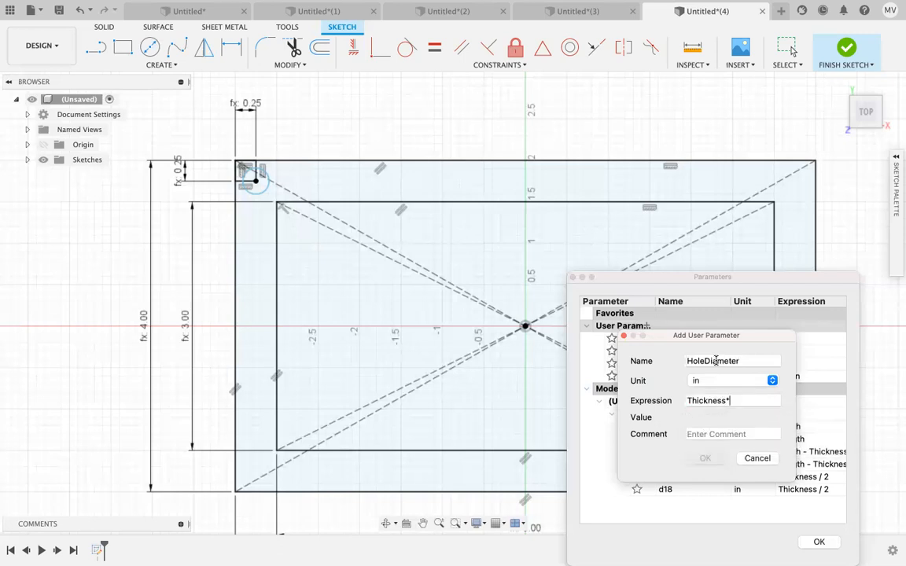
pyautogui.write('.25')
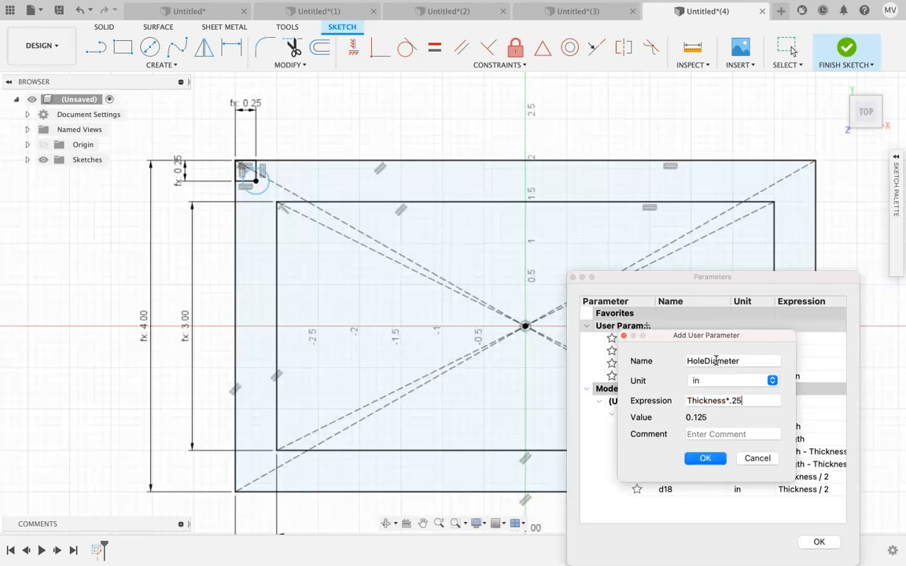
pyautogui.press('BackSpace')
pyautogui.press('BackSpace')
pyautogui.press('BackSpace')
pyautogui.press('BackSpace')
pyautogui.press('BackSpace')
pyautogui.press('BackSpace')
pyautogui.press('BackSpace')
pyautogui.press('BackSpace')
pyautogui.press('BackSpace')
pyautogui.press('BackSpace')
pyautogui.press('BackSpace')
pyautogui.press('BackSpace')
pyautogui.press('BackSpace')
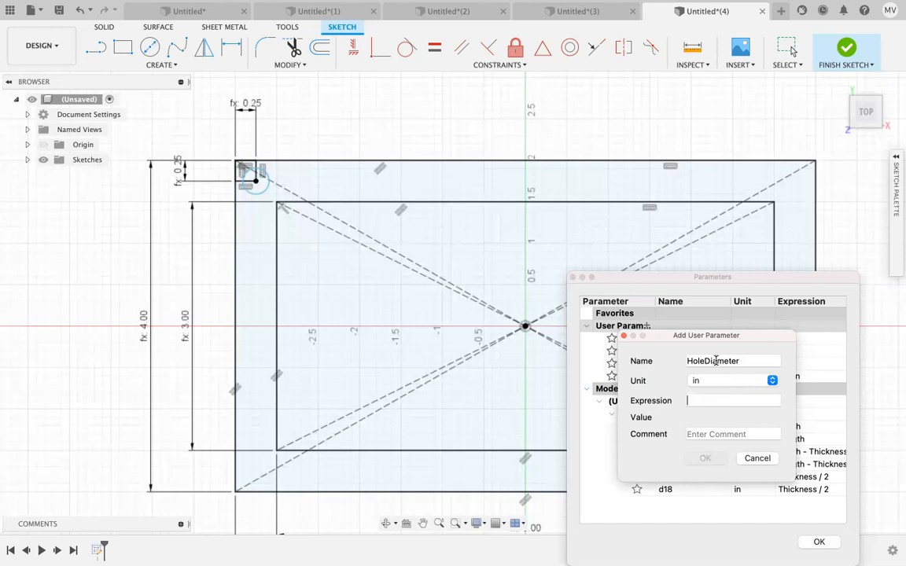
# Step: Set the HoleDiameter expression to 1/8, add the parameter and close the parameter list
pyautogui.write('1')
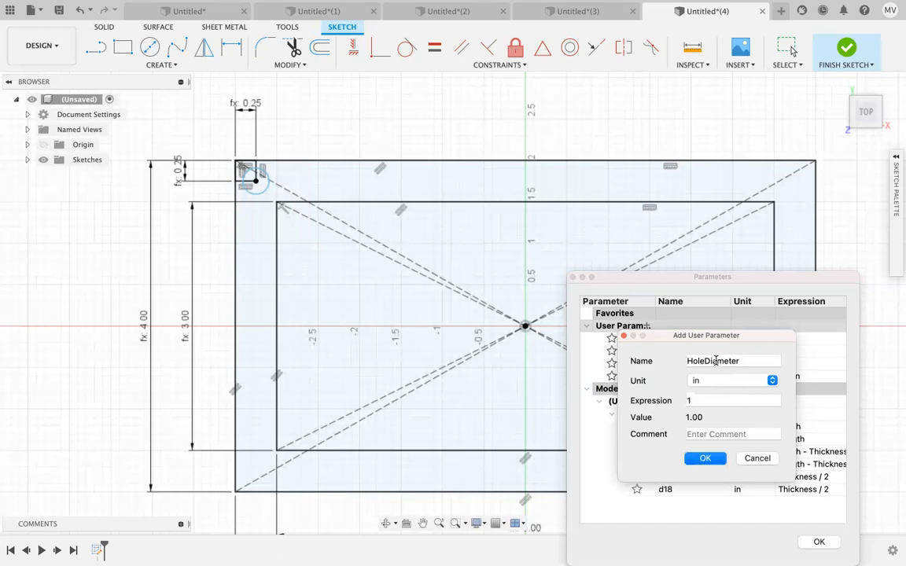
pyautogui.write('.8')
pyautogui.press('BackSpace')
pyautogui.press('BackSpace')
pyautogui.write('/')
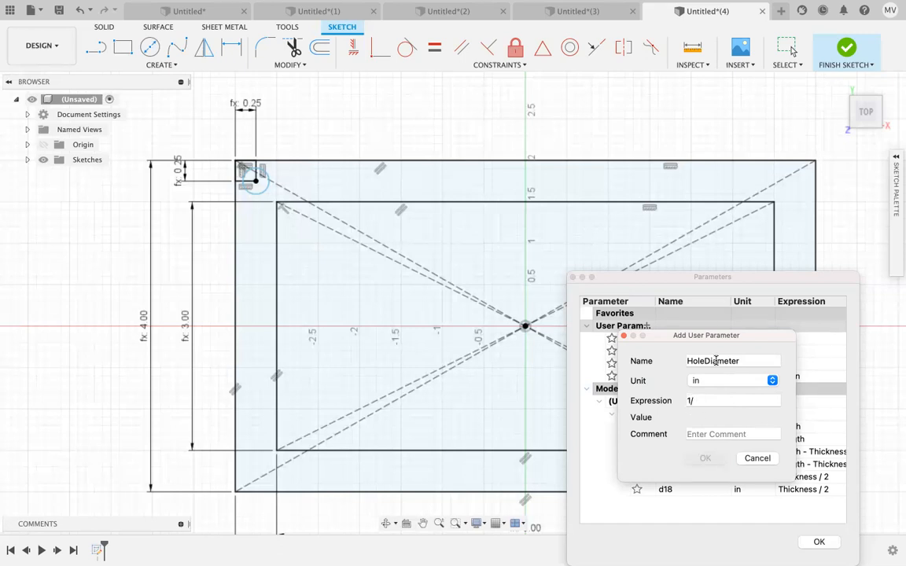
pyautogui.write('8')
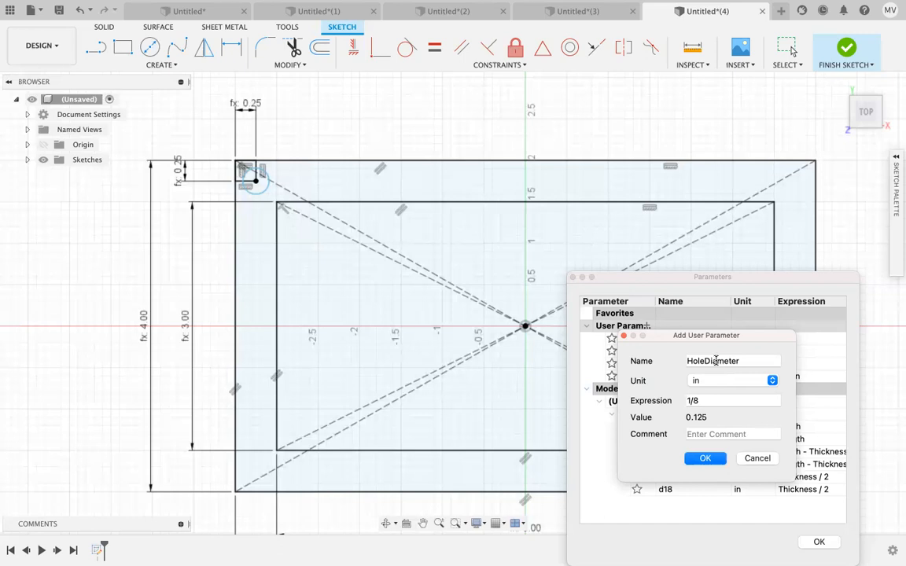
pyautogui.press('Return')
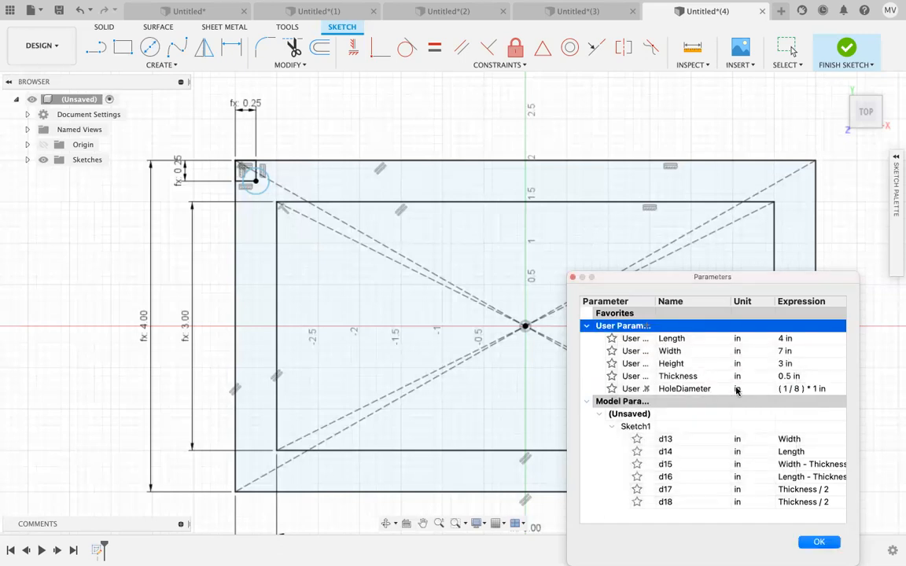
pyautogui.click(819, 542)
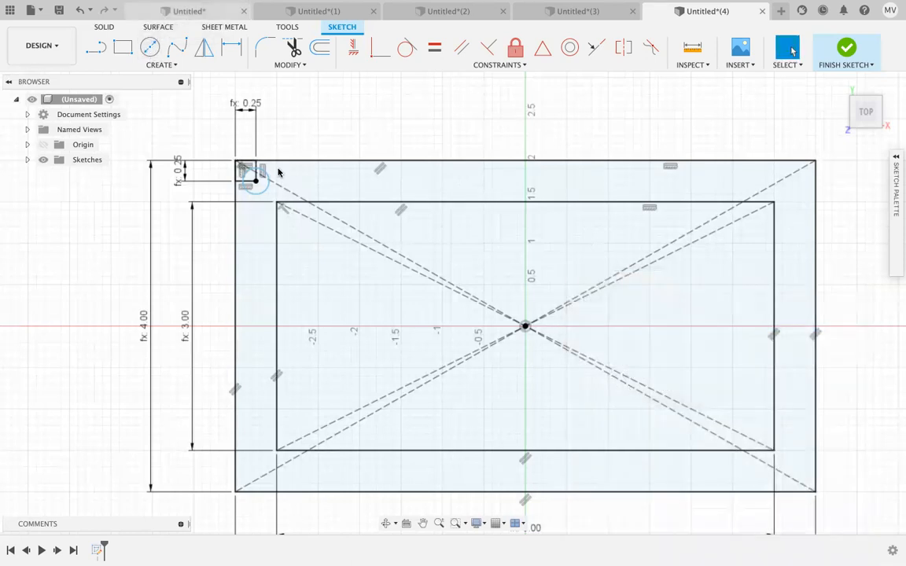
# Step: Dimension the corner circle's diameter and set it to HoleDiameter
pyautogui.click(265, 172)
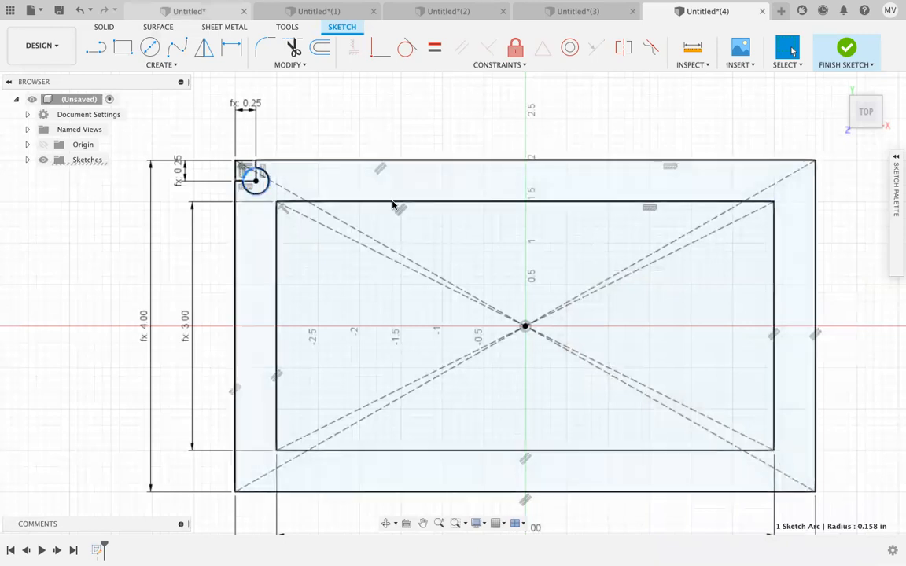
pyautogui.press('d')
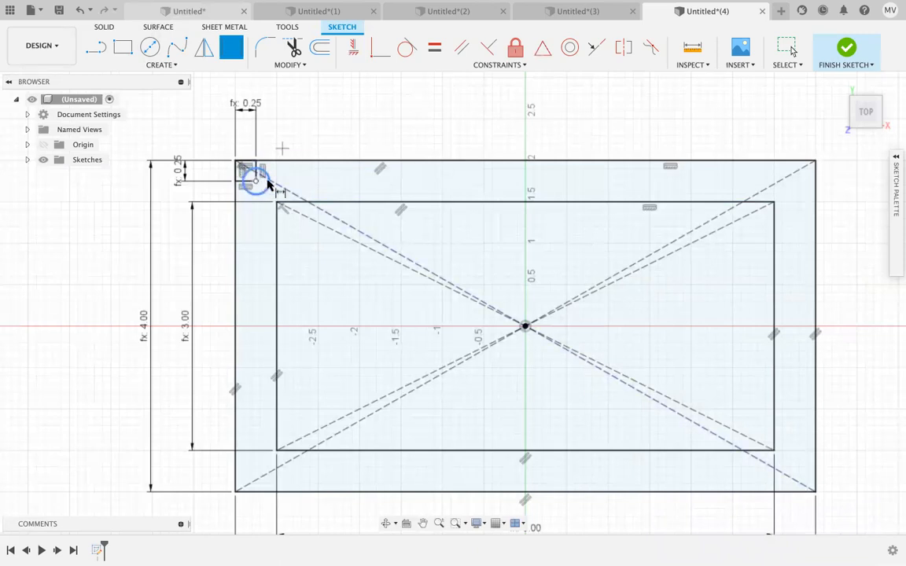
pyautogui.click(259, 178)
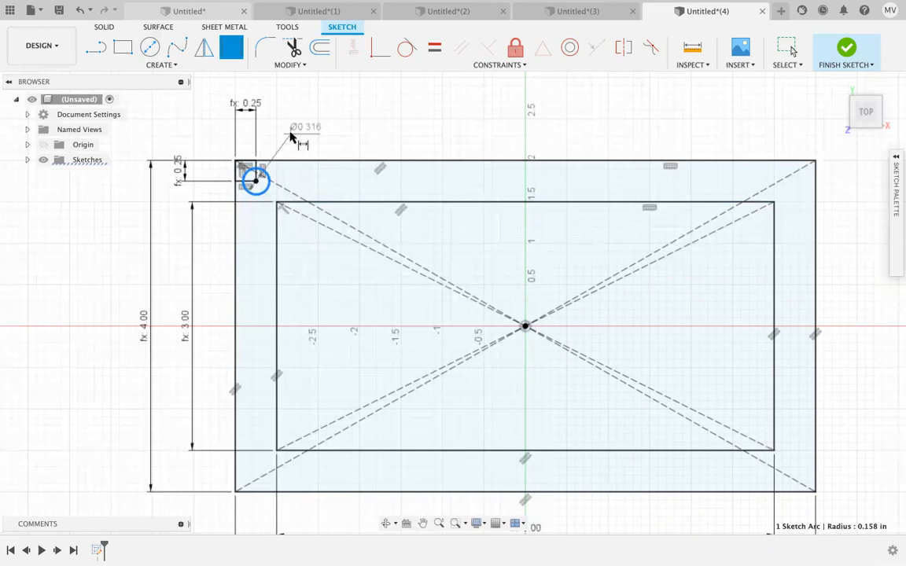
pyautogui.click(292, 136)
pyautogui.doubleClick(304, 132)
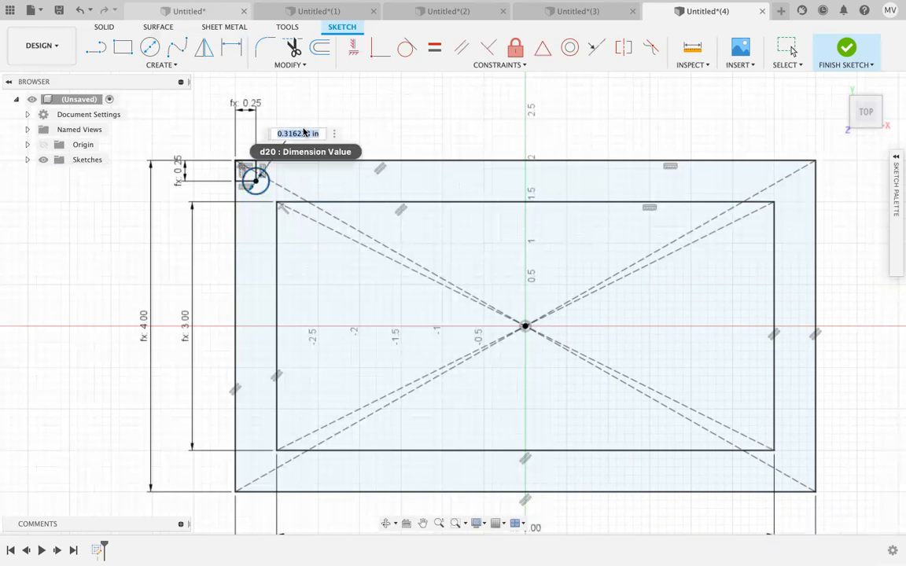
pyautogui.write('hol')
pyautogui.press('Return')
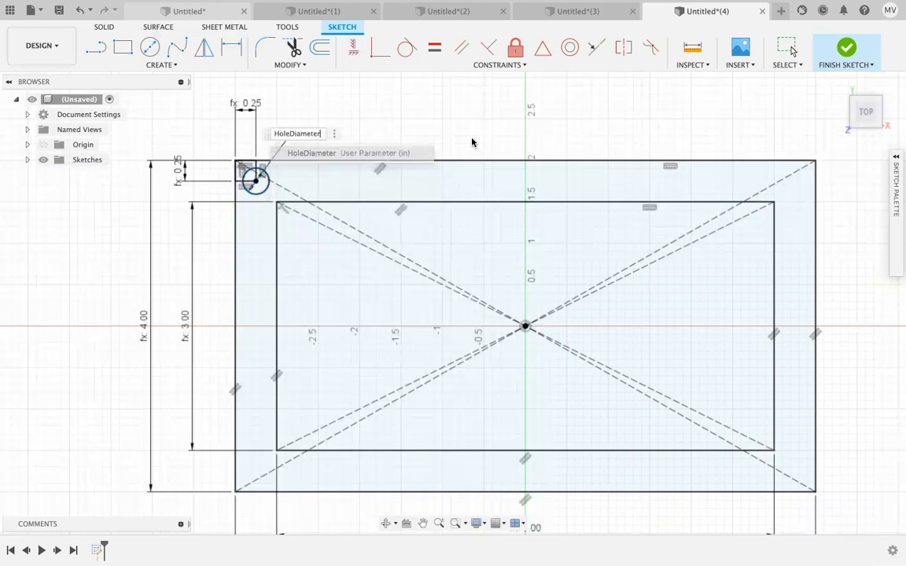
pyautogui.press('Return')
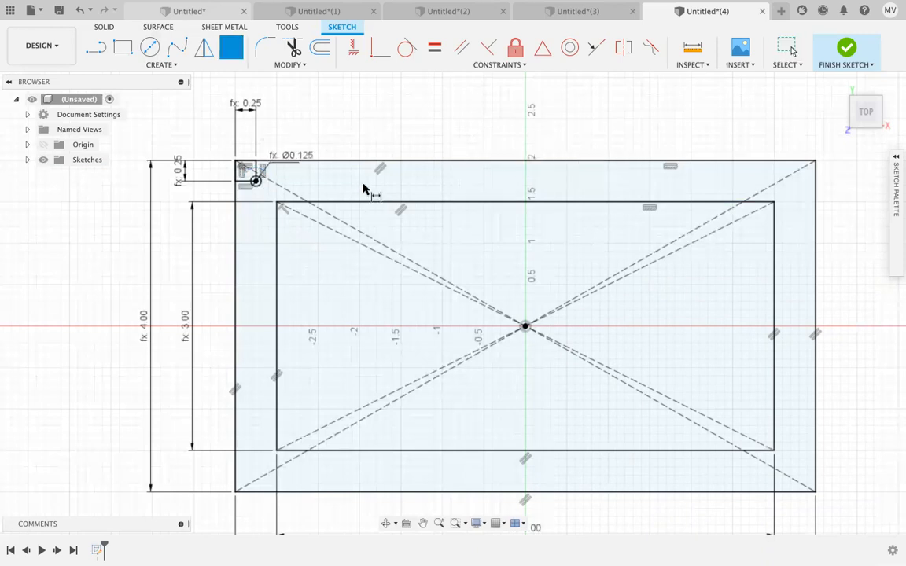
pyautogui.click(236, 197)
pyautogui.click(149, 47)
pyautogui.press('d')
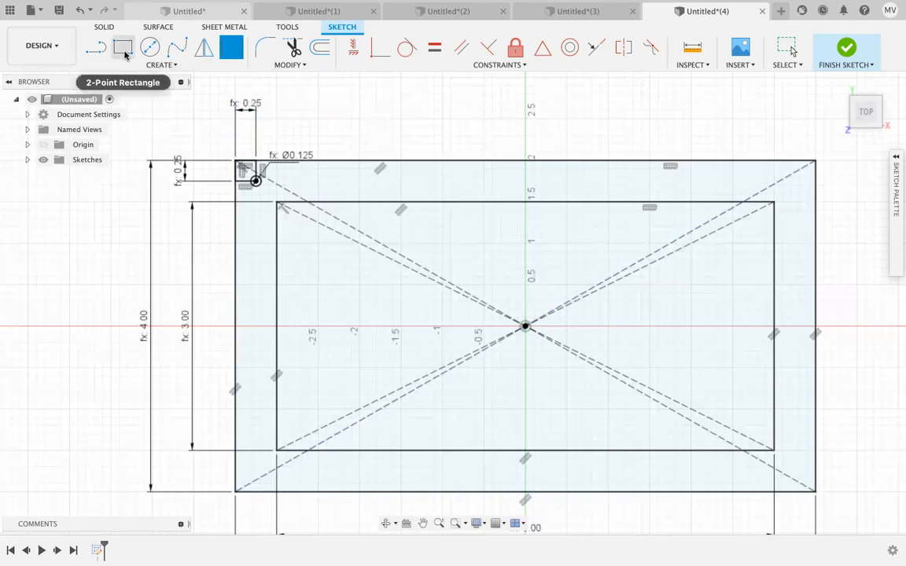
# Step: Draw a vertical line Thickness/2 long down from the outer rectangle's upper edge near its right end, and slide it along the edge
pyautogui.click(96, 49)
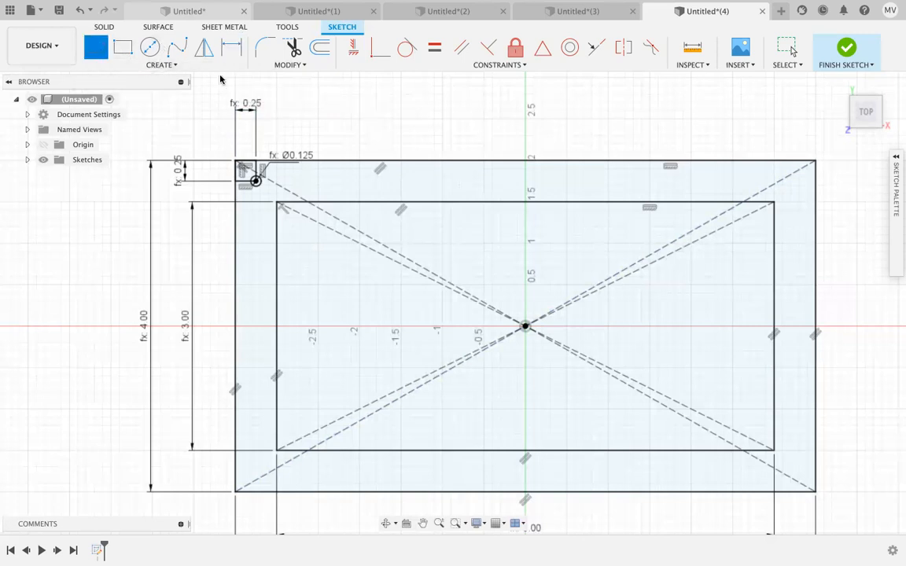
pyautogui.click(715, 163)
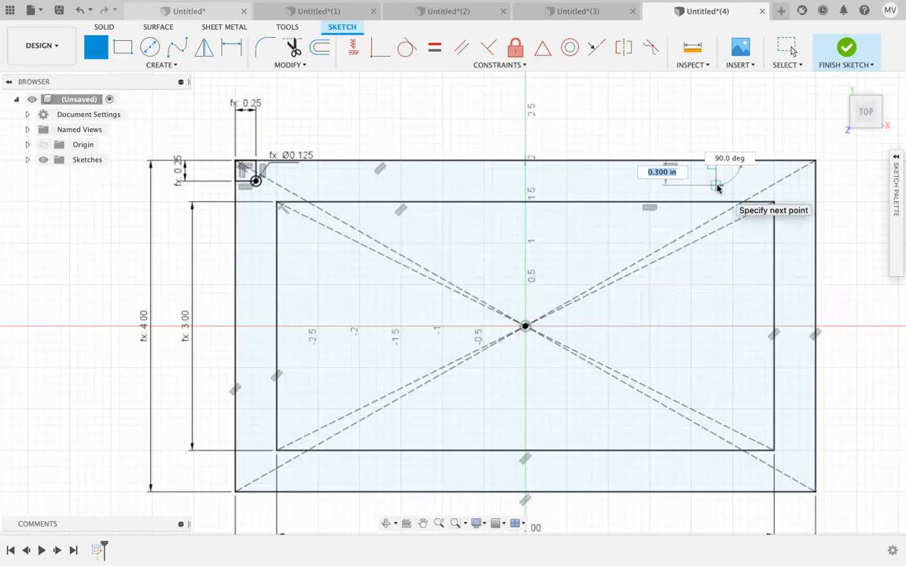
pyautogui.write('th')
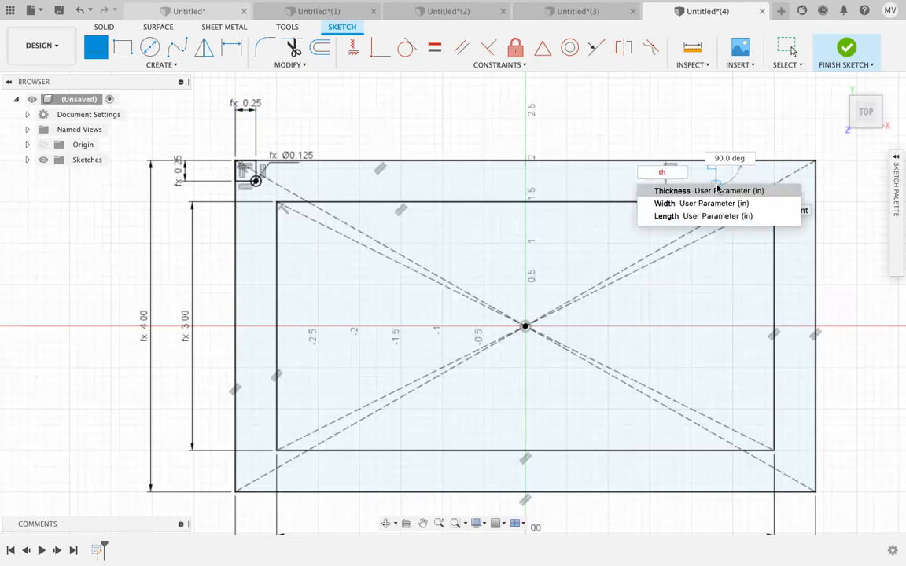
pyautogui.click(716, 188)
pyautogui.write('/2')
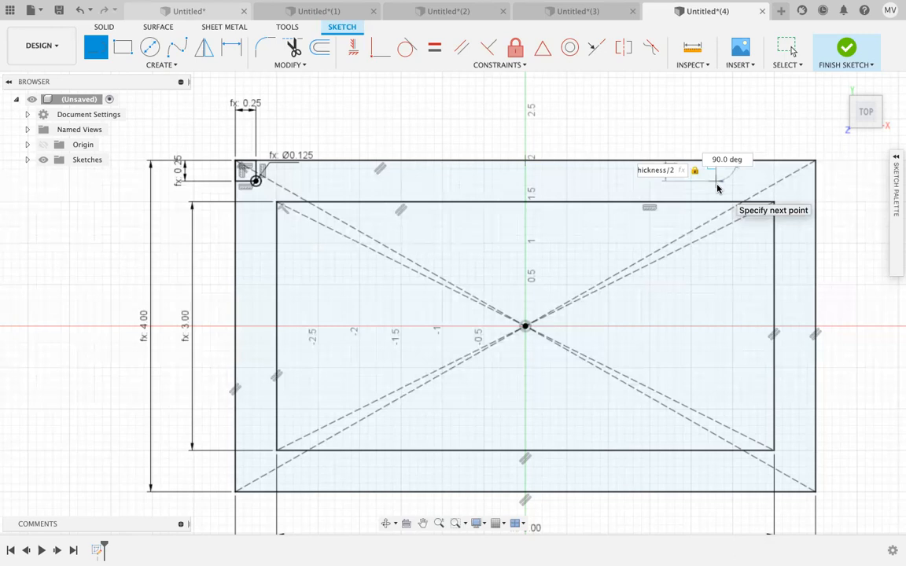
pyautogui.press('Tab')
pyautogui.press('Tab')
pyautogui.press('Return')
pyautogui.press('Escape')
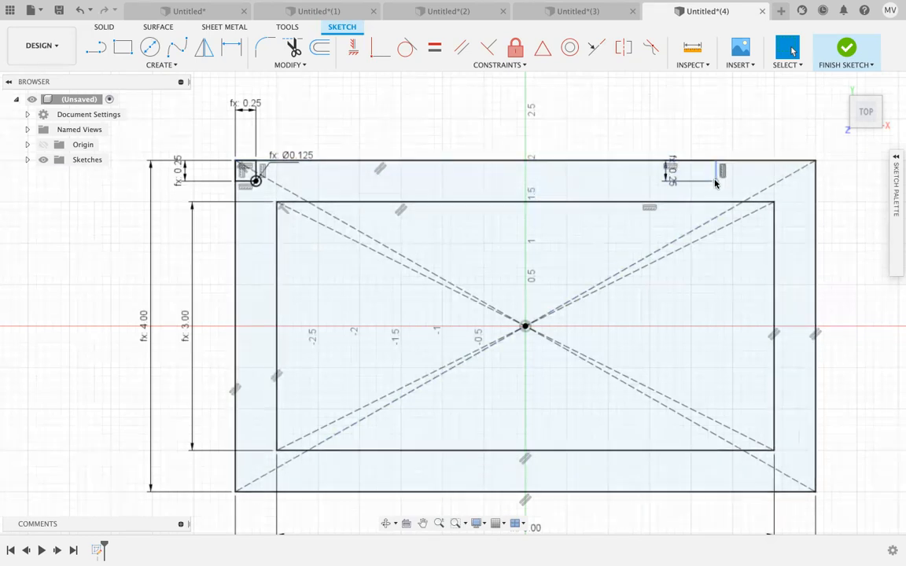
pyautogui.moveTo(715, 176)
pyautogui.mouseDown()
pyautogui.moveTo(661, 176)
pyautogui.moveTo(759, 177)
pyautogui.moveTo(659, 176)
pyautogui.moveTo(736, 176)
pyautogui.moveTo(661, 162)
pyautogui.moveTo(802, 177)
pyautogui.mouseUp()
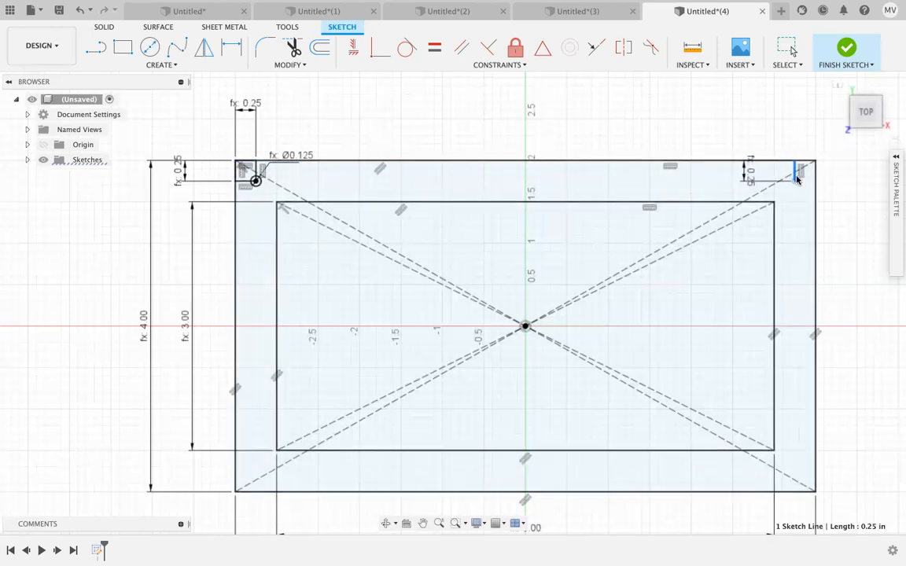
pyautogui.moveTo(797, 179); pyautogui.dragTo(730, 179)
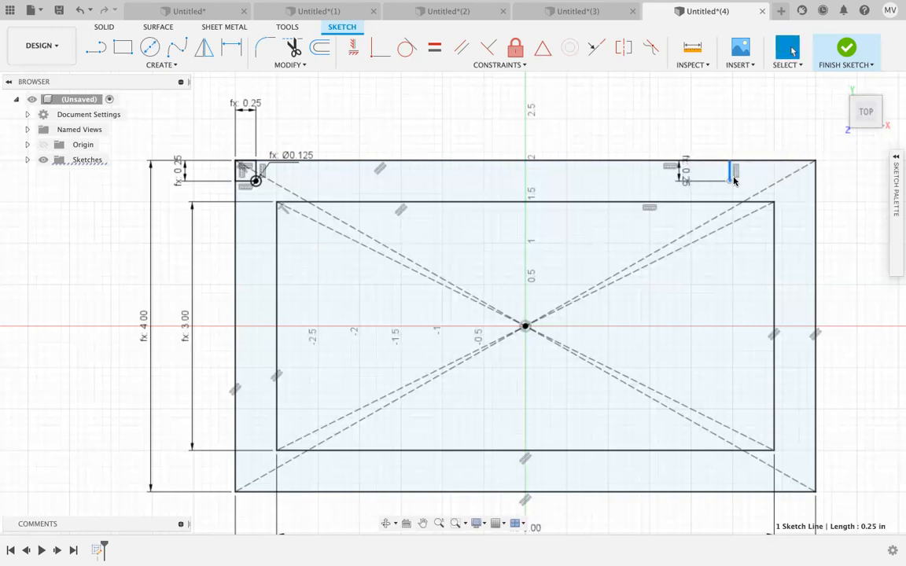
# Step: Draw a horizontal line Thickness/2 long inward from the outer rectangle's right edge near its upper end, and shift it slightly up
pyautogui.click(92, 52)
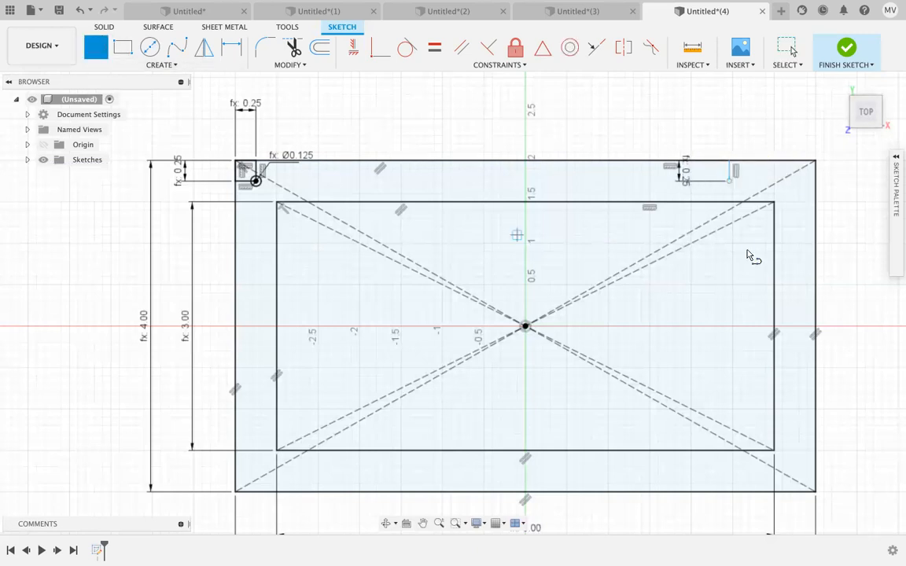
pyautogui.click(810, 240)
pyautogui.write('Thickness/2')
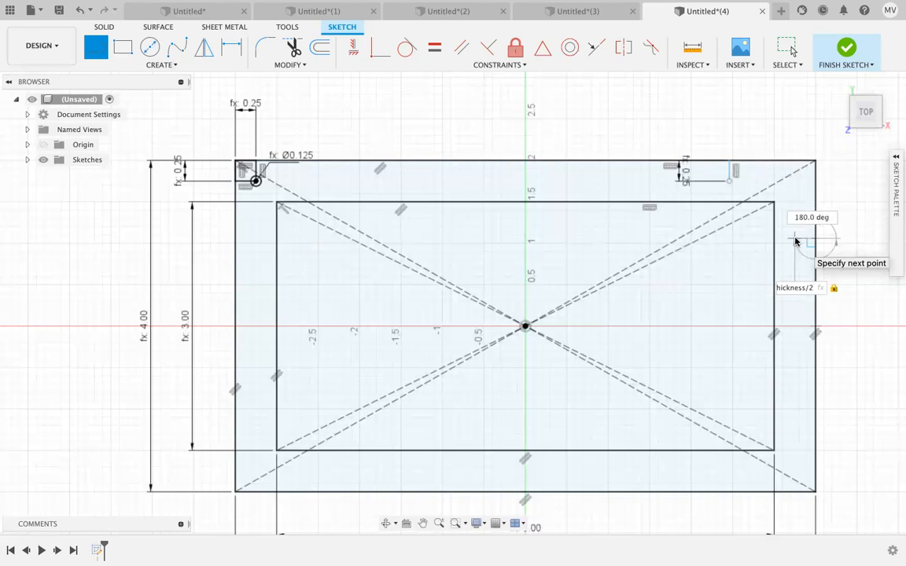
pyautogui.press('Return')
pyautogui.press('Escape')
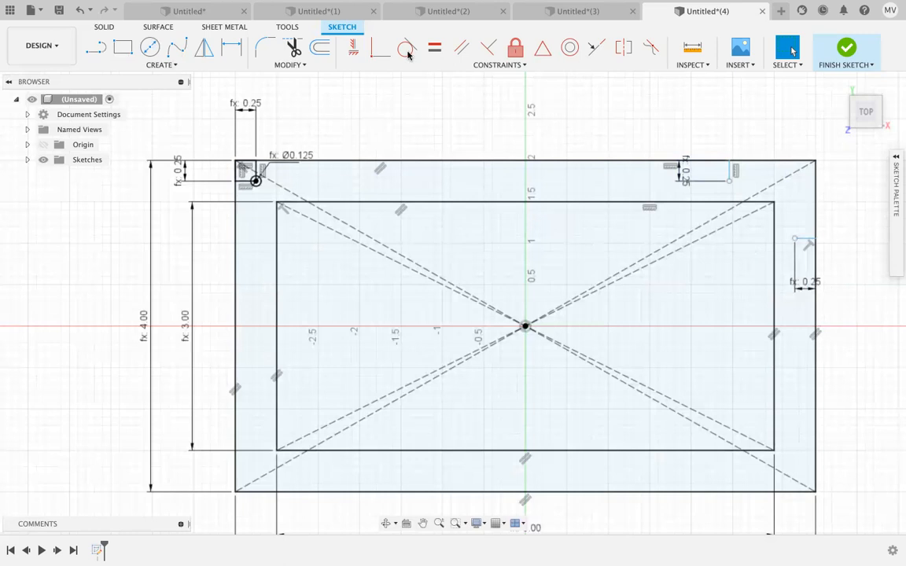
pyautogui.moveTo(803, 239)
pyautogui.mouseDown()
pyautogui.moveTo(796, 294)
pyautogui.moveTo(801, 228)
pyautogui.mouseUp()
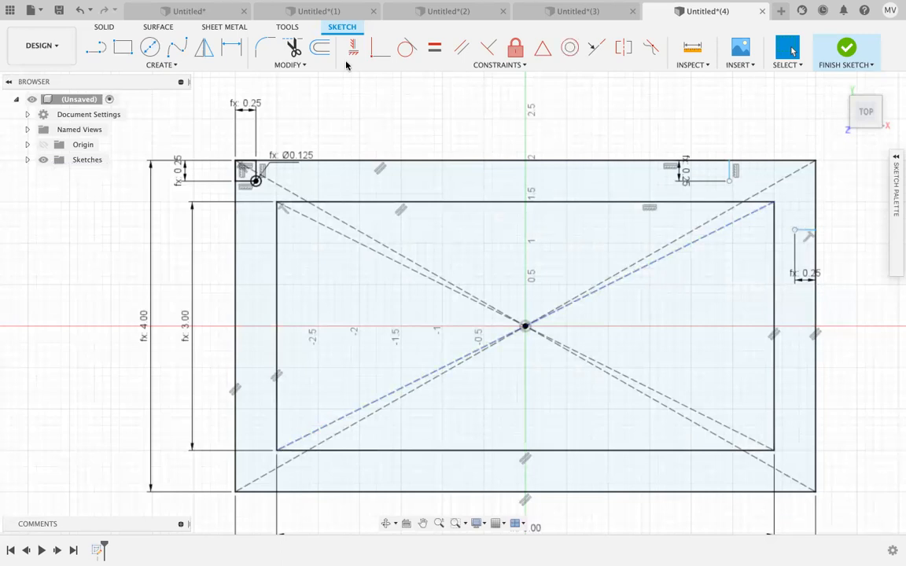
# Step: Make the free endpoints of the two short Thickness/2 lines near the outer rectangle's upper-right corner coincident
pyautogui.click(378, 52)
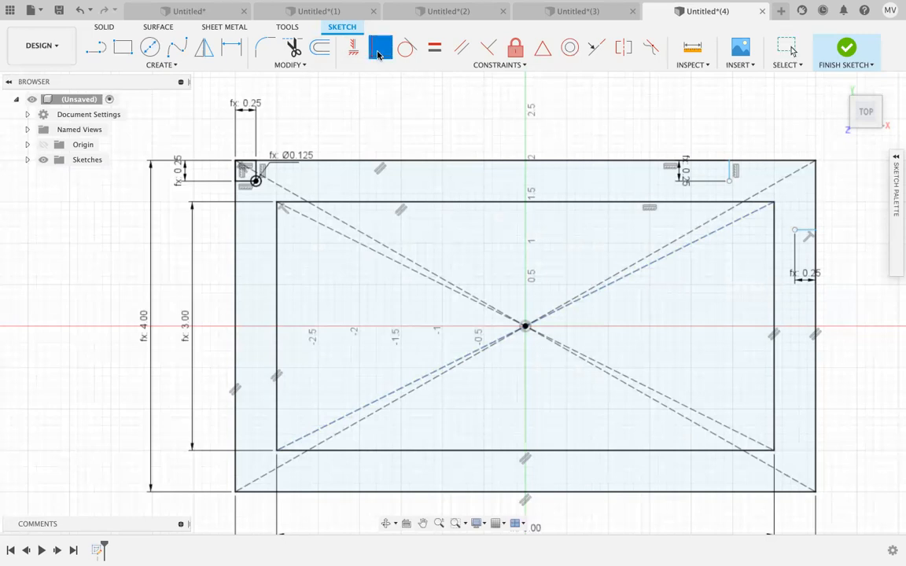
pyautogui.click(730, 183)
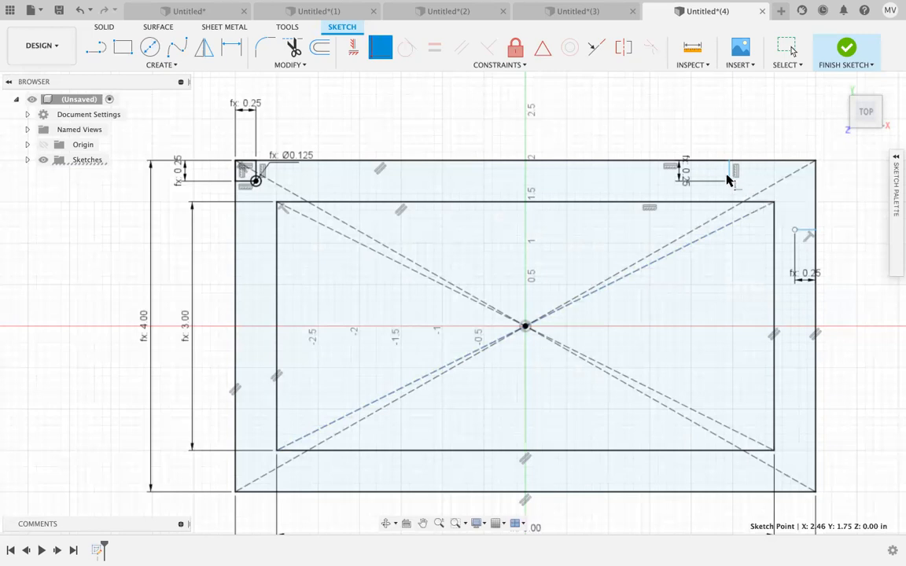
pyautogui.click(795, 232)
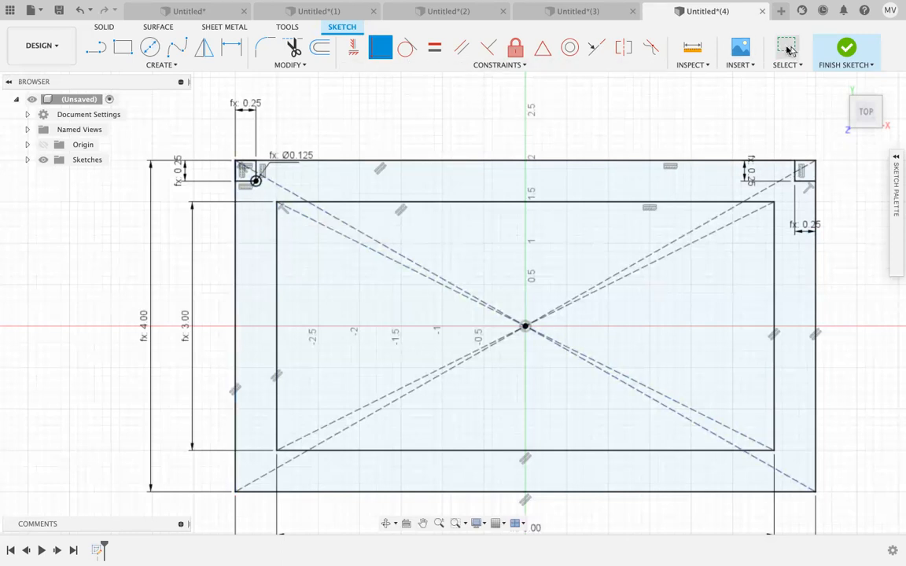
pyautogui.click(788, 49)
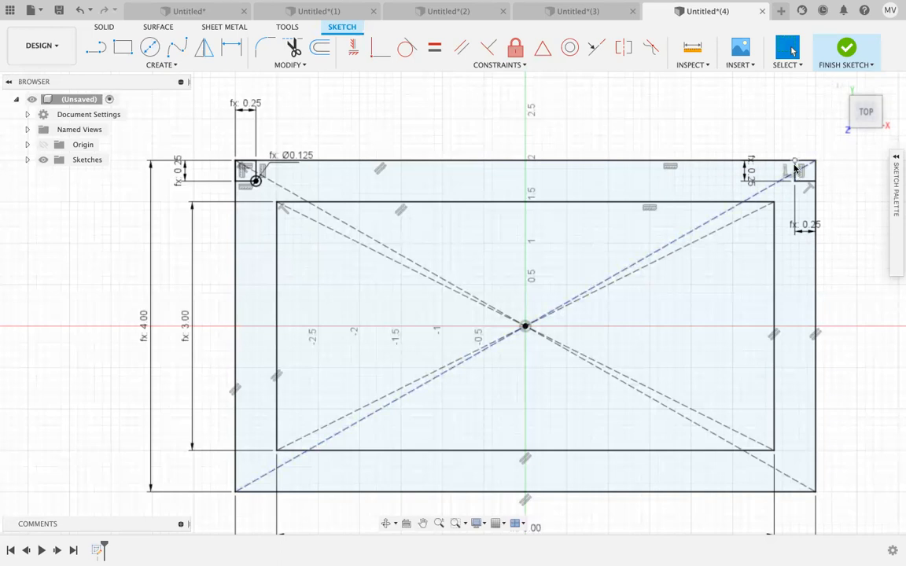
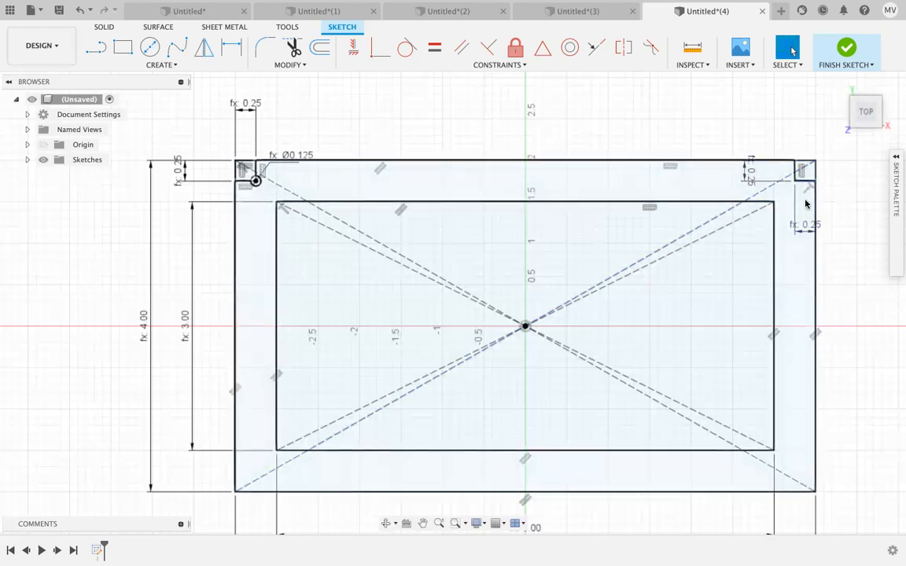
# Step: Undo the coincident constraint and the two short helper lines near the outer rectangle's upper-right corner
pyautogui.hotkey('ctrl', 'z')
pyautogui.hotkey('ctrl', 'z')
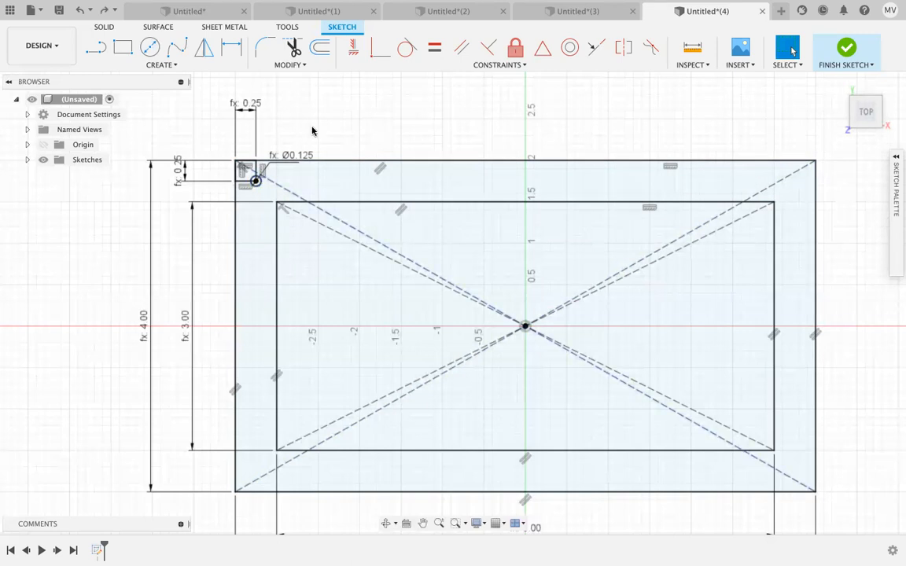
# Step: Start a rectangular sketch pattern with the corner circle and its center point as the objects
pyautogui.click(160, 66)
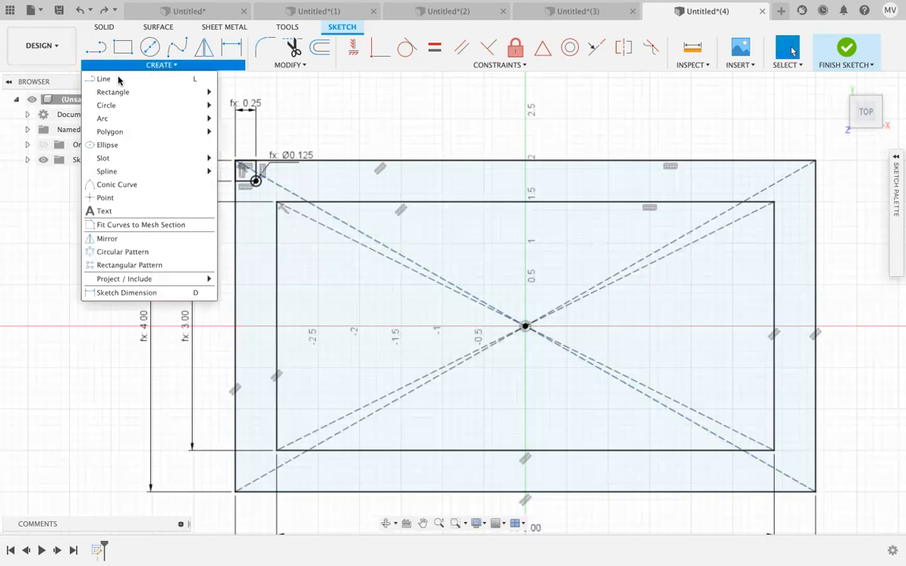
pyautogui.click(112, 266)
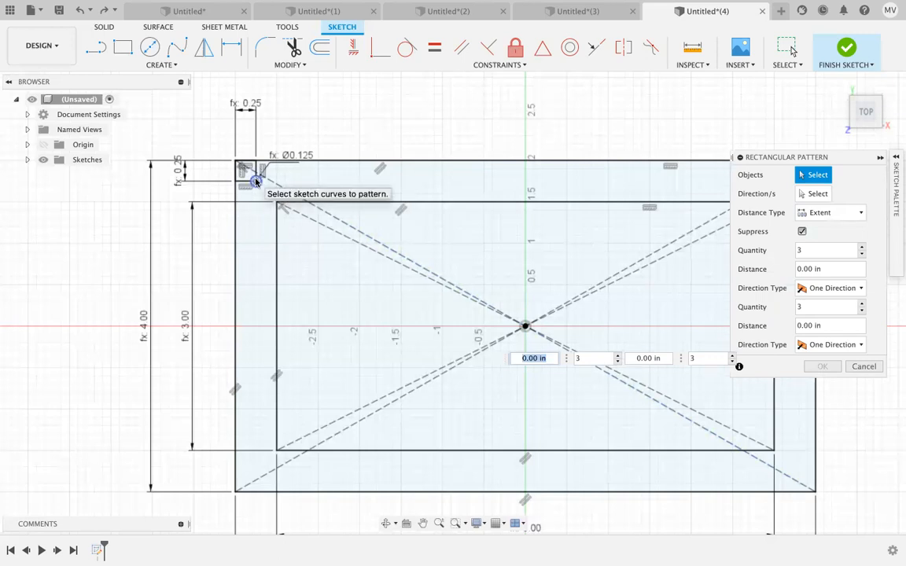
pyautogui.scroll(2, 250, 174)
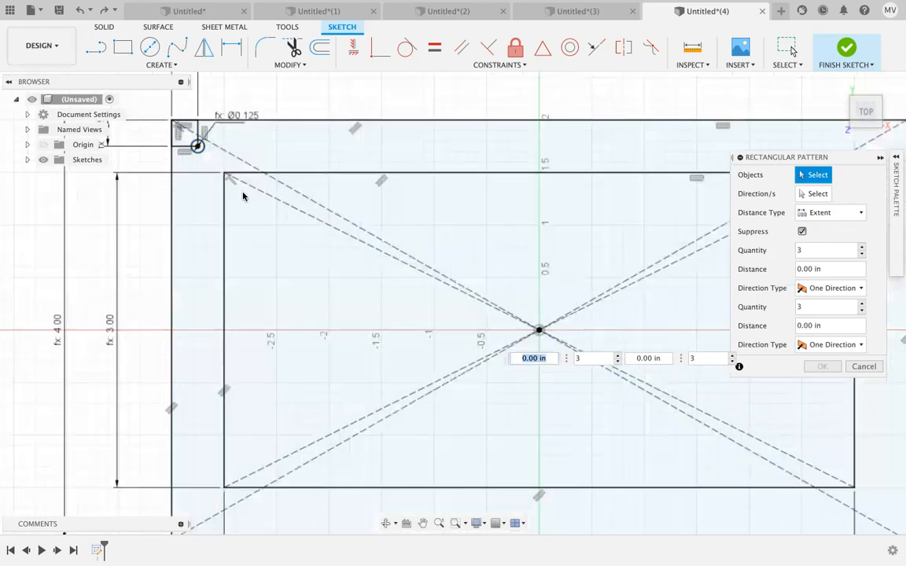
pyautogui.click(197, 148)
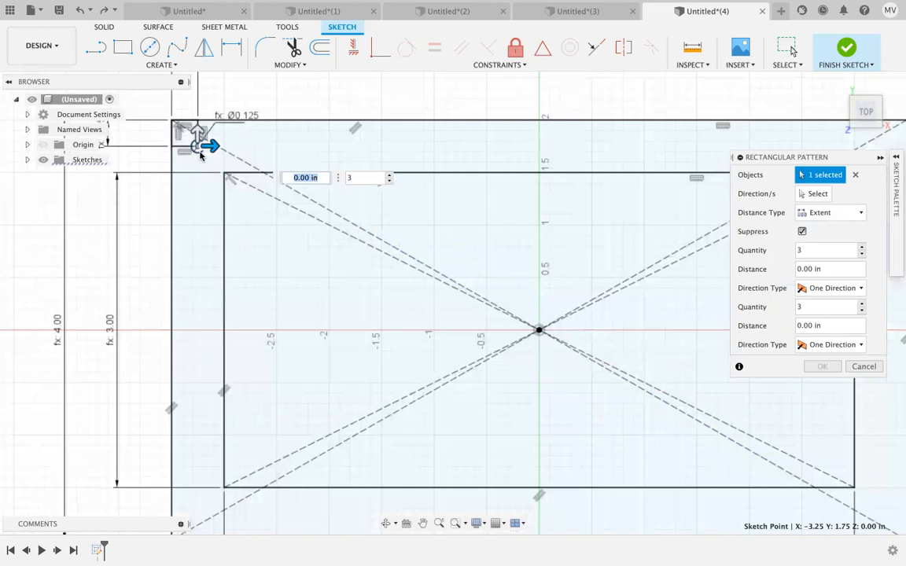
pyautogui.press('Tab')
pyautogui.scroll(1, 198, 131)
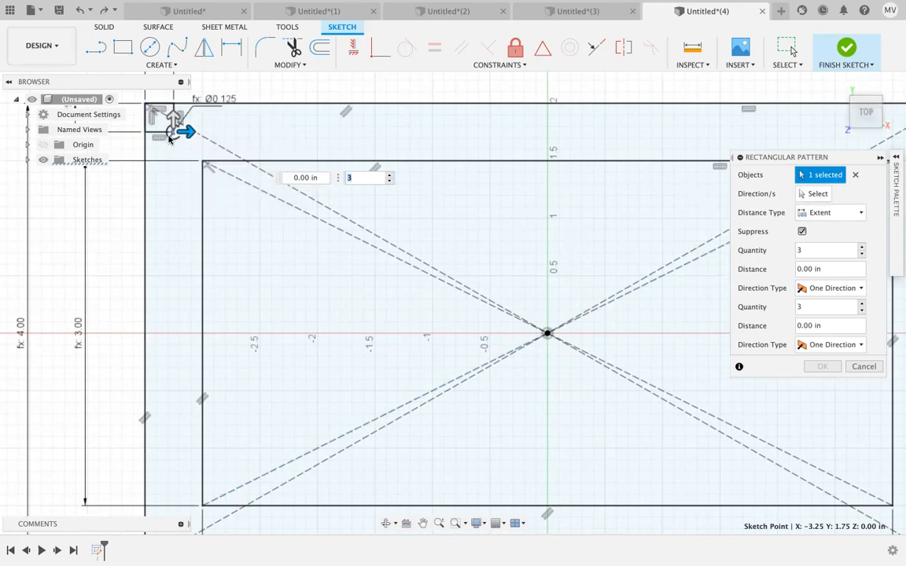
pyautogui.click(173, 138)
pyautogui.click(166, 128)
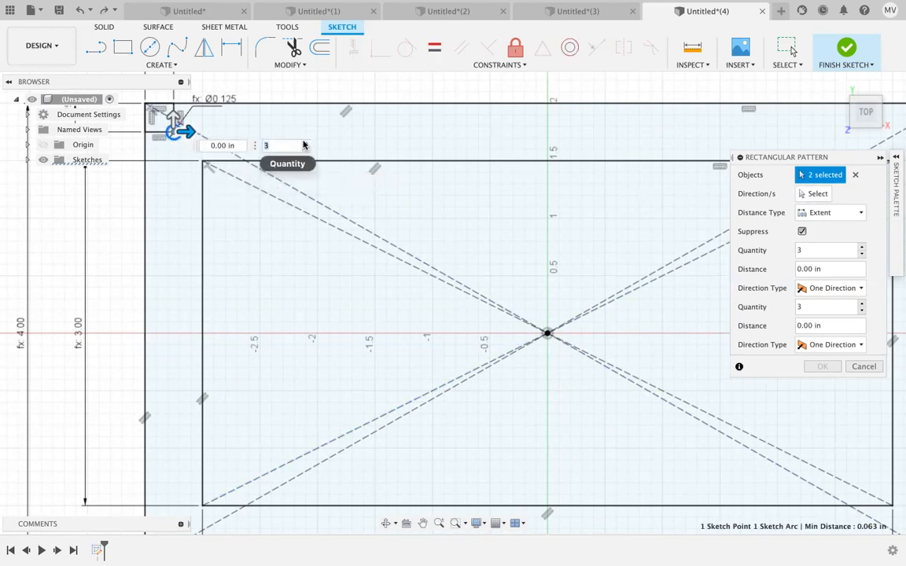
# Step: Set the pattern distances to 2.60 in horizontally and 1 in vertically, and create the pattern
pyautogui.doubleClick(218, 145)
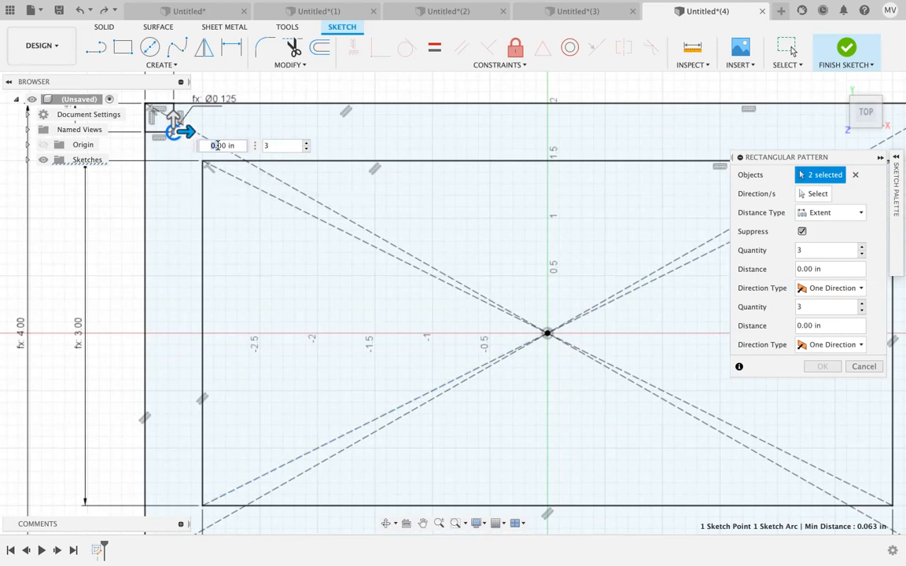
pyautogui.press('BackSpace')
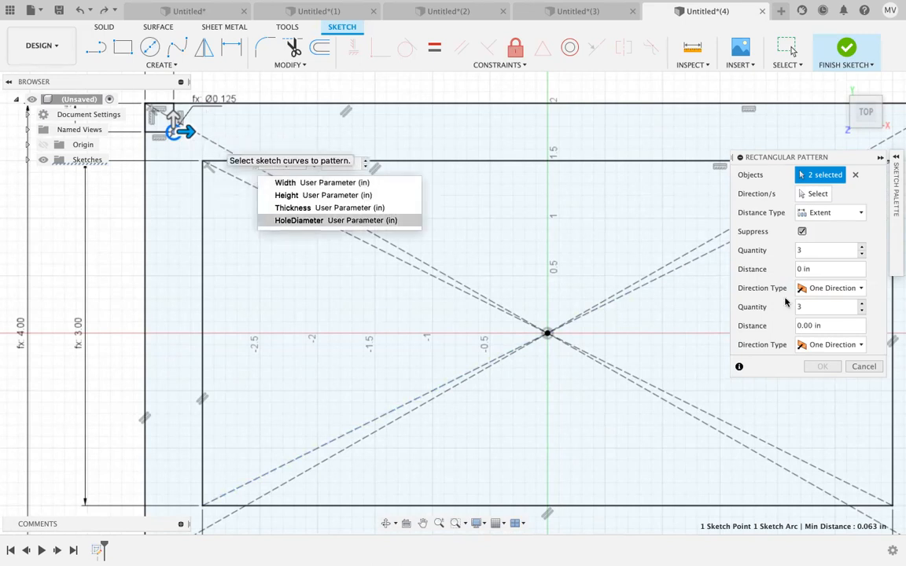
pyautogui.click(807, 270)
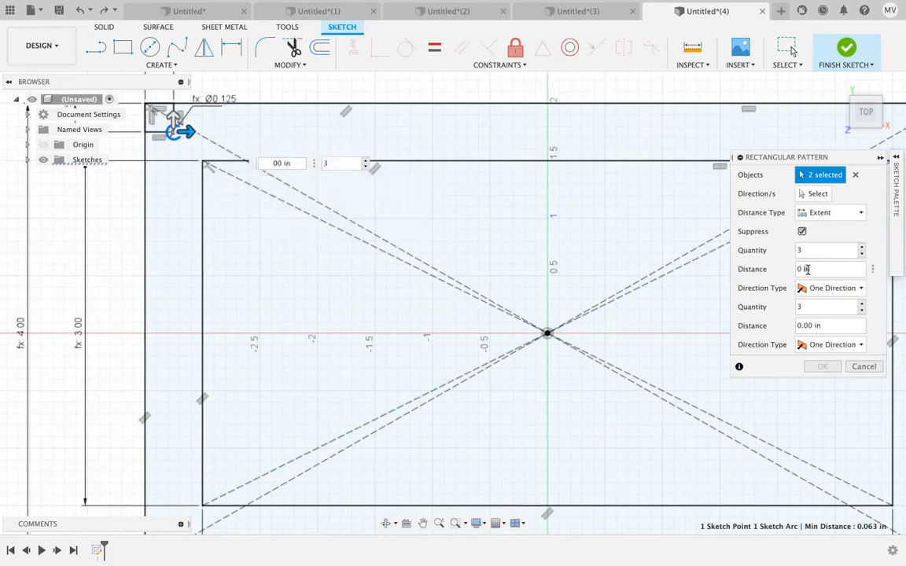
pyautogui.write('1')
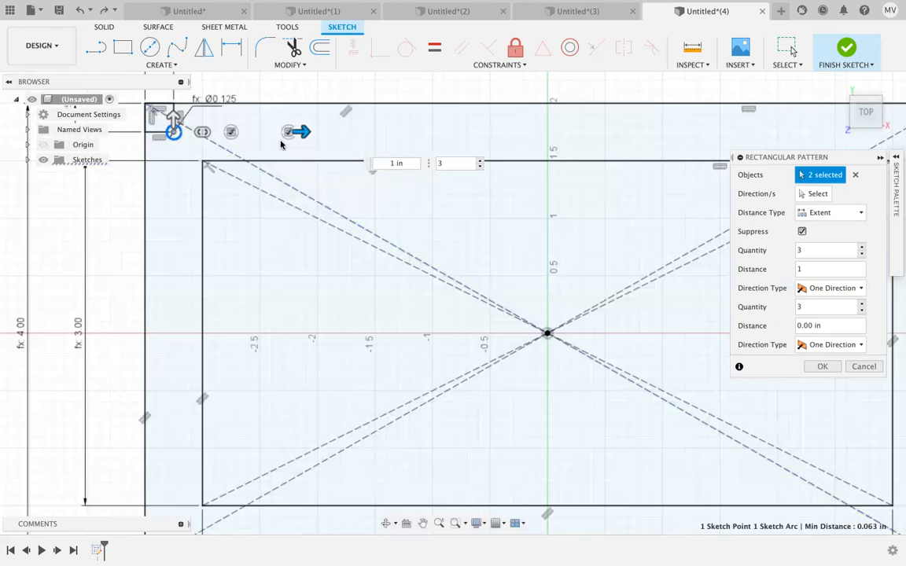
pyautogui.moveTo(311, 131); pyautogui.dragTo(486, 126)
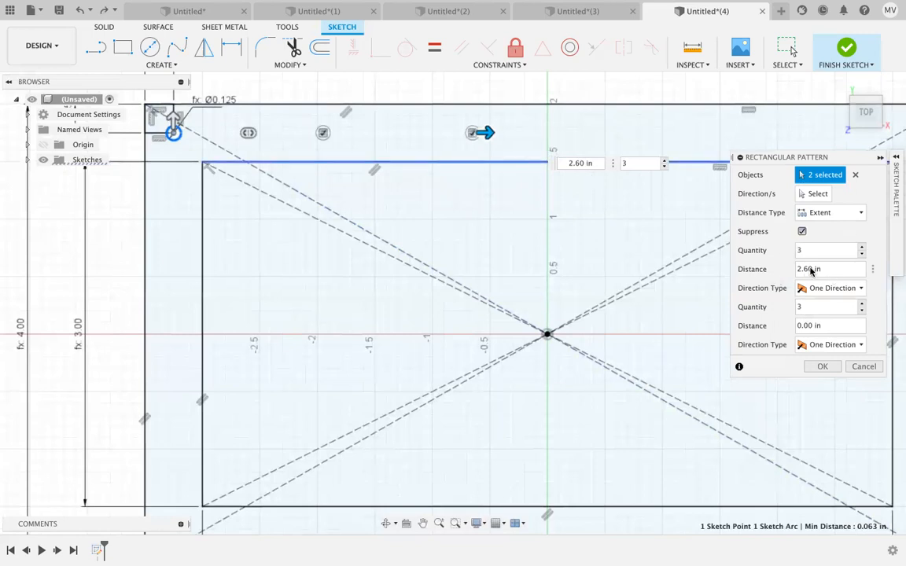
pyautogui.click(799, 324)
pyautogui.write('1')
pyautogui.press('Return')
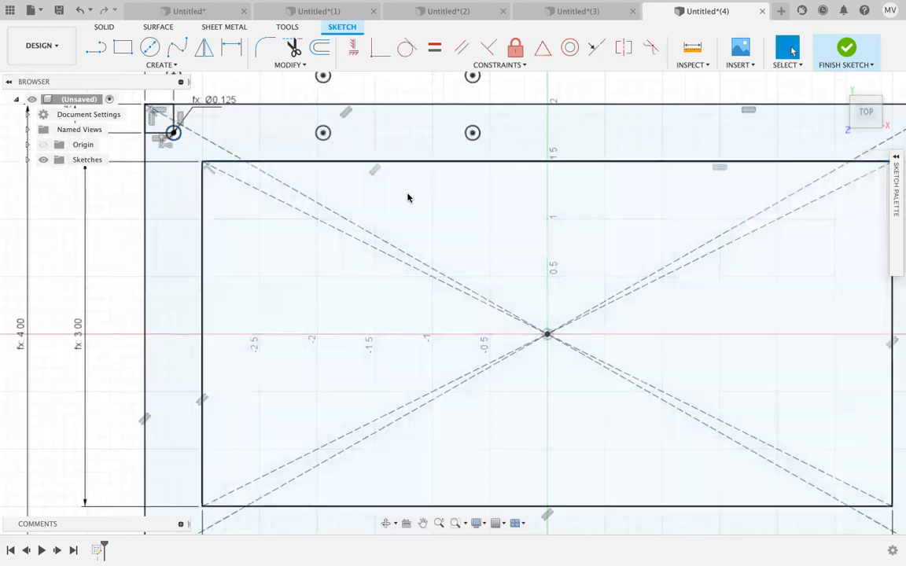
pyautogui.scroll(5, 408, 197)
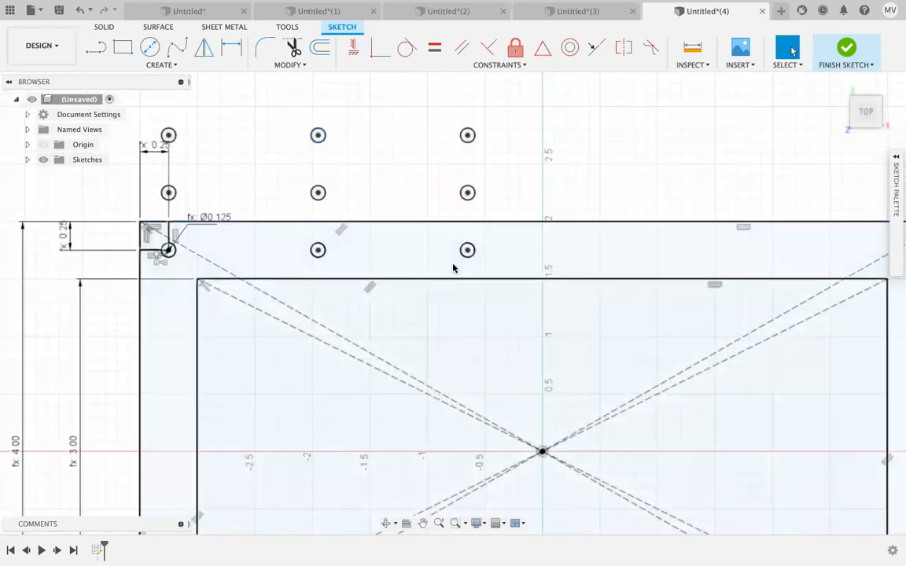
pyautogui.click(322, 198)
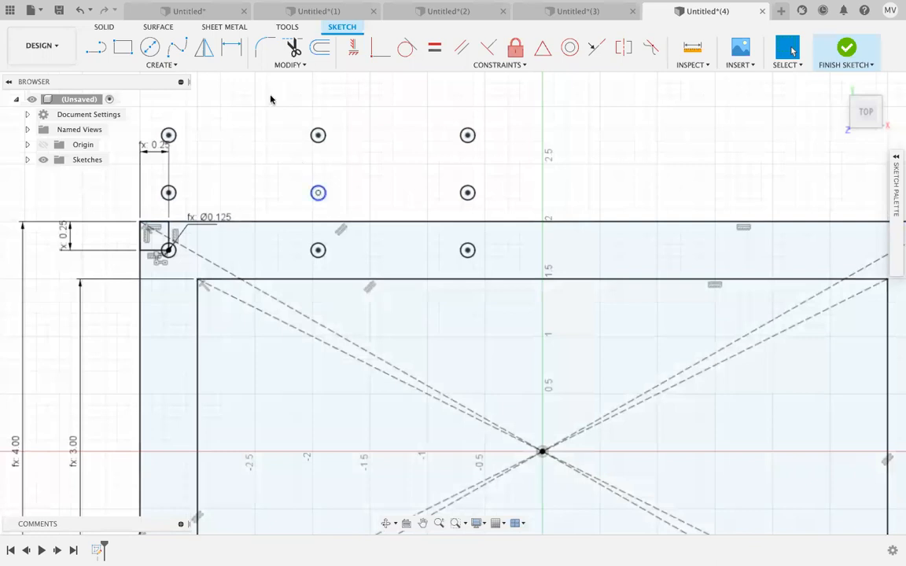
pyautogui.click(335, 208)
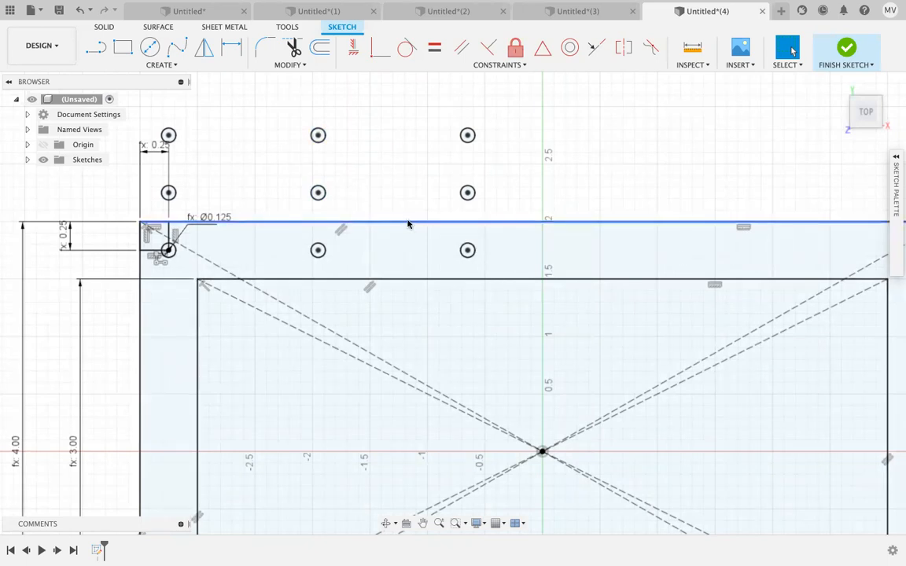
# Step: Open the parameter list, expand the Sketch1 parameters and set the pattern's horizontal quantity d21 to 2
pyautogui.click(291, 65)
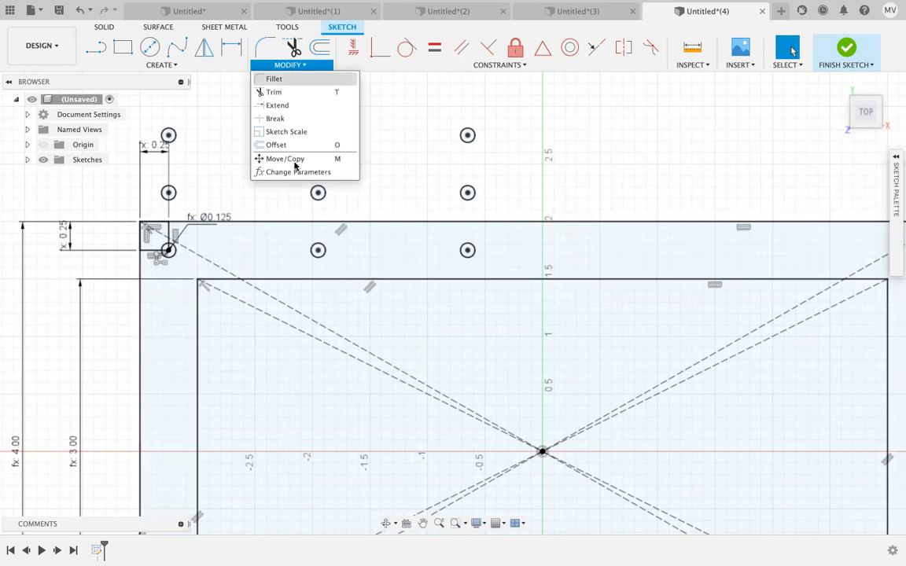
pyautogui.click(297, 171)
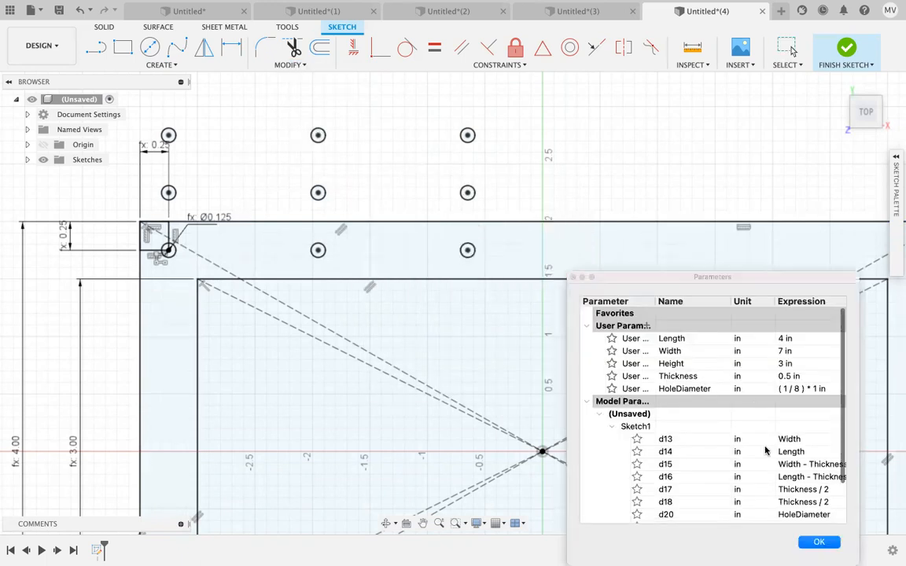
pyautogui.scroll(-3, 765, 451)
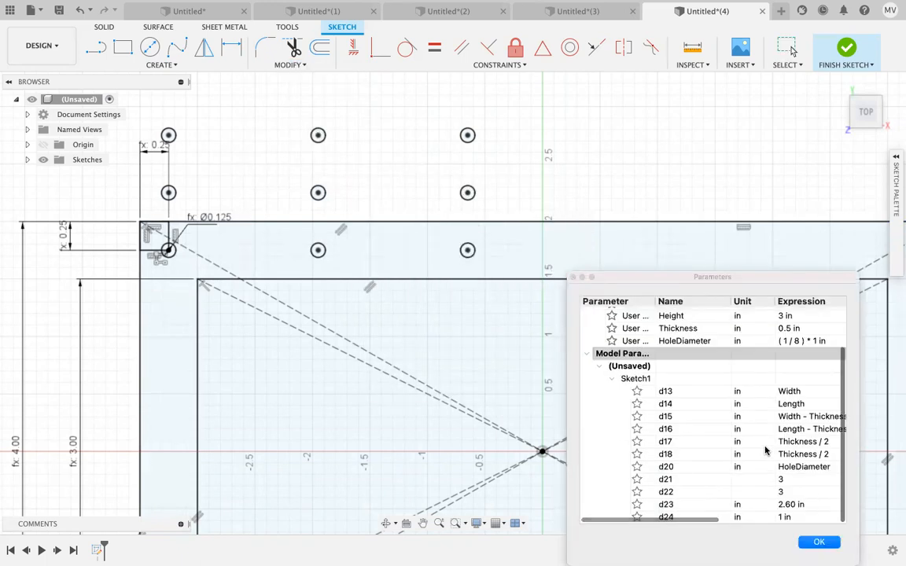
pyautogui.click(613, 382)
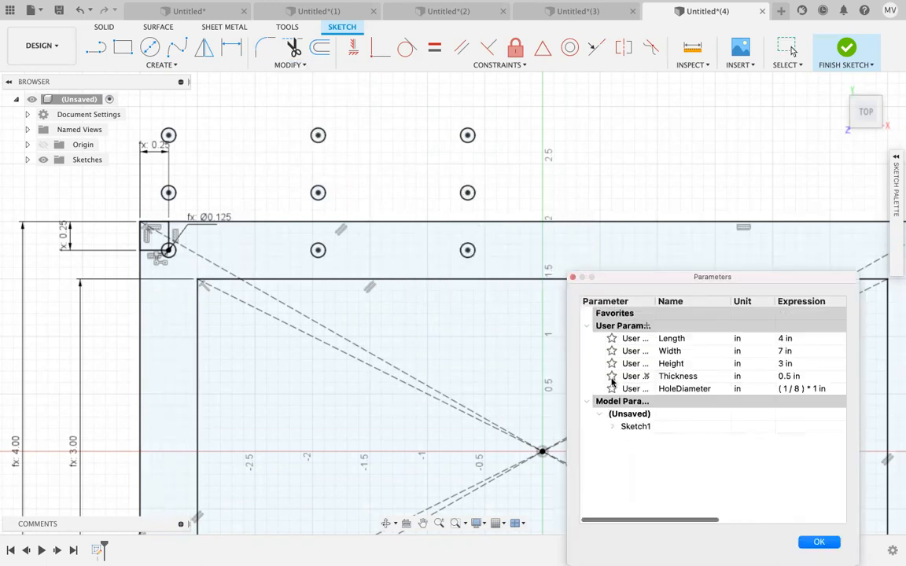
pyautogui.click(611, 426)
pyautogui.scroll(-3, 815, 485)
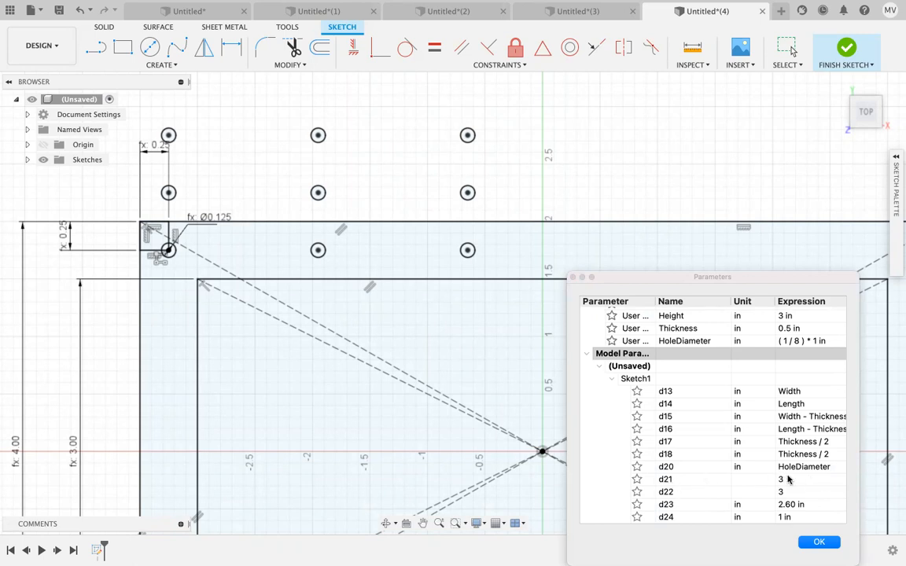
pyautogui.click(786, 481)
pyautogui.write('2')
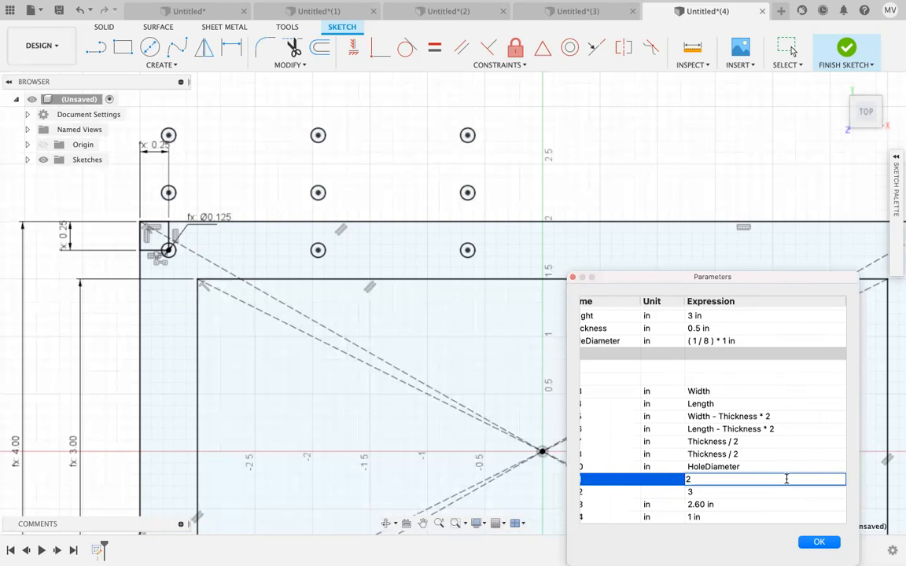
pyautogui.press('Return')
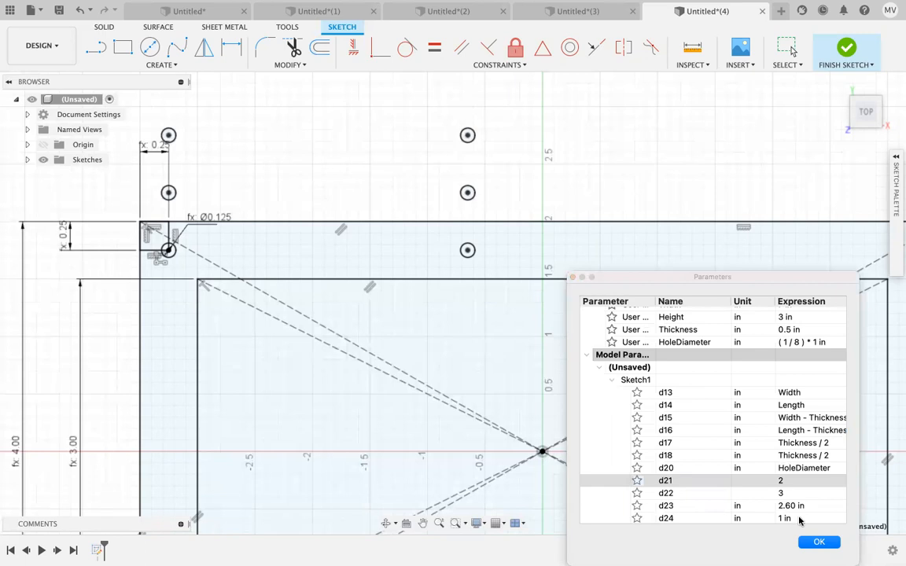
# Step: Set the pattern's horizontal distance d23 to 1 in and close the parameter list
pyautogui.hscroll(2, 792, 498)
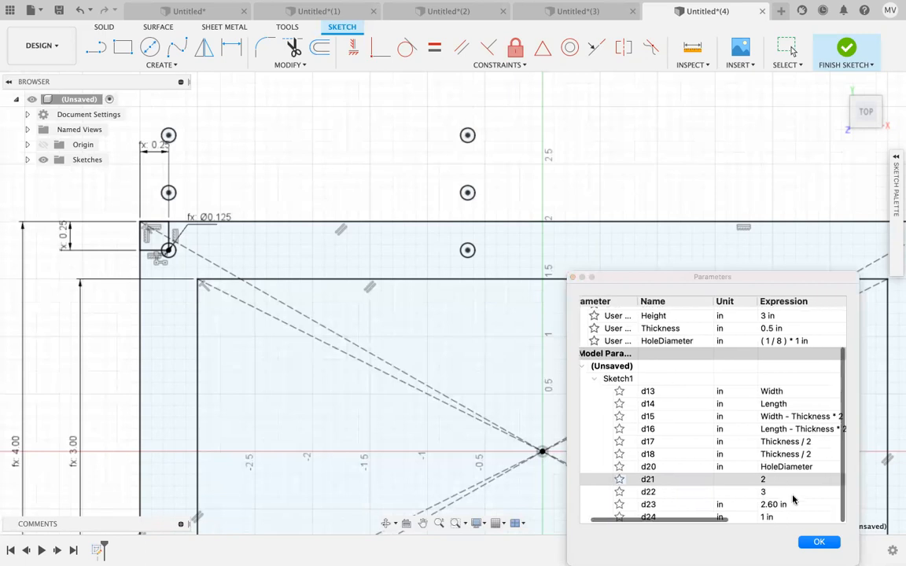
pyautogui.click(762, 504)
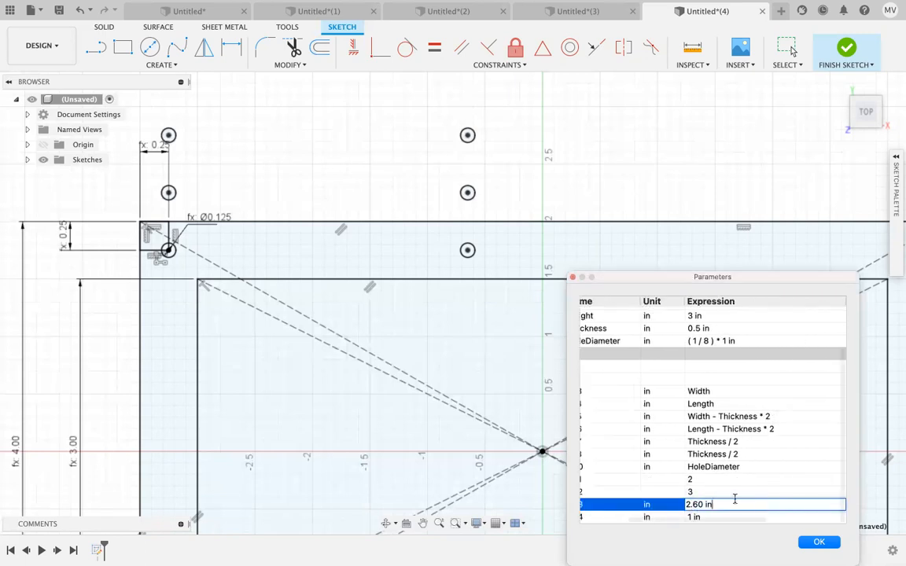
pyautogui.write('1')
pyautogui.press('Return')
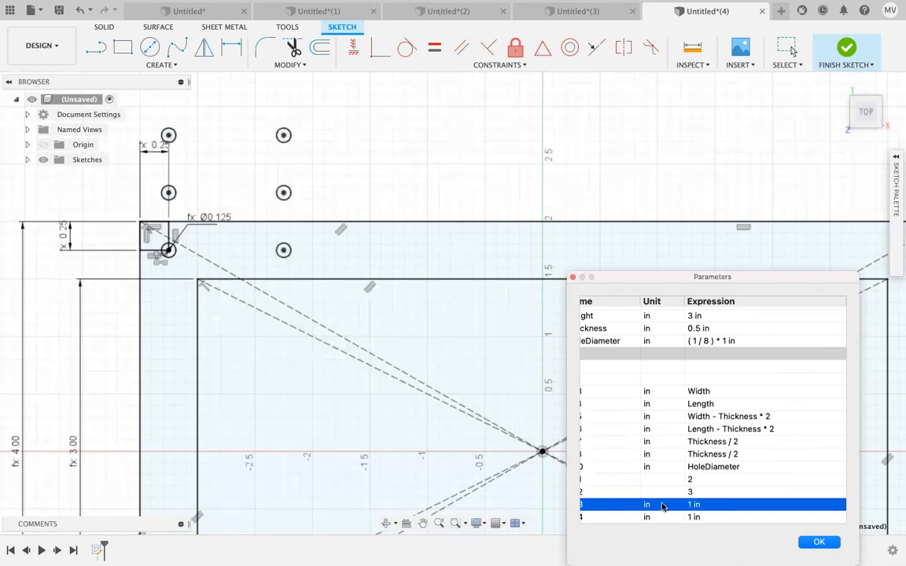
pyautogui.click(818, 542)
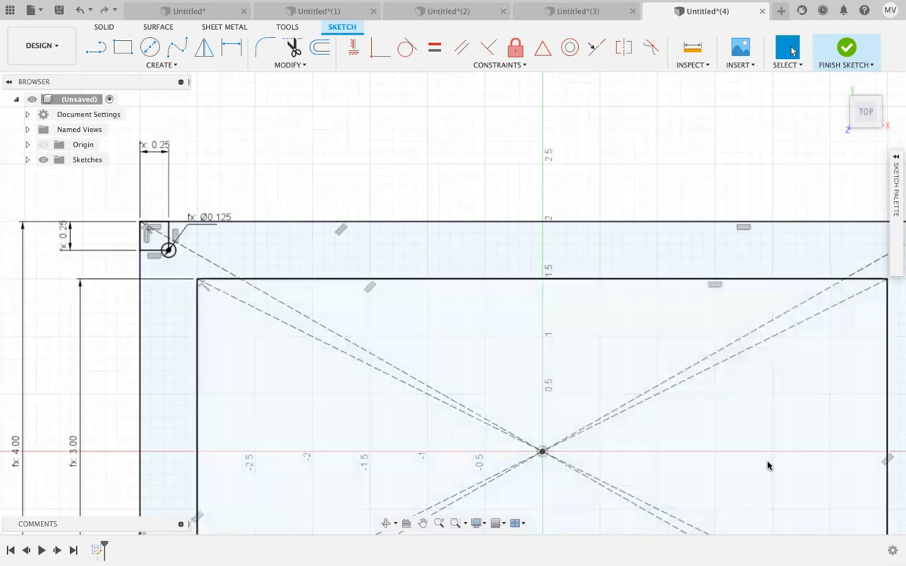
pyautogui.click(161, 64)
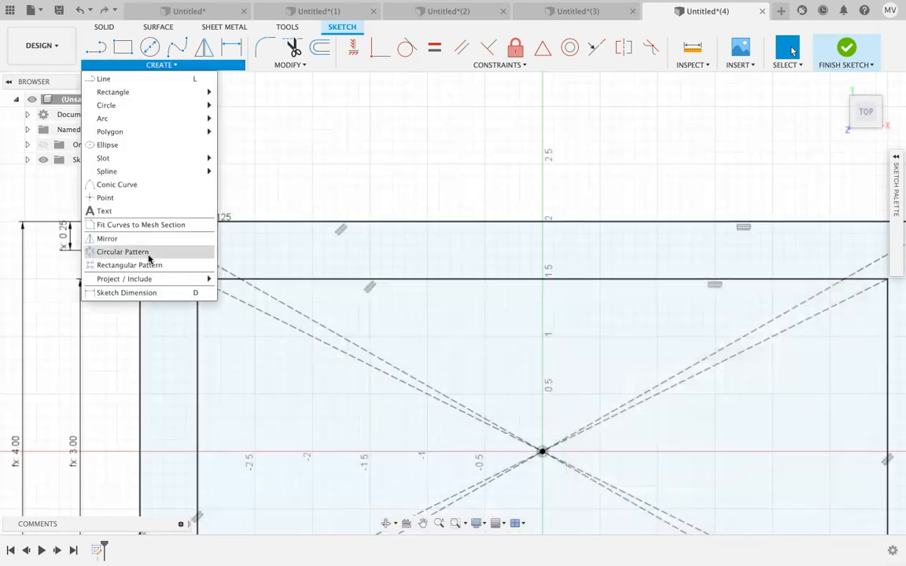
pyautogui.click(149, 265)
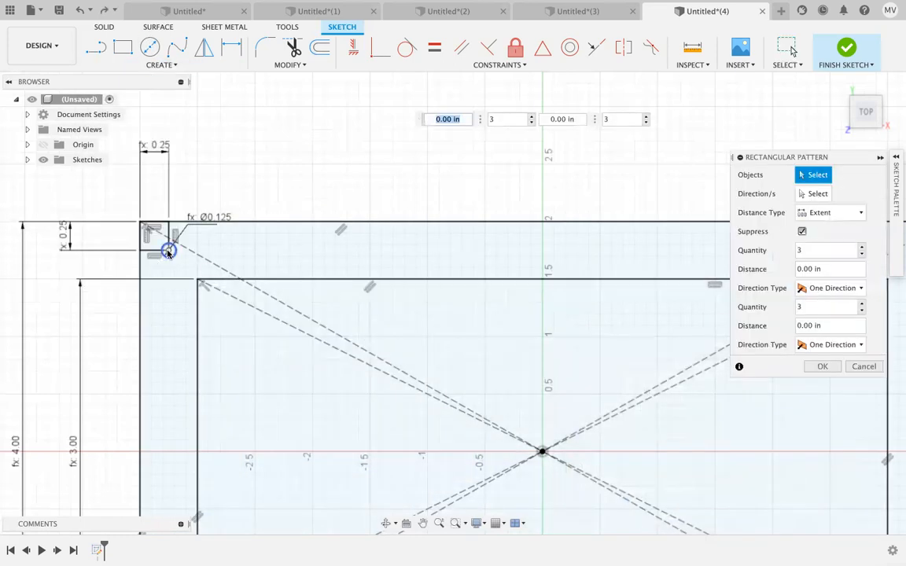
pyautogui.click(168, 250)
pyautogui.click(169, 251)
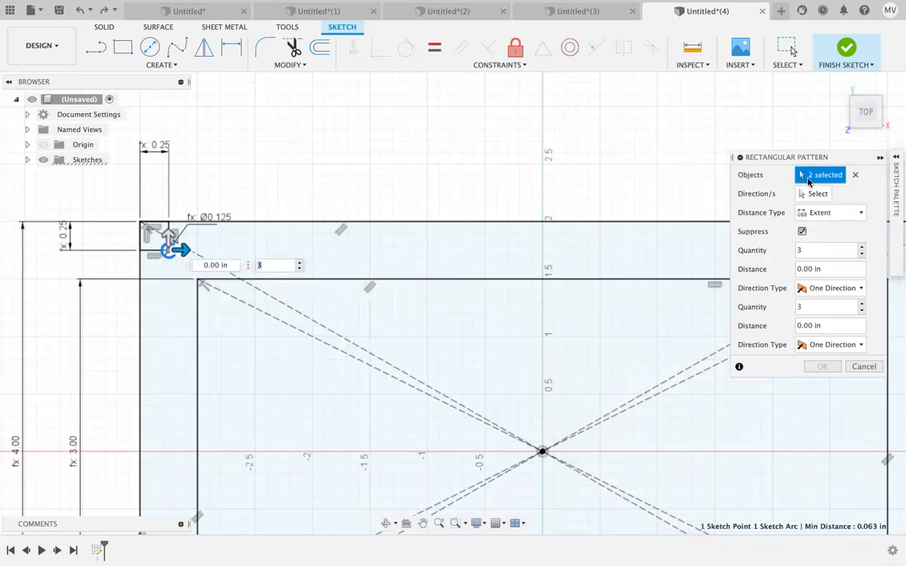
pyautogui.click(862, 254)
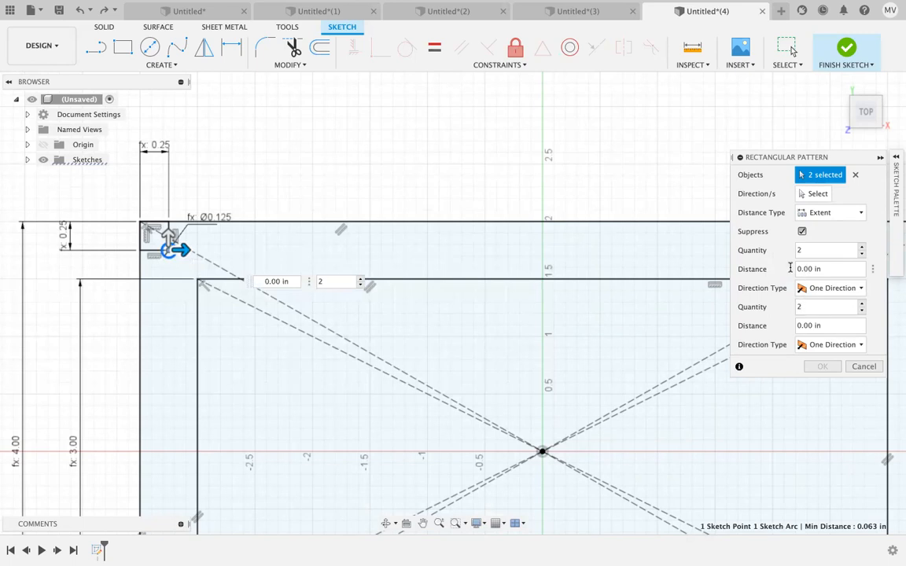
pyautogui.scroll(-3, 519, 298)
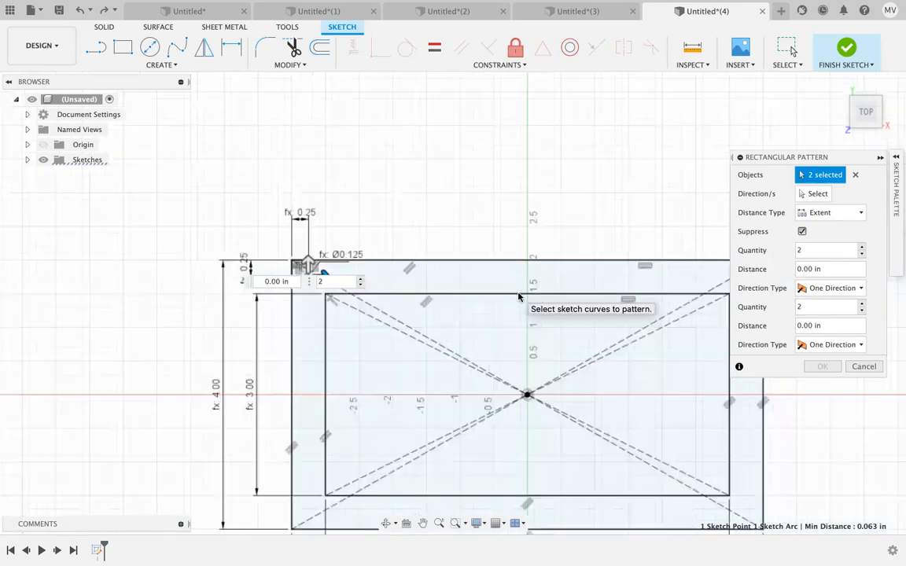
pyautogui.scroll(-2, 519, 297)
pyautogui.scroll(-4, 509, 351)
pyautogui.hscroll(3, 510, 351)
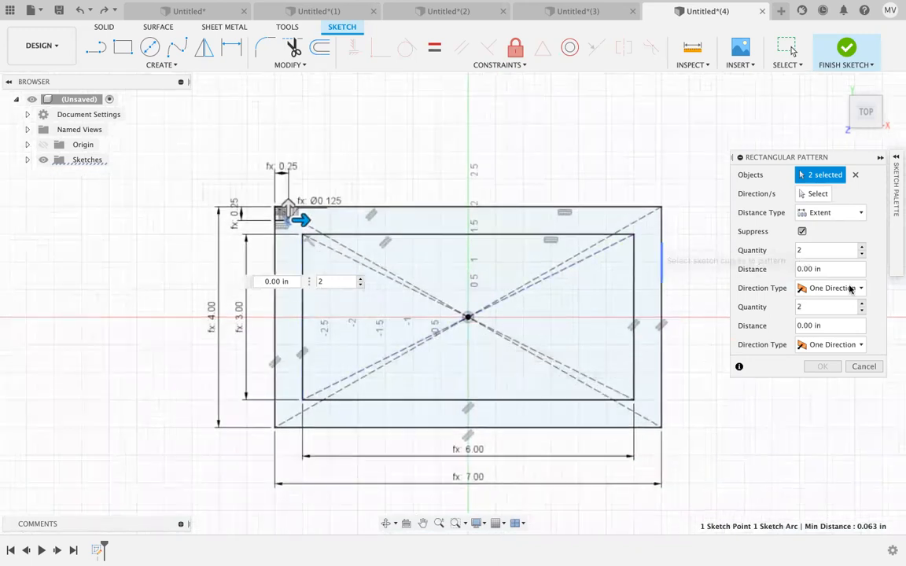
pyautogui.click(807, 269)
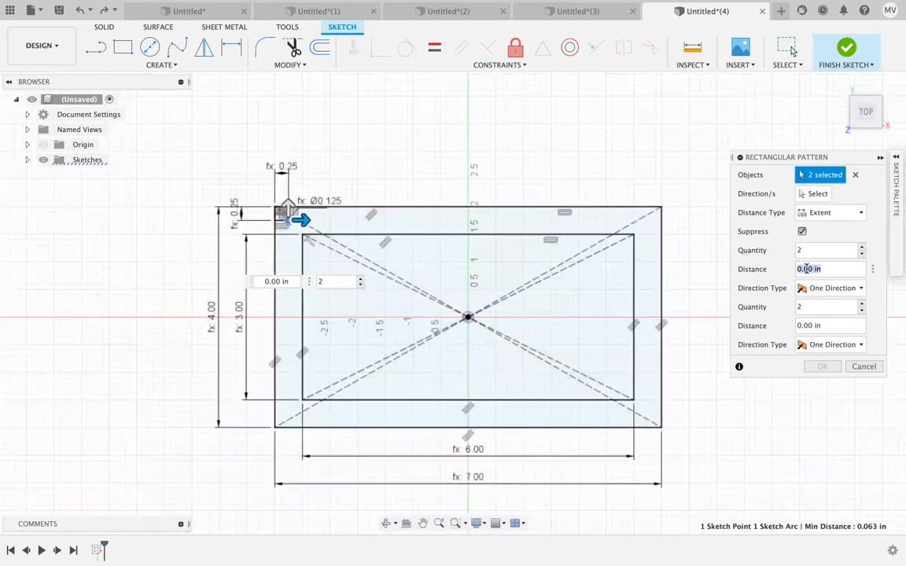
pyautogui.write('wi')
pyautogui.press('Return')
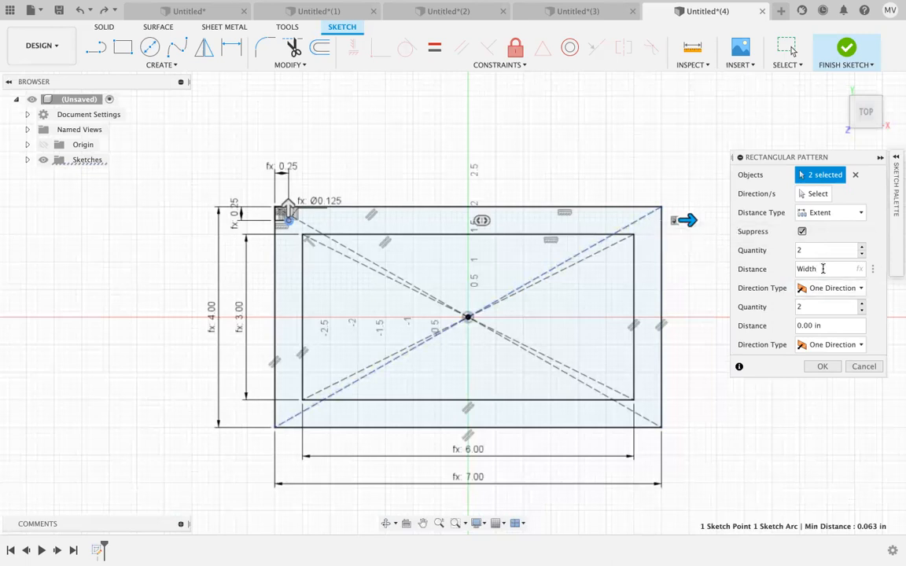
pyautogui.write('t')
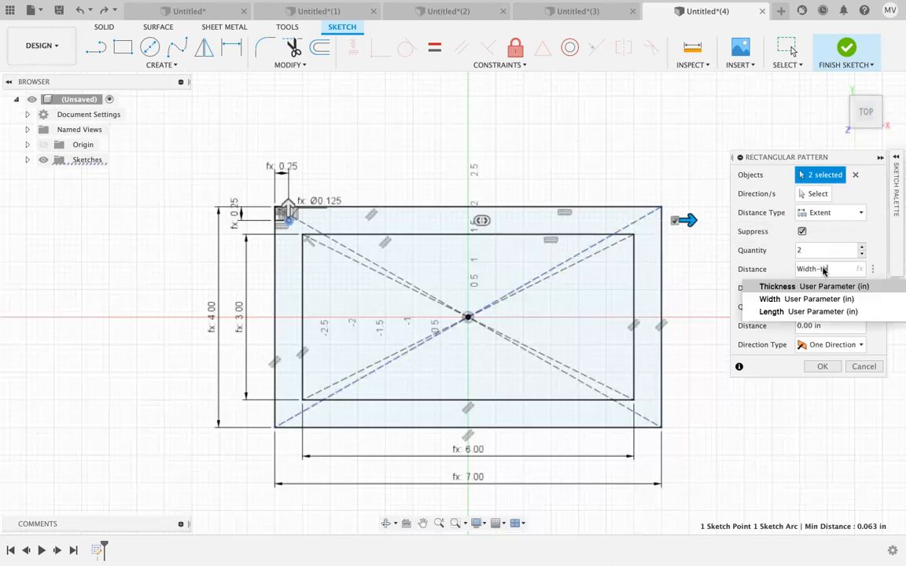
pyautogui.press('Return')
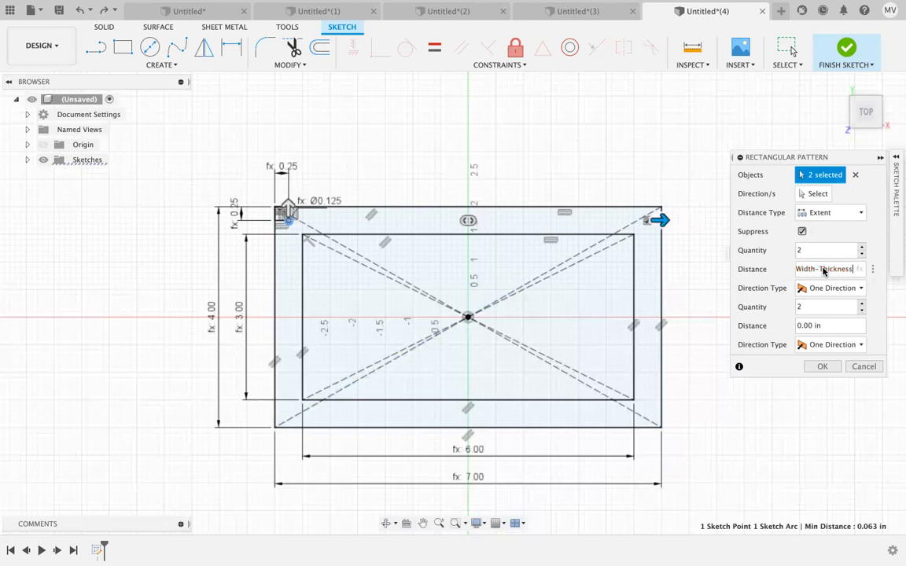
pyautogui.press('Return')
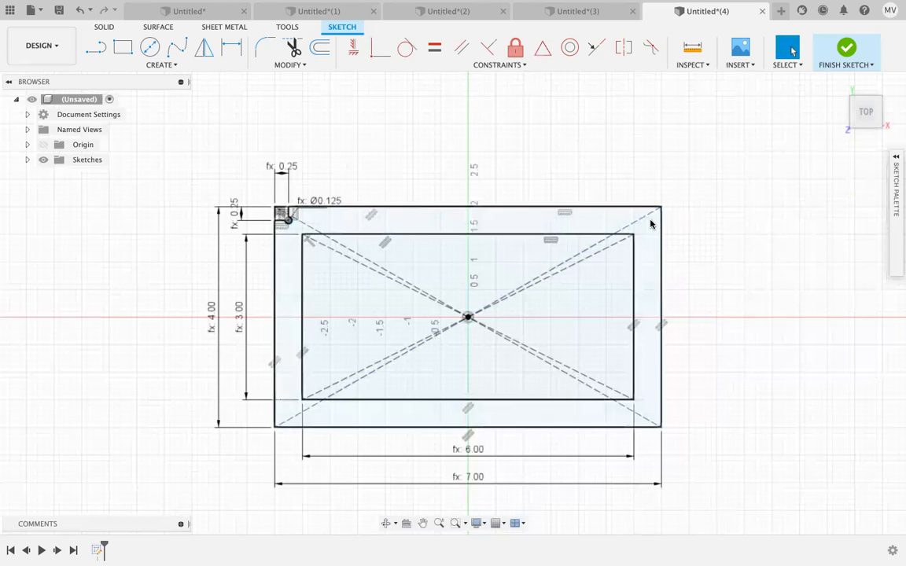
# Step: Start a rectangular sketch pattern of only the corner circle's center point, with a quantity of 2 in both directions
pyautogui.click(290, 65)
pyautogui.click(176, 66)
pyautogui.click(177, 66)
pyautogui.click(177, 66)
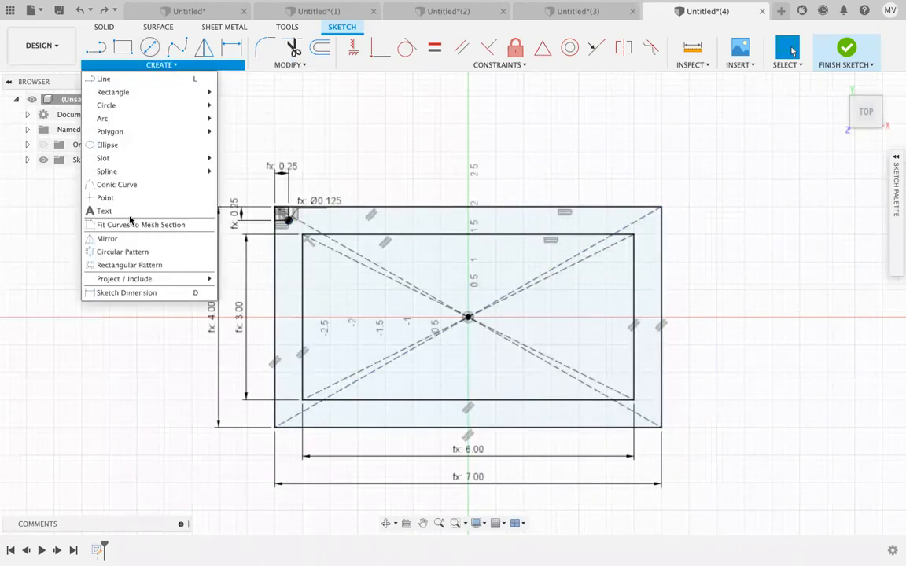
pyautogui.click(122, 266)
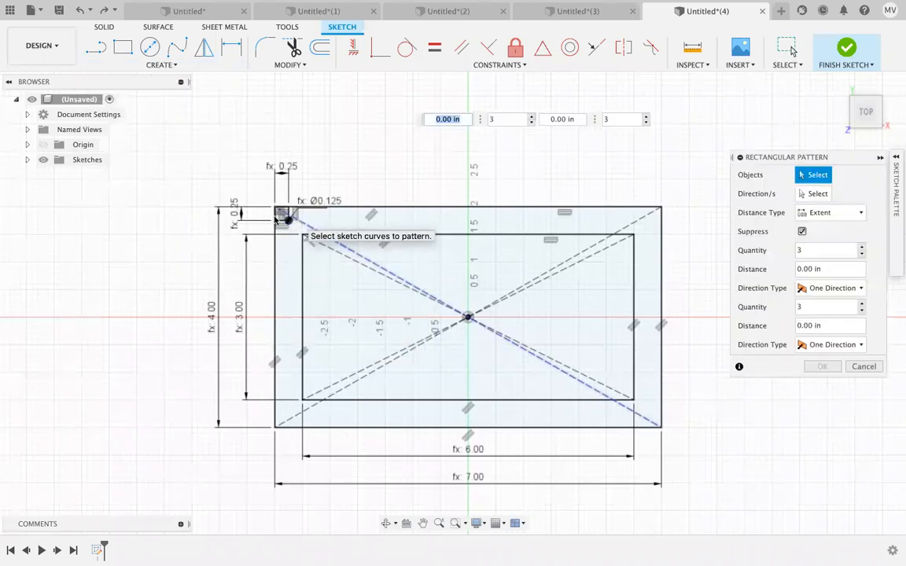
pyautogui.scroll(2, 276, 220)
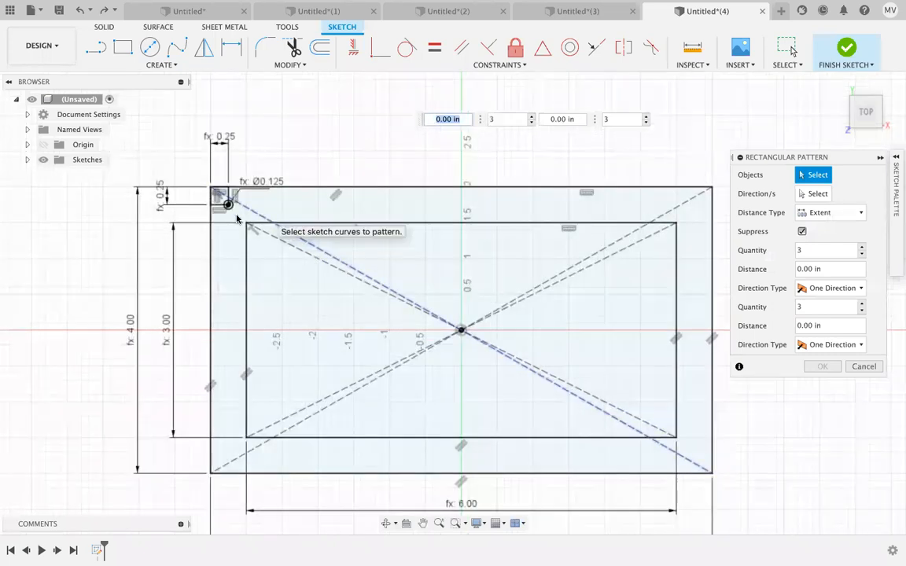
pyautogui.hscroll(-4, 219, 224)
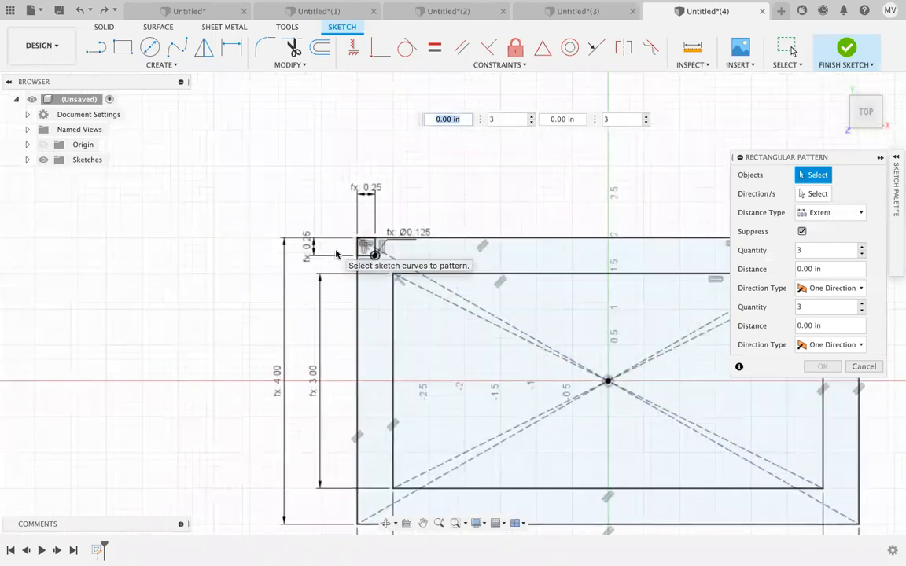
pyautogui.scroll(5, 330, 245)
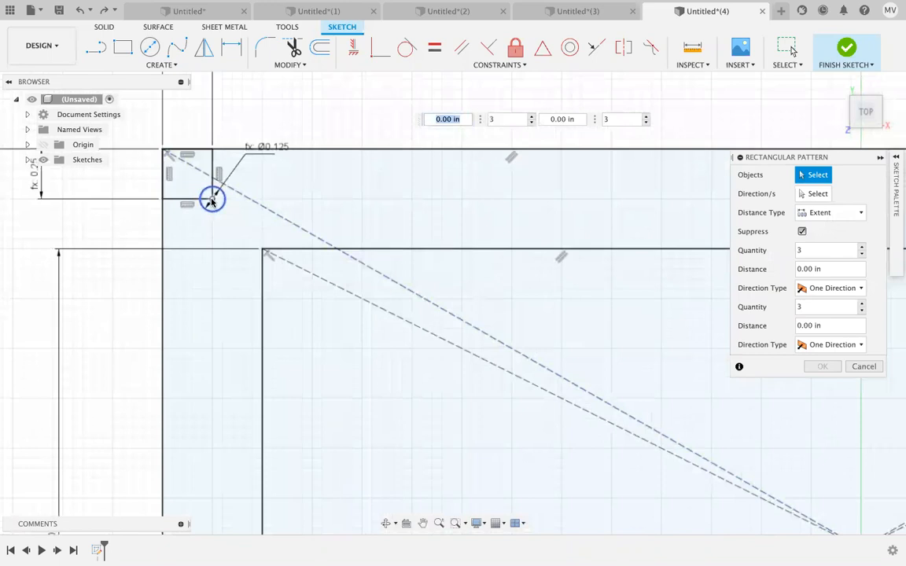
pyautogui.click(214, 202)
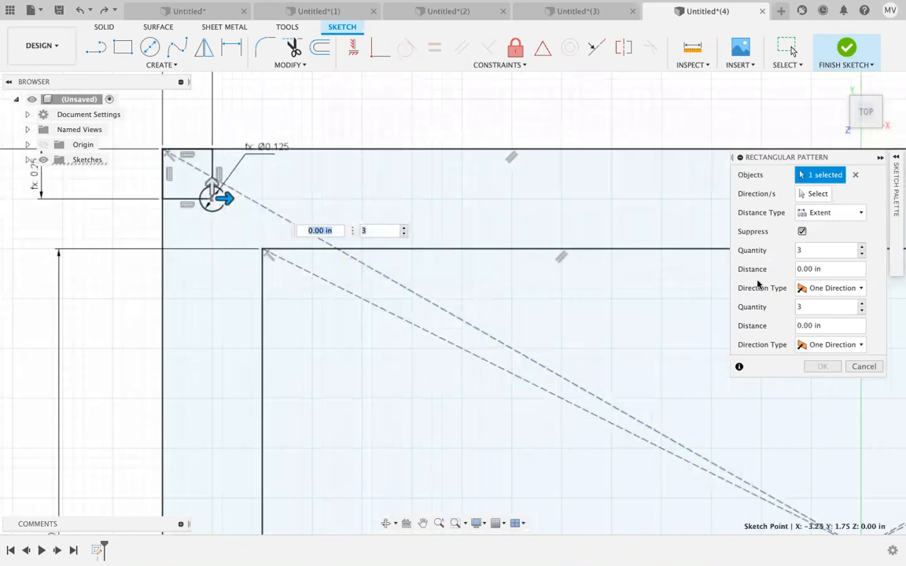
pyautogui.click(861, 254)
pyautogui.click(861, 309)
pyautogui.scroll(-5, 589, 375)
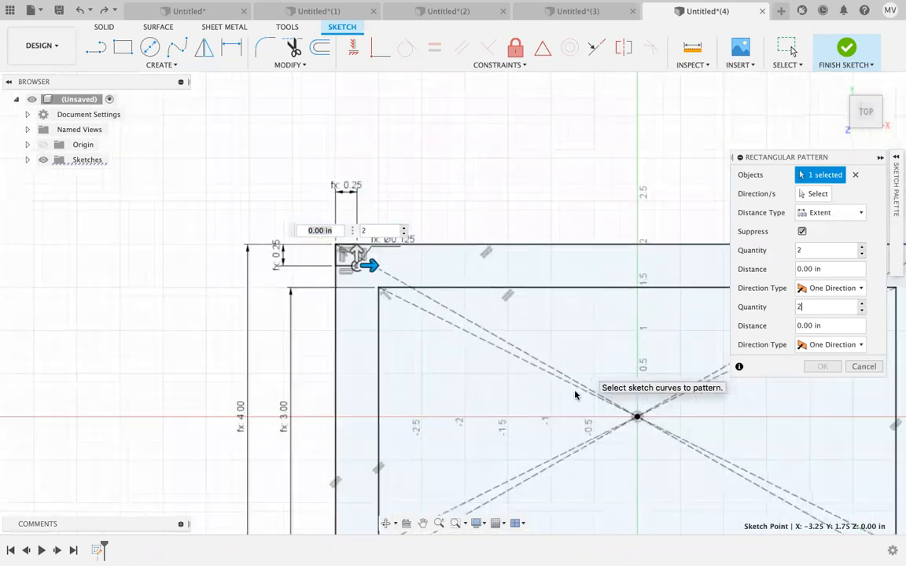
# Step: Set the pattern's horizontal distance to Width-Thickness
pyautogui.click(808, 267)
pyautogui.write('Width-thivck')
pyautogui.press('BackSpace')
pyautogui.press('BackSpace')
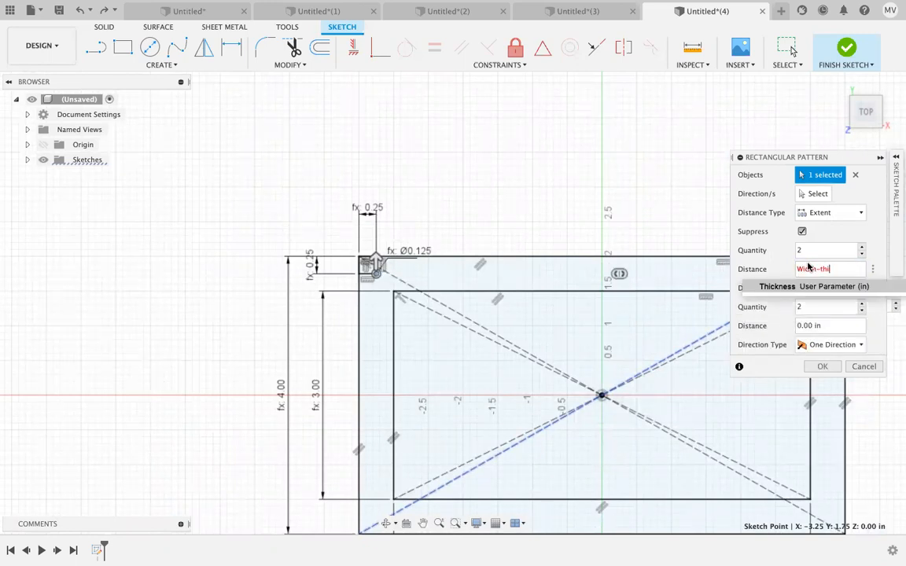
pyautogui.press('Return')
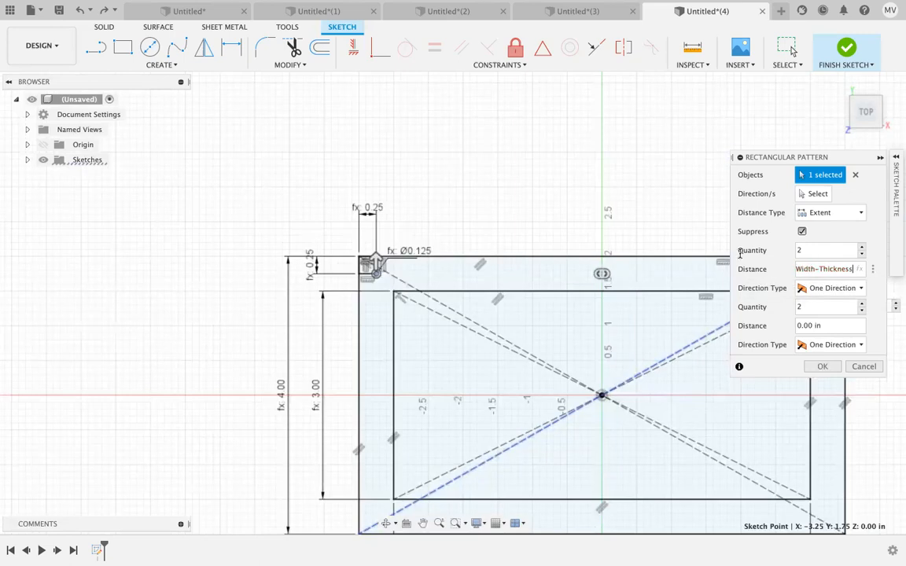
pyautogui.hscroll(6, 559, 272)
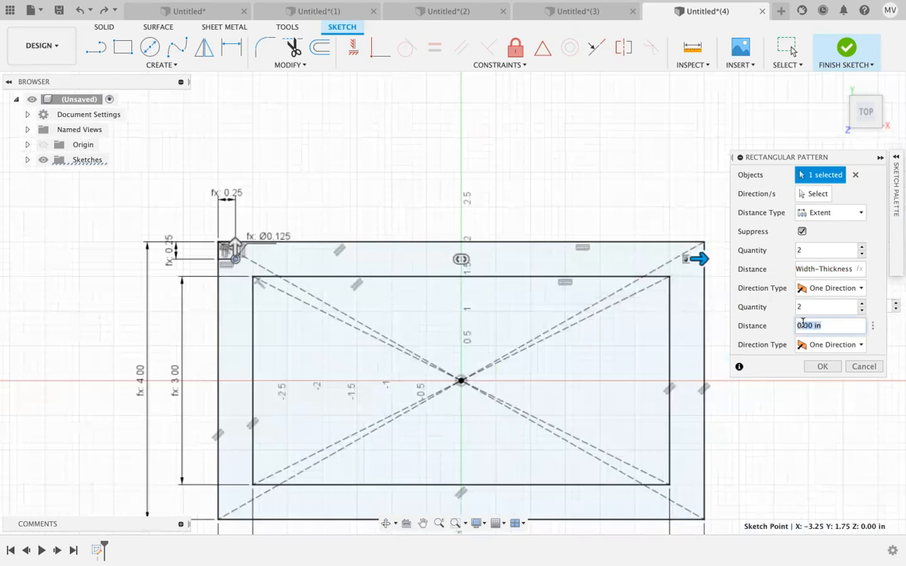
# Step: Set the pattern's vertical distance to the Length parameter
pyautogui.write('l')
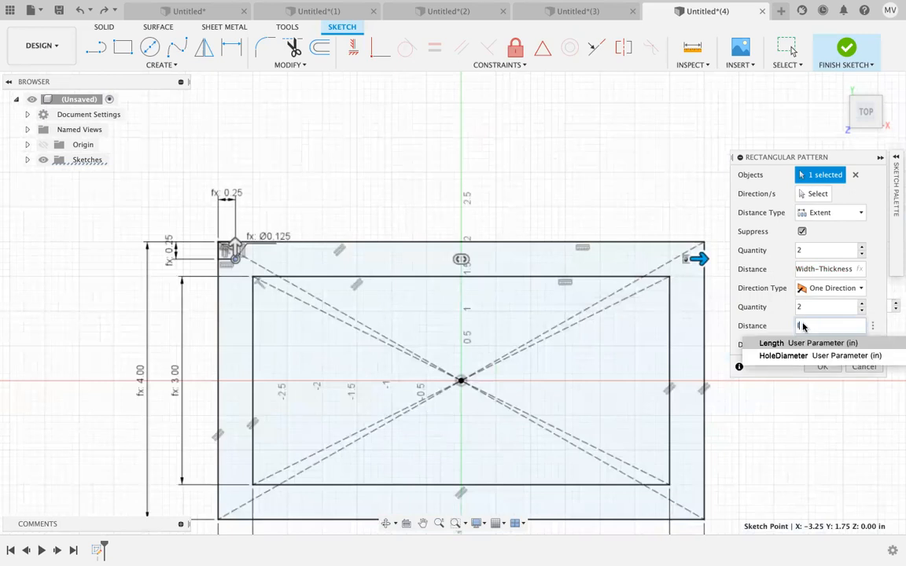
pyautogui.press('Tab')
pyautogui.write('-thic')
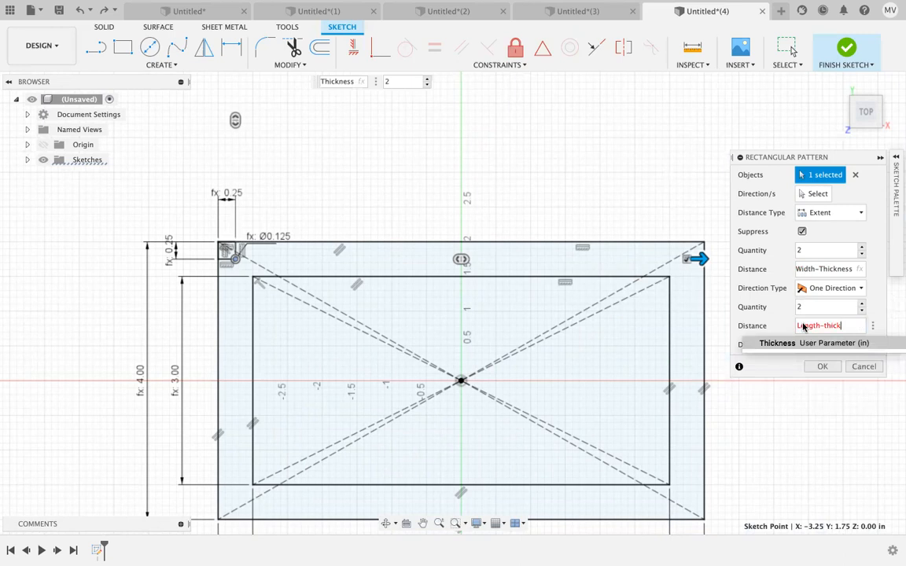
pyautogui.scroll(-3, 505, 313)
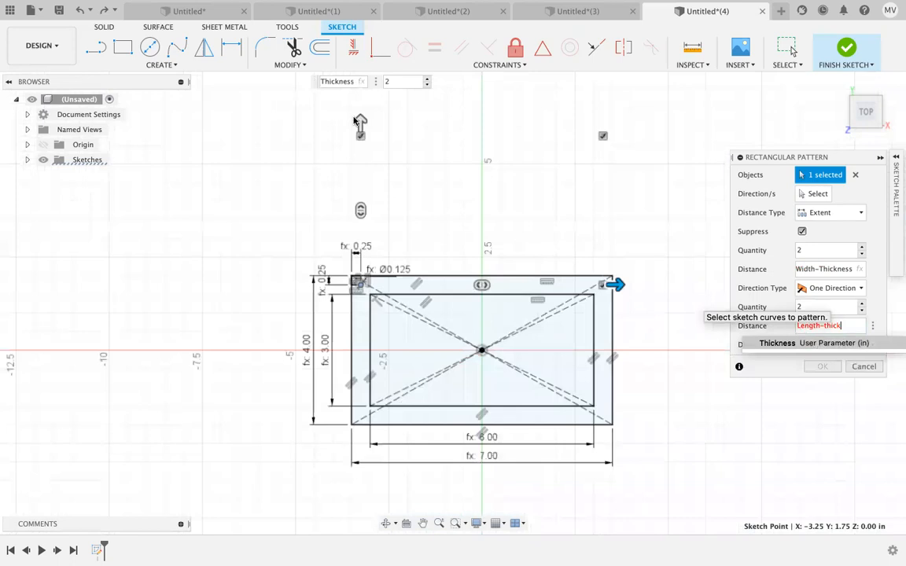
pyautogui.press('BackSpace')
pyautogui.press('BackSpace')
pyautogui.press('BackSpace')
pyautogui.press('BackSpace')
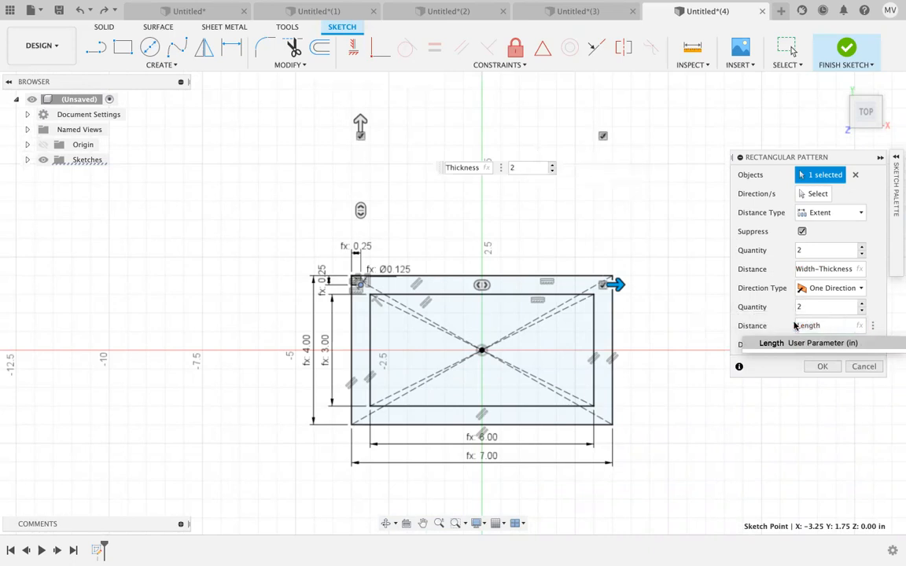
pyautogui.press('Return')
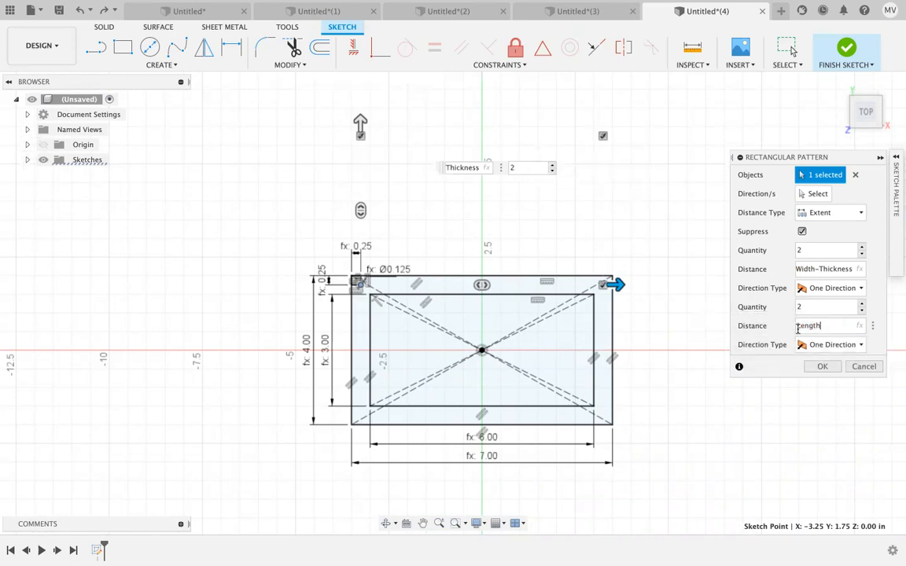
# Step: Change the pattern's vertical distance to -Length+Thickness and create the pattern
pyautogui.click(799, 328)
pyautogui.write('-')
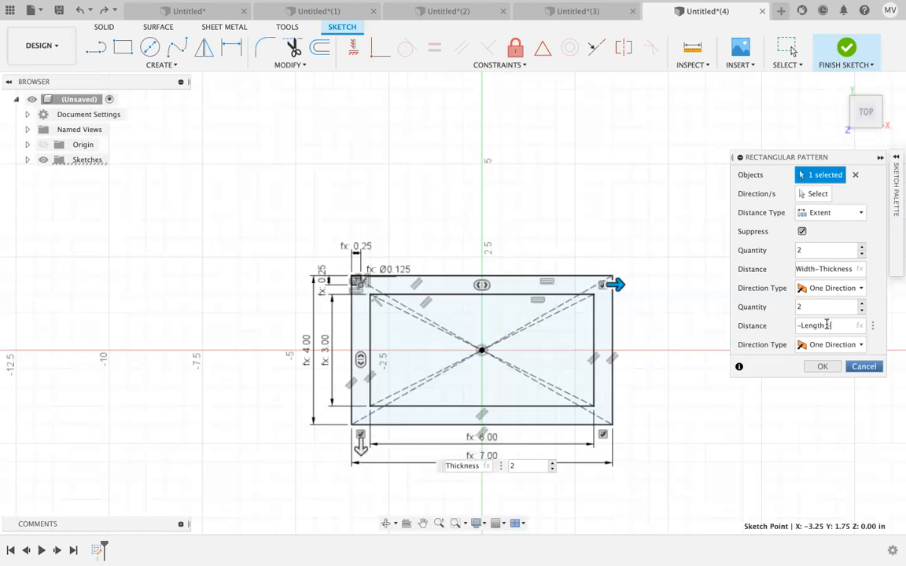
pyautogui.write('th')
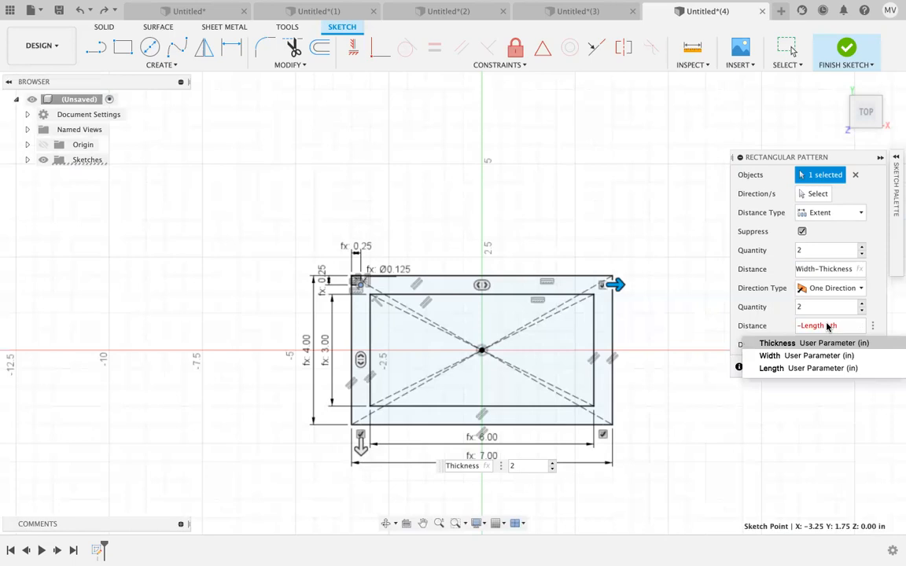
pyautogui.press('Return')
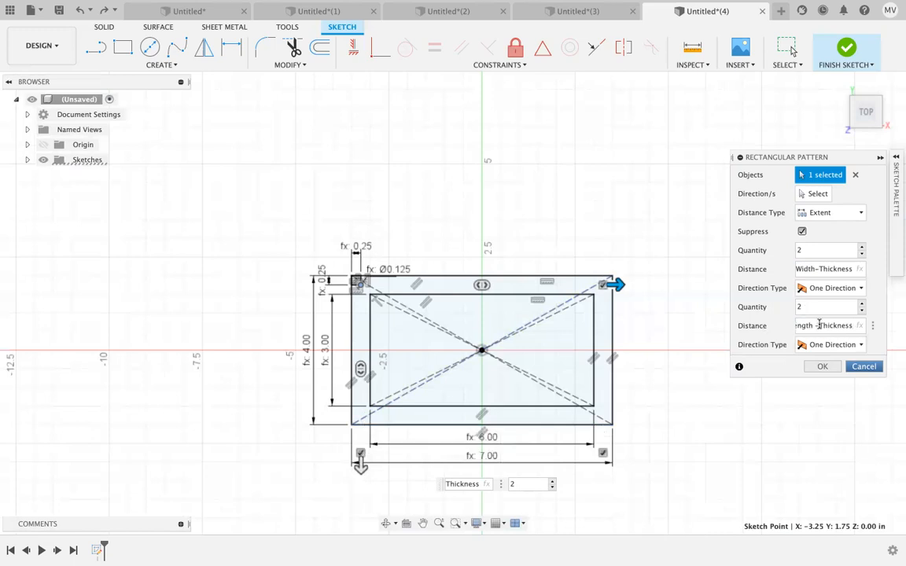
pyautogui.press('BackSpace')
pyautogui.write('+')
pyautogui.click(873, 371)
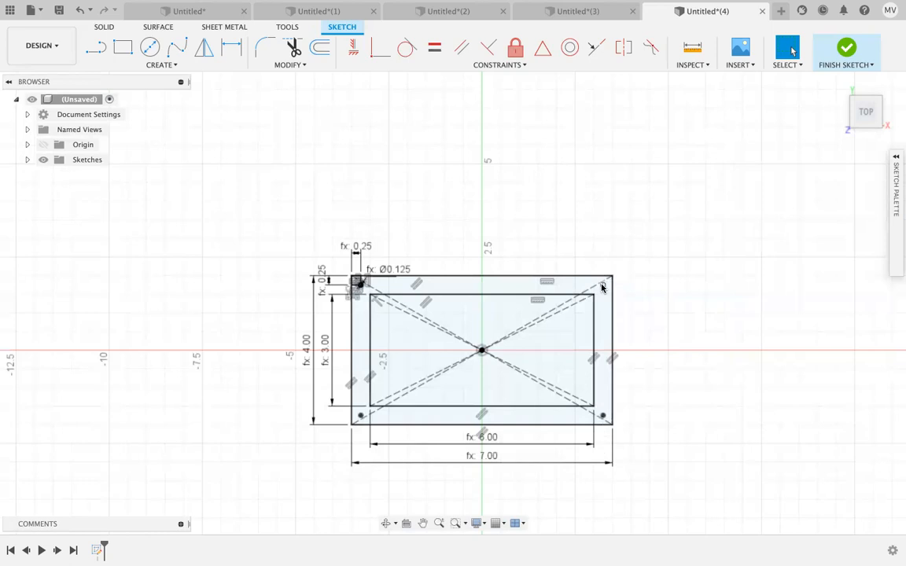
# Step: Open the parameter list and set the Width user parameter to 4 in
pyautogui.scroll(4, 602, 288)
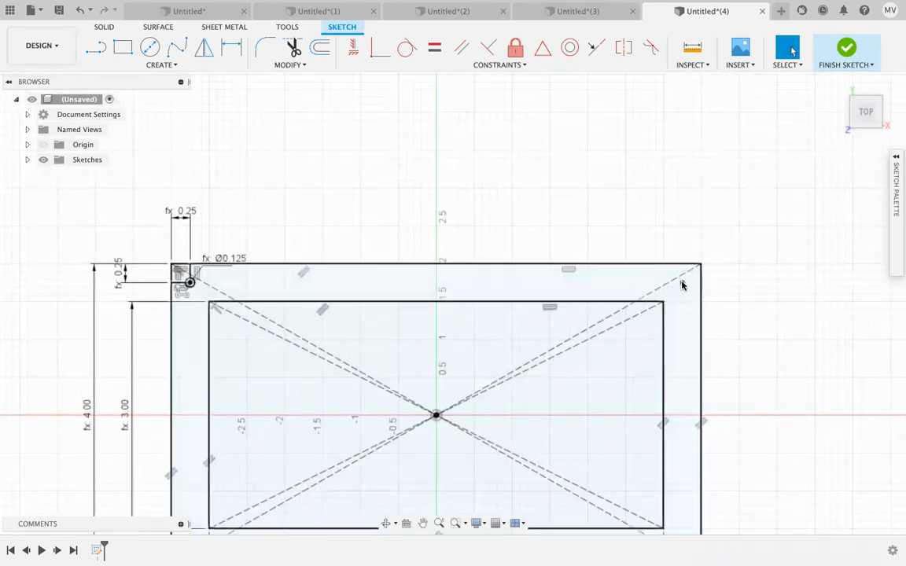
pyautogui.click(291, 65)
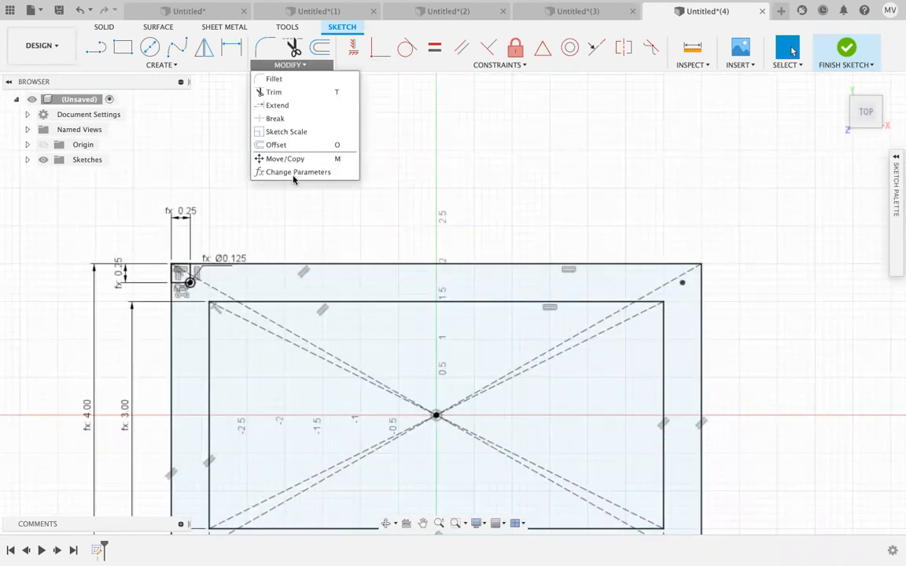
pyautogui.click(293, 174)
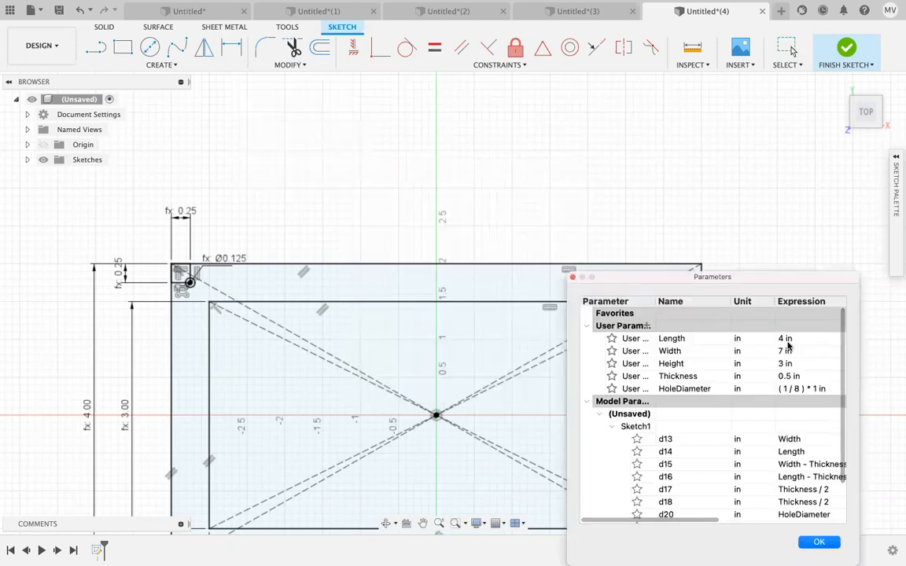
pyautogui.click(784, 351)
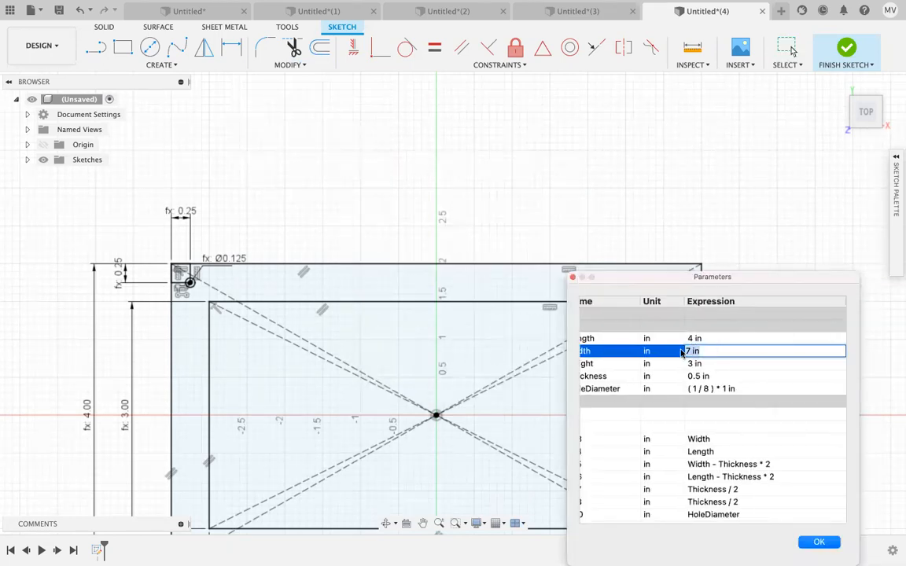
pyautogui.write('4')
pyautogui.press('Return')
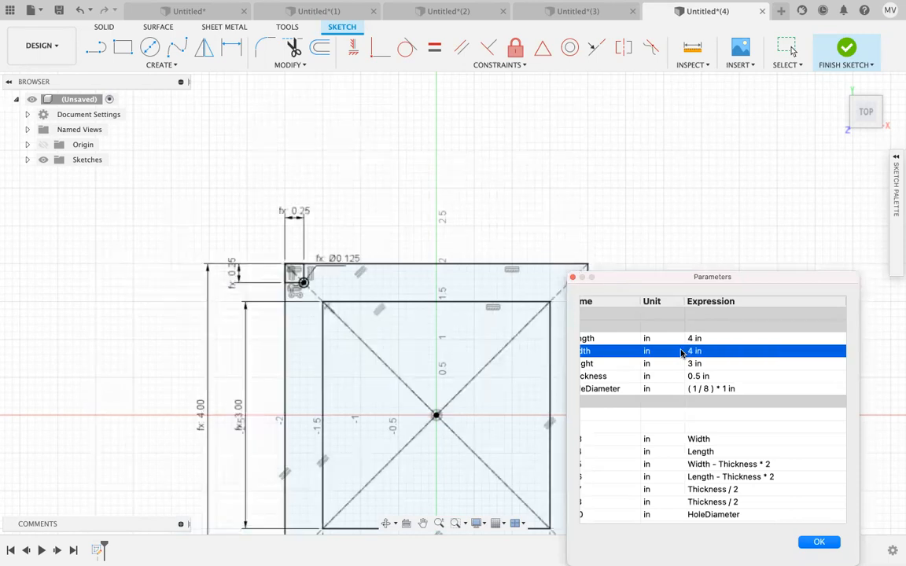
# Step: Set the Length user parameter to 5 in, check the corner hole pattern and its expressions, and close the parameter list
pyautogui.click(692, 338)
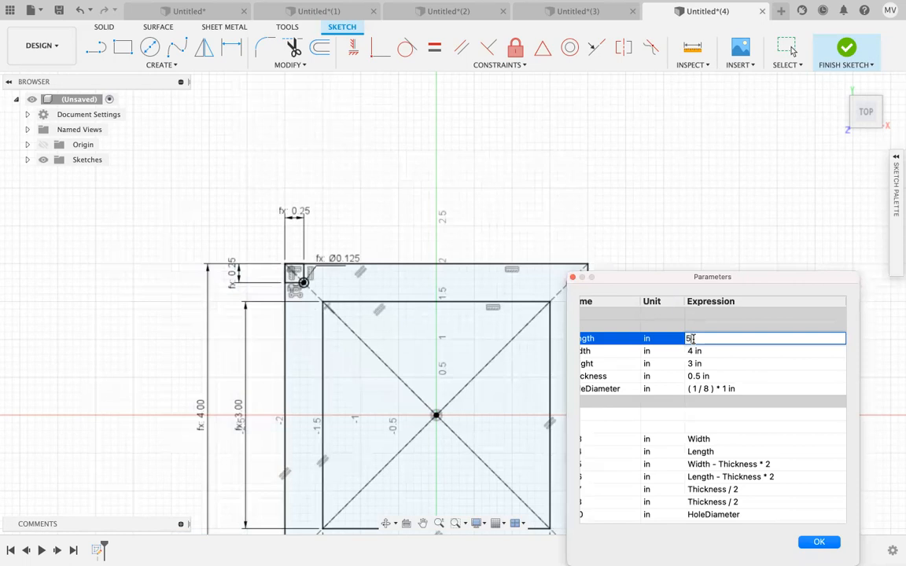
pyautogui.write('5')
pyautogui.press('Return')
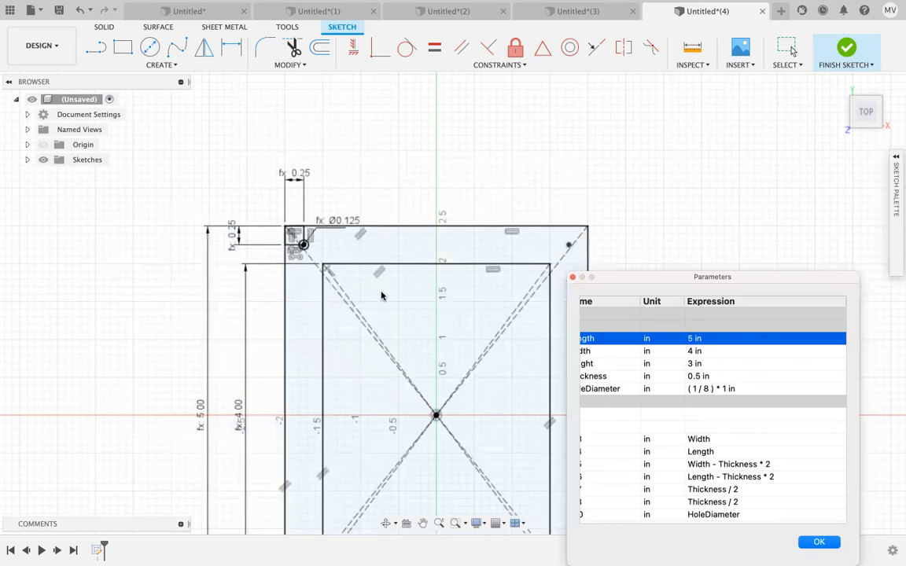
pyautogui.scroll(-5, 427, 351)
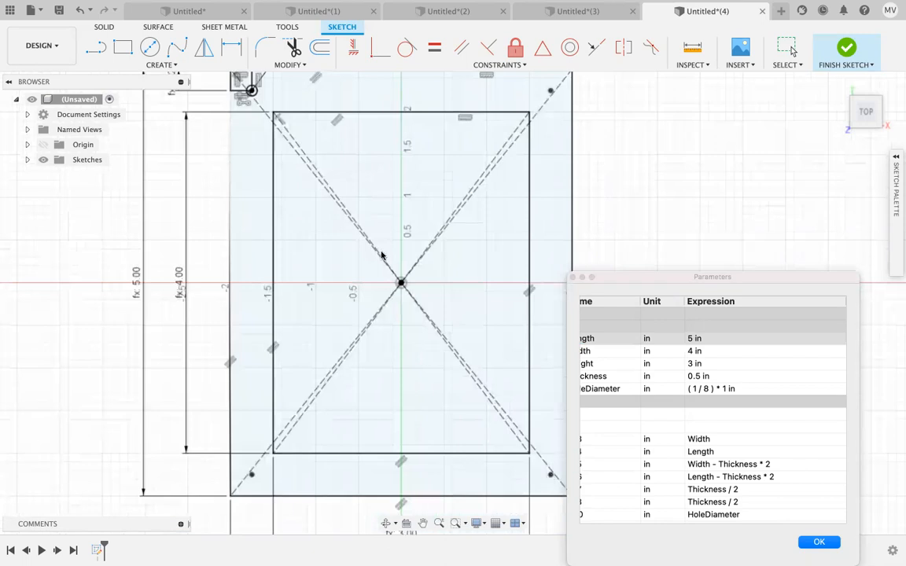
pyautogui.scroll(5, 381, 255)
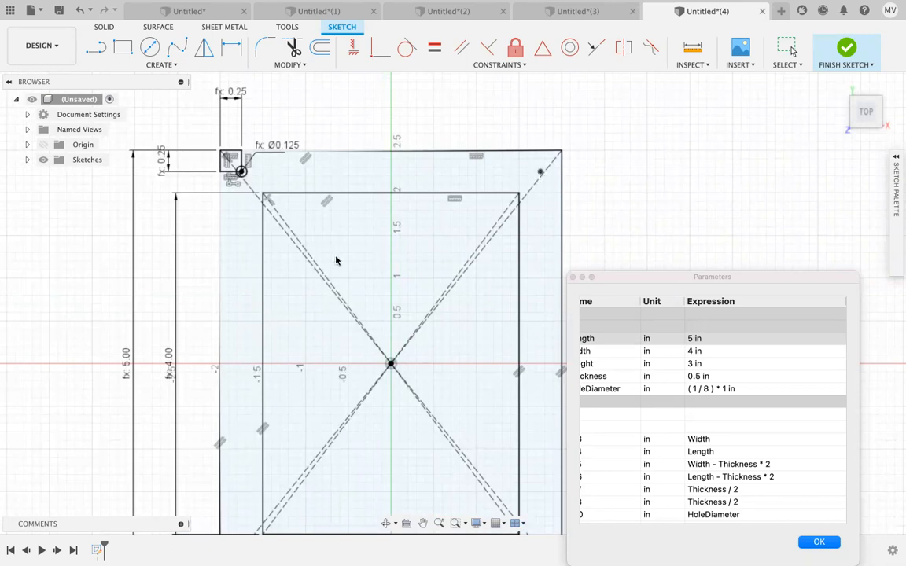
pyautogui.scroll(-2, 655, 437)
pyautogui.hscroll(-3, 656, 437)
pyautogui.hscroll(5, 668, 464)
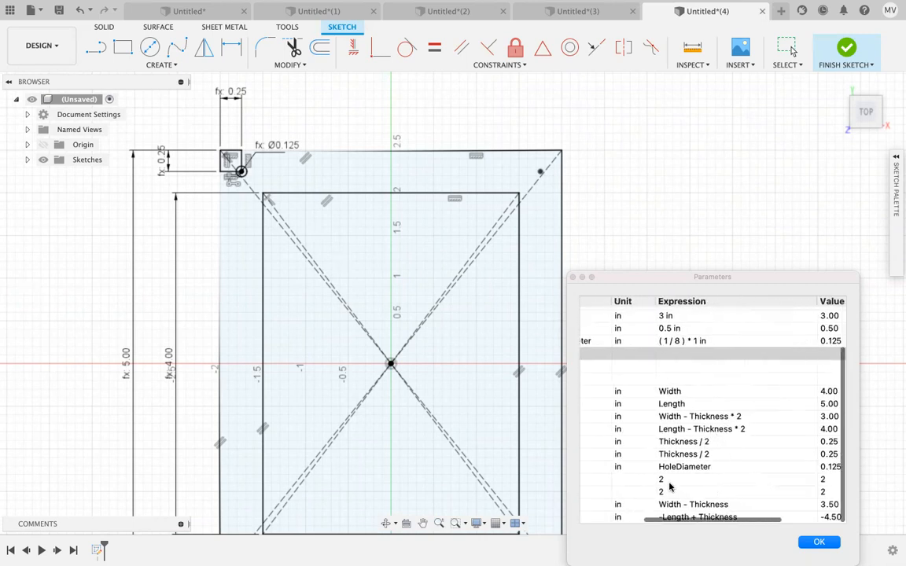
pyautogui.click(825, 543)
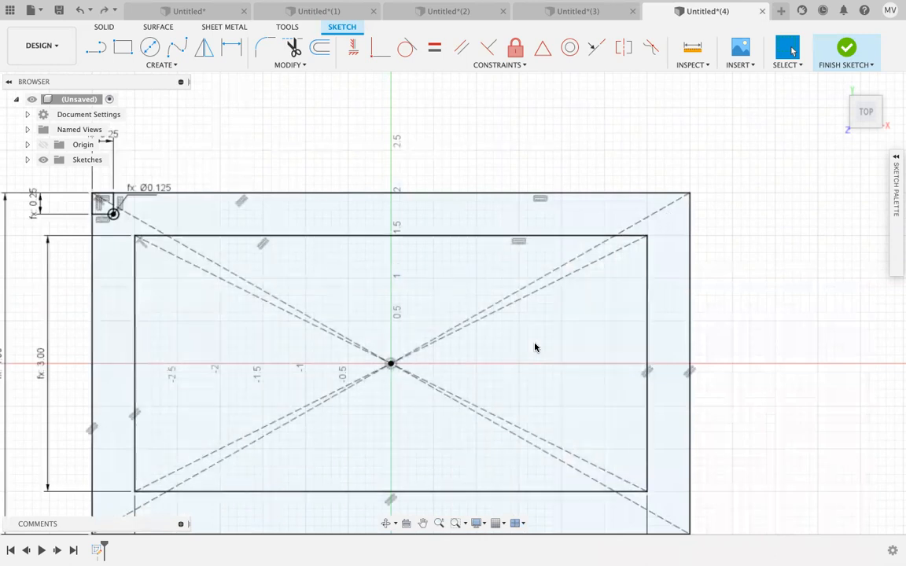
# Step: Start a rectangular sketch pattern using both the corner hole's centre point and its circle as the objects
pyautogui.click(171, 67)
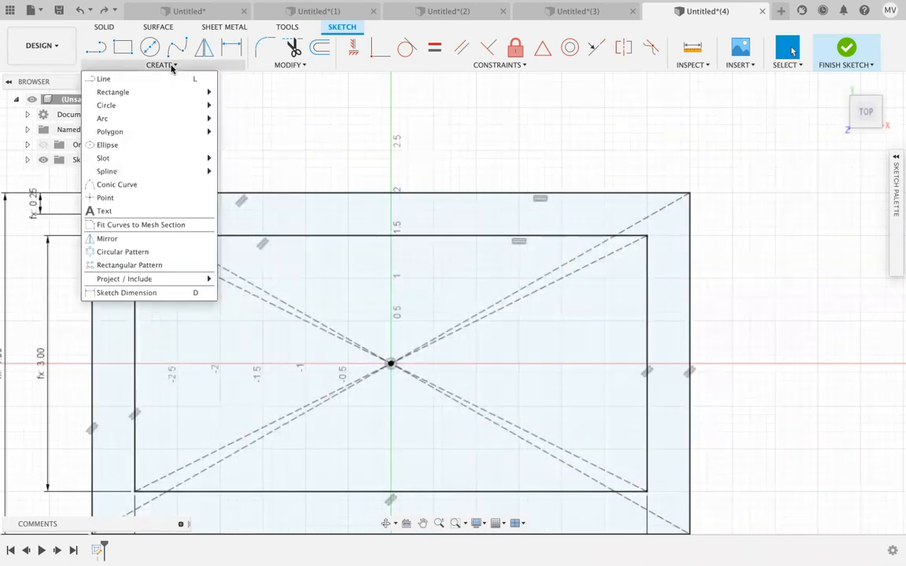
pyautogui.click(129, 265)
pyautogui.click(113, 215)
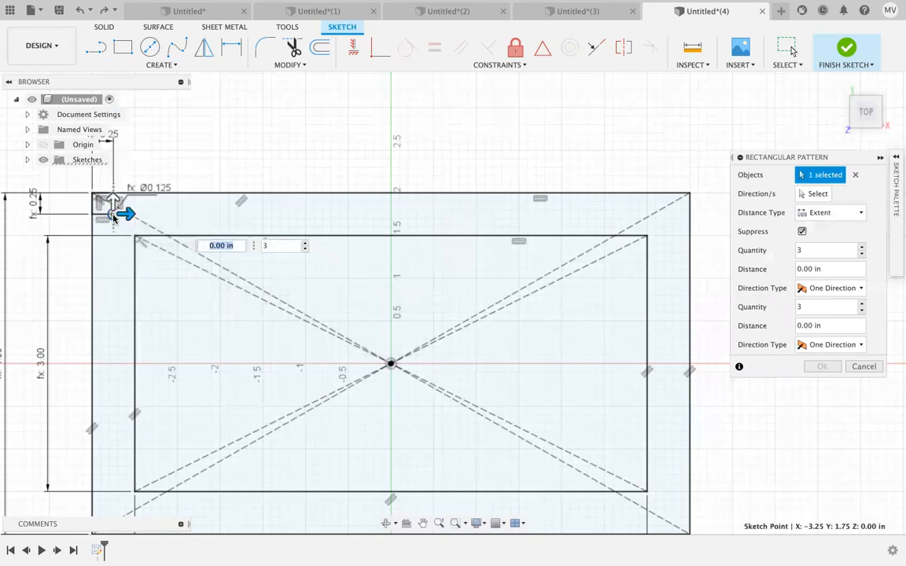
pyautogui.scroll(5, 112, 215)
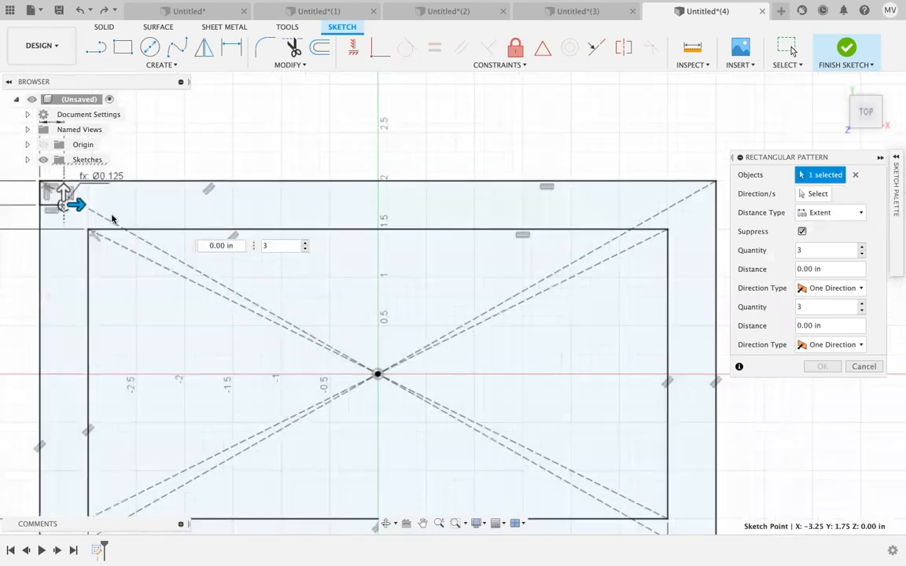
pyautogui.hscroll(-2, 112, 215)
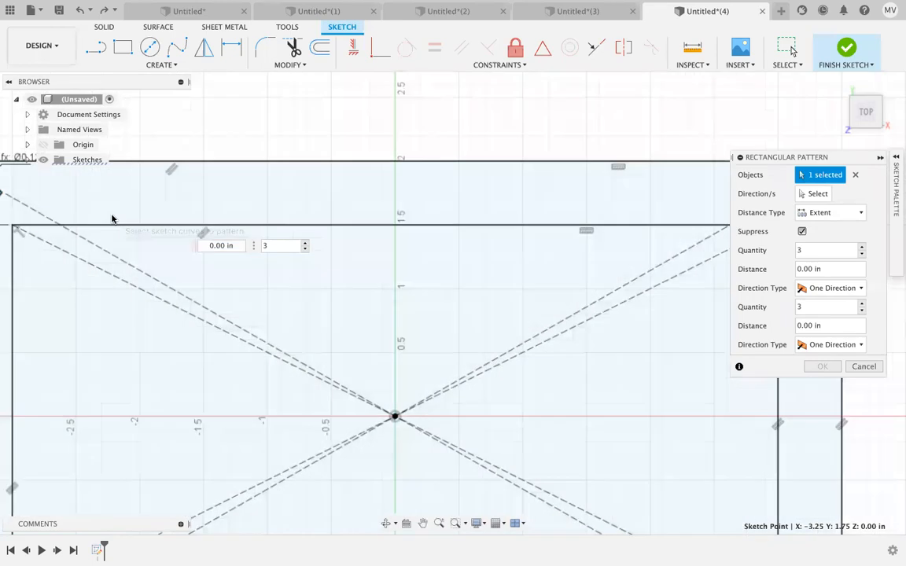
pyautogui.hscroll(-4, 83, 216)
pyautogui.hscroll(-3, 138, 178)
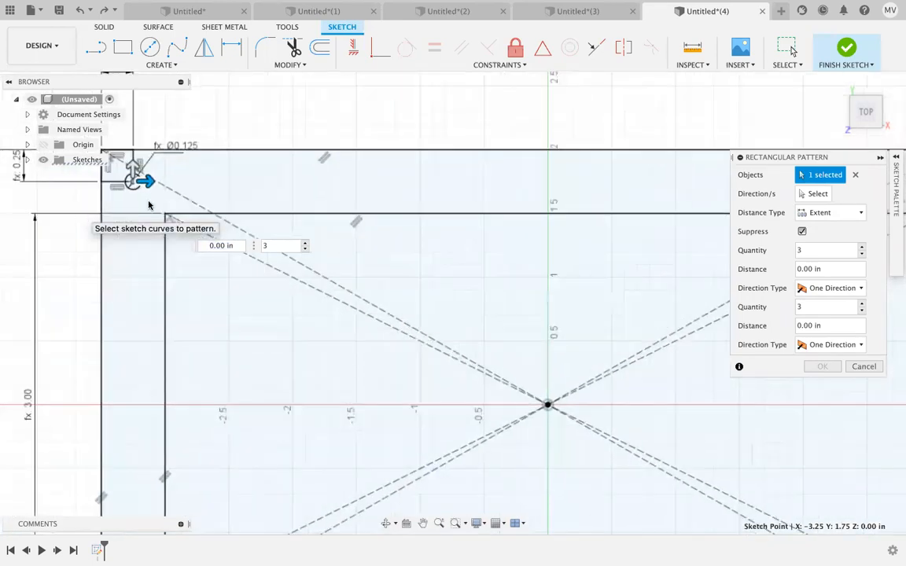
pyautogui.click(143, 181)
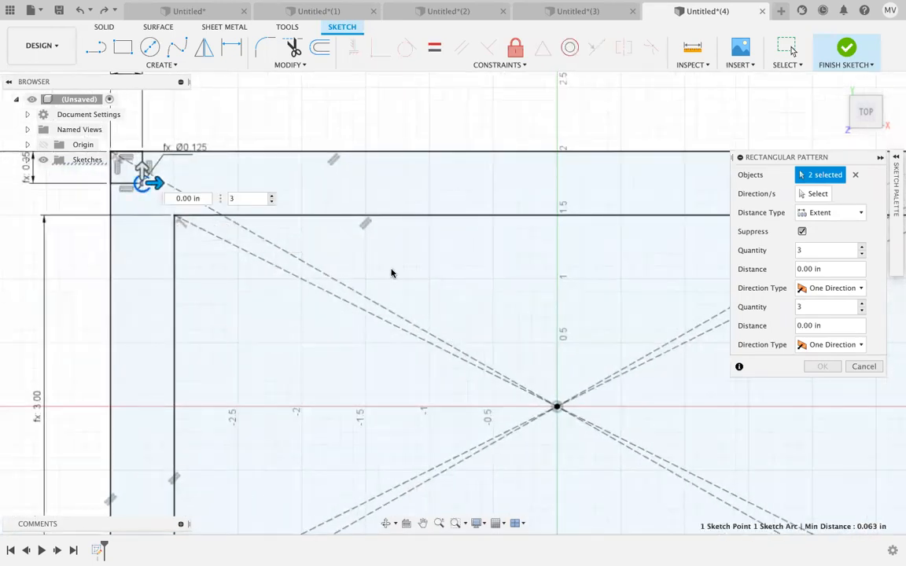
# Step: Set both pattern quantities to 2 and the horizontal distance to Width-Thickness
pyautogui.click(861, 254)
pyautogui.click(862, 310)
pyautogui.write('Width-th')
pyautogui.press('Return')
pyautogui.press('Tab')
pyautogui.press('Tab')
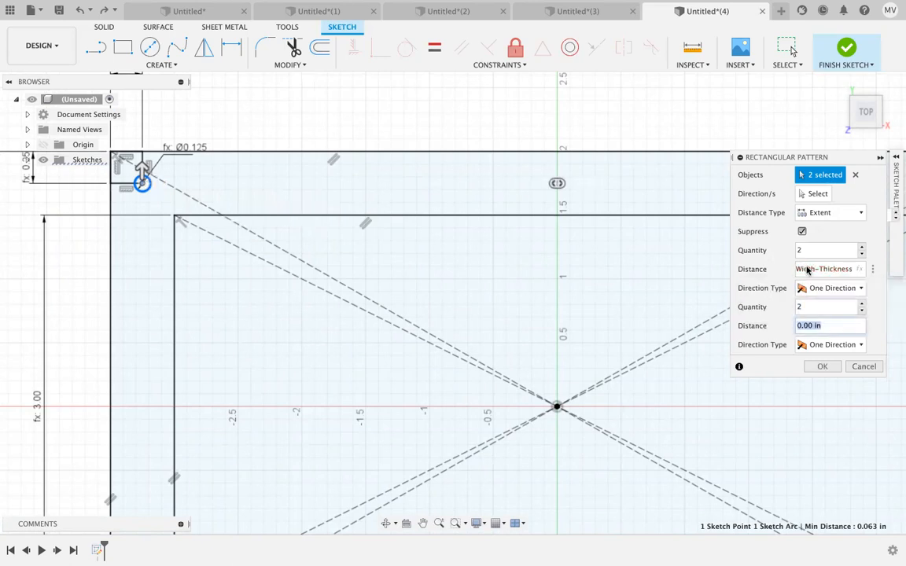
# Step: Set the pattern's vertical distance to Length-Thickness
pyautogui.write('len')
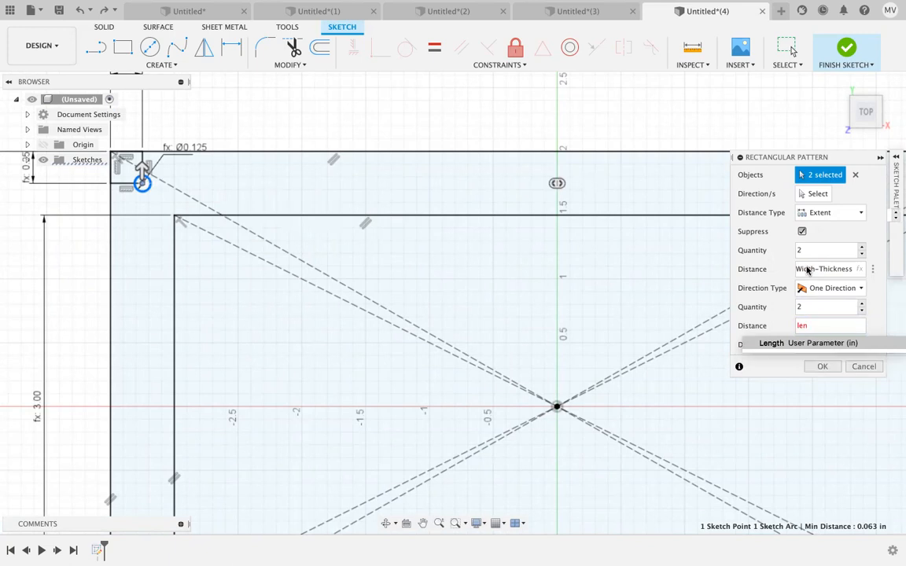
pyautogui.press('Return')
pyautogui.write('-th')
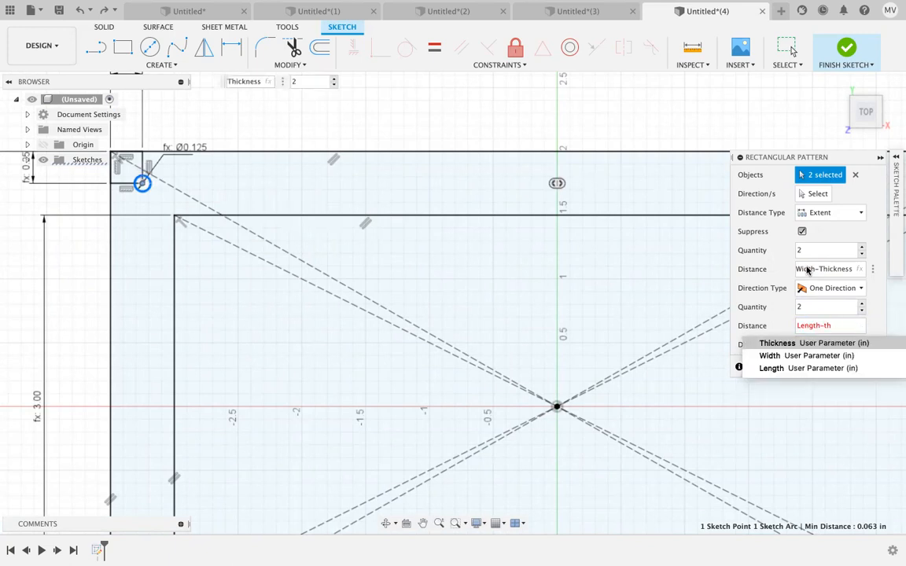
pyautogui.press('Return')
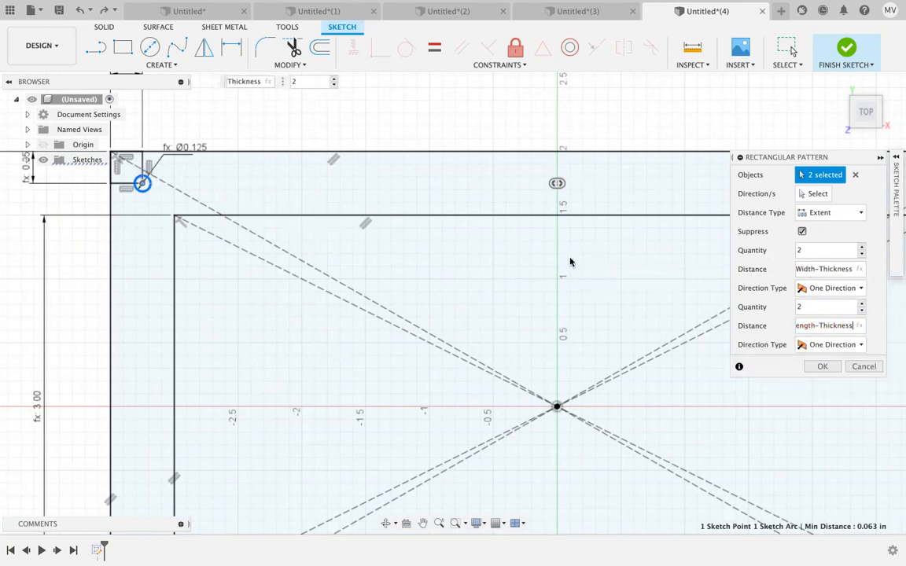
pyautogui.scroll(-3, 570, 262)
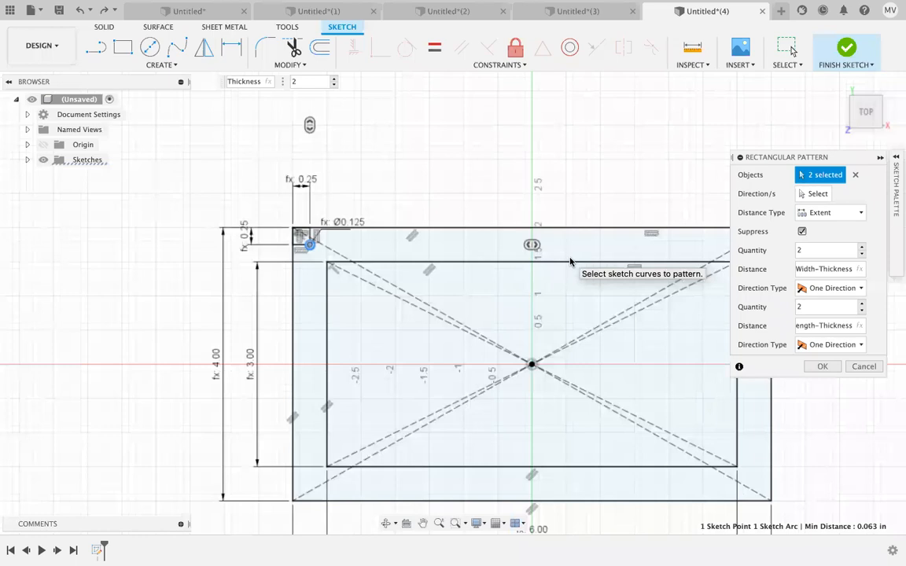
# Step: Reverse the vertical distance to -Length+Thickness and create the pattern of corner holes
pyautogui.click(820, 325)
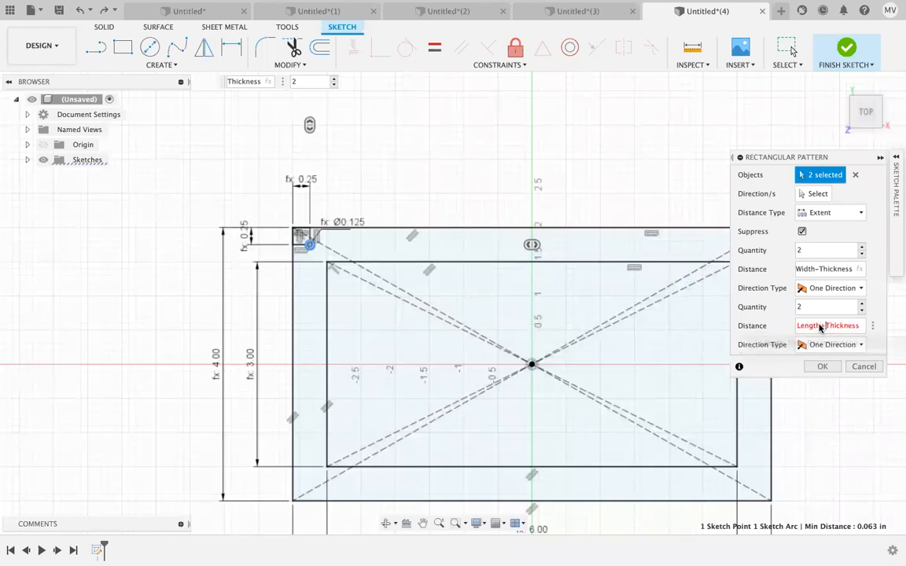
pyautogui.press('Left')
pyautogui.press('Left')
pyautogui.press('Left')
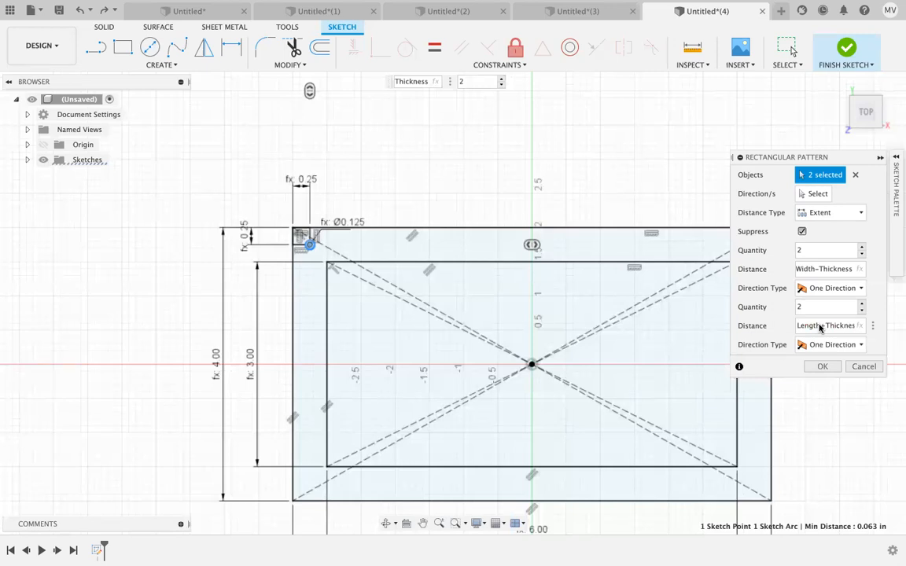
pyautogui.write('-')
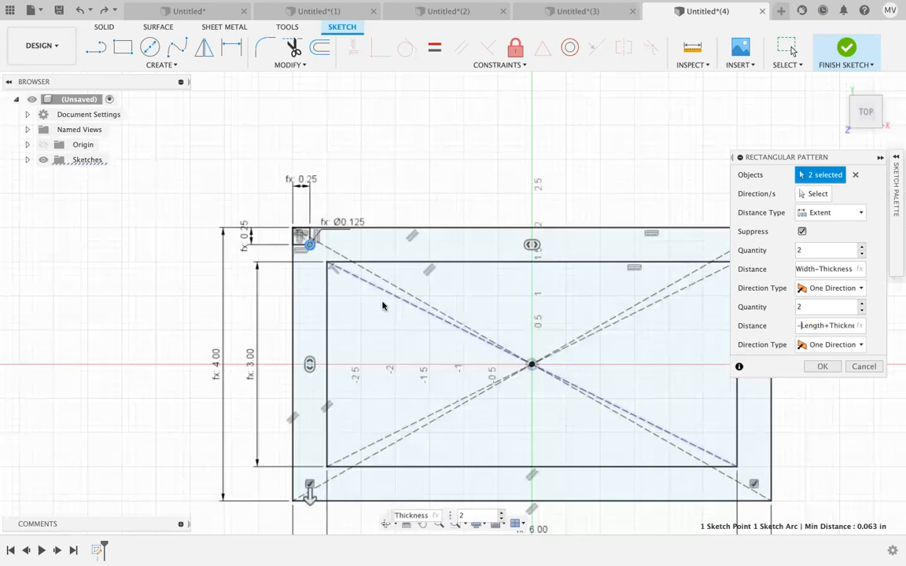
pyautogui.scroll(4, 379, 300)
pyautogui.hscroll(10, 378, 297)
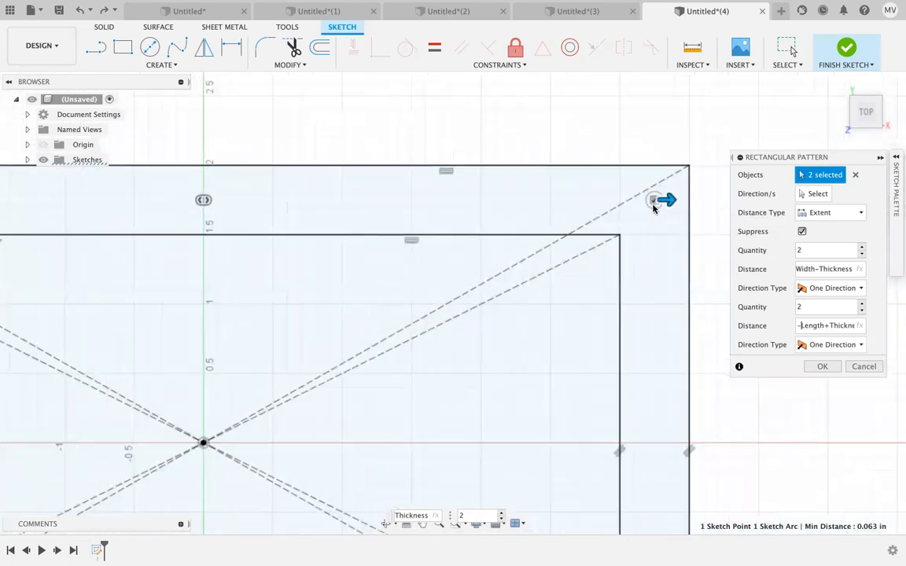
pyautogui.click(818, 367)
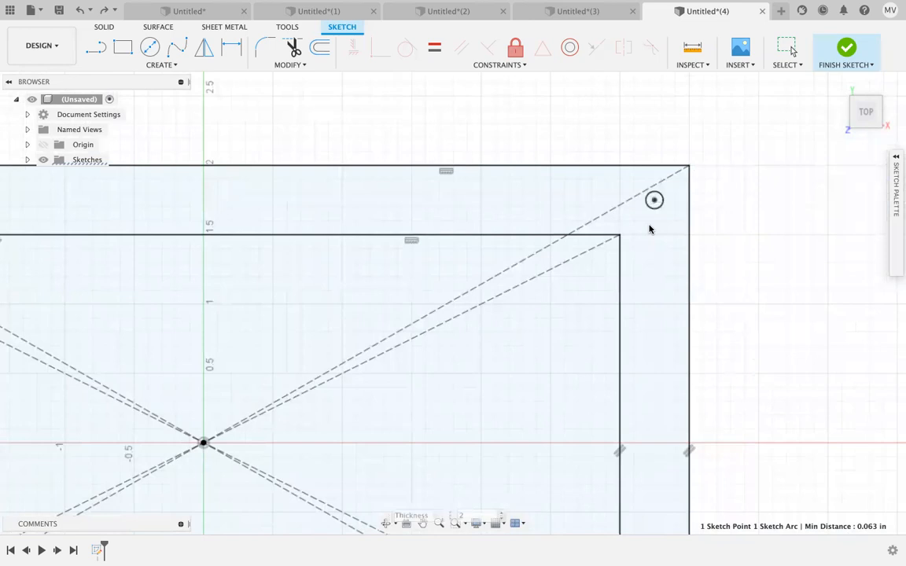
# Step: Finish the sketch and examine it from the corner, underside and back views, ending in the home view
pyautogui.scroll(-5, 652, 219)
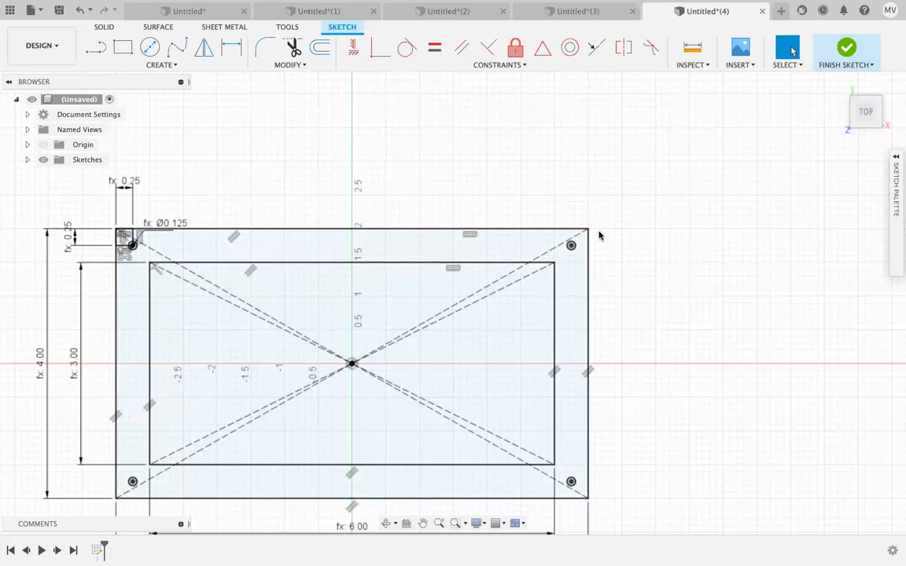
pyautogui.click(845, 49)
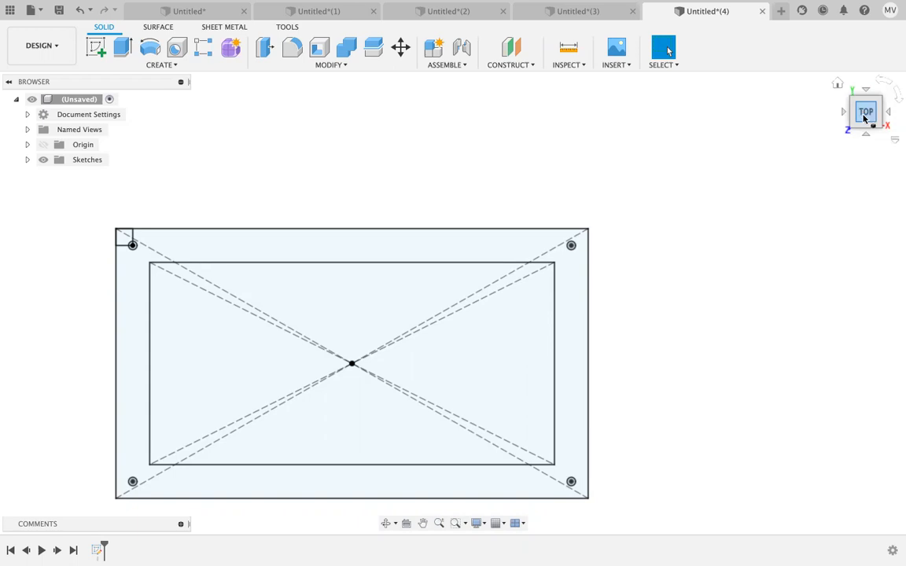
pyautogui.click(837, 84)
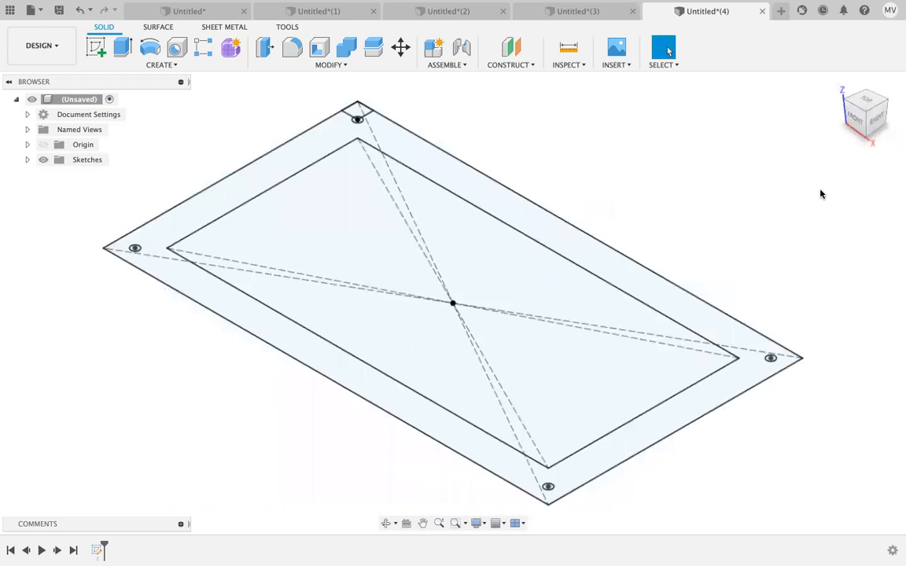
pyautogui.click(887, 105)
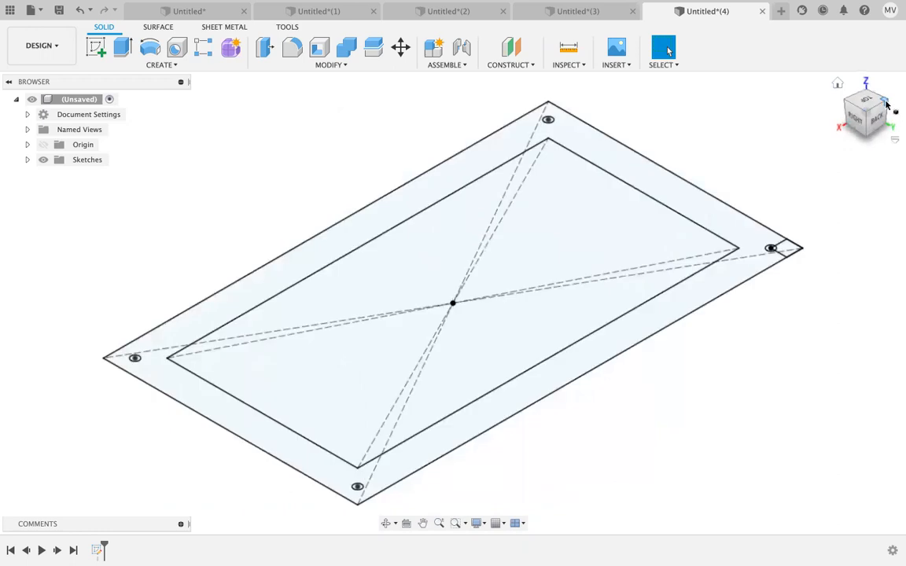
pyautogui.click(887, 102)
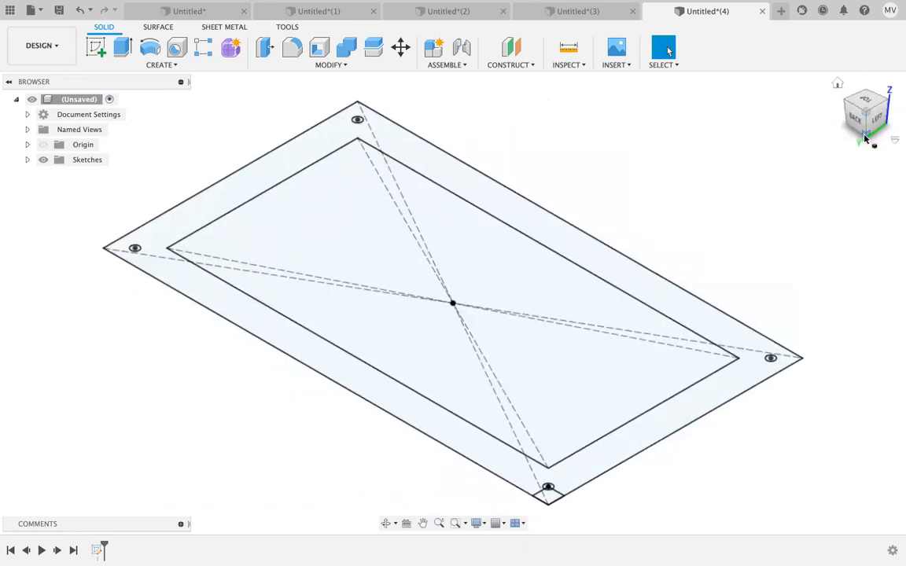
pyautogui.click(865, 138)
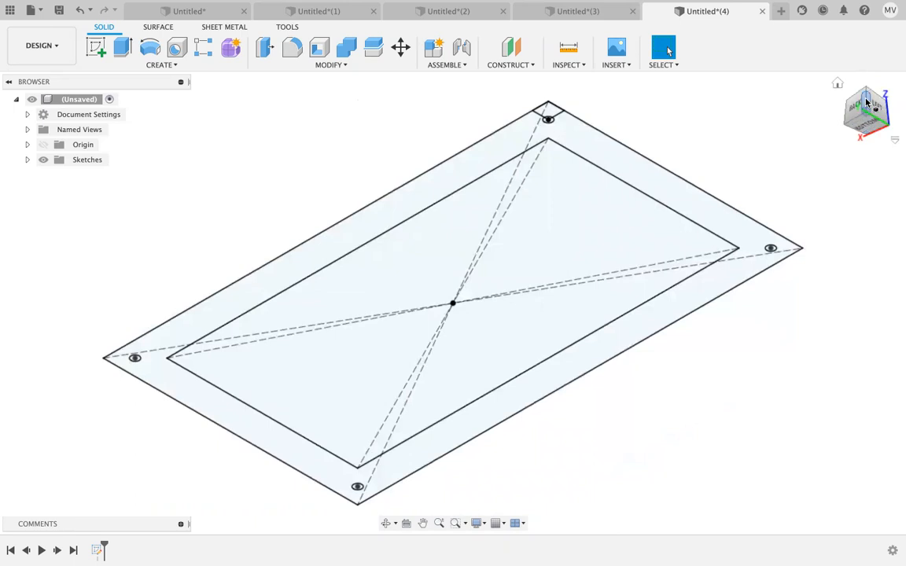
pyautogui.click(866, 103)
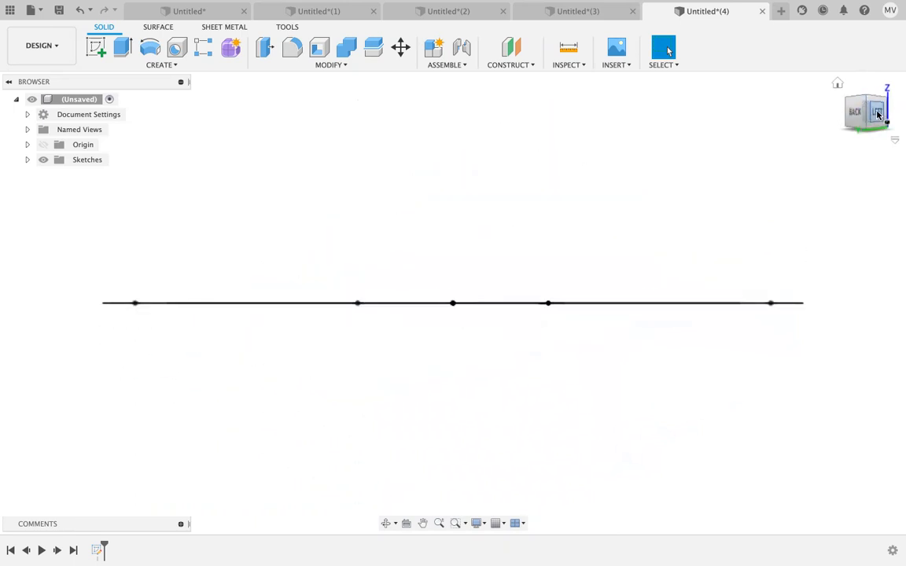
pyautogui.click(854, 113)
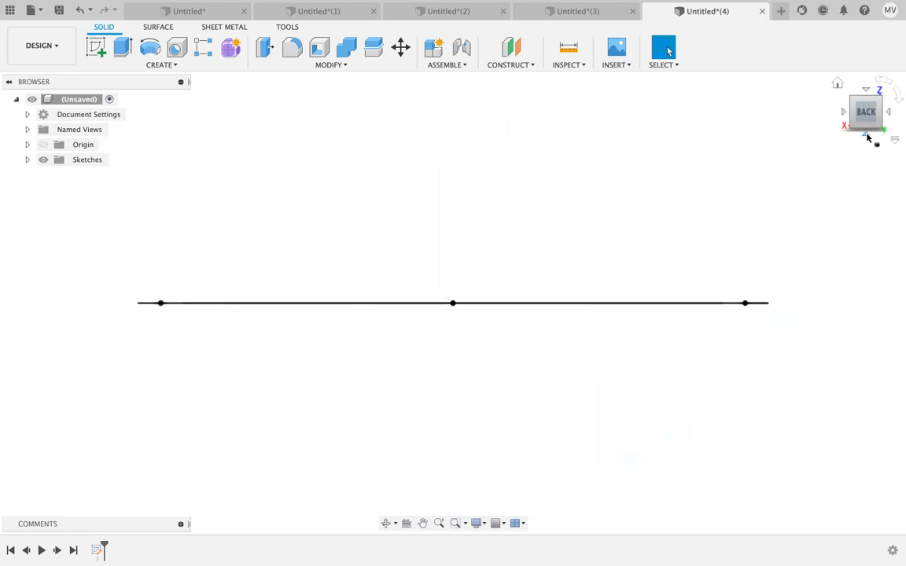
pyautogui.click(838, 83)
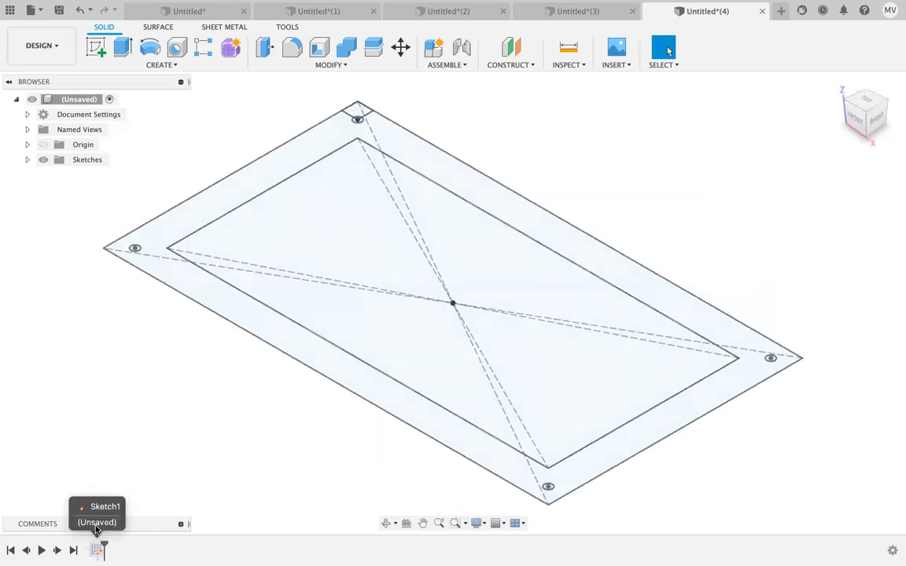
# Step: Edit Sketch1, convert the two short lines locating the corner hole circle to construction lines, and finish the sketch
pyautogui.click(98, 549)
pyautogui.rightClick(97, 549)
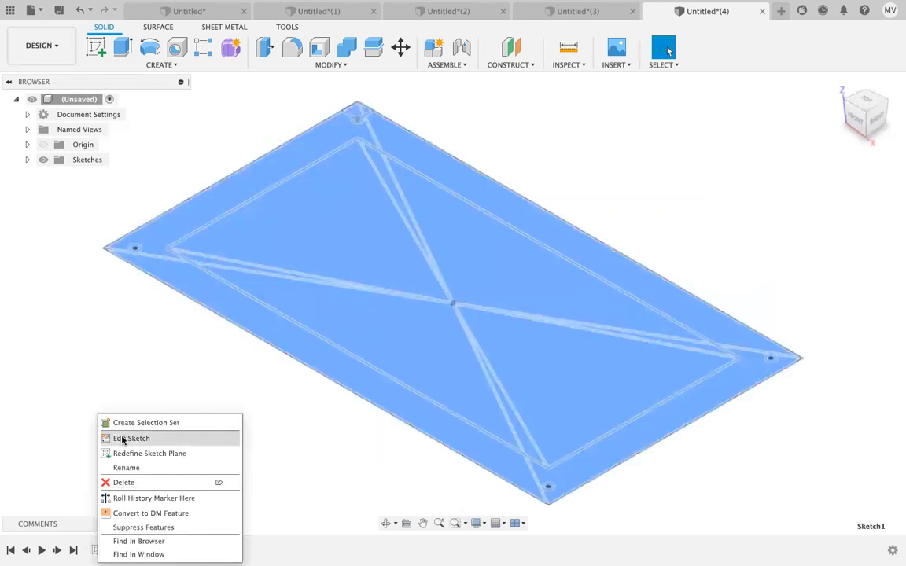
pyautogui.click(121, 440)
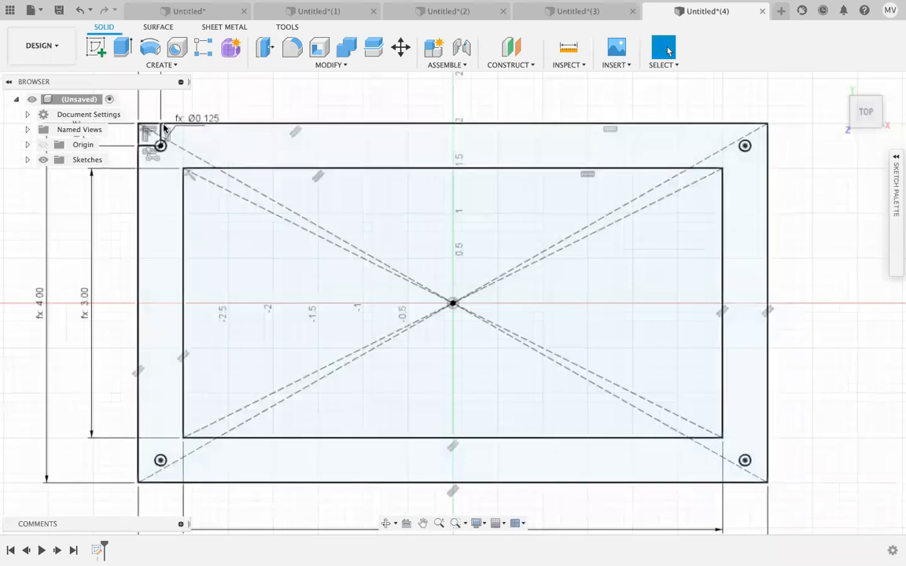
pyautogui.click(159, 134)
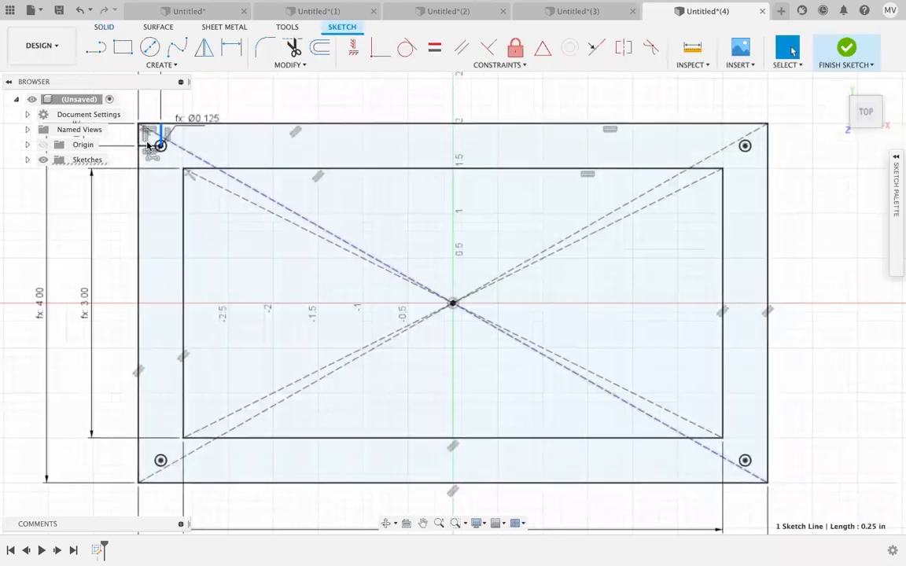
pyautogui.keyDown('shift'); pyautogui.click(147, 147); pyautogui.keyUp('shift')
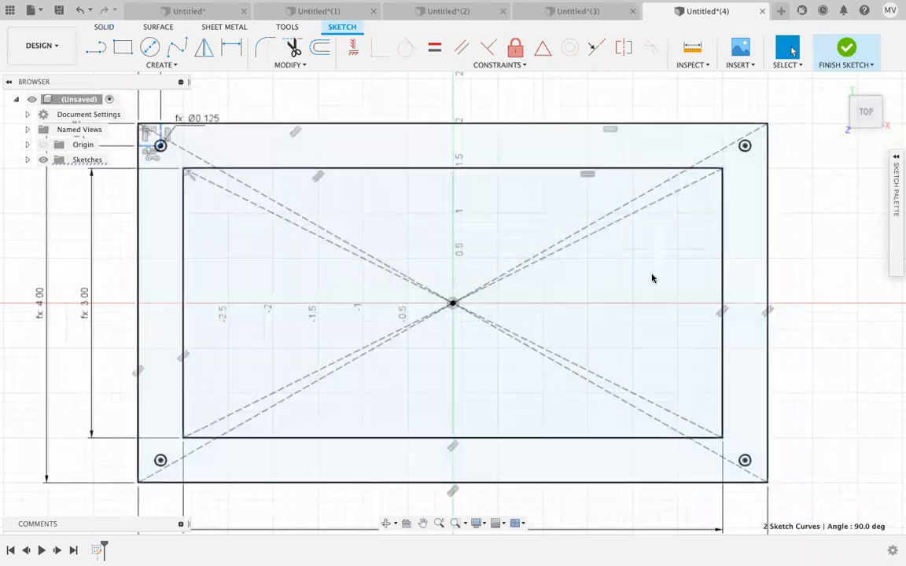
pyautogui.keyDown('shift'); pyautogui.moveTo(380, 214); pyautogui.dragTo(762, 138, button='middle'); pyautogui.keyUp('shift')
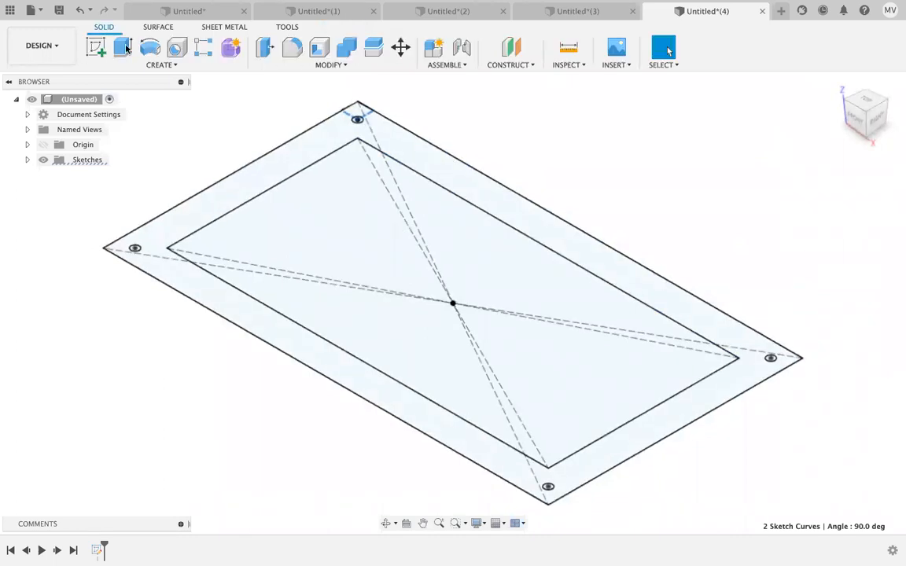
# Step: Extrude the outer frame profile together with the four corner circles by Height as a new body
pyautogui.click(123, 48)
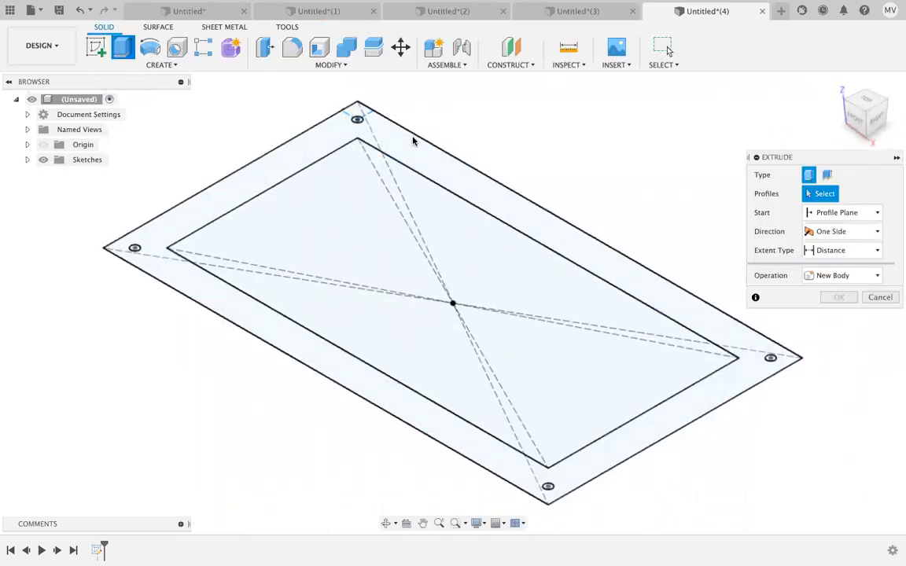
pyautogui.click(414, 155)
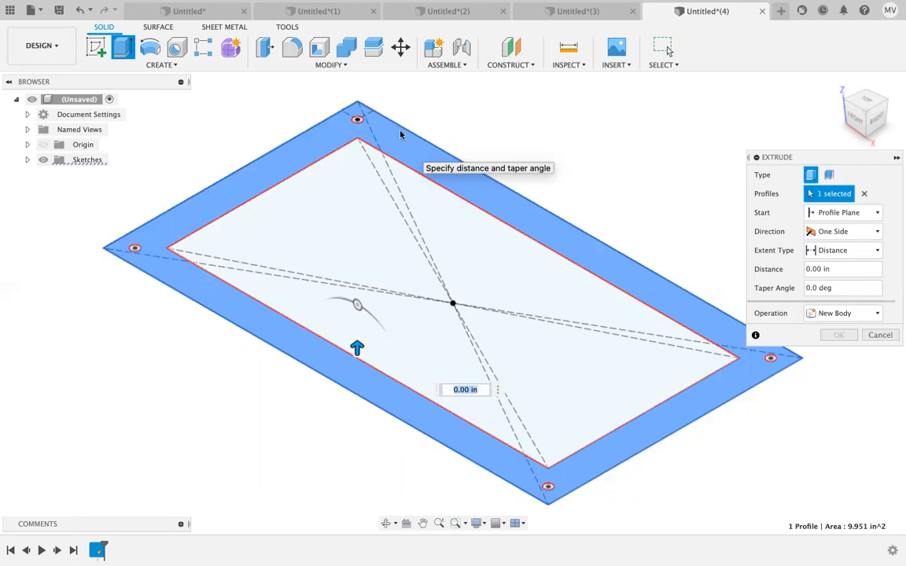
pyautogui.click(358, 120)
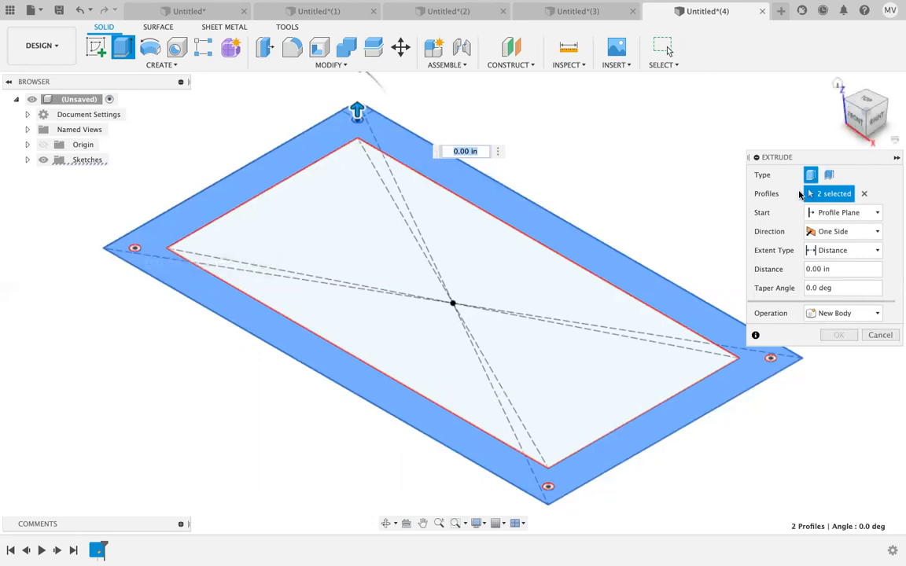
pyautogui.click(134, 248)
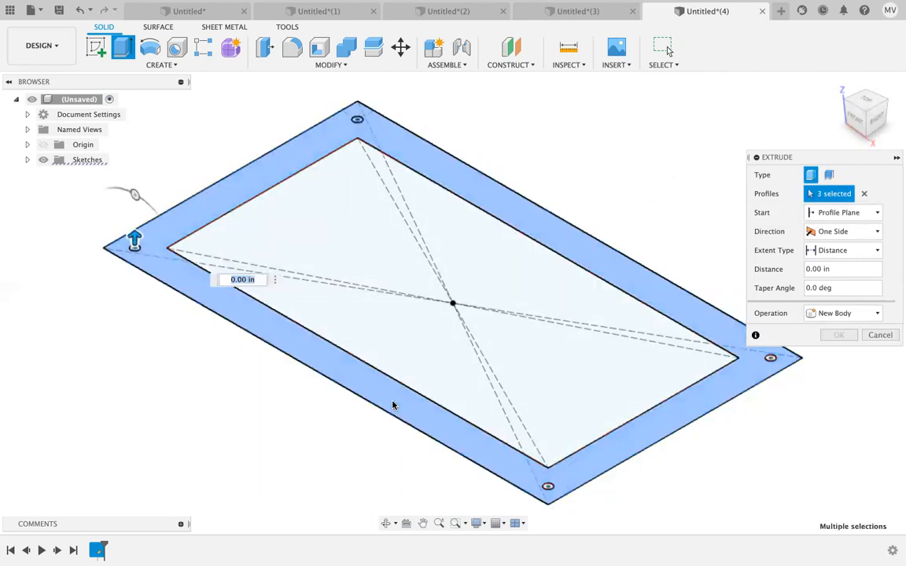
pyautogui.click(548, 484)
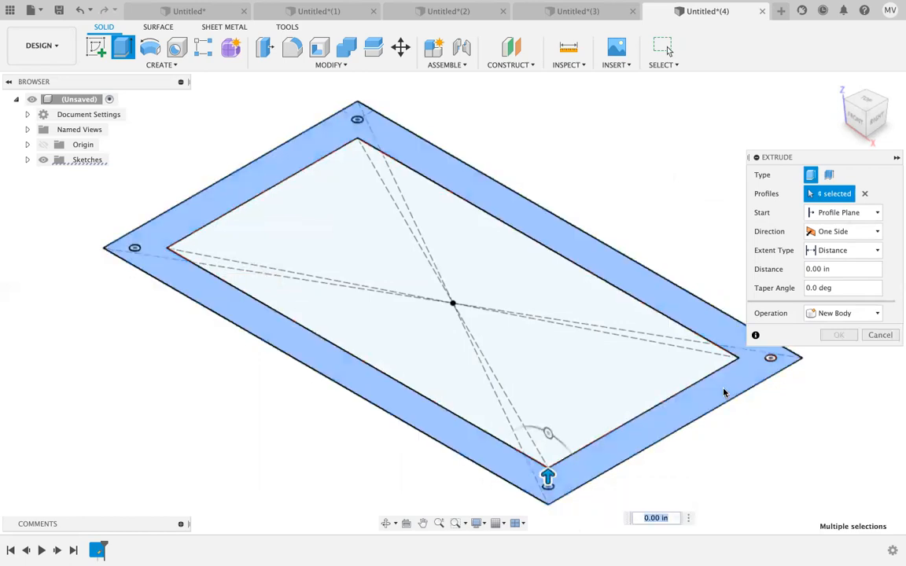
pyautogui.click(771, 358)
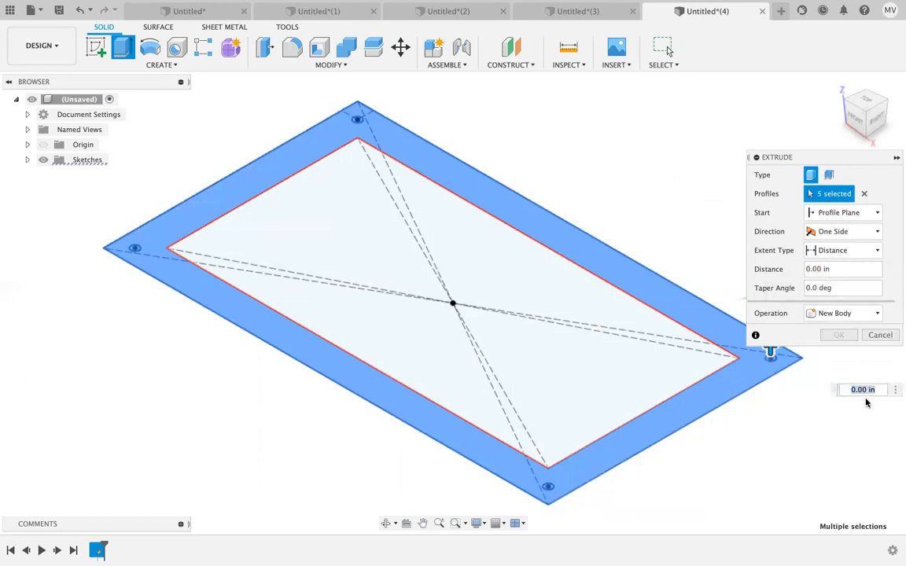
pyautogui.click(814, 268)
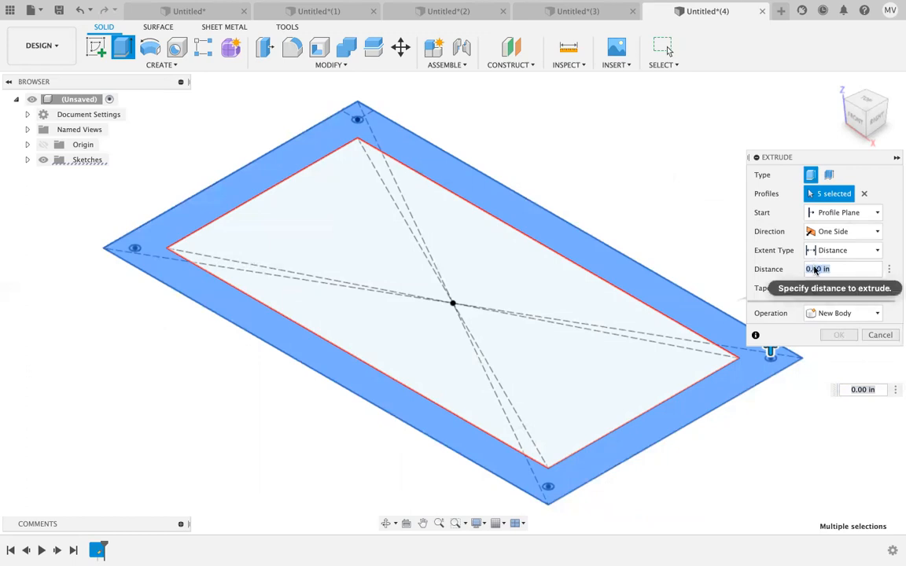
pyautogui.write('height')
pyautogui.press('Return')
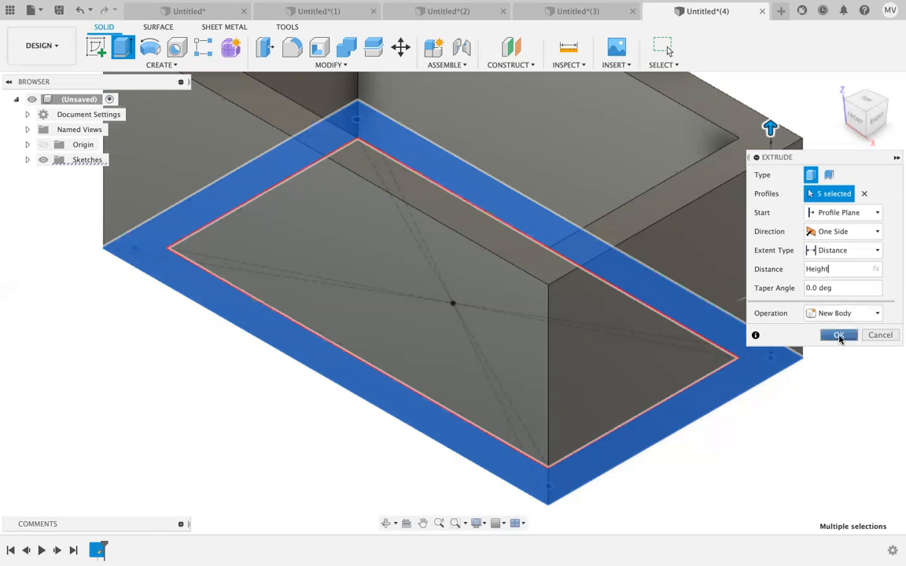
pyautogui.click(839, 336)
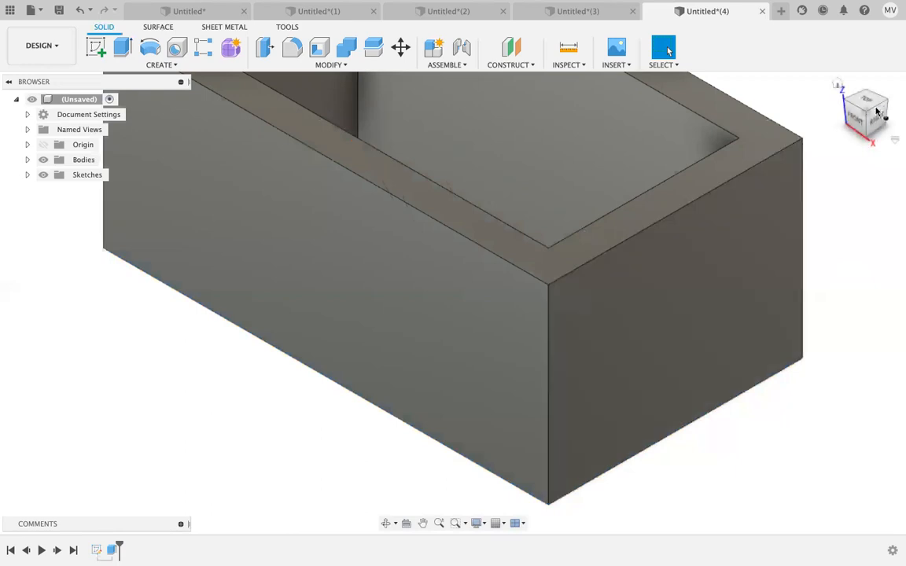
# Step: Inspect the open-bottomed box walls from above and make Sketch1 visible again
pyautogui.moveTo(866, 112)
pyautogui.mouseDown()
pyautogui.moveTo(862, 133)
pyautogui.moveTo(838, 129)
pyautogui.moveTo(843, 101)
pyautogui.moveTo(866, 110)
pyautogui.mouseUp()
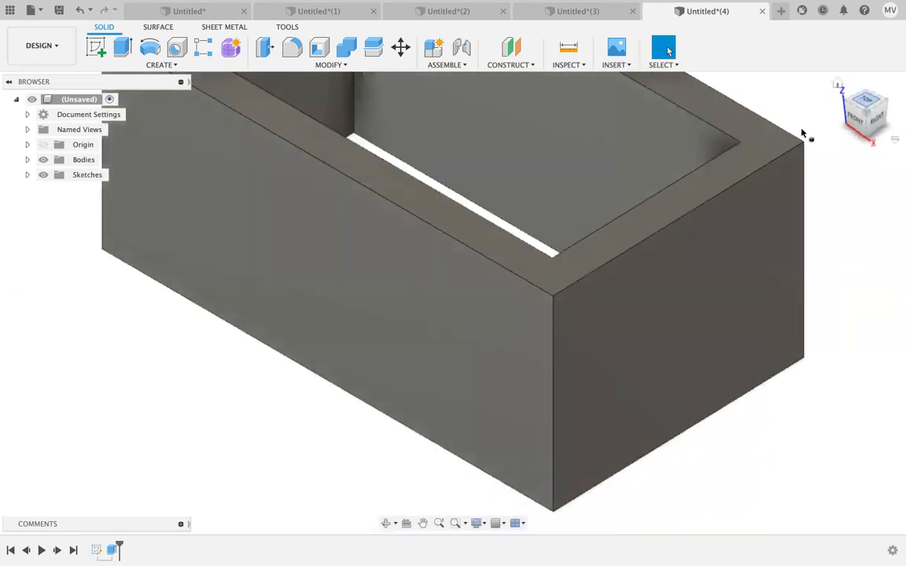
pyautogui.click(838, 84)
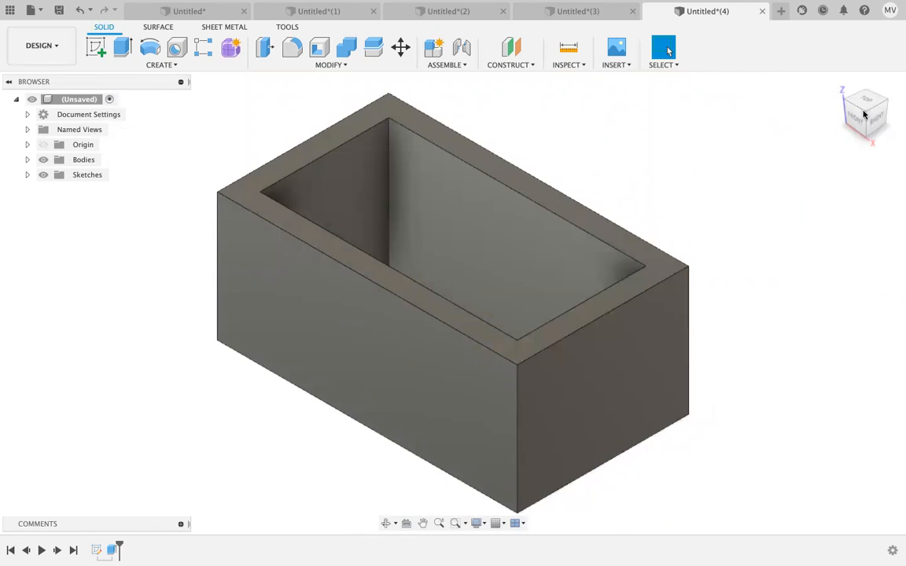
pyautogui.moveTo(863, 114); pyautogui.dragTo(858, 113)
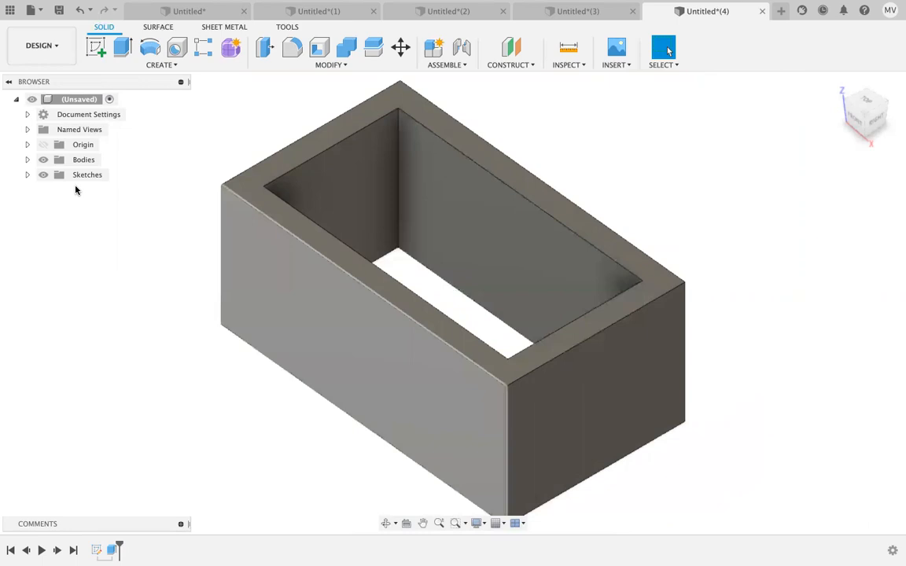
pyautogui.click(26, 174)
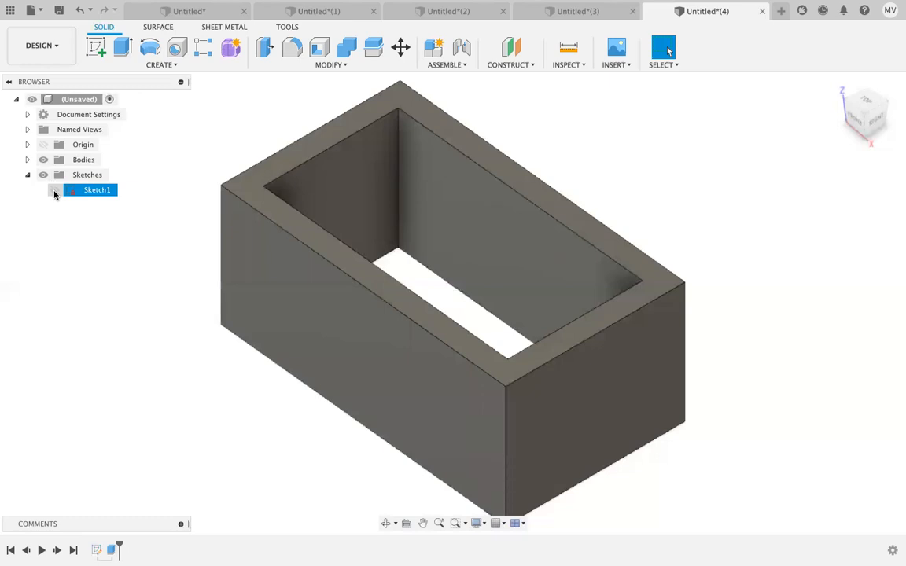
pyautogui.click(55, 189)
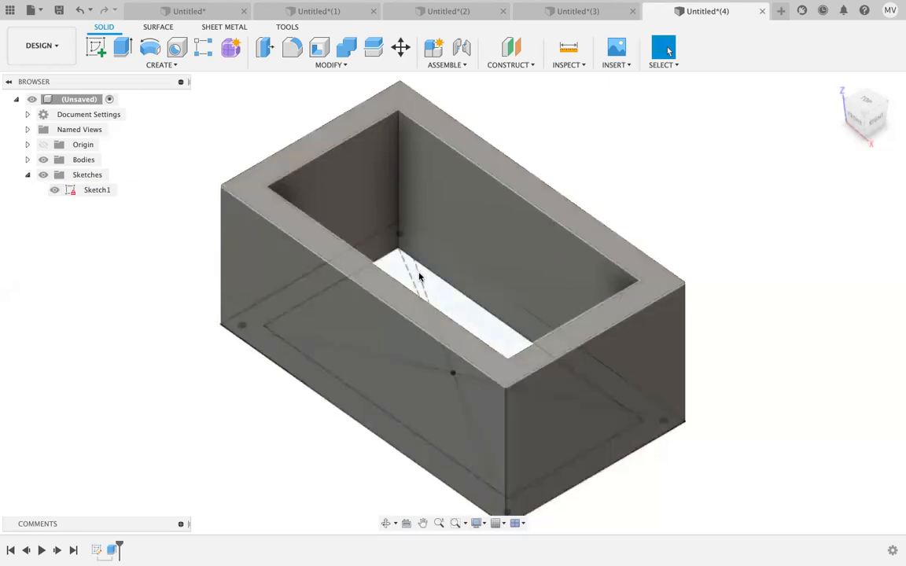
# Step: Extrude the inner rectangle of Sketch1 by Thickness and join it to the walls as the box floor
pyautogui.click(121, 47)
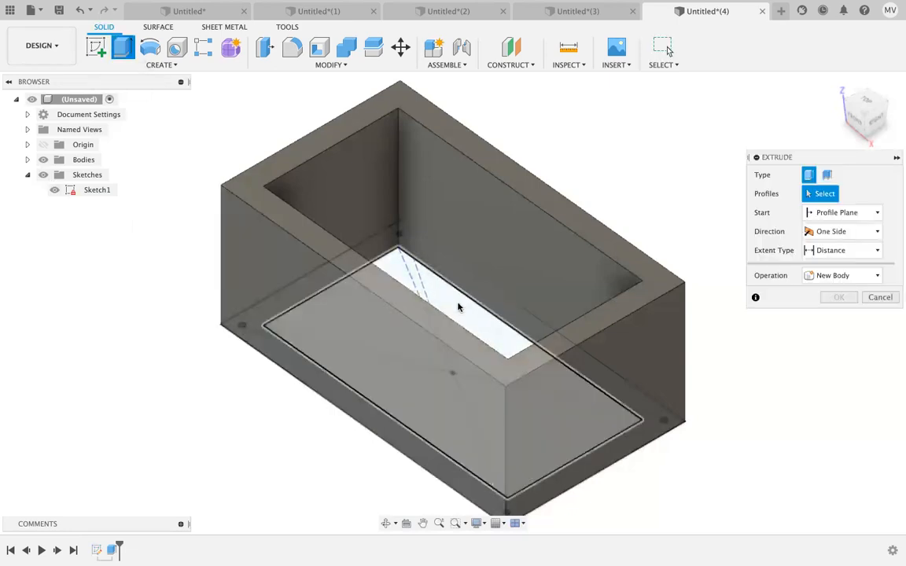
pyautogui.click(456, 311)
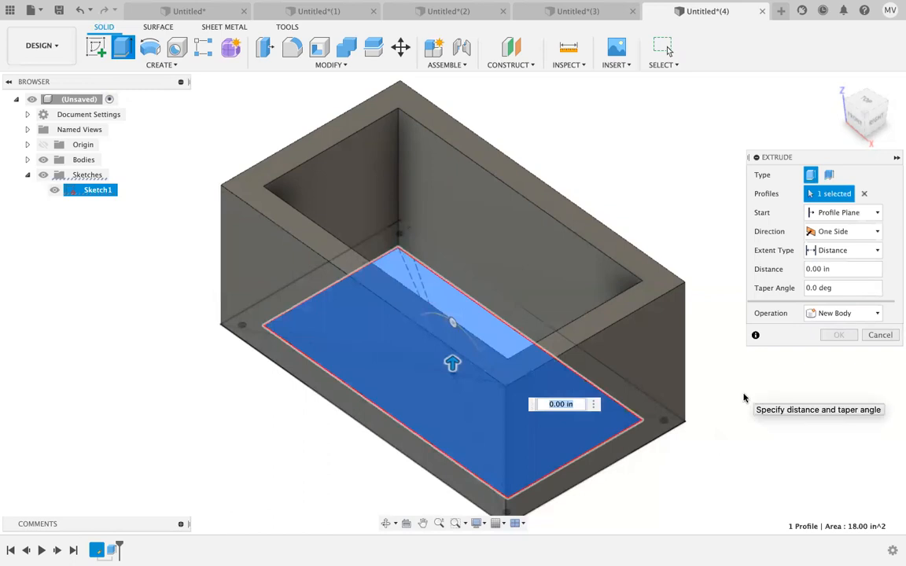
pyautogui.click(811, 269)
pyautogui.write('th')
pyautogui.press('Return')
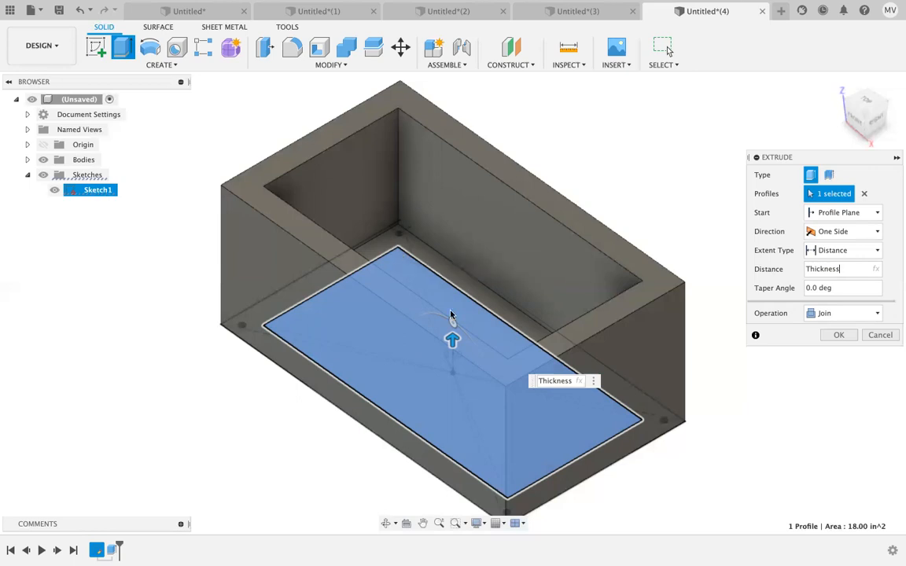
pyautogui.click(842, 314)
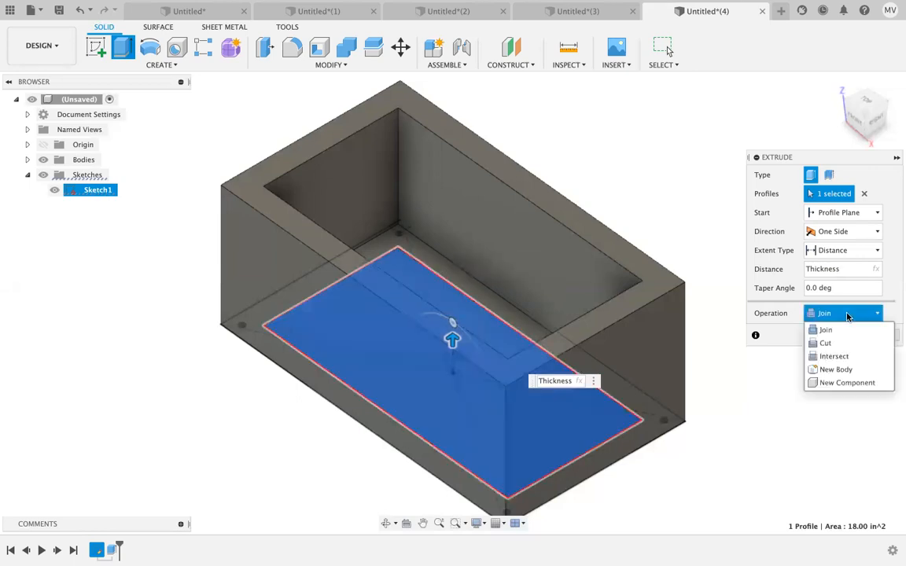
pyautogui.click(844, 383)
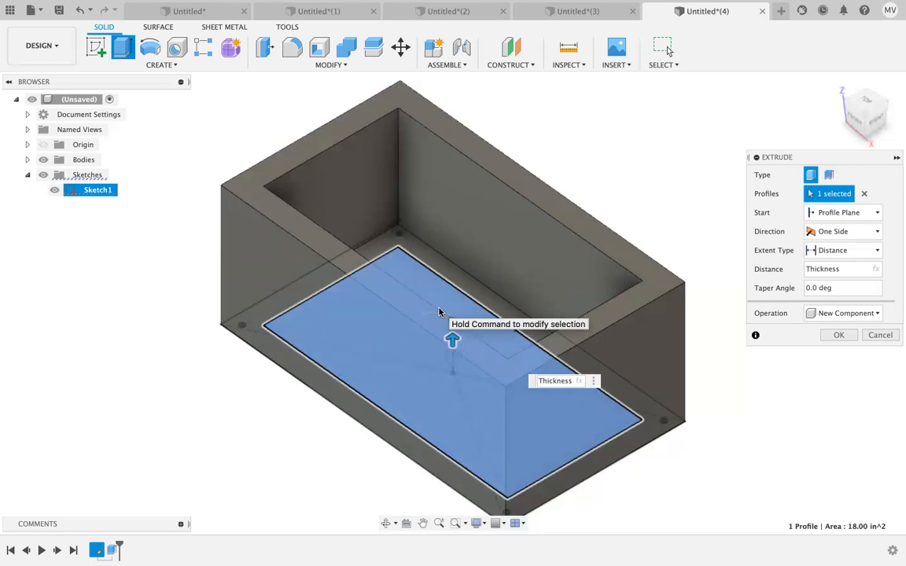
pyautogui.click(841, 313)
pyautogui.click(825, 331)
pyautogui.click(835, 336)
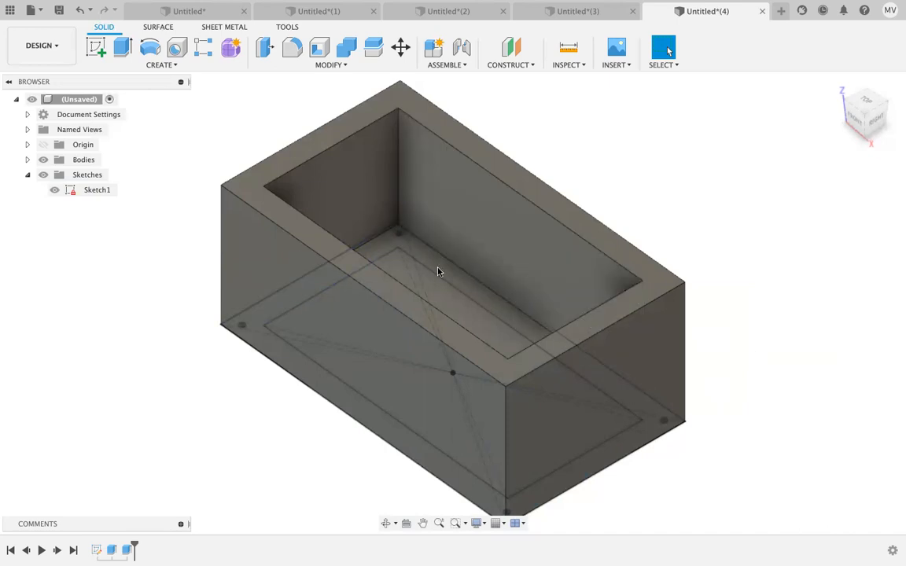
# Step: Start an extrusion of the four corner hole circles, hiding the bodies to select them and showing the bodies again
pyautogui.press('e')
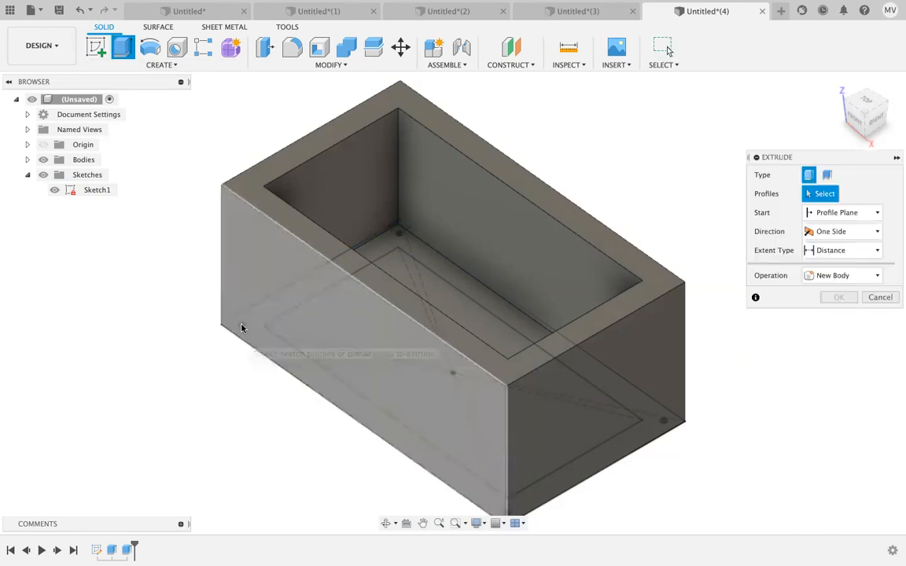
pyautogui.click(43, 159)
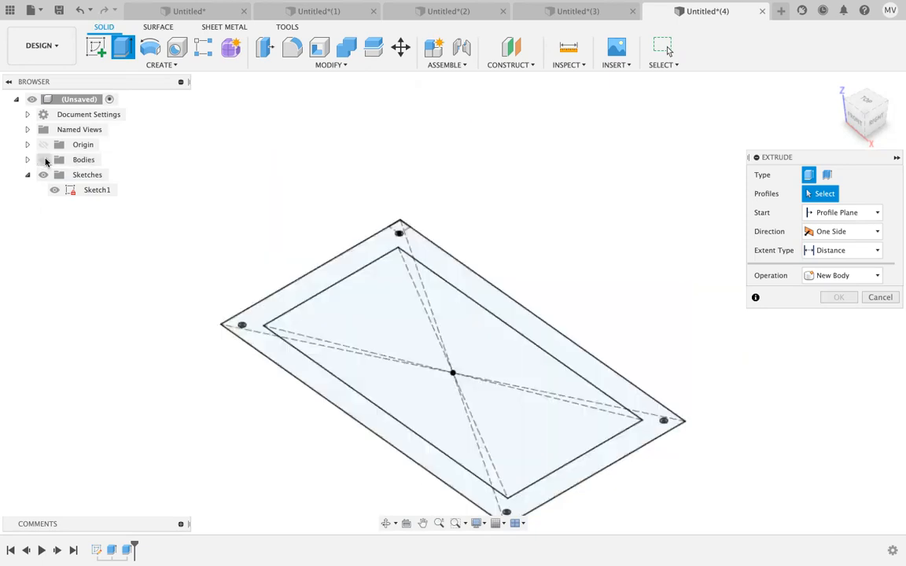
pyautogui.click(271, 304)
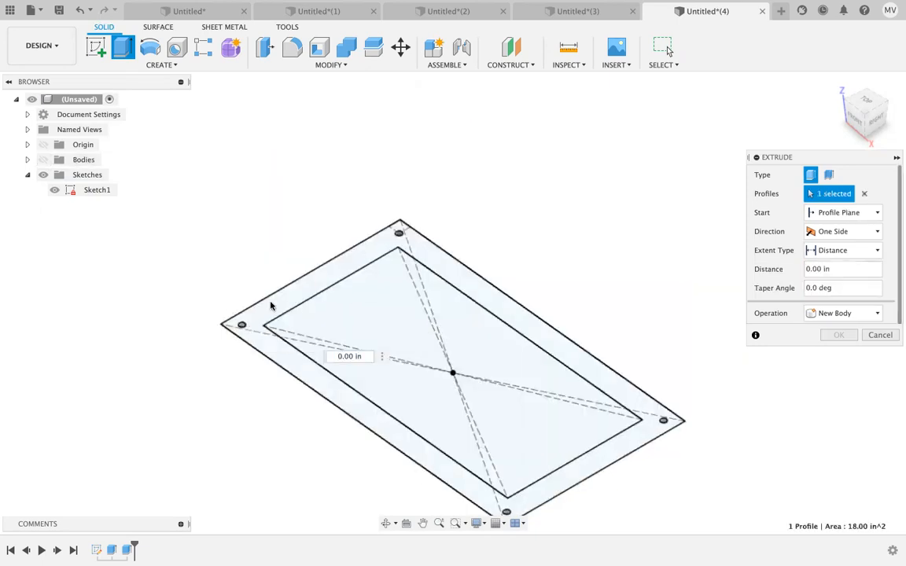
pyautogui.click(409, 267)
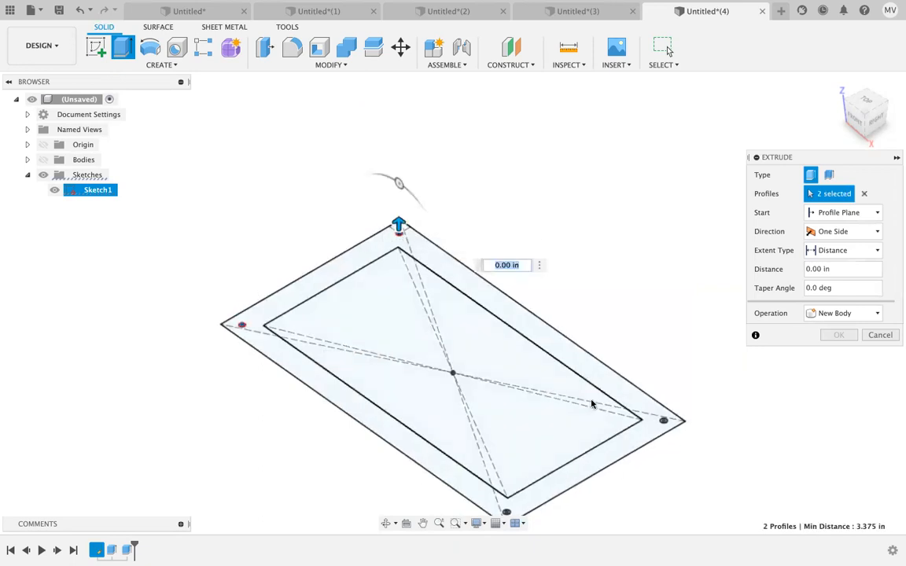
pyautogui.click(666, 421)
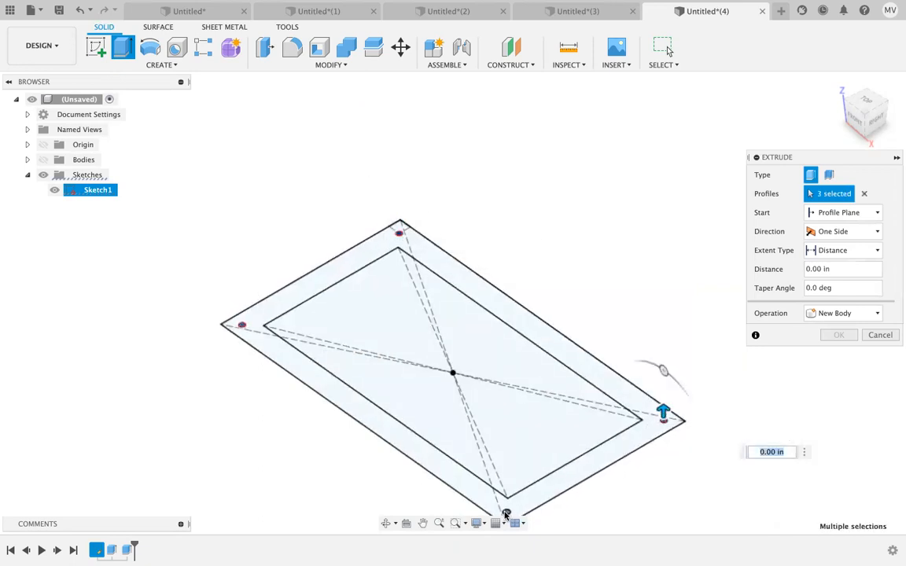
pyautogui.click(507, 513)
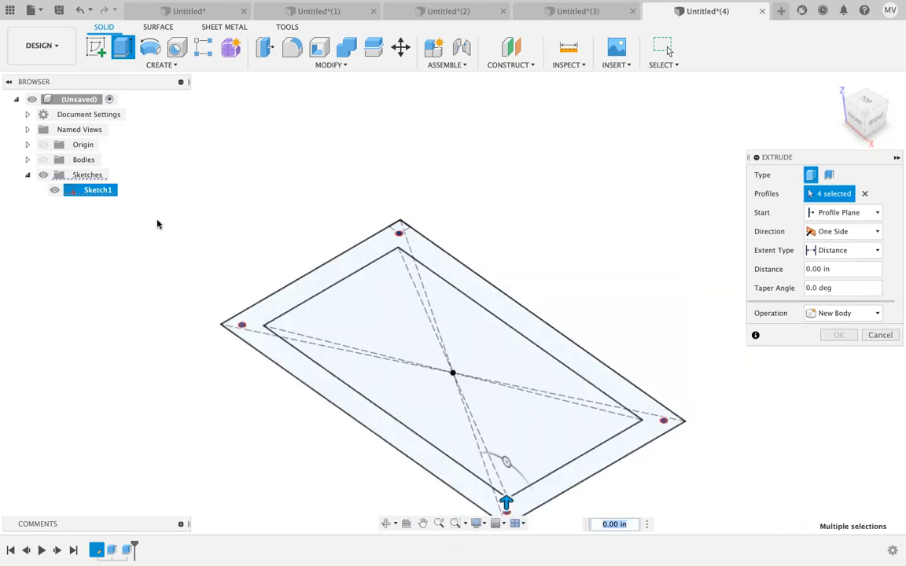
pyautogui.click(43, 159)
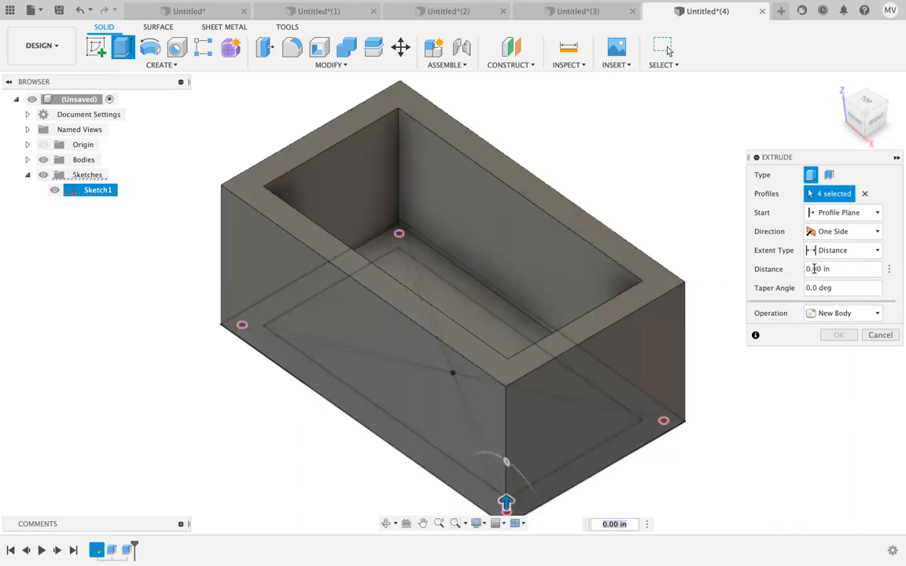
# Step: Cut the four corner holes with a -1 in extrusion that starts at an offset of Height from the profile plane
pyautogui.click(815, 269)
pyautogui.write('1')
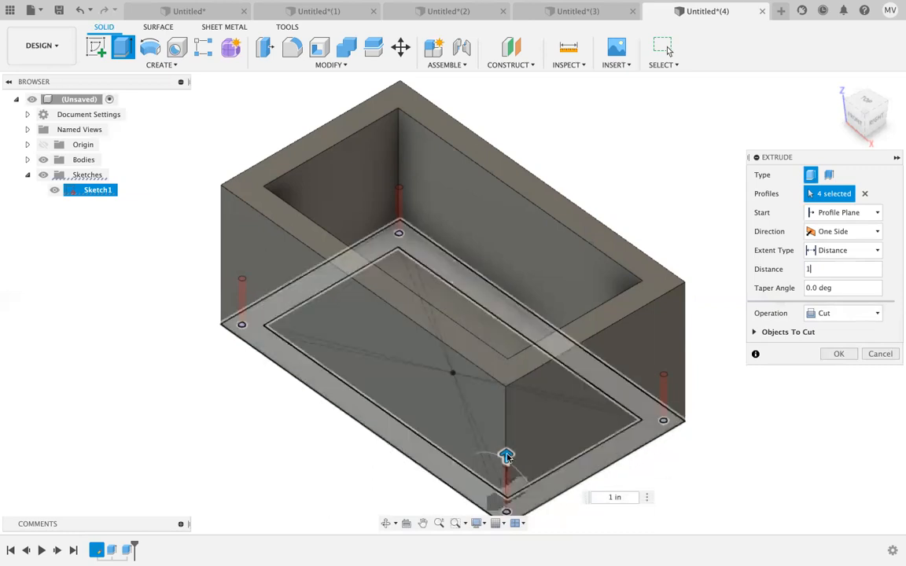
pyautogui.click(871, 214)
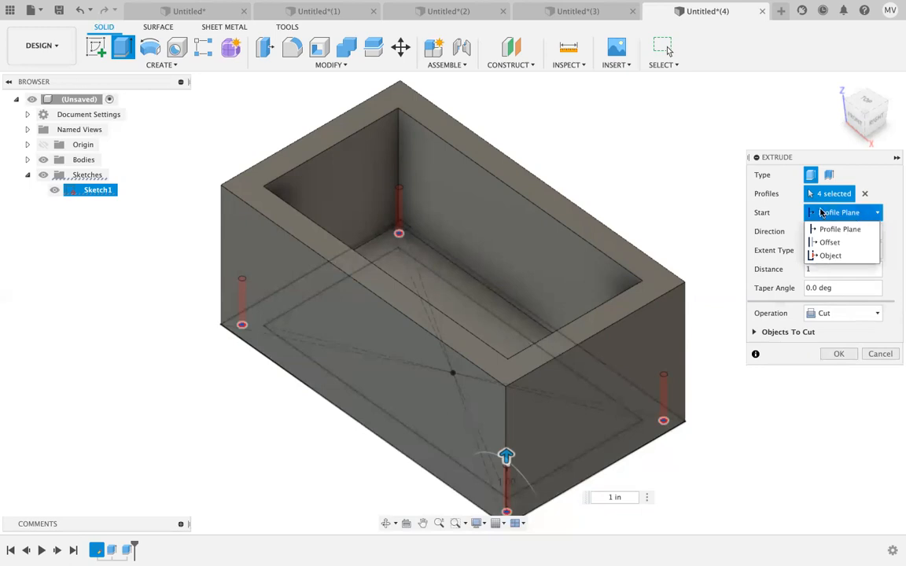
pyautogui.click(826, 243)
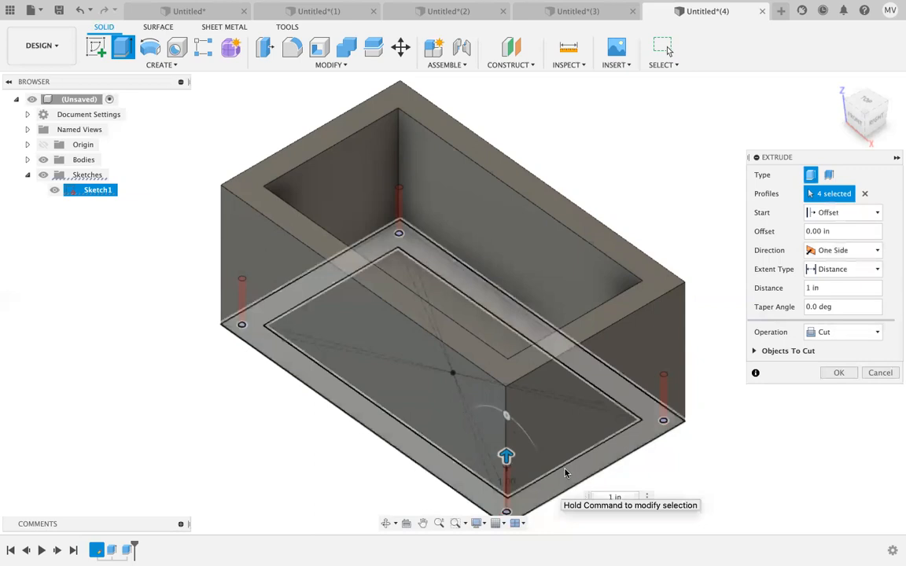
pyautogui.click(816, 231)
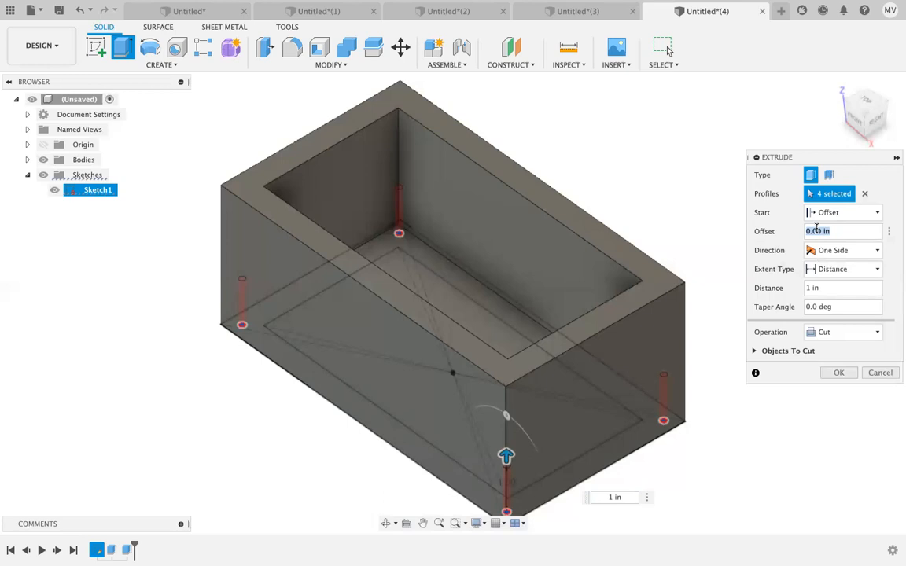
pyautogui.write('height')
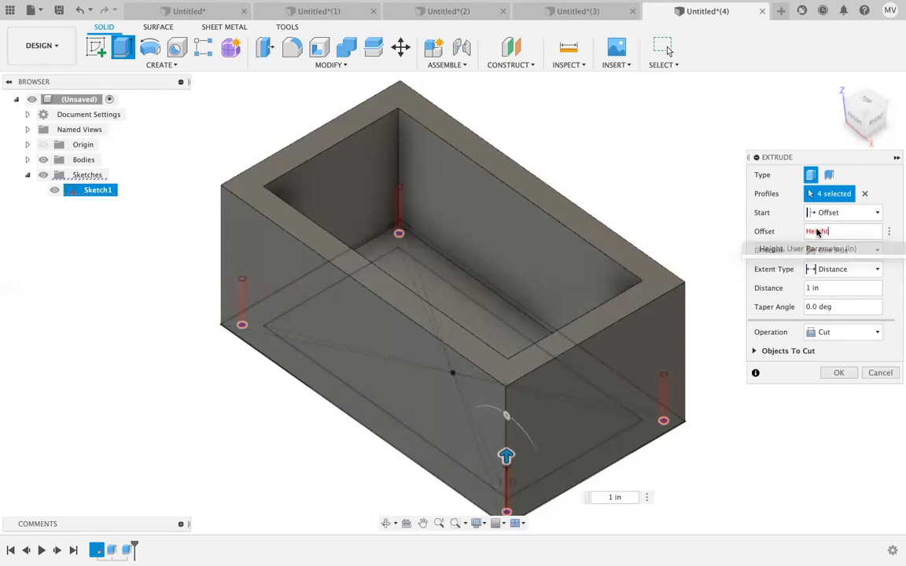
pyautogui.press('Return')
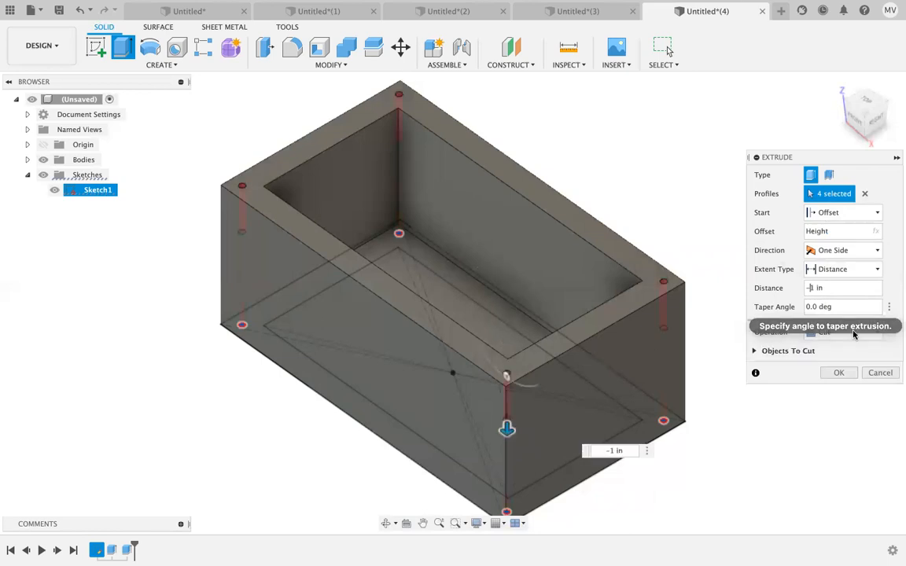
pyautogui.click(839, 372)
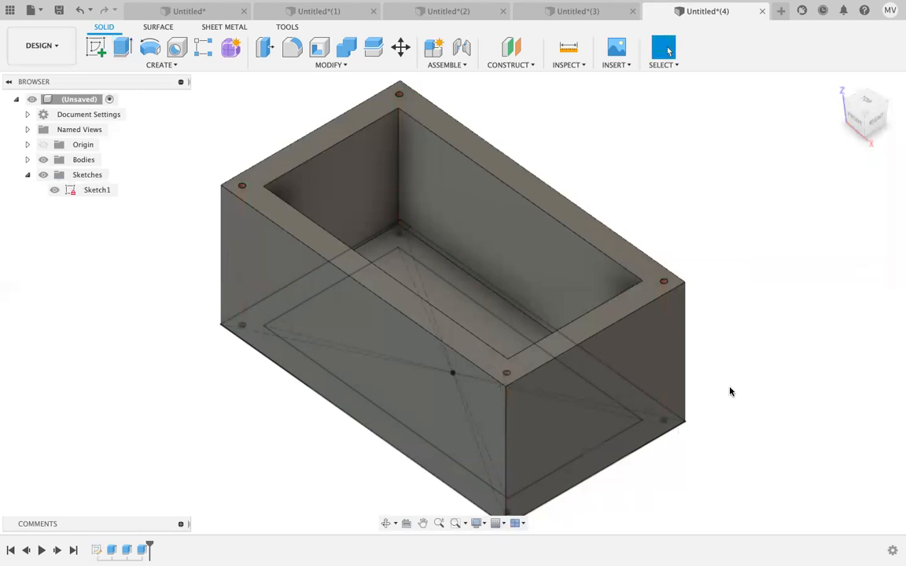
# Step: Set the Length user parameter to 7 in
pyautogui.click(340, 65)
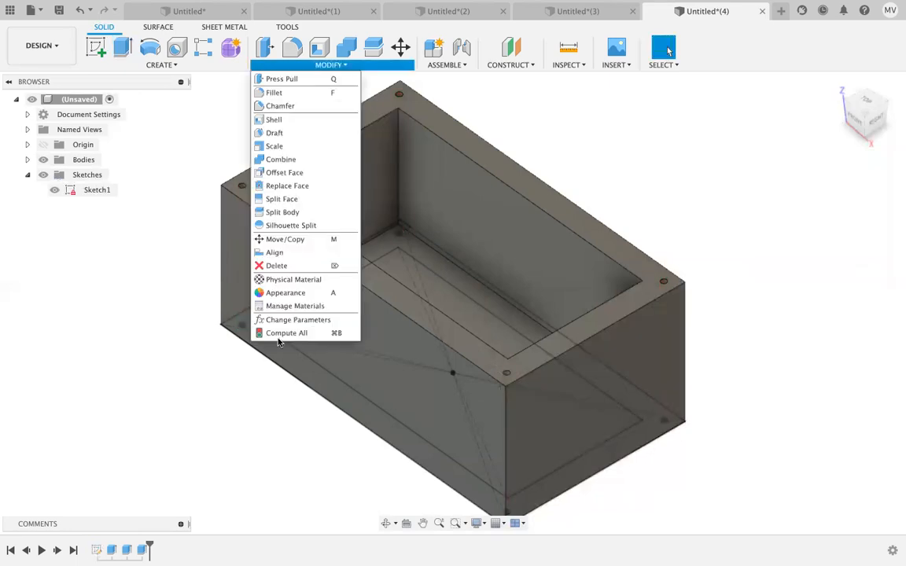
pyautogui.click(297, 322)
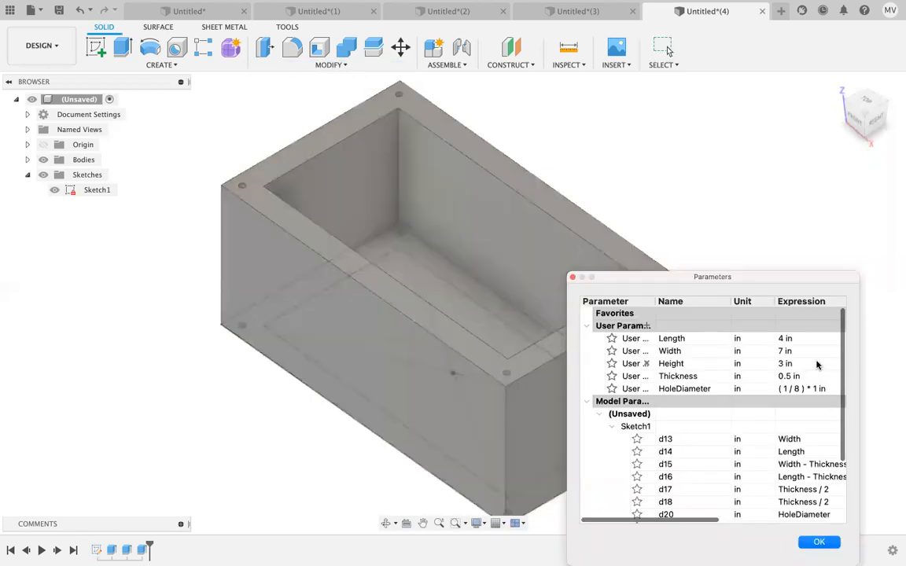
pyautogui.click(785, 338)
pyautogui.click(699, 338)
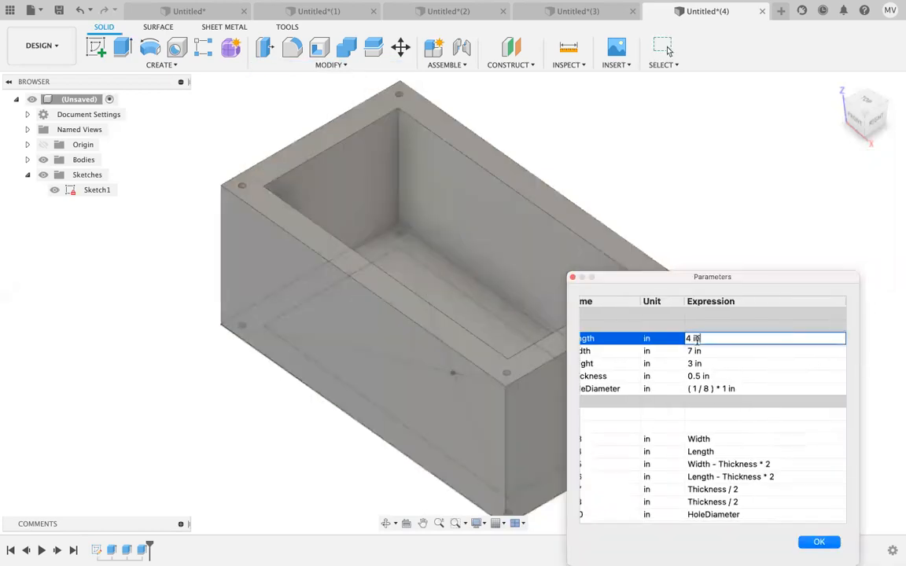
pyautogui.press('BackSpace')
pyautogui.press('BackSpace')
pyautogui.press('BackSpace')
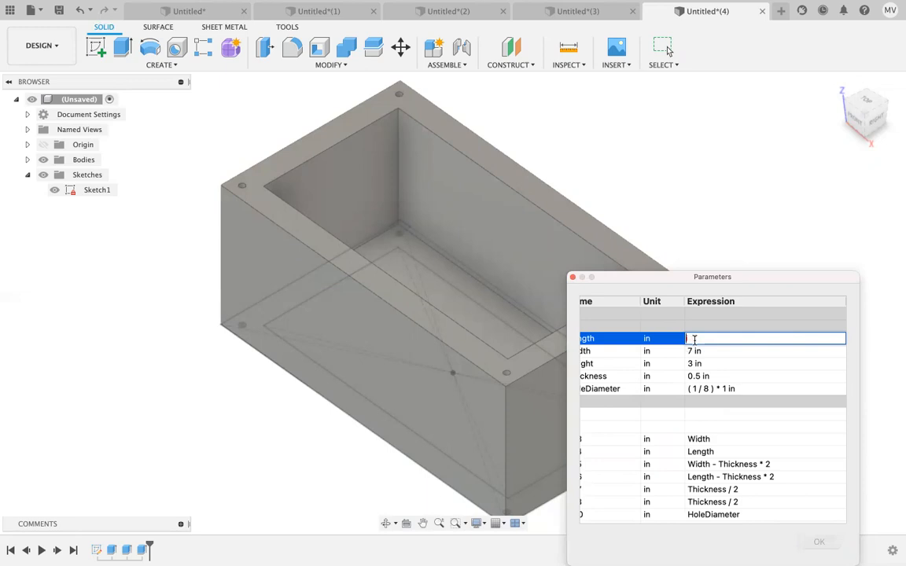
pyautogui.write('7 in')
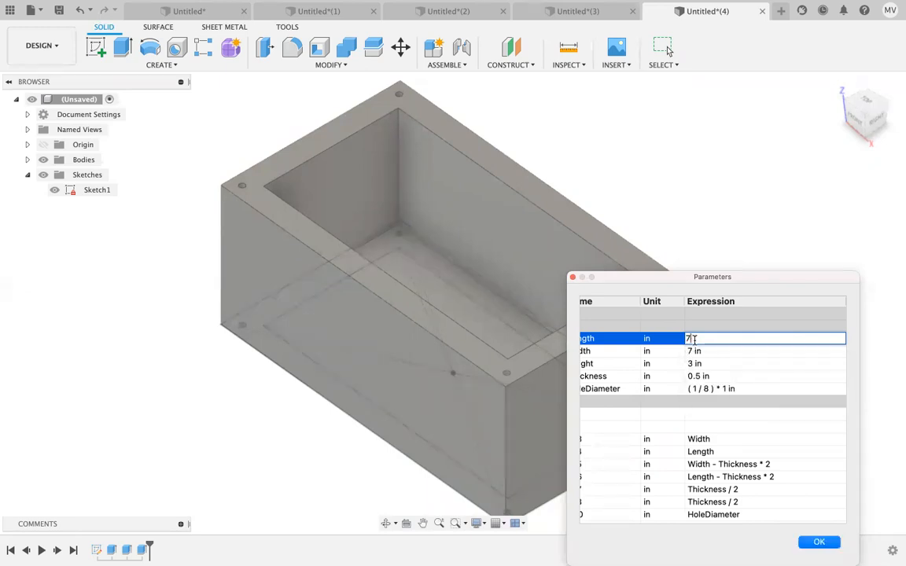
pyautogui.press('Return')
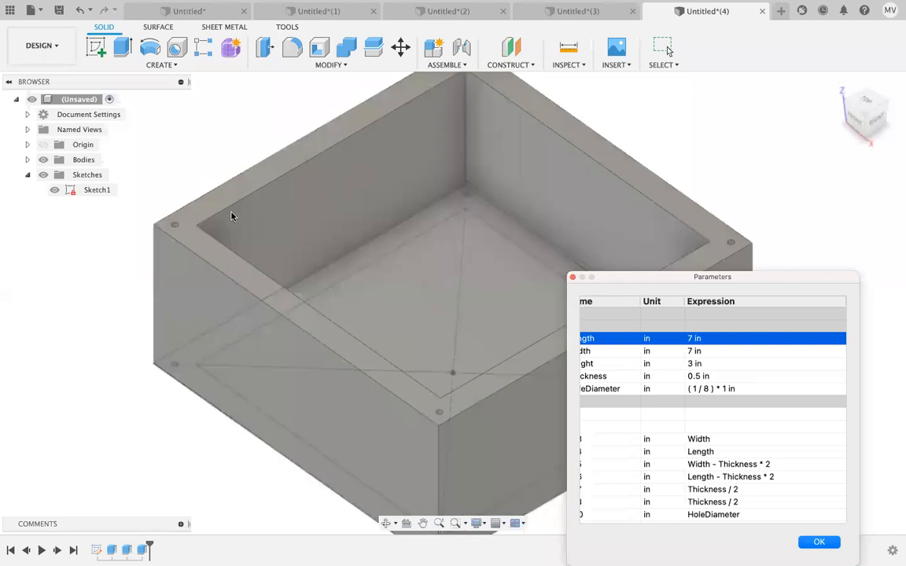
# Step: Set the Height user parameter to 4 in and accept the parameter changes
pyautogui.click(689, 364)
pyautogui.click(690, 360)
pyautogui.write('4 in')
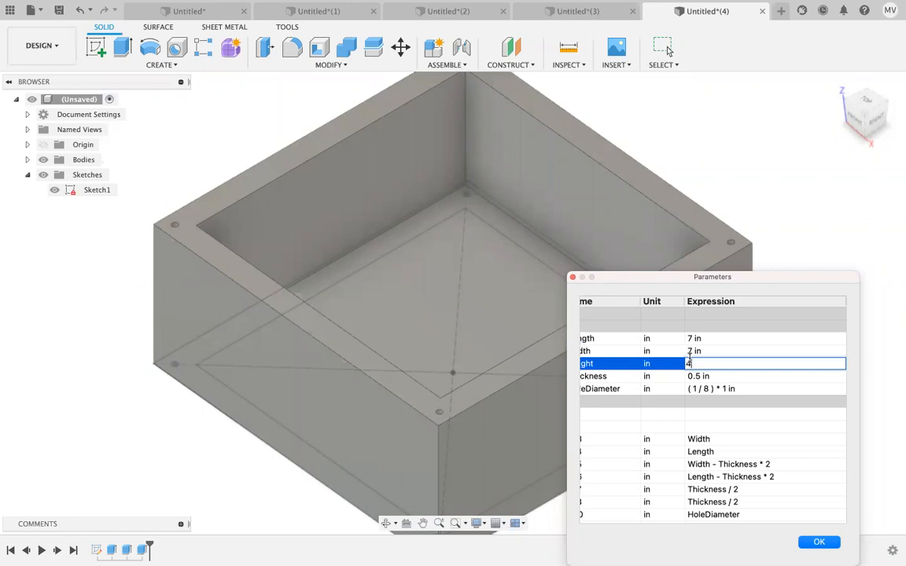
pyautogui.press('Return')
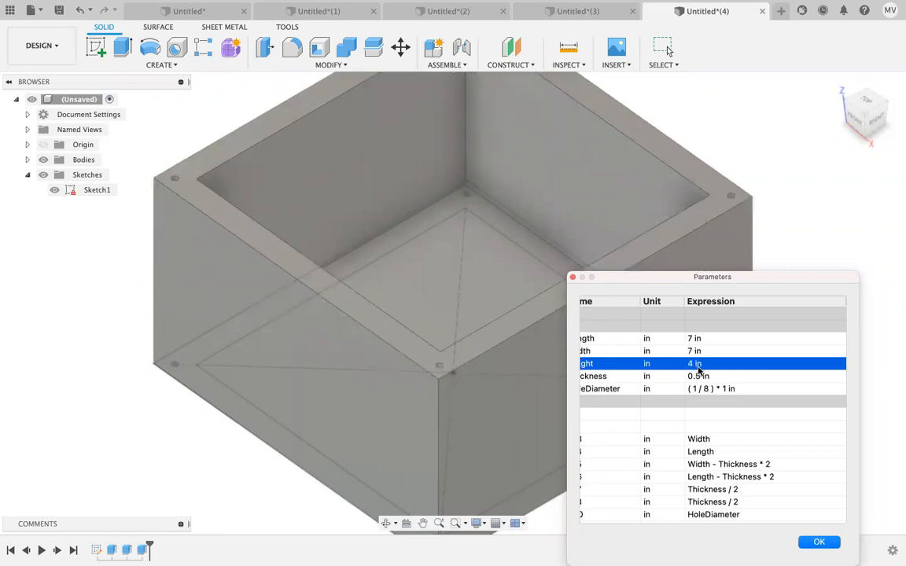
pyautogui.click(826, 541)
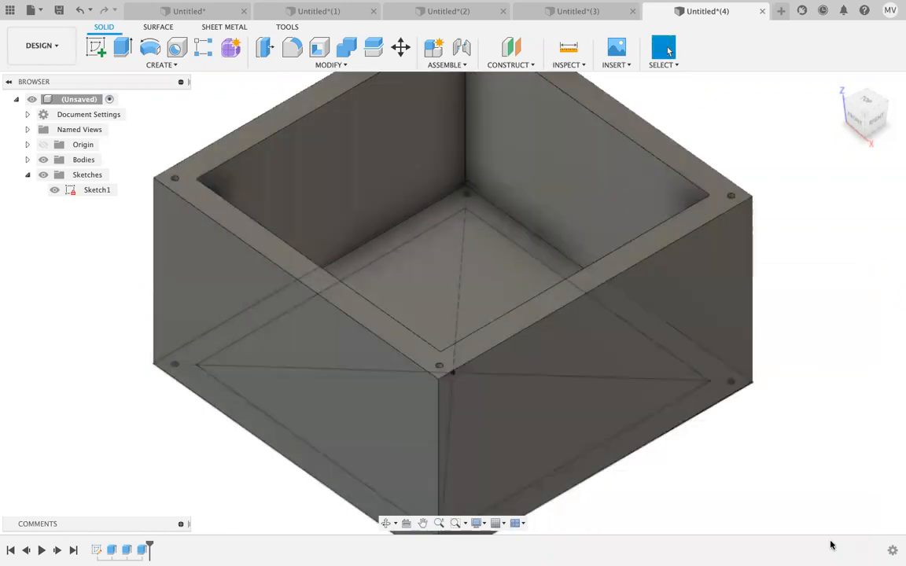